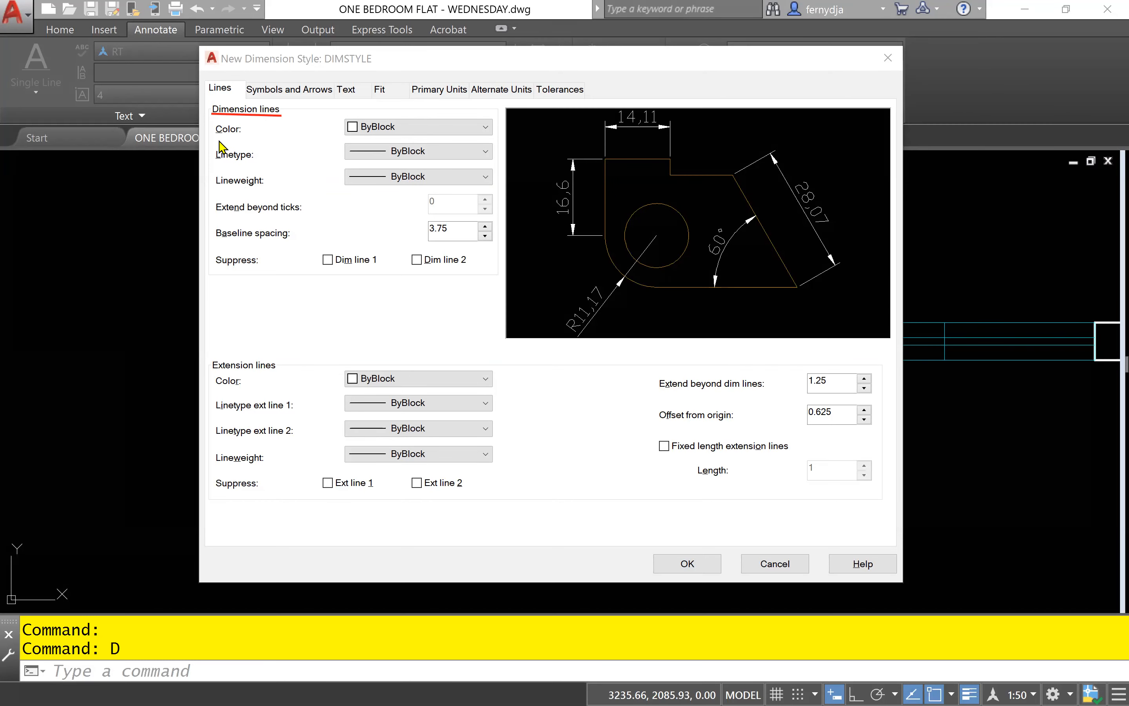
- Set the dimension lines' color, linetype and lineweight to ByLayer
{"action": "left_click", "coordinate": [412, 134]}
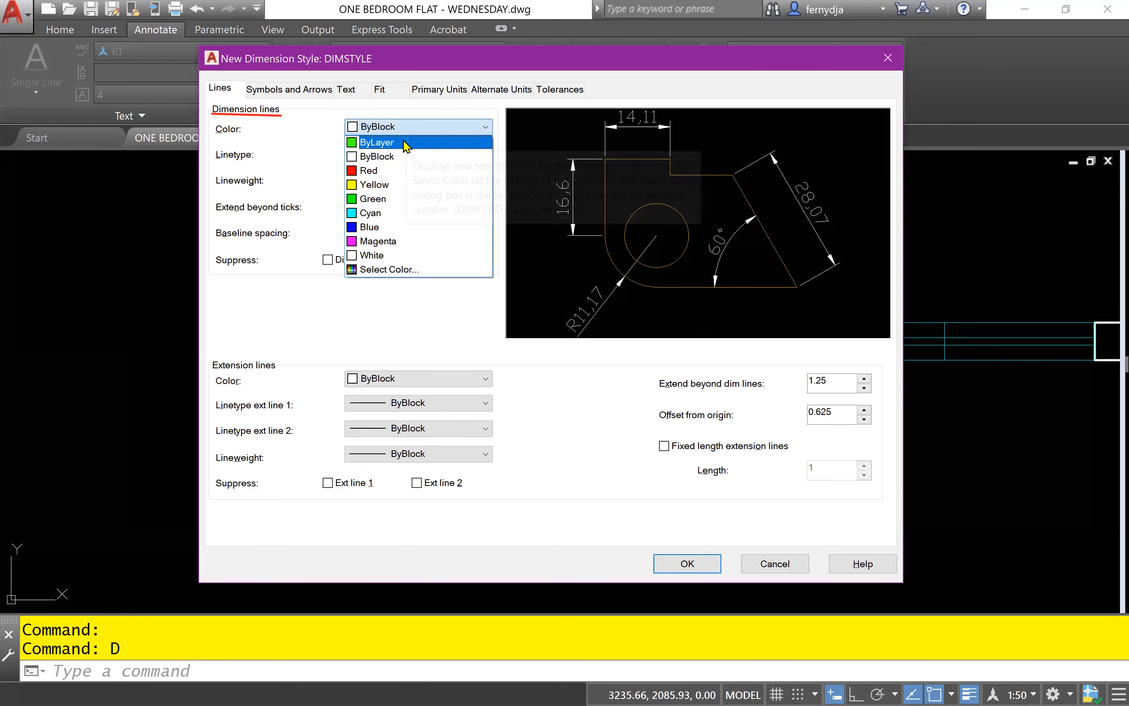
{"action": "left_click", "coordinate": [405, 144]}
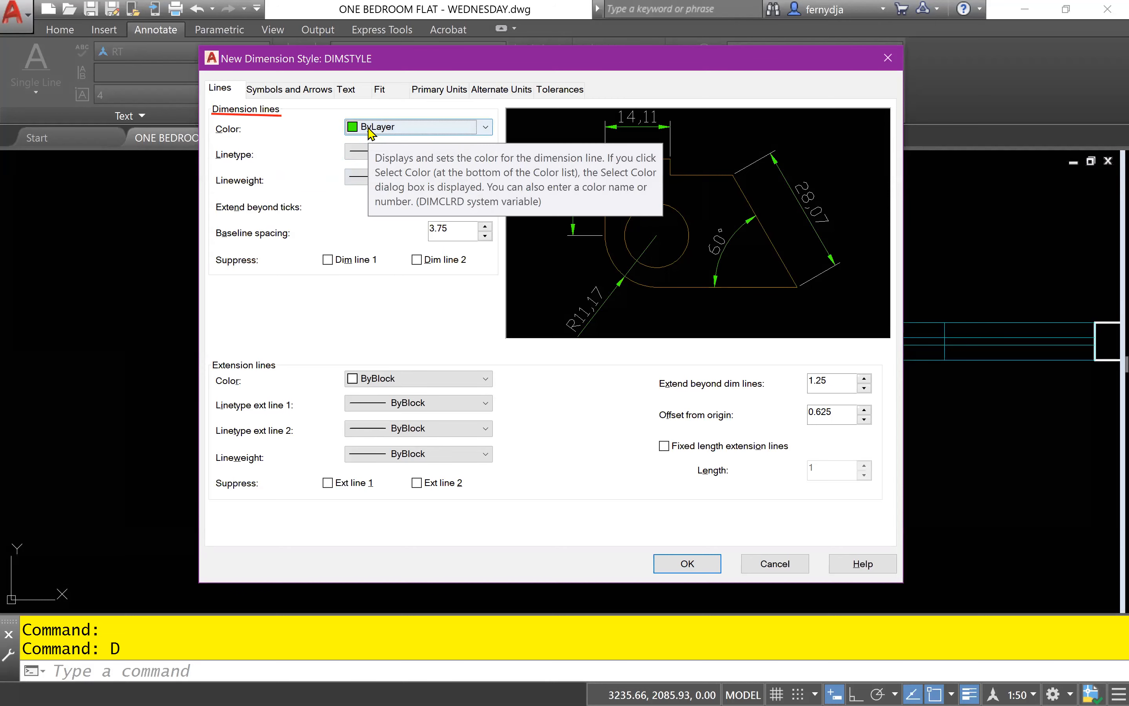
{"action": "left_click", "coordinate": [387, 151]}
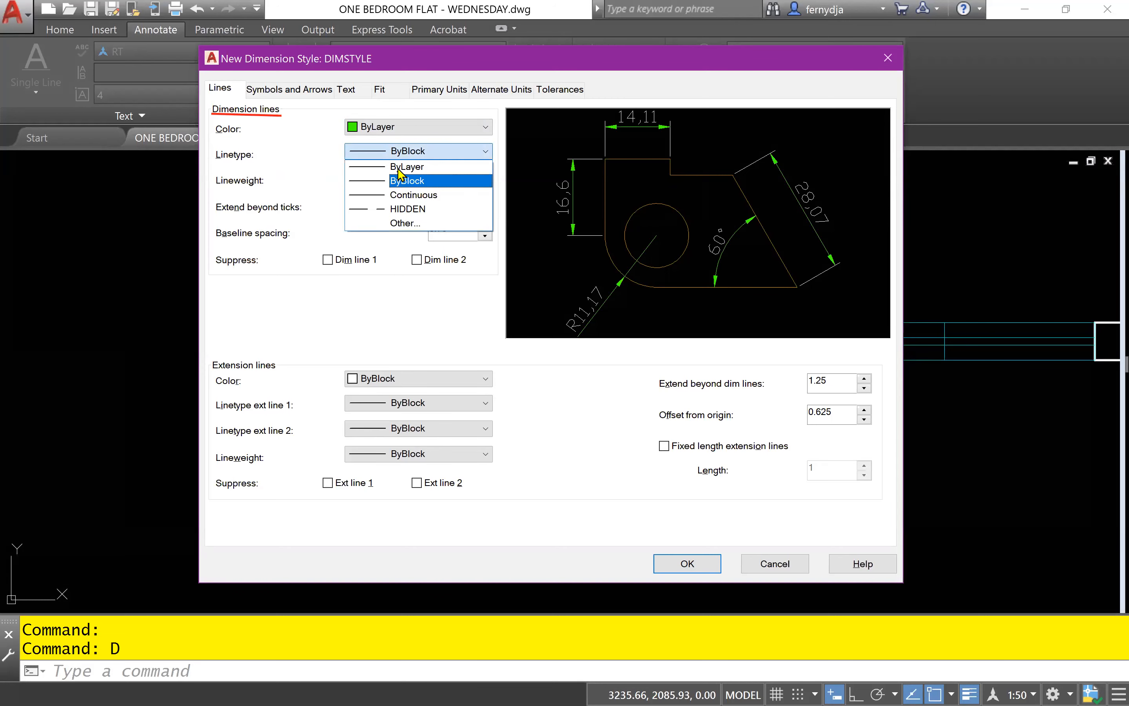
{"action": "left_click", "coordinate": [398, 168]}
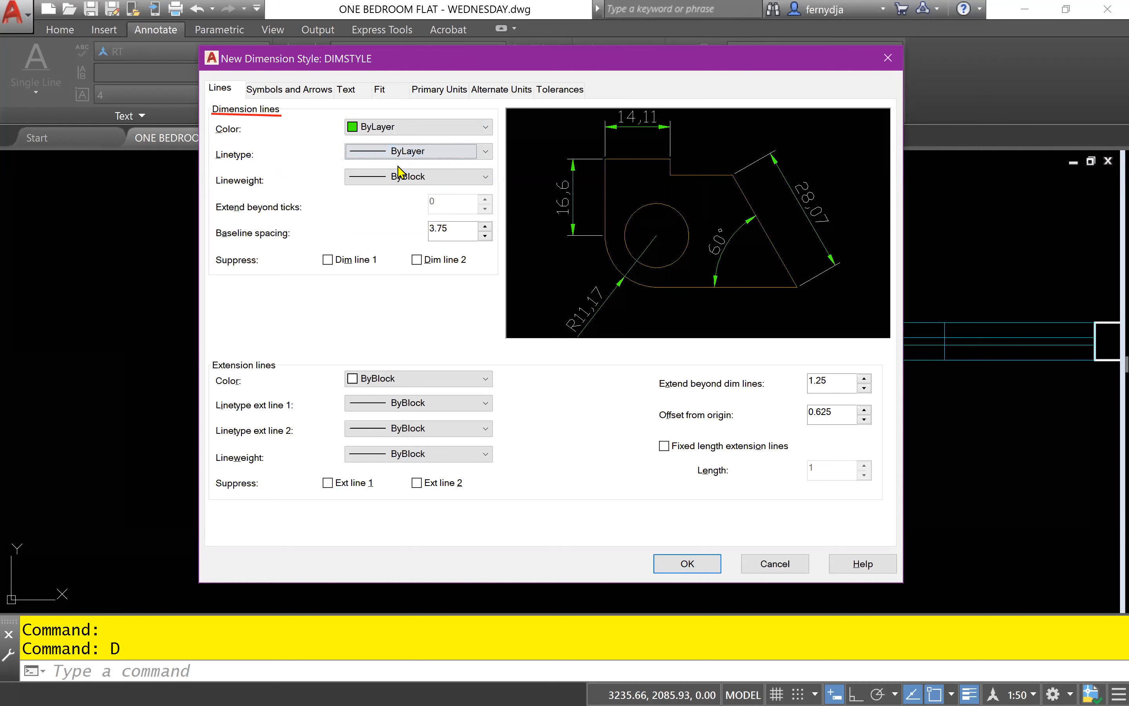
{"action": "left_click", "coordinate": [399, 178]}
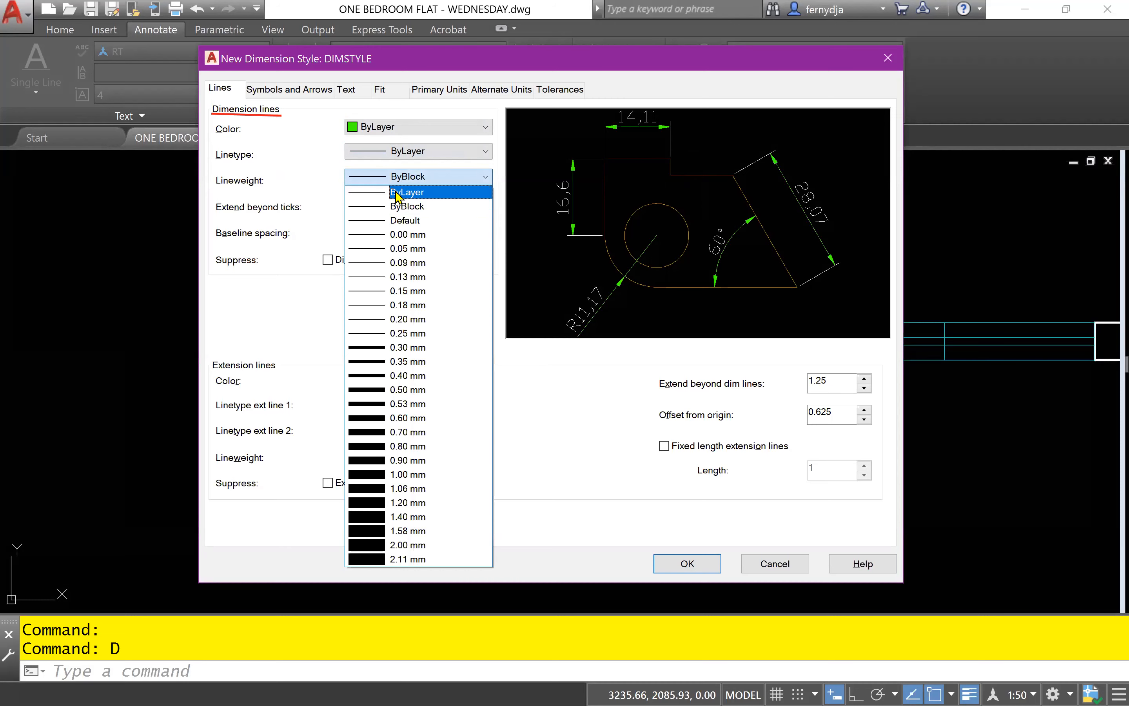
{"action": "left_click", "coordinate": [397, 193]}
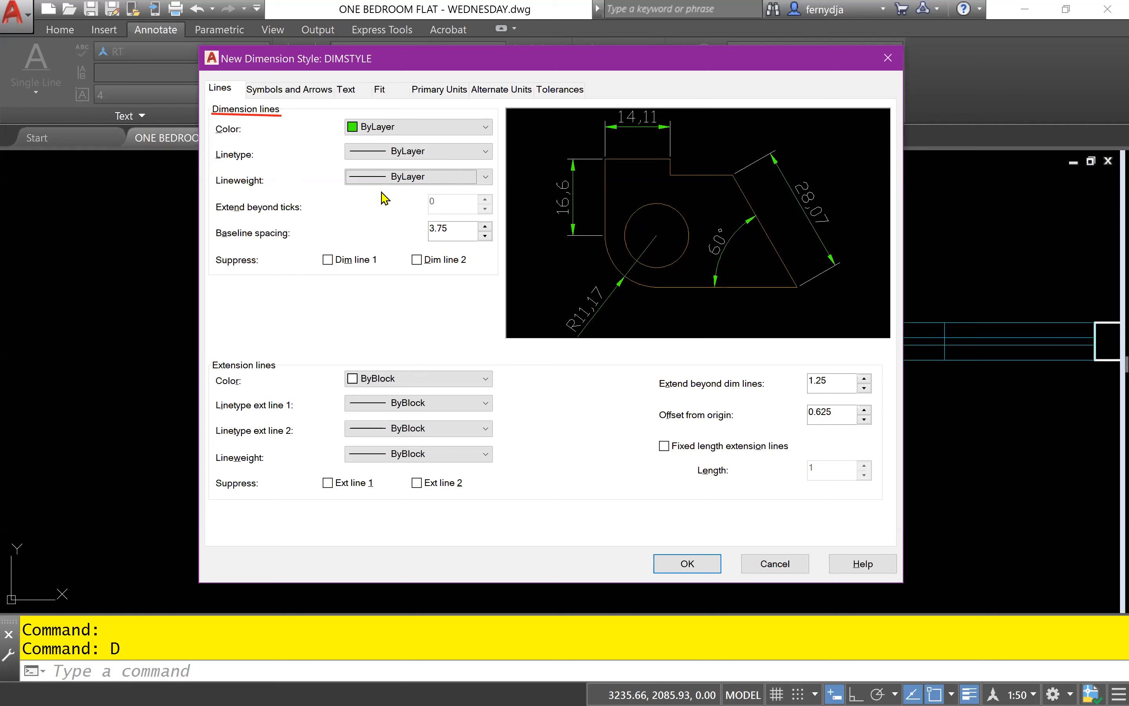
{"action": "left_click", "coordinate": [392, 127]}
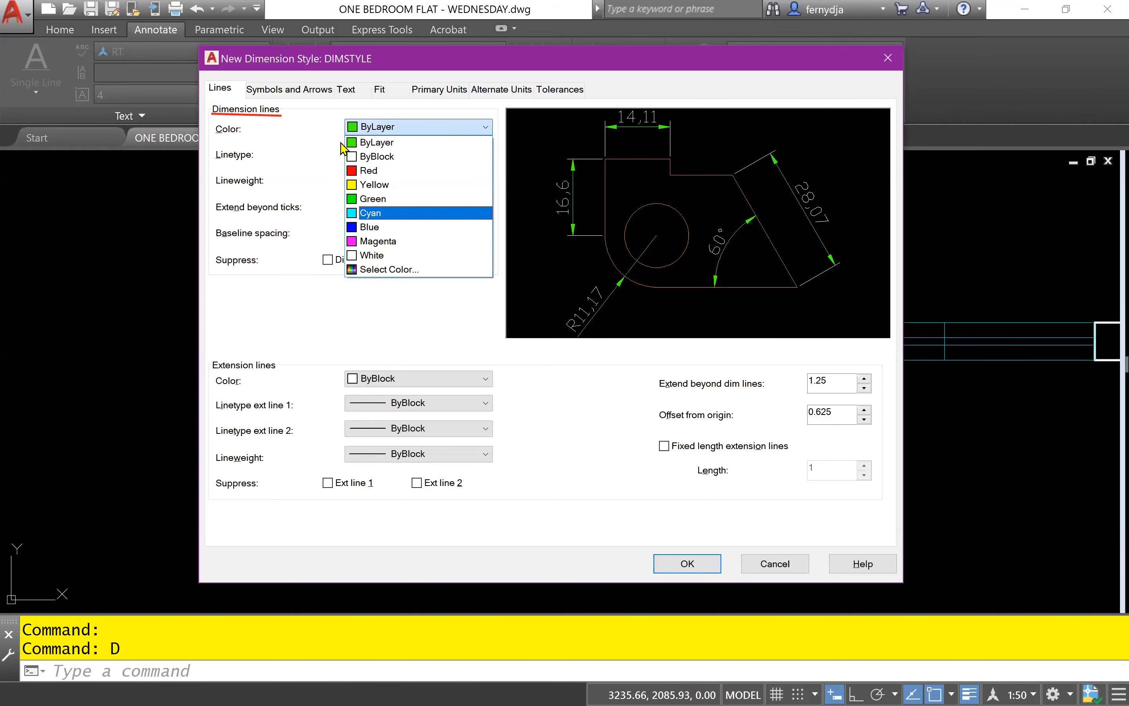
{"action": "left_click", "coordinate": [314, 134]}
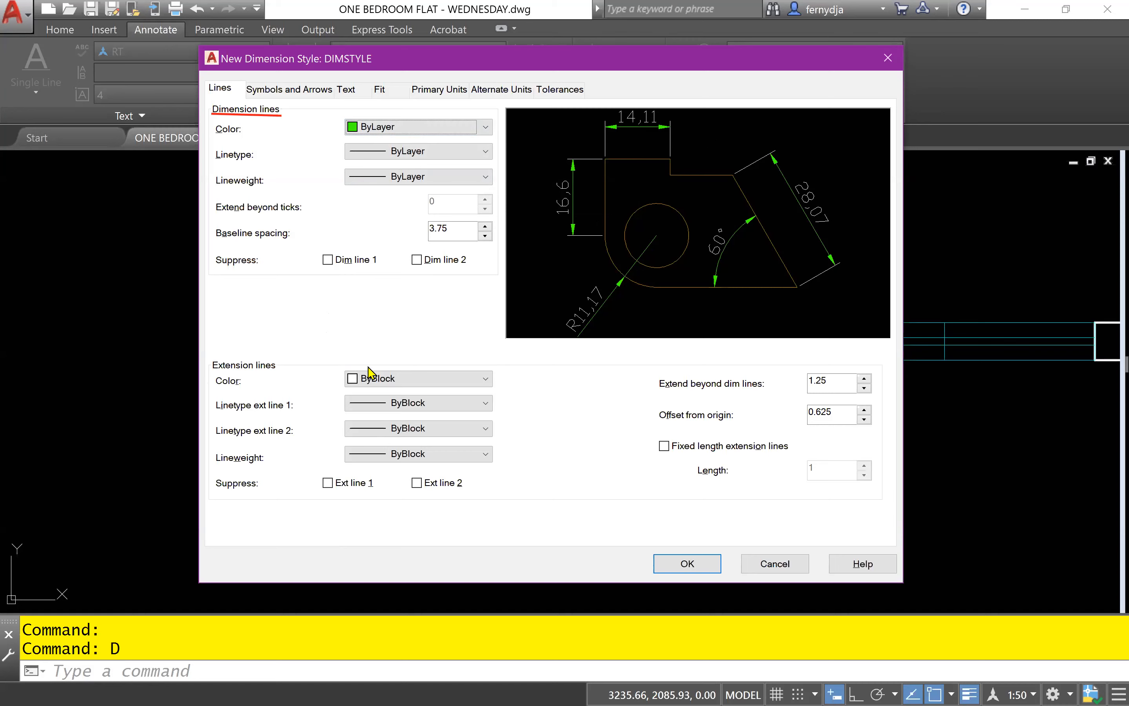
- Set the extension lines' color, both linetypes and lineweight to ByLayer
{"action": "left_click", "coordinate": [461, 391]}
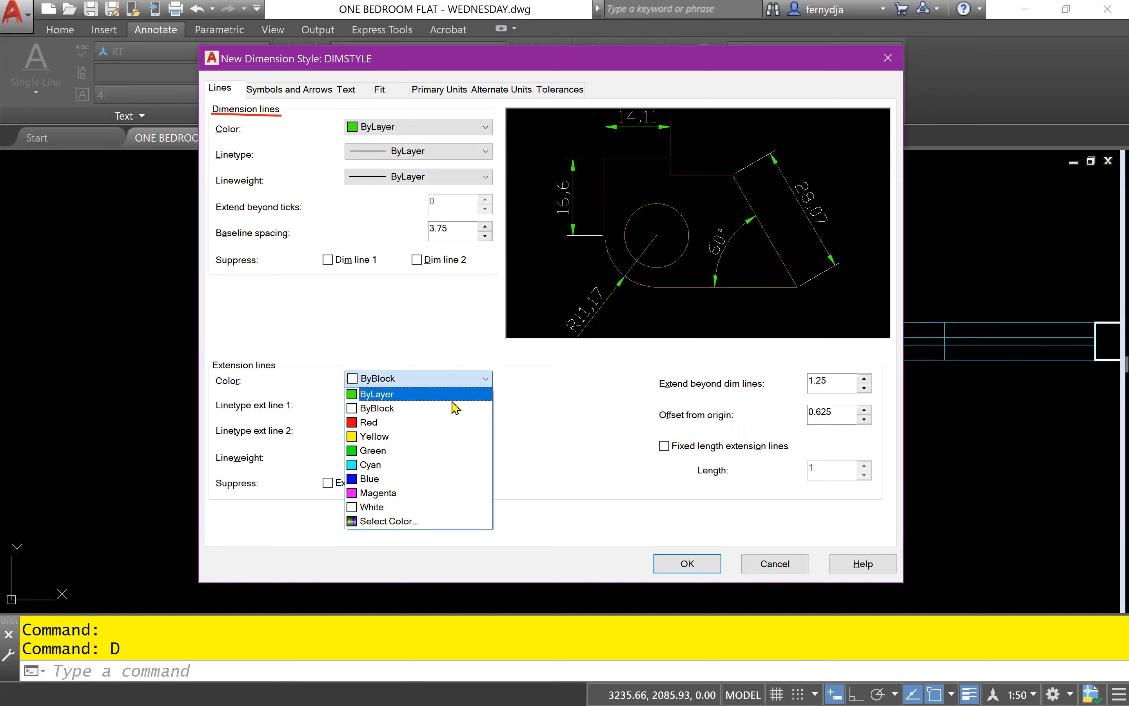
{"action": "left_click", "coordinate": [450, 399]}
{"action": "left_click", "coordinate": [448, 406]}
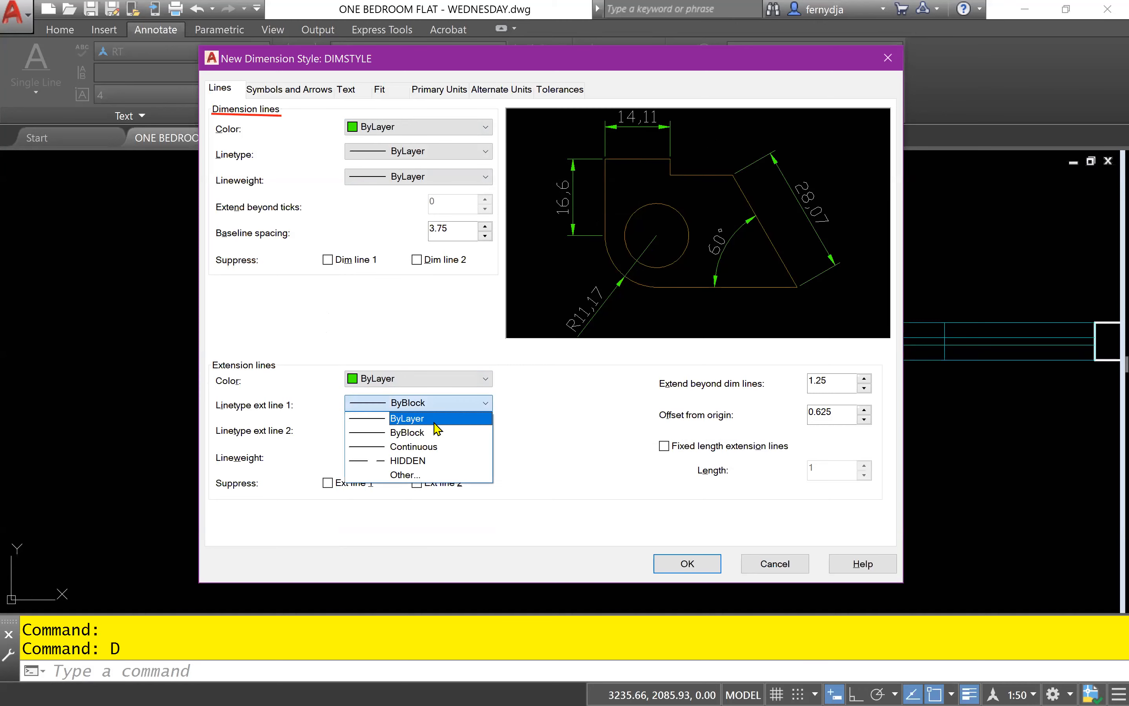
{"action": "left_click", "coordinate": [434, 418]}
{"action": "left_click", "coordinate": [428, 431]}
{"action": "left_click", "coordinate": [426, 458]}
{"action": "left_click", "coordinate": [426, 456]}
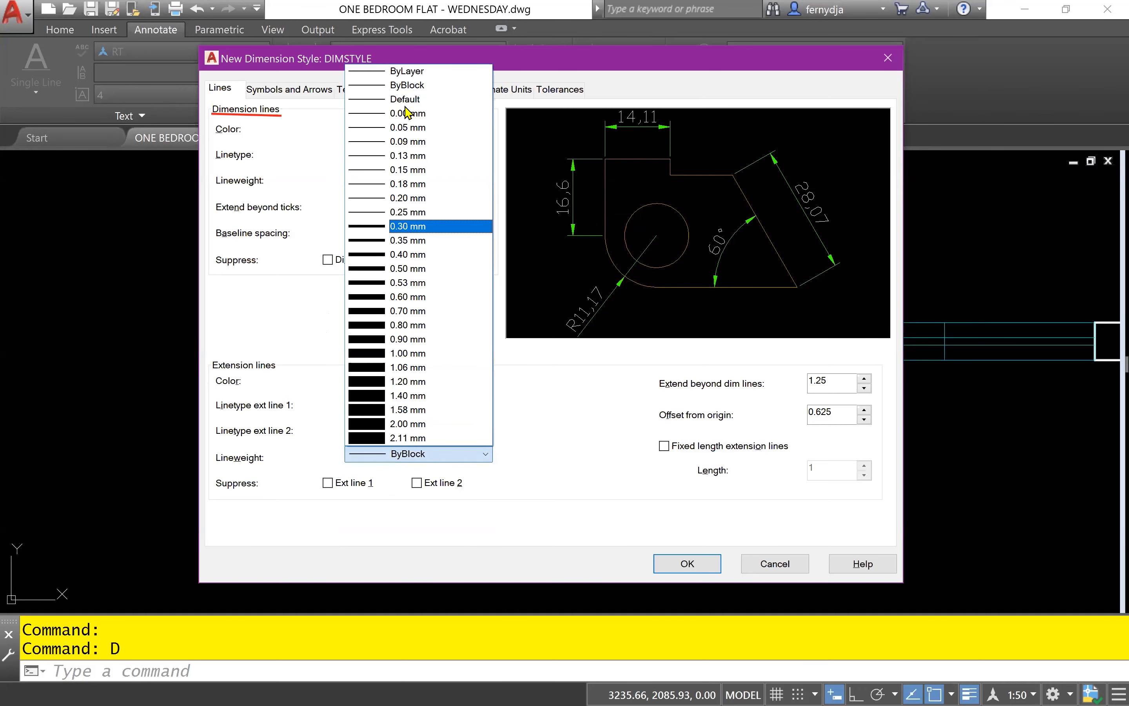
{"action": "left_click", "coordinate": [405, 71]}
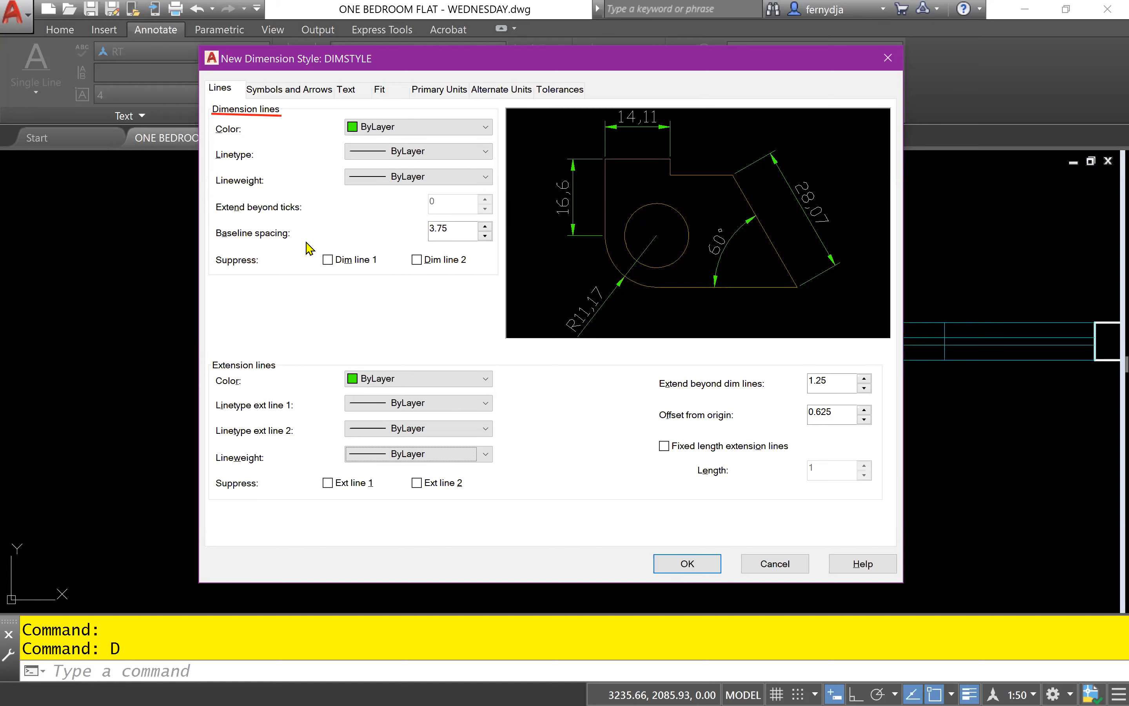
- Set the first and second dimension arrowheads to Architectural tick
{"action": "left_click", "coordinate": [316, 96]}
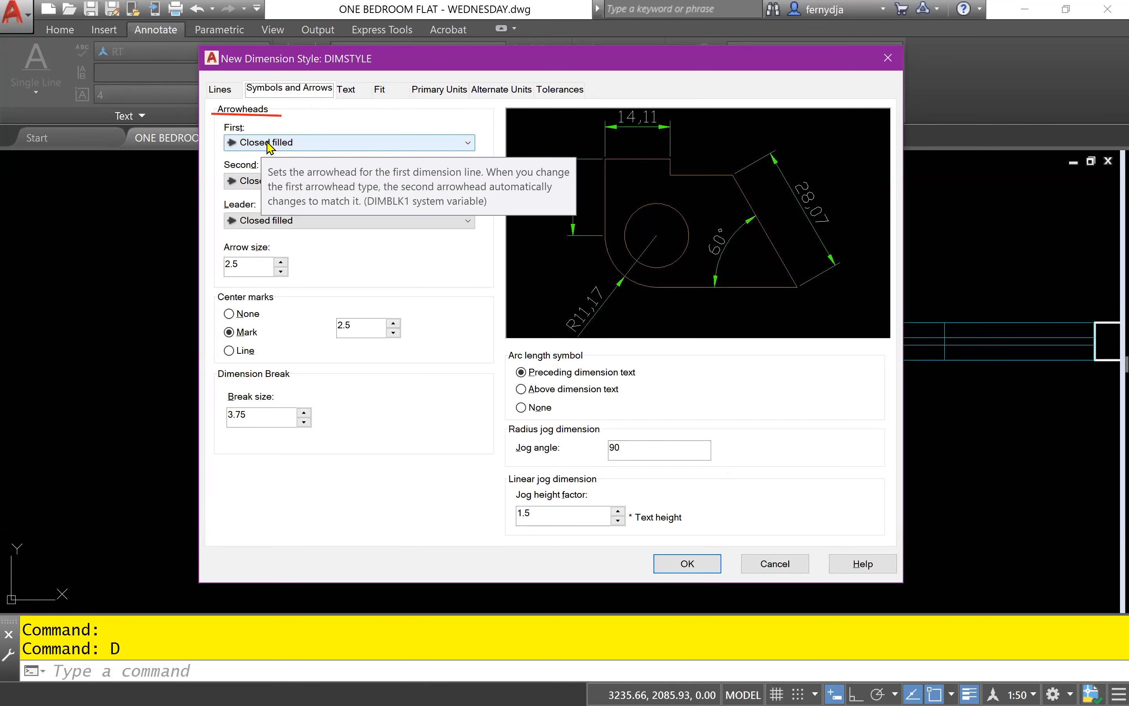
{"action": "left_click", "coordinate": [282, 144]}
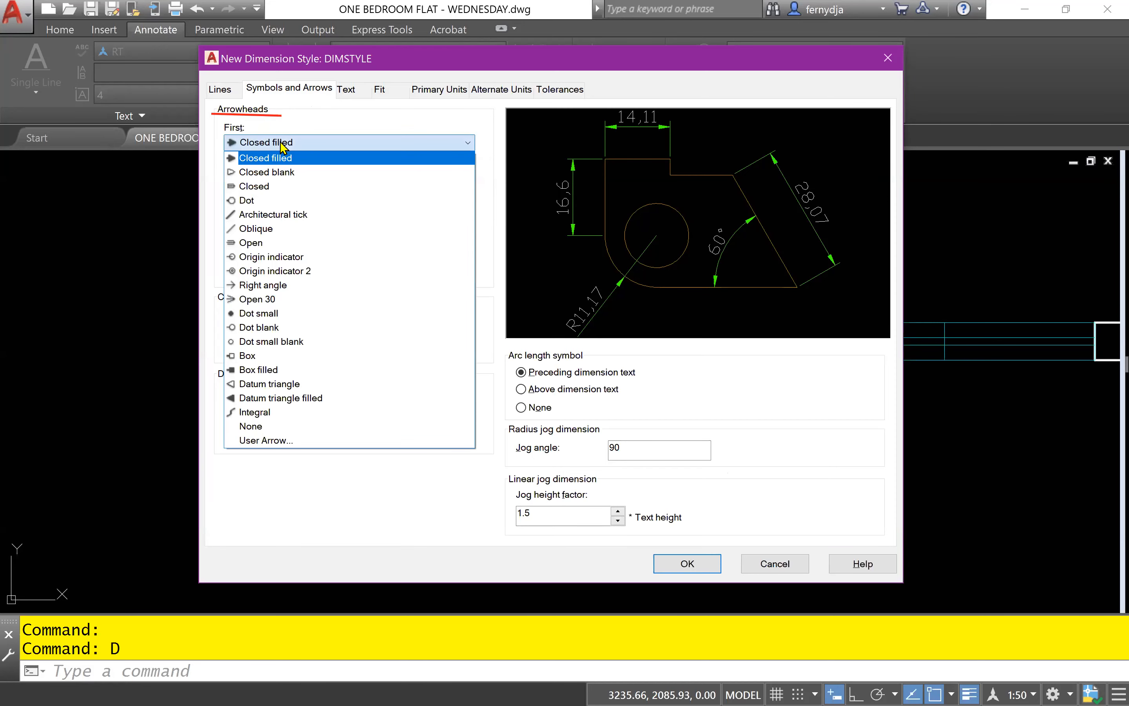
{"action": "left_click", "coordinate": [294, 215]}
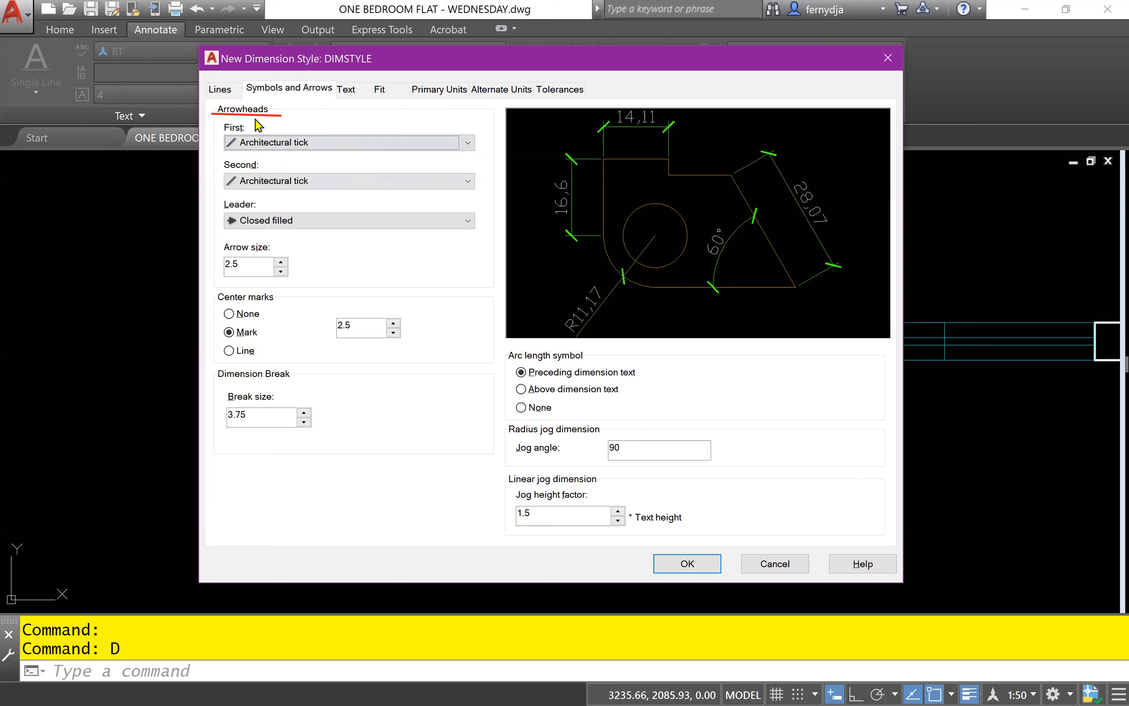
- Set the dimension lines' extension beyond ticks to 5
{"action": "left_click", "coordinate": [219, 92]}
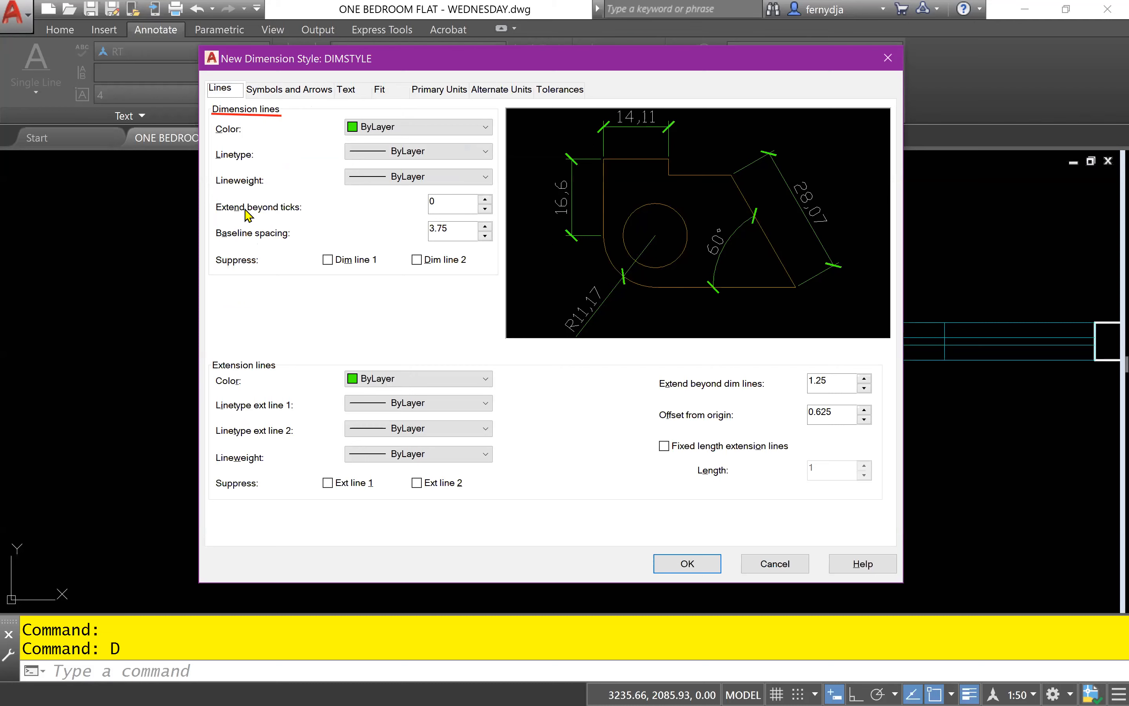
{"action": "left_click", "coordinate": [485, 200]}
{"action": "left_click", "coordinate": [486, 200]}
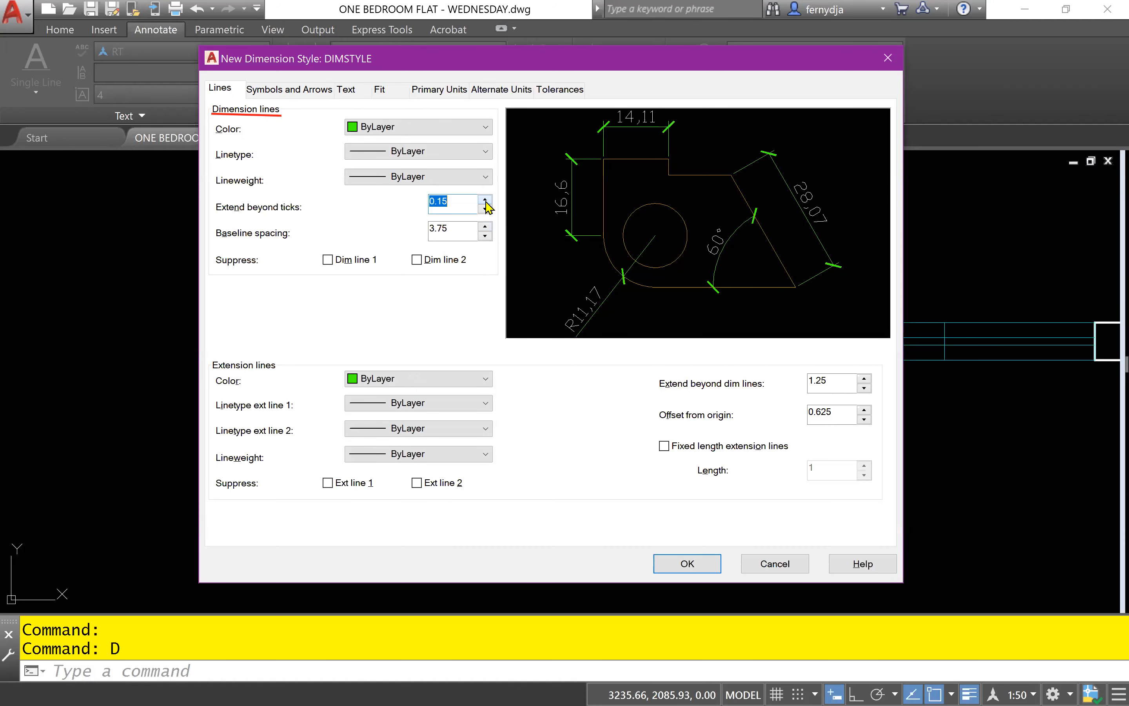
{"action": "left_click", "coordinate": [485, 200]}
{"action": "left_click", "coordinate": [486, 200]}
{"action": "left_click", "coordinate": [485, 200]}
{"action": "left_click", "coordinate": [486, 200]}
{"action": "left_click", "coordinate": [485, 199]}
{"action": "left_click", "coordinate": [485, 200]}
{"action": "left_click", "coordinate": [486, 200]}
{"action": "left_click", "coordinate": [485, 200]}
{"action": "left_click", "coordinate": [465, 201]}
{"action": "type", "text": "5"}
{"action": "left_click", "coordinate": [452, 230]}
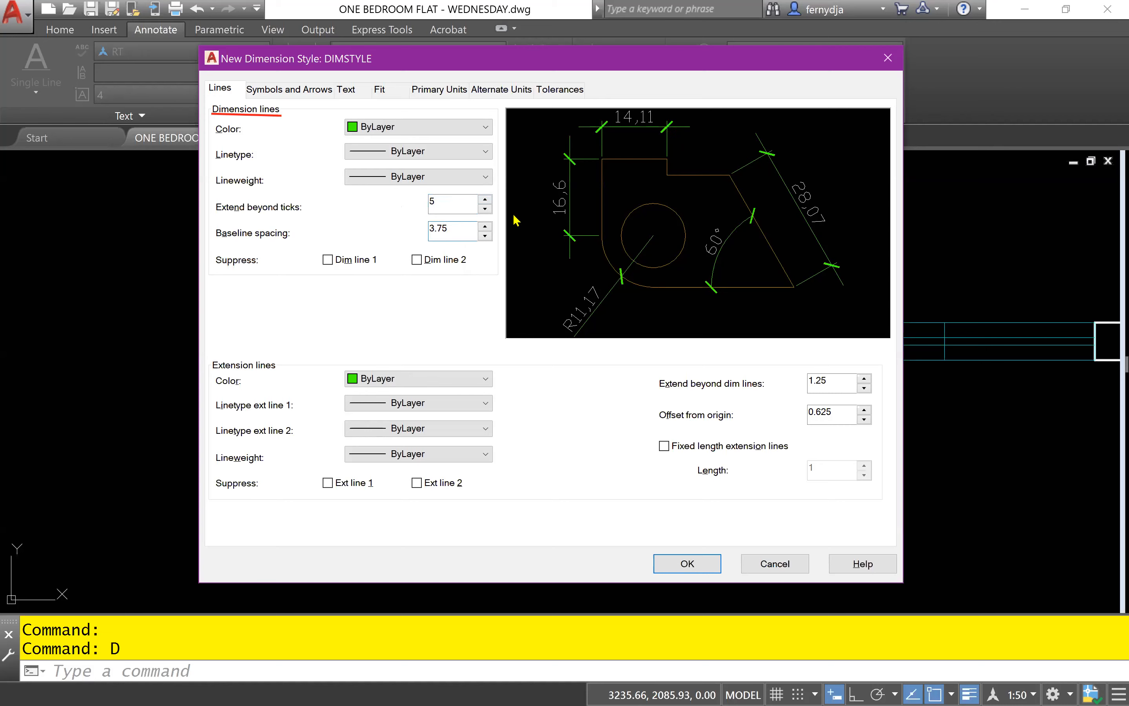
- Reset the dimension lines' extension beyond ticks to 0
{"action": "left_click", "coordinate": [430, 201]}
{"action": "left_click_drag", "start_coordinate": [405, 203], "coordinate": [395, 203]}
{"action": "type", "text": "0"}
{"action": "left_click", "coordinate": [455, 229]}
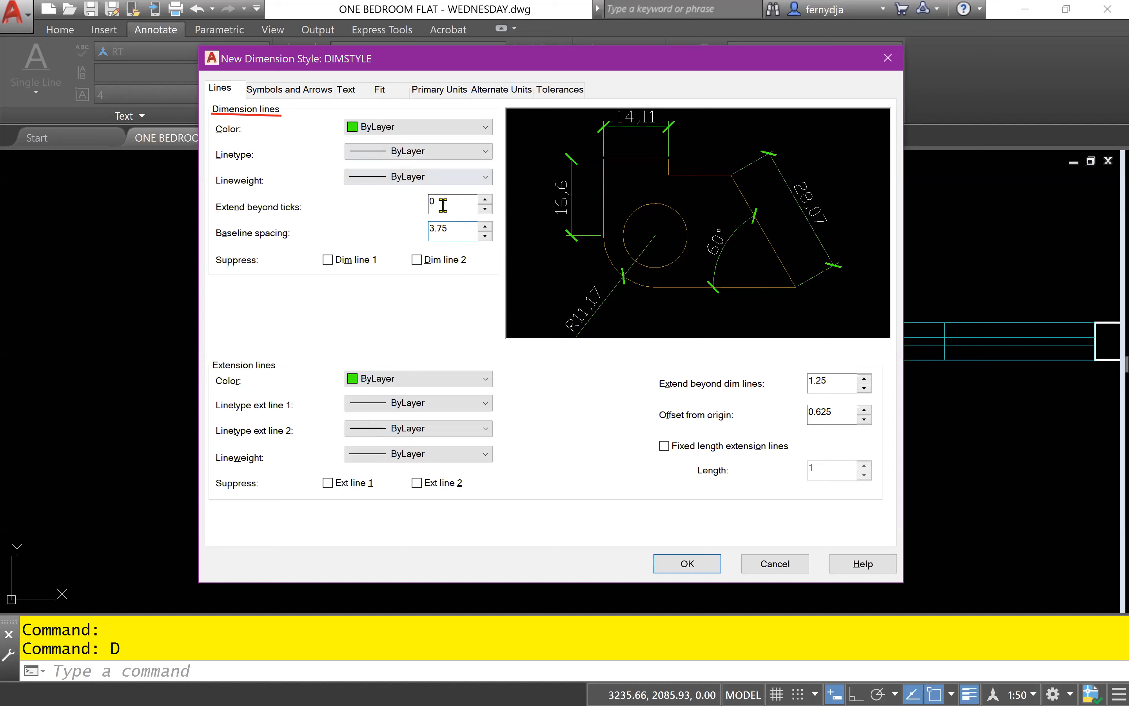
- Change the first and second arrowheads back to Closed filled and return to the line settings
{"action": "left_click", "coordinate": [285, 89]}
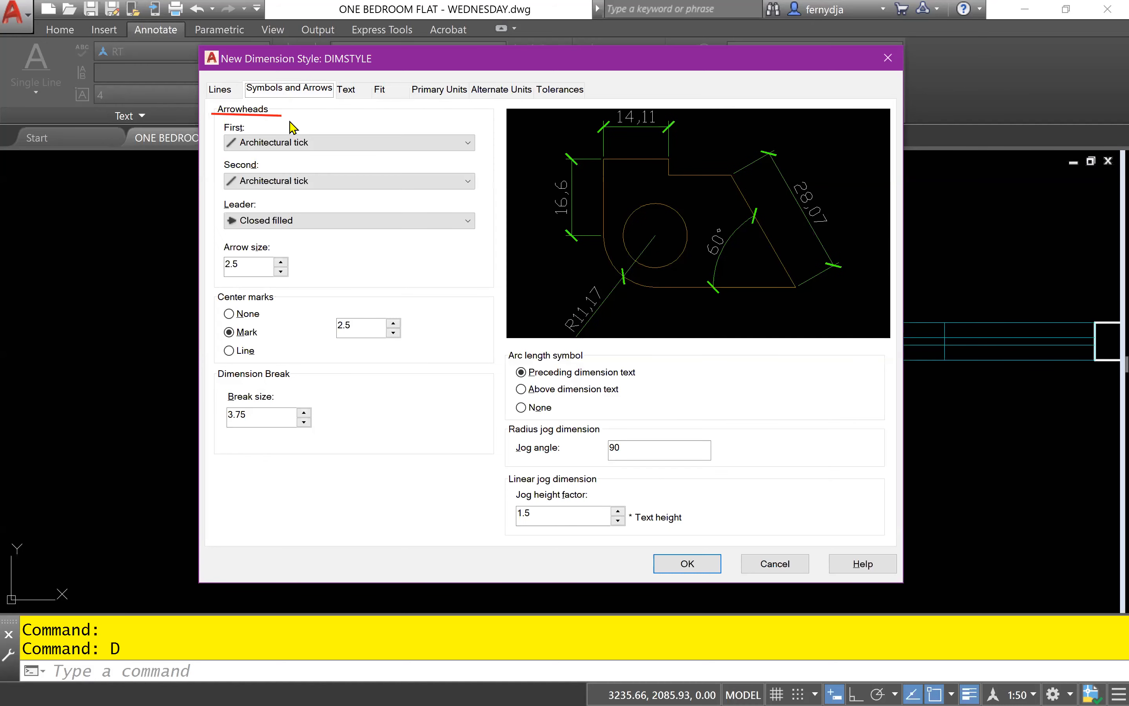
{"action": "left_click", "coordinate": [308, 148]}
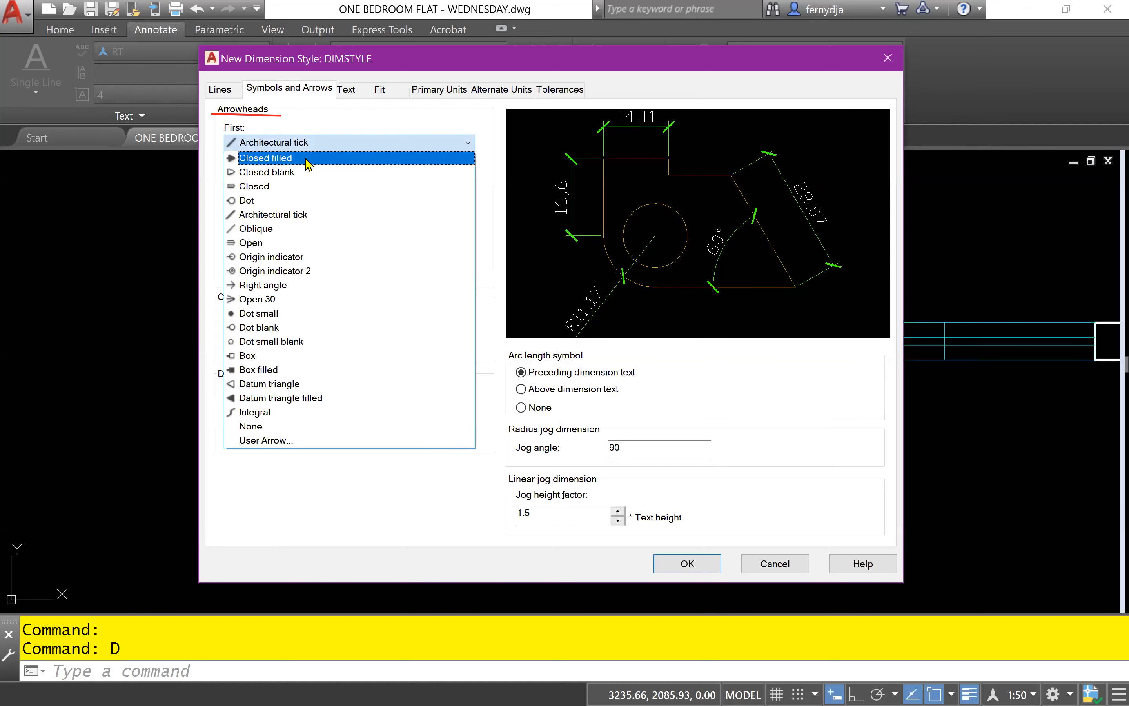
{"action": "left_click", "coordinate": [308, 159]}
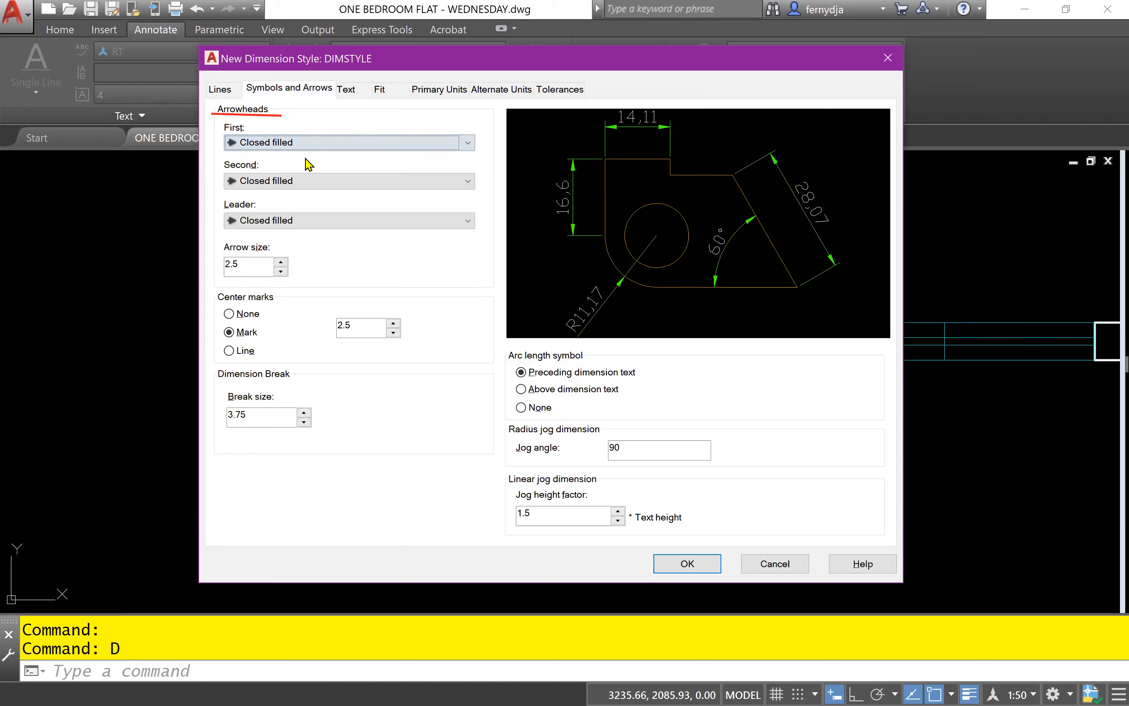
{"action": "left_click", "coordinate": [221, 90]}
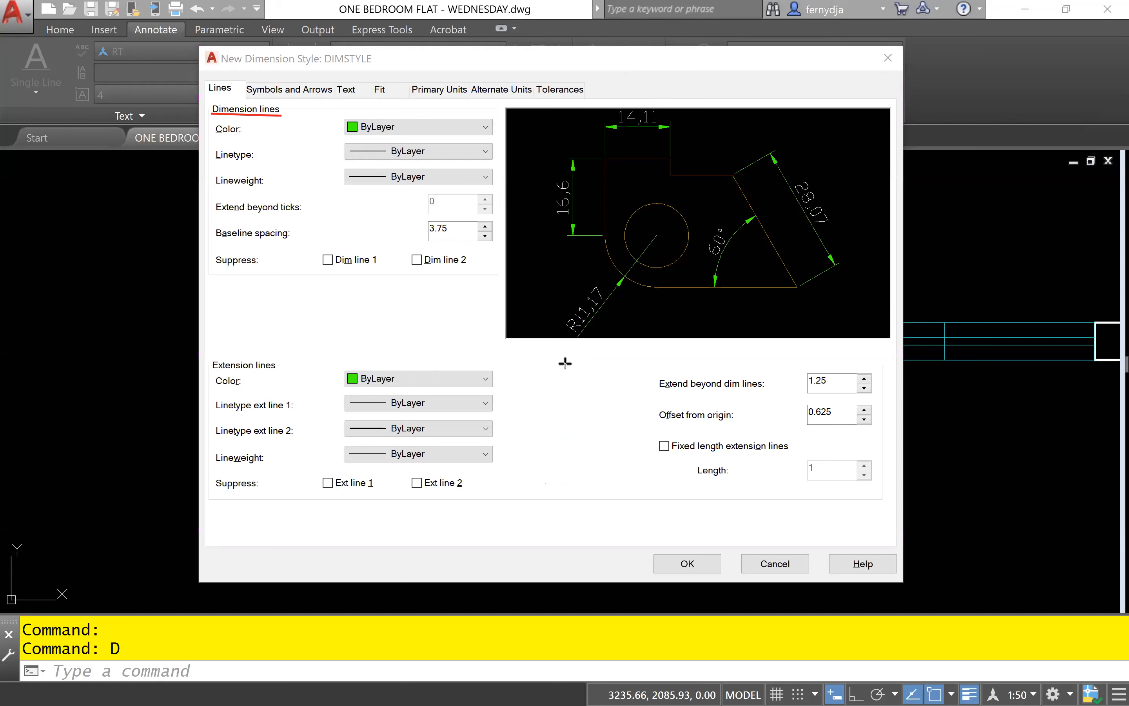
{"action": "left_click_drag", "start_coordinate": [568, 420], "coordinate": [564, 470]}
{"action": "mouse_move", "coordinate": [535, 410]}
{"action": "left_mouse_down"}
{"action": "mouse_move", "coordinate": [494, 399]}
{"action": "mouse_move", "coordinate": [499, 355]}
{"action": "mouse_move", "coordinate": [503, 373]}
{"action": "left_mouse_up"}
{"action": "left_click_drag", "start_coordinate": [498, 434], "coordinate": [563, 435]}
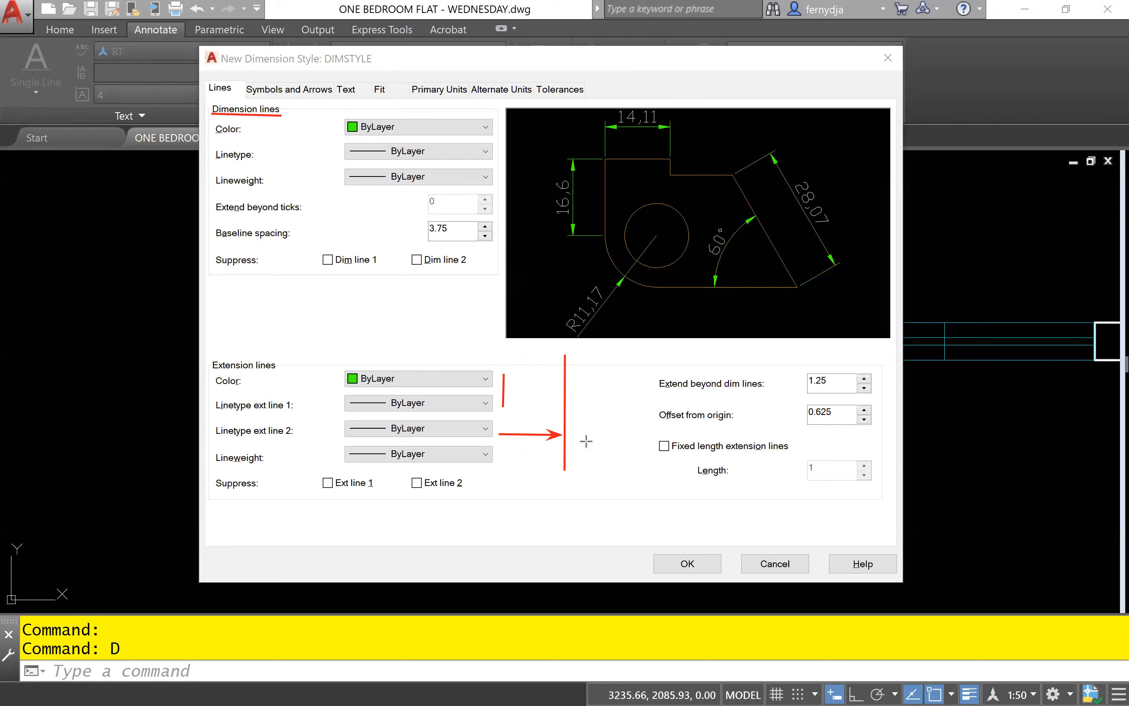
{"action": "left_click_drag", "start_coordinate": [499, 454], "coordinate": [577, 452]}
{"action": "key", "text": "e"}
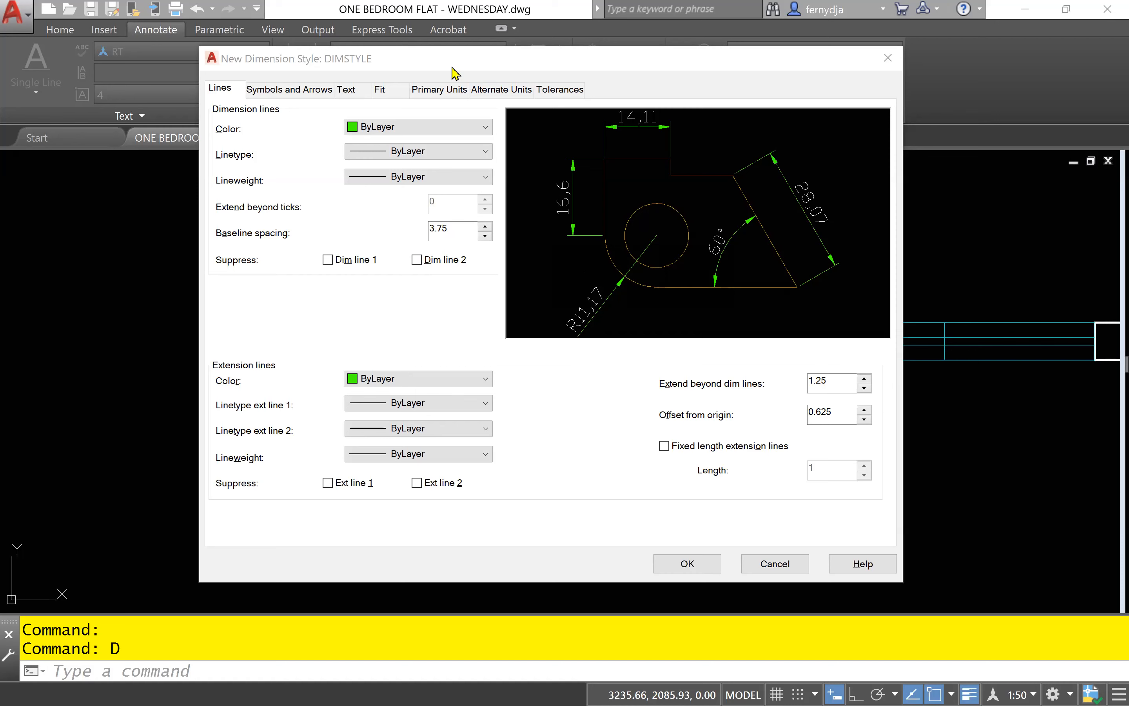
{"action": "left_click_drag", "start_coordinate": [477, 486], "coordinate": [681, 480]}
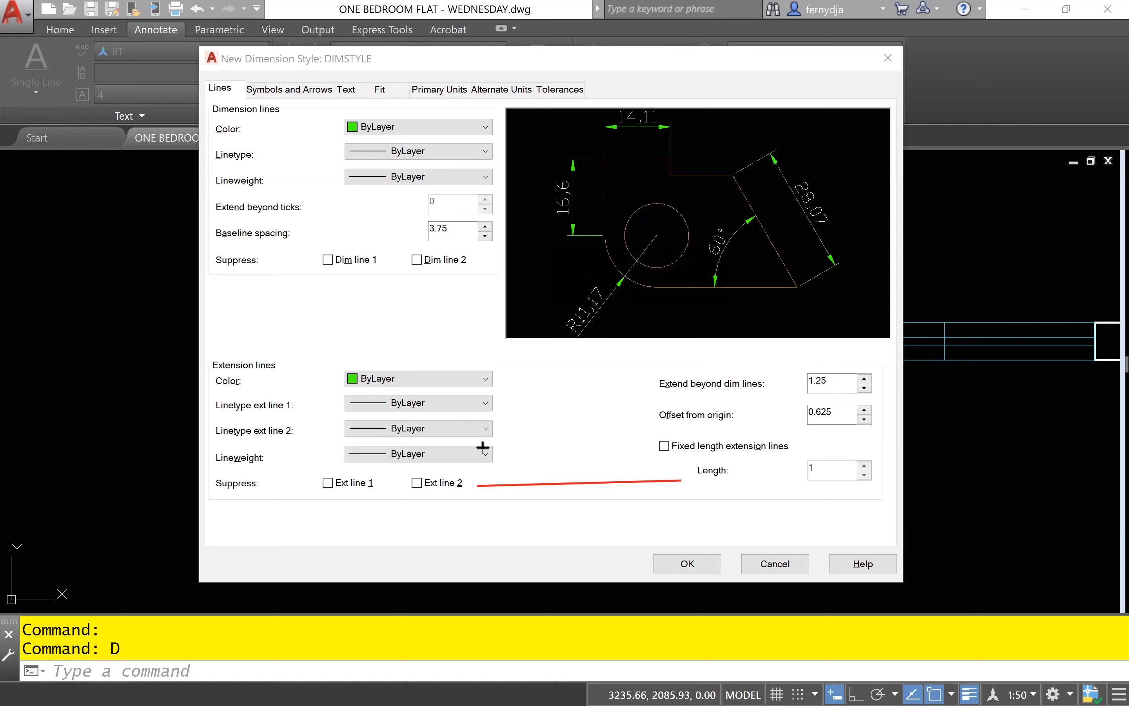
{"action": "left_click_drag", "start_coordinate": [472, 446], "coordinate": [677, 441]}
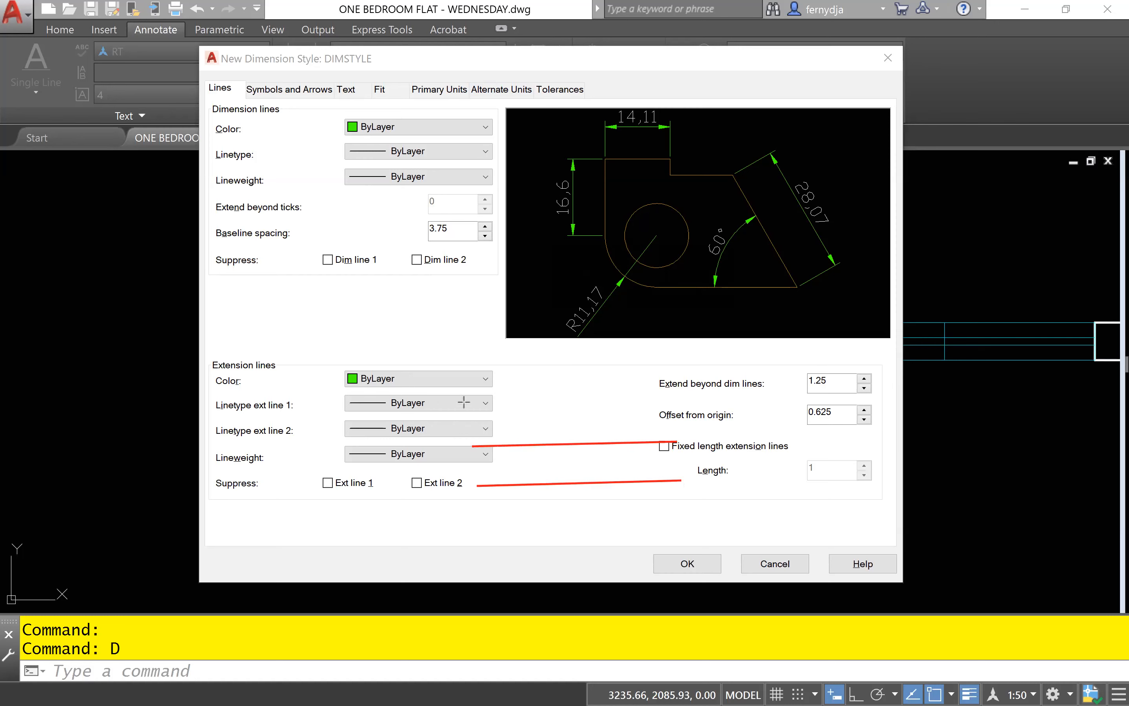
{"action": "left_click_drag", "start_coordinate": [470, 405], "coordinate": [648, 399]}
{"action": "left_click_drag", "start_coordinate": [562, 400], "coordinate": [660, 399]}
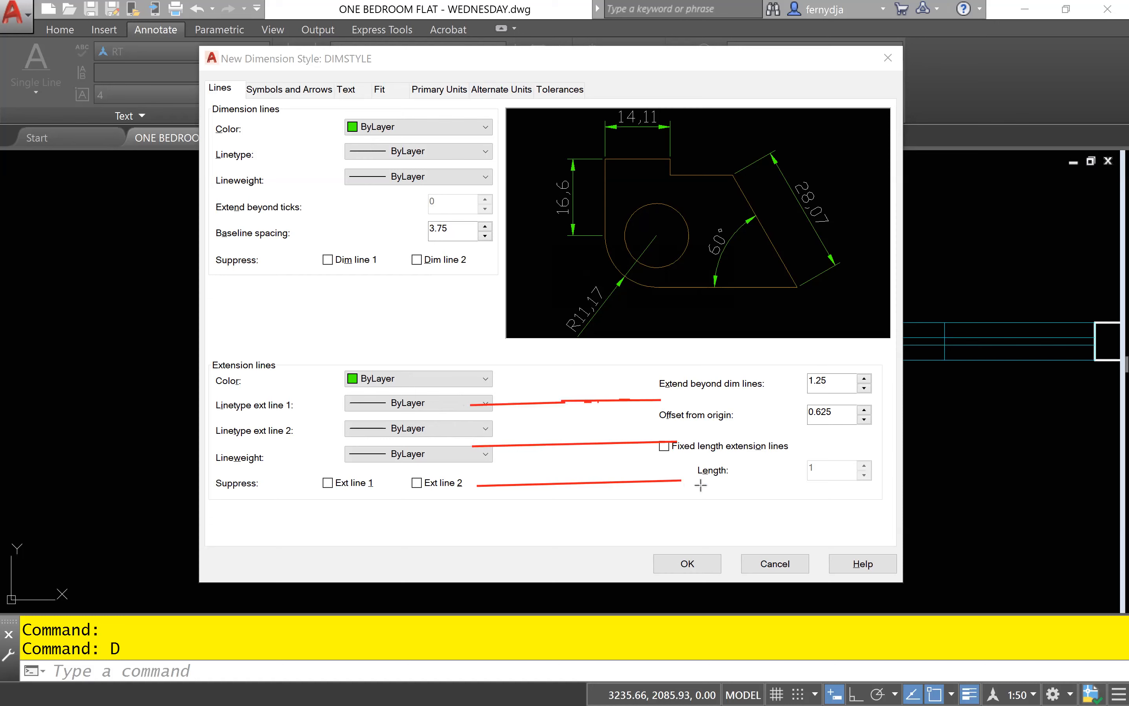
{"action": "mouse_move", "coordinate": [702, 478]}
{"action": "left_mouse_down"}
{"action": "mouse_move", "coordinate": [730, 475]}
{"action": "mouse_move", "coordinate": [725, 435]}
{"action": "left_mouse_up"}
{"action": "left_click_drag", "start_coordinate": [712, 502], "coordinate": [710, 423]}
{"action": "mouse_move", "coordinate": [702, 485]}
{"action": "left_mouse_down"}
{"action": "mouse_move", "coordinate": [722, 465]}
{"action": "mouse_move", "coordinate": [718, 428]}
{"action": "left_mouse_up"}
{"action": "mouse_move", "coordinate": [708, 433]}
{"action": "left_mouse_down"}
{"action": "mouse_move", "coordinate": [703, 385]}
{"action": "mouse_move", "coordinate": [697, 399]}
{"action": "mouse_move", "coordinate": [735, 396]}
{"action": "left_mouse_up"}
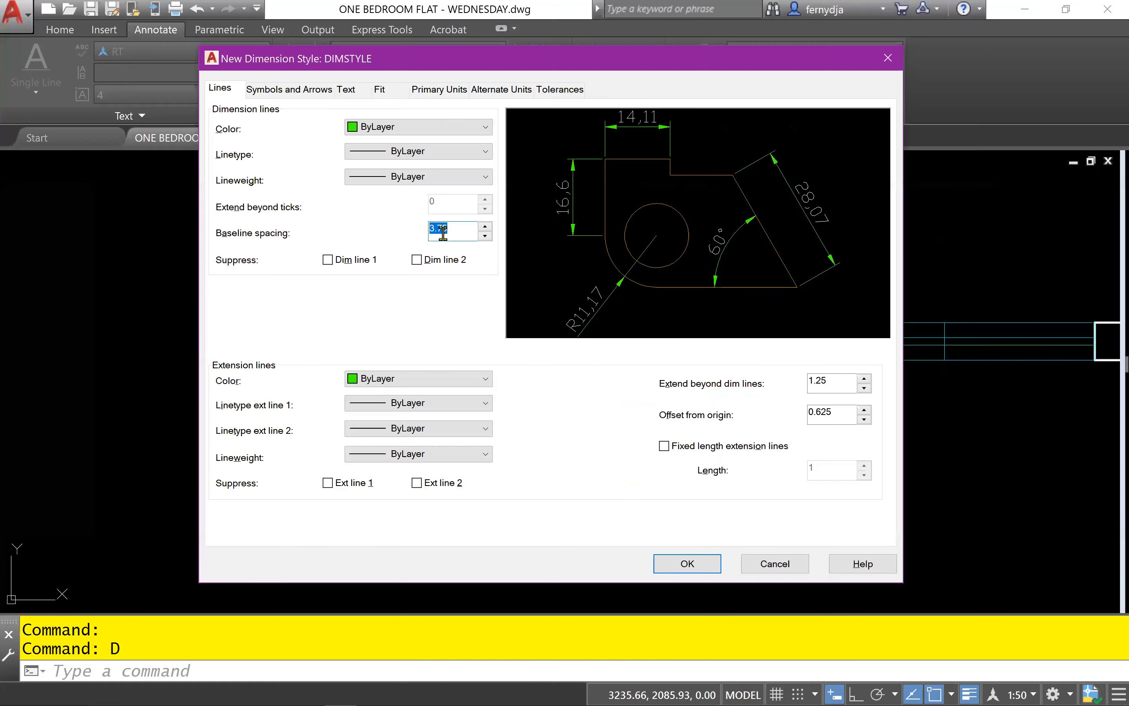
- Set the baseline spacing of the dimension lines to 12
{"action": "left_click", "coordinate": [439, 229]}
- Try suppressing dimension lines 1 and 2, and turn both suppressions off again
{"action": "left_click", "coordinate": [327, 260]}
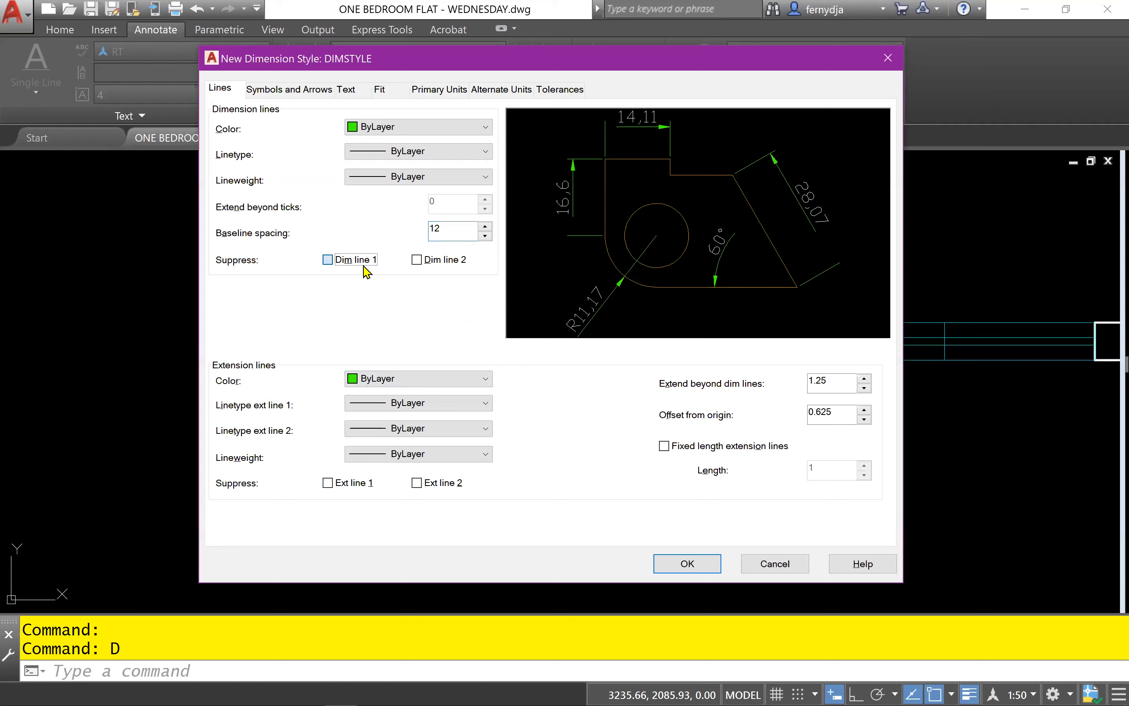
{"action": "left_click", "coordinate": [416, 260]}
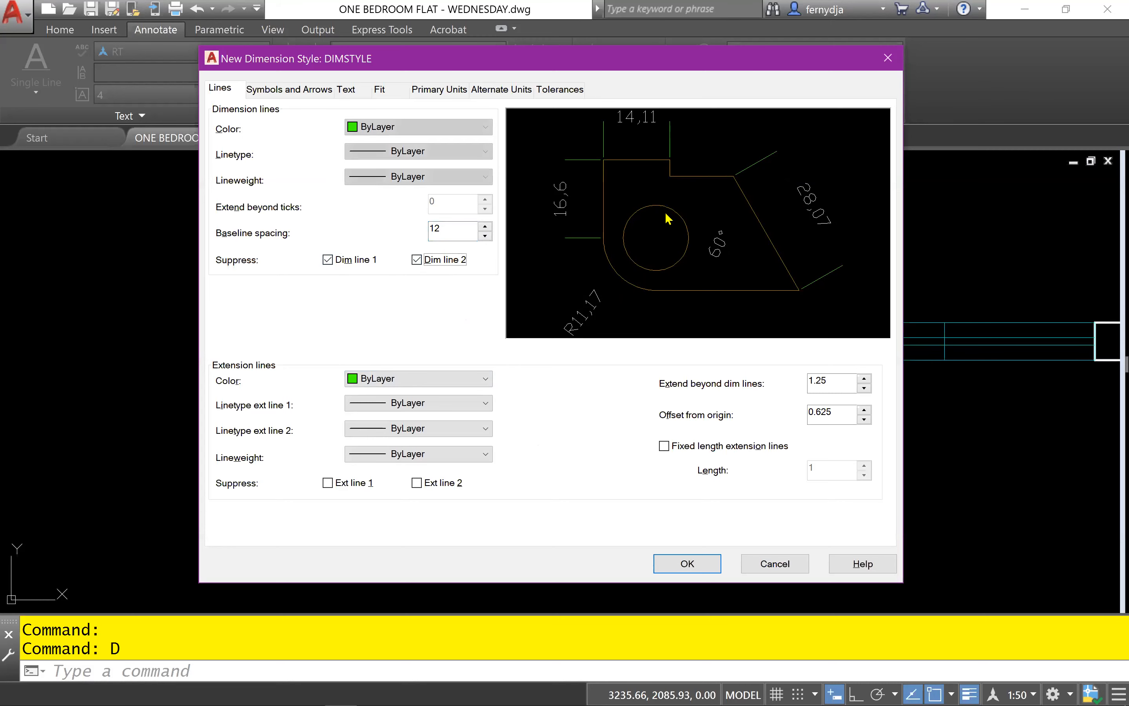
{"action": "left_click", "coordinate": [327, 260]}
{"action": "left_click", "coordinate": [416, 260]}
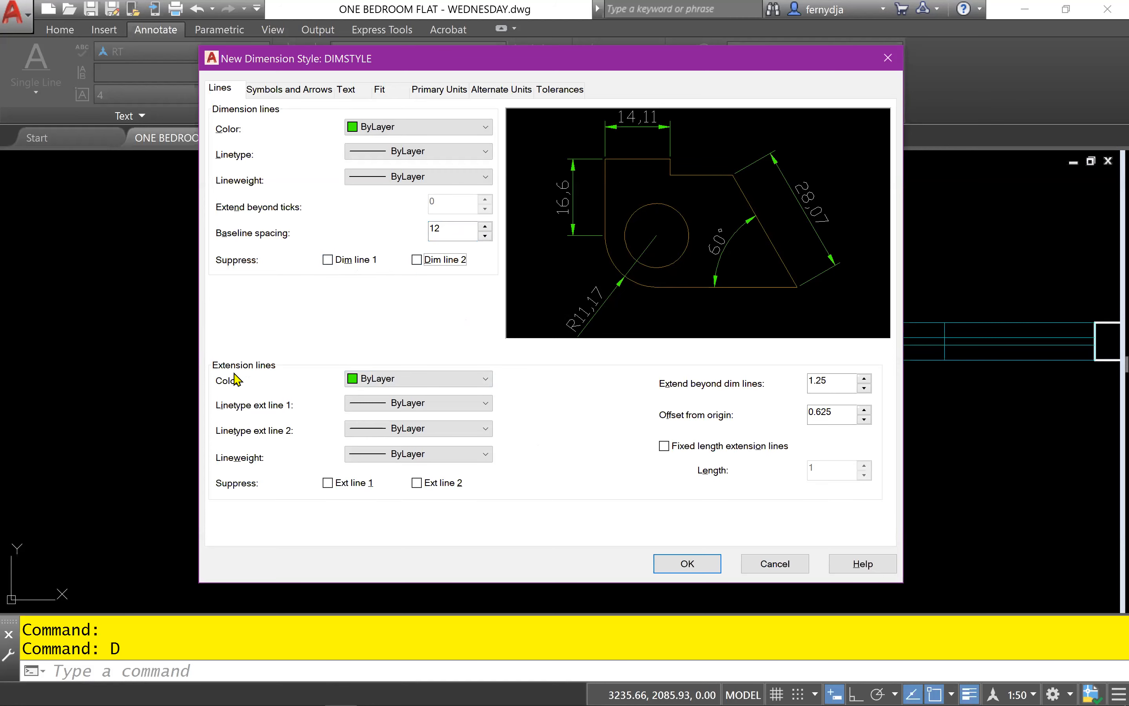
- Try suppressing extension lines 1 and 2, and turn both suppressions off again
{"action": "left_click", "coordinate": [357, 485]}
{"action": "left_click", "coordinate": [418, 487]}
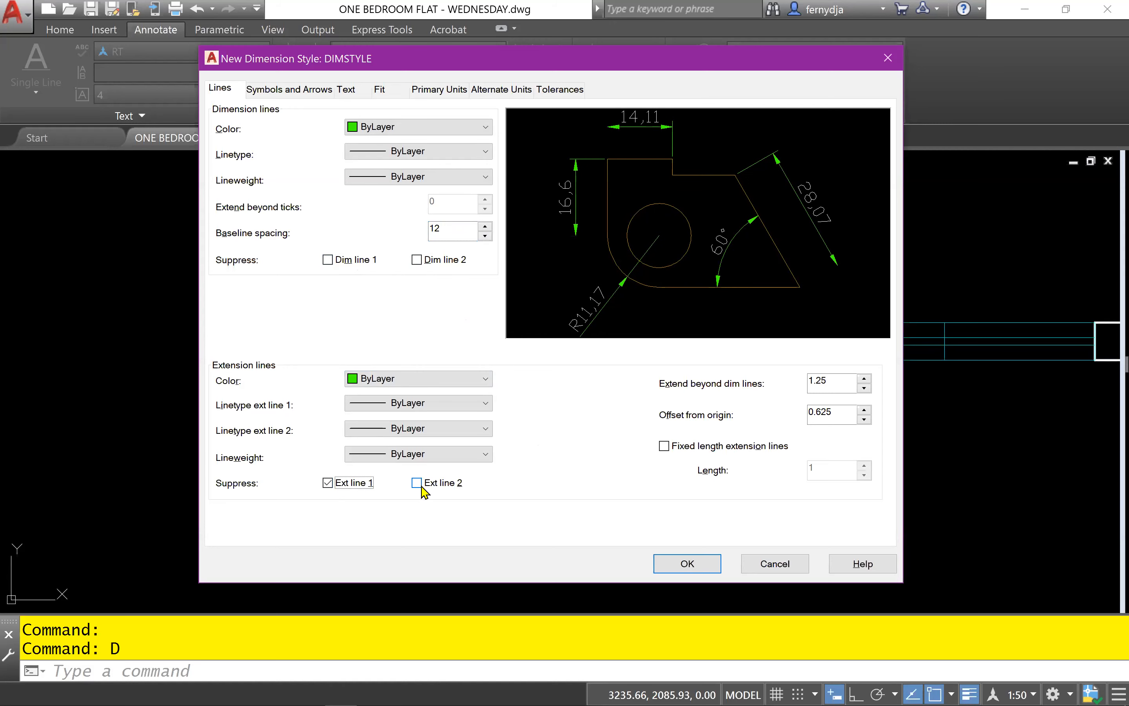
{"action": "left_click", "coordinate": [327, 485]}
{"action": "left_click", "coordinate": [431, 483]}
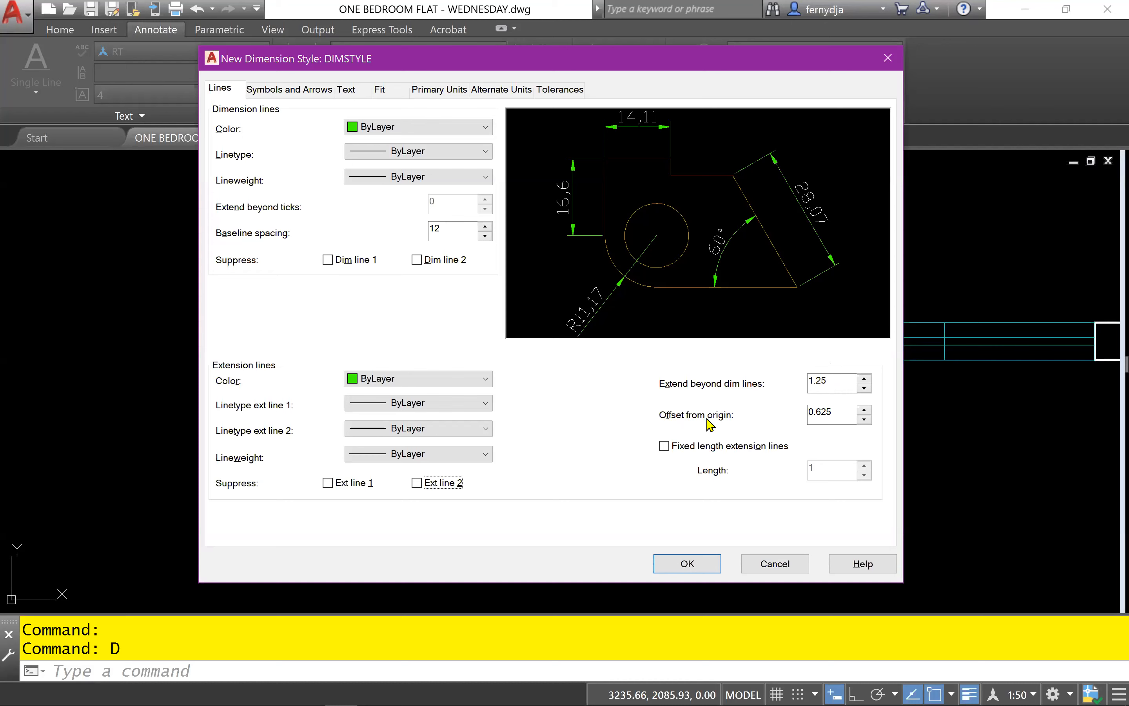
- Set the extension lines' offset from origin to 4 and their extension beyond the dimension lines to 4
{"action": "double_click", "coordinate": [847, 414]}
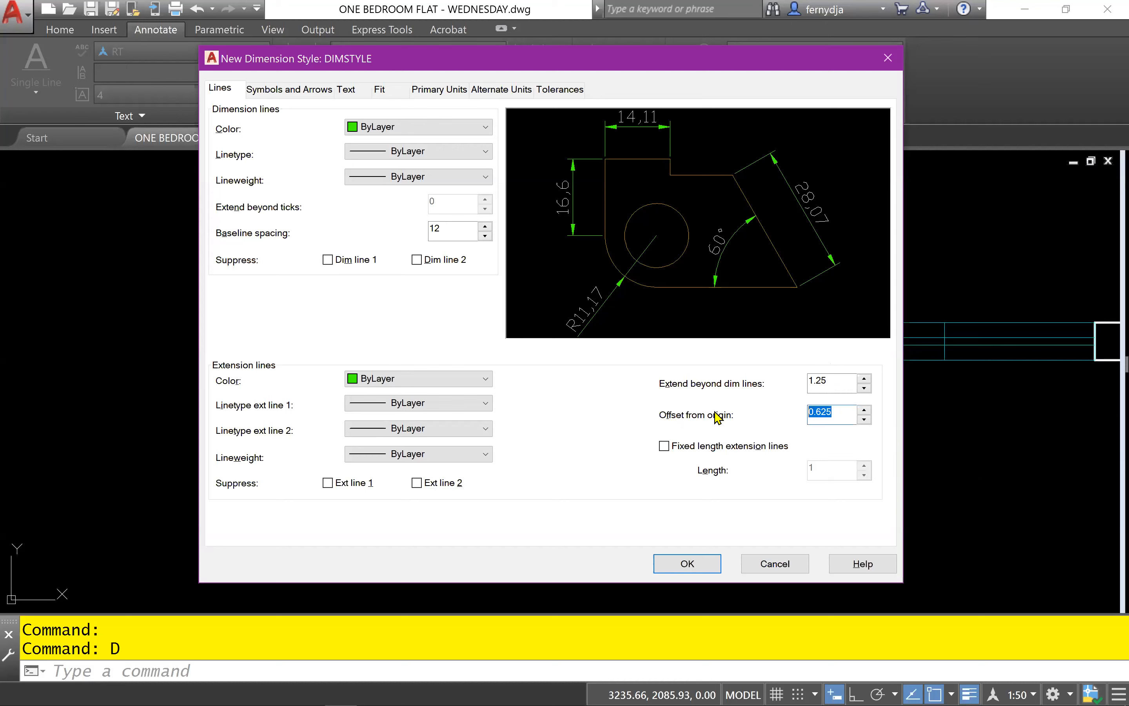
{"action": "type", "text": "4"}
{"action": "left_click", "coordinate": [837, 382]}
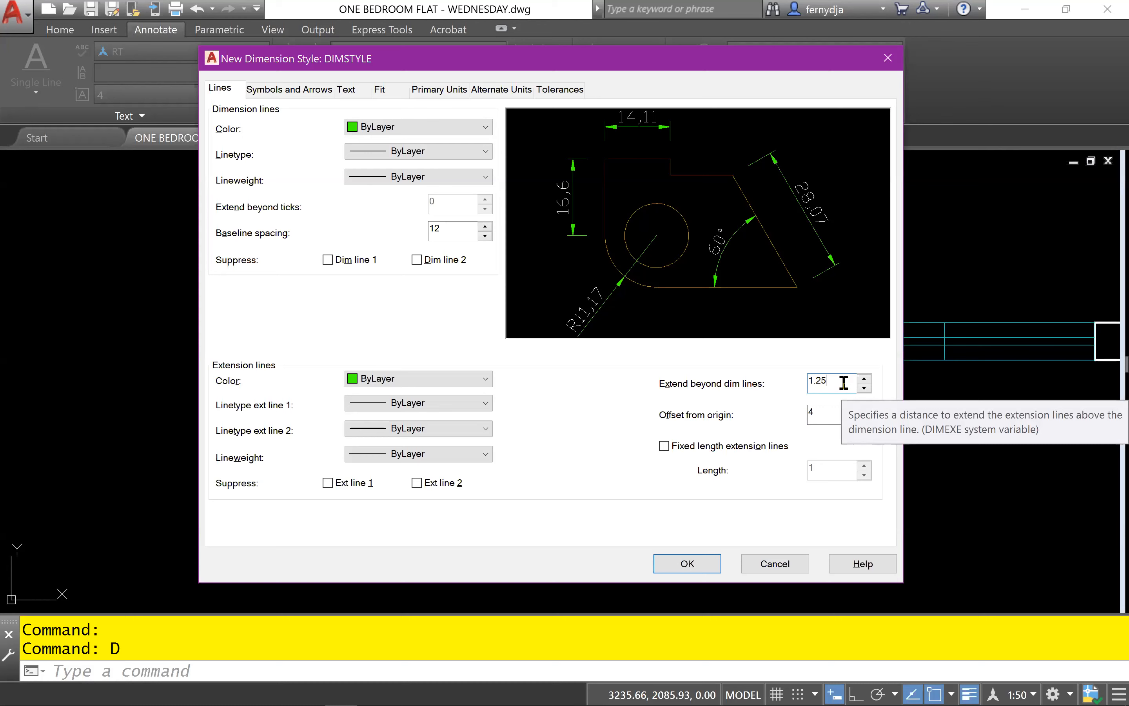
{"action": "left_click_drag", "start_coordinate": [842, 381], "coordinate": [764, 385]}
{"action": "type", "text": "4"}
{"action": "left_click", "coordinate": [829, 415]}
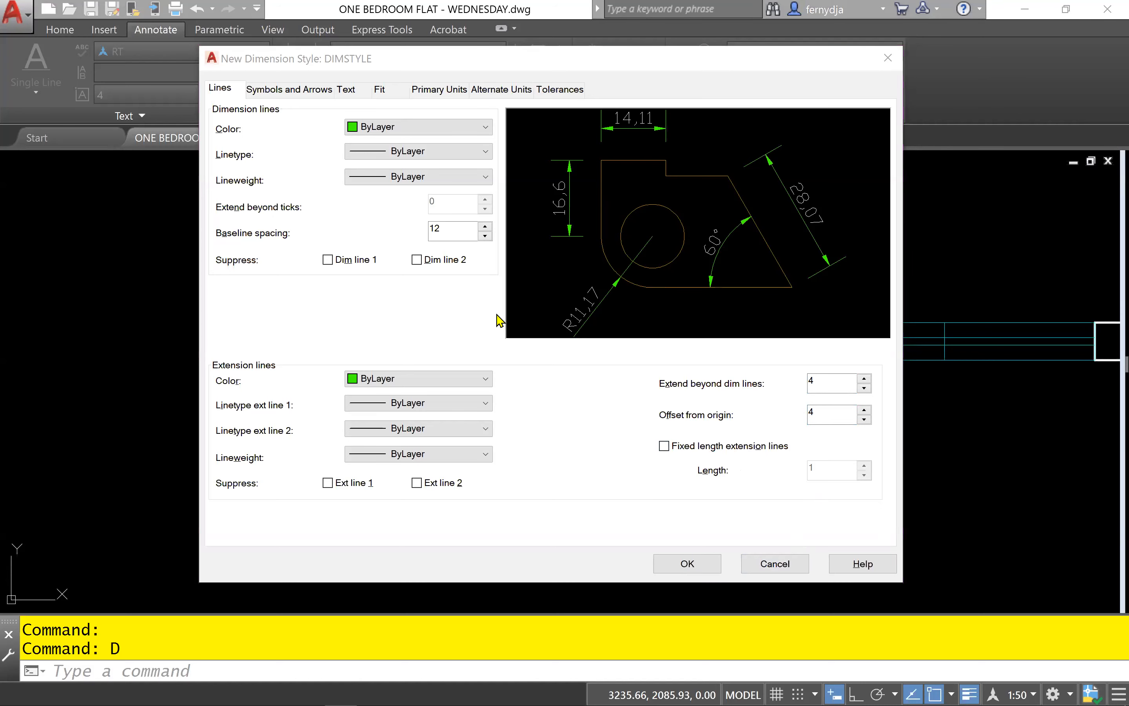
- Set the first and second arrowheads of the dimension style to Architectural tick
{"action": "left_click", "coordinate": [308, 91]}
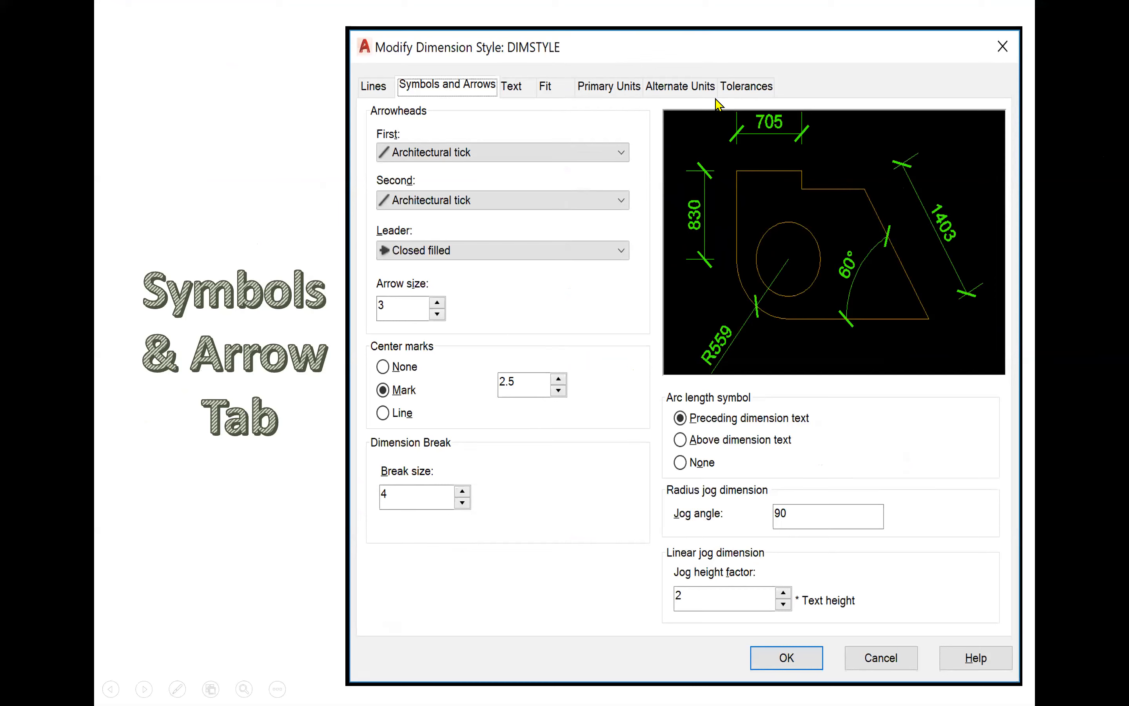
{"action": "left_click", "coordinate": [459, 343]}
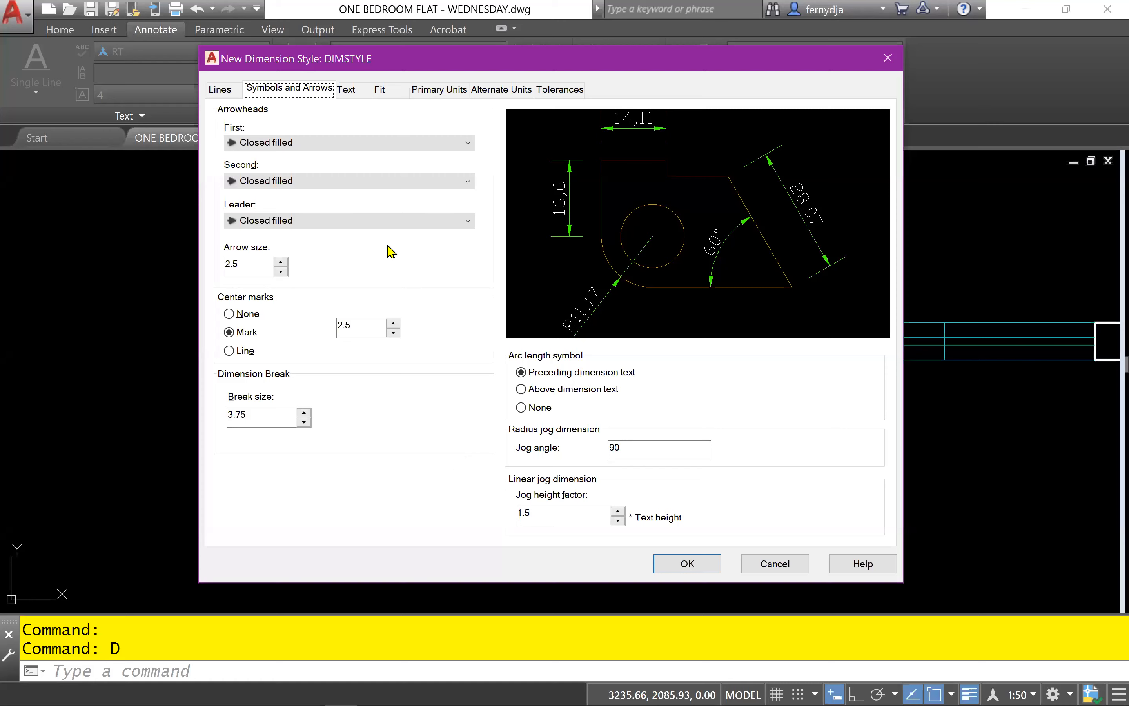
{"action": "left_click", "coordinate": [349, 145]}
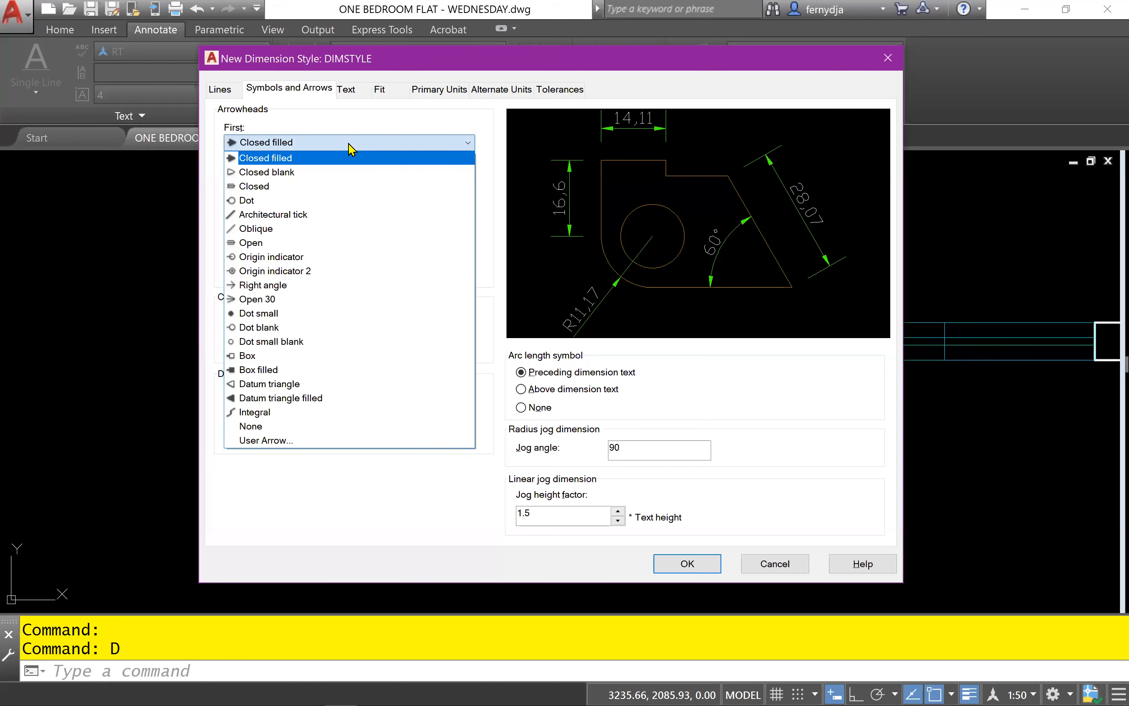
{"action": "left_click", "coordinate": [341, 217]}
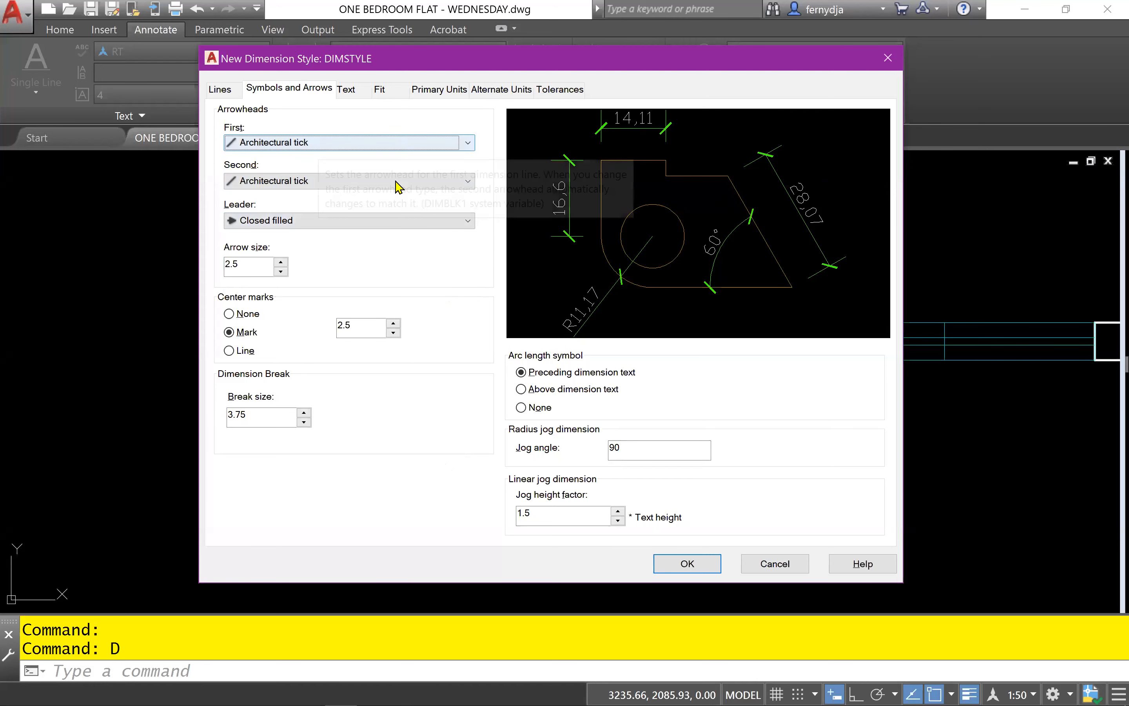
- Try the Oblique arrowhead for both ends, and change them back to Architectural tick
{"action": "left_click", "coordinate": [417, 145]}
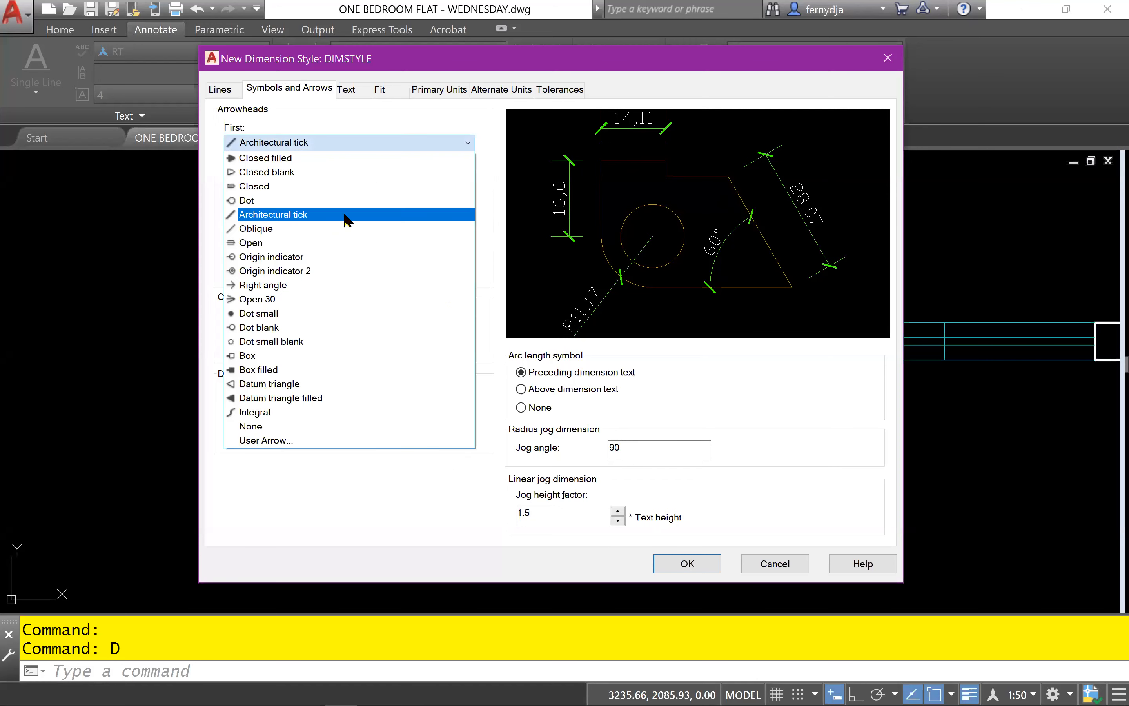
{"action": "left_click", "coordinate": [306, 230]}
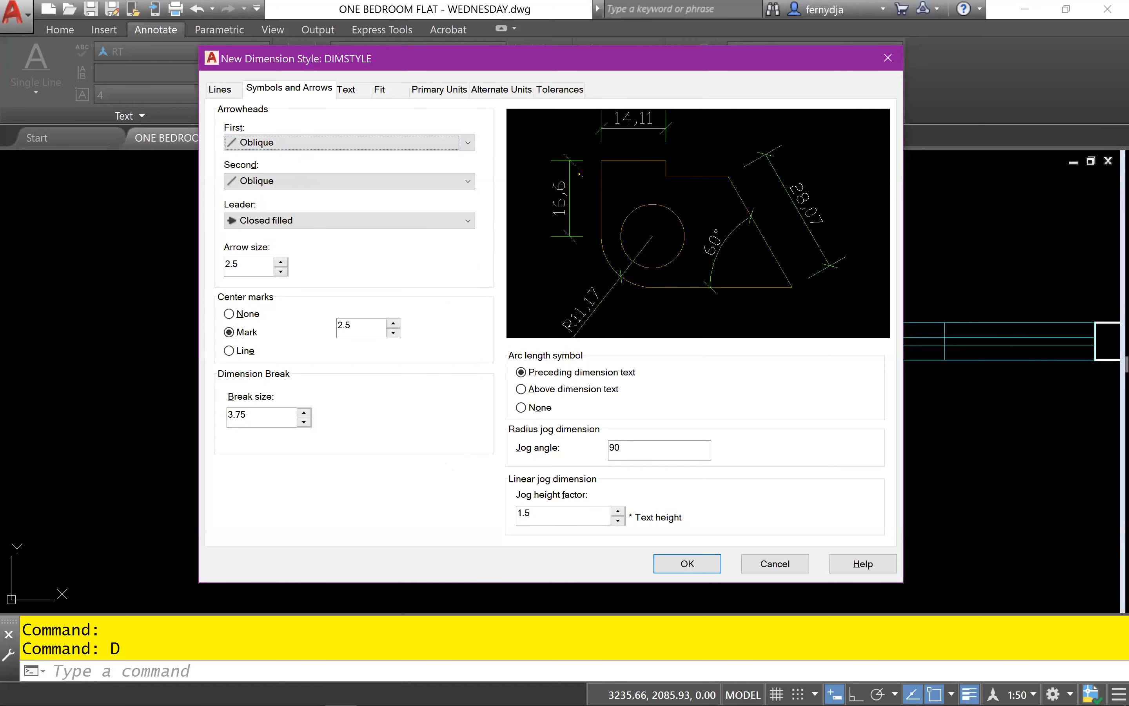
{"action": "left_click", "coordinate": [405, 146]}
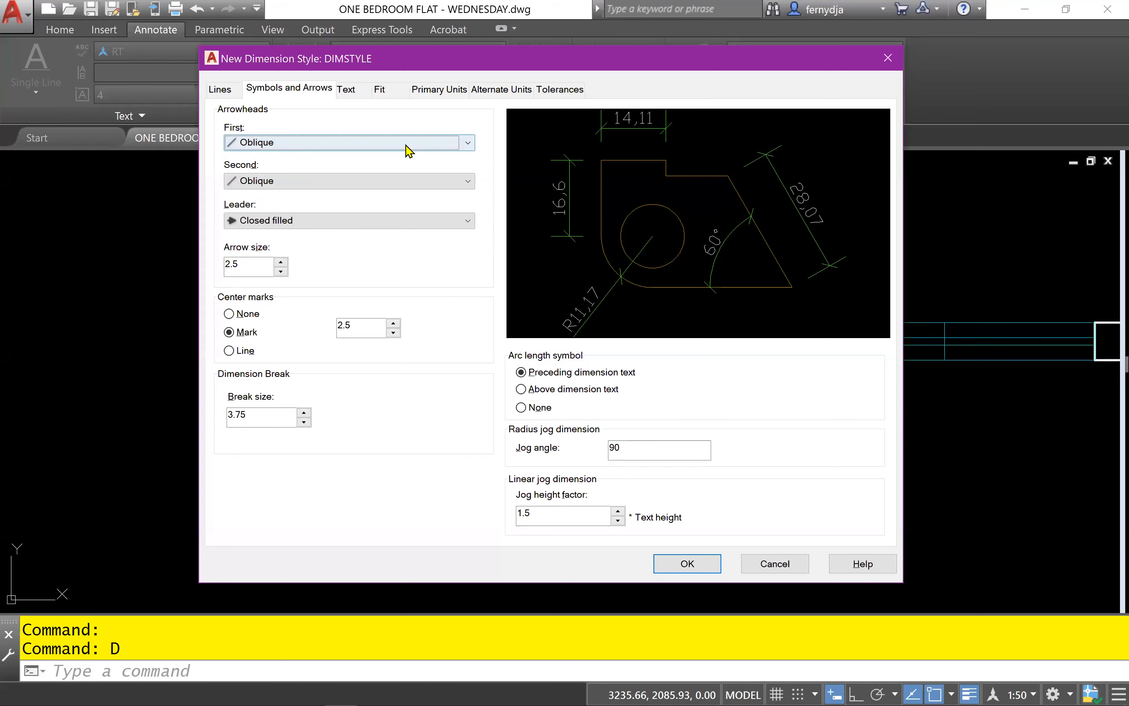
{"action": "left_click", "coordinate": [360, 216]}
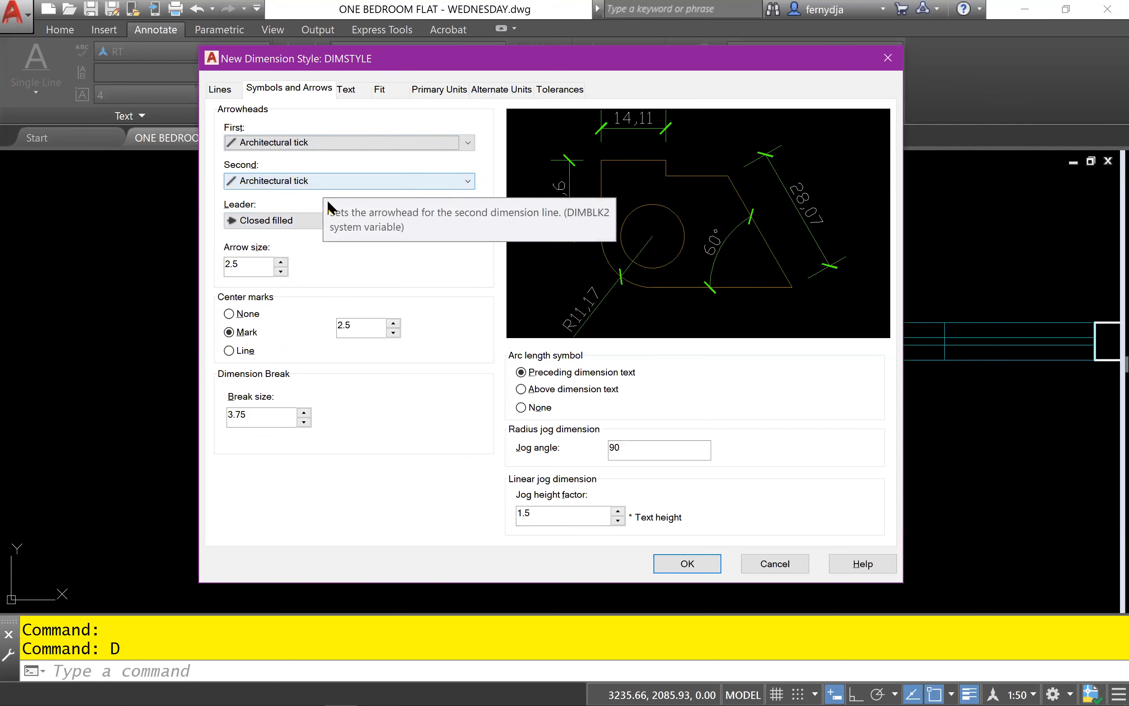
- Try Dot as the second arrowhead and Origin indicator as the first, and return both to Architectural tick
{"action": "left_click", "coordinate": [330, 182]}
{"action": "left_click", "coordinate": [317, 240]}
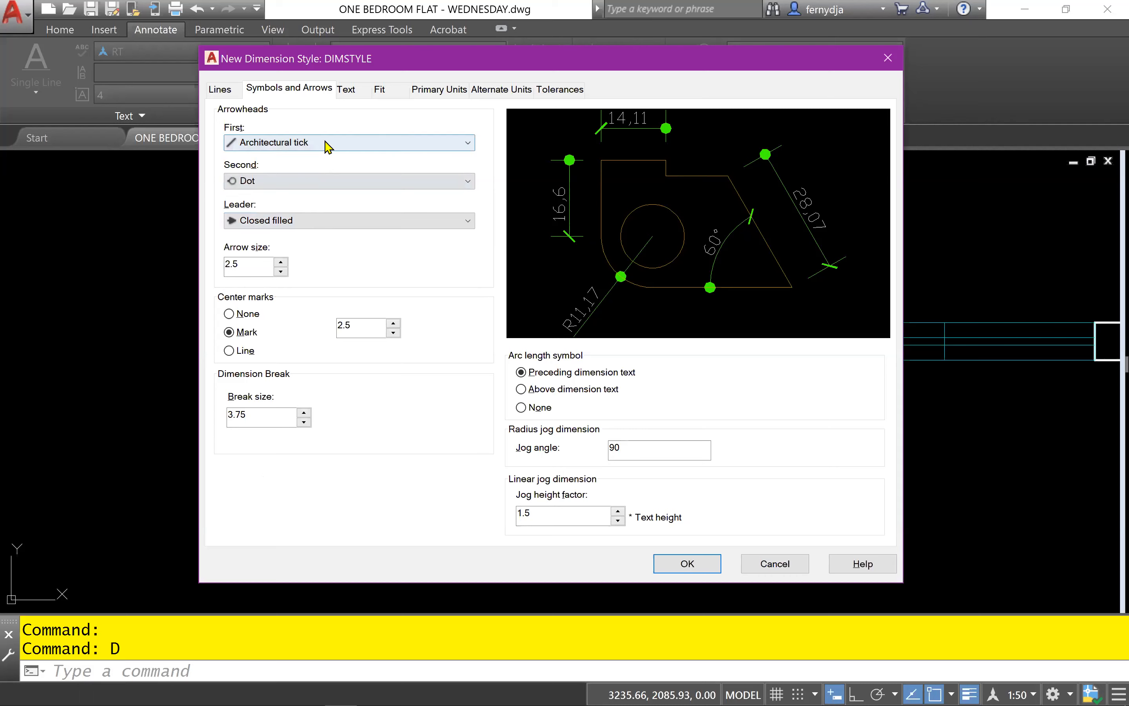
{"action": "left_click", "coordinate": [326, 145]}
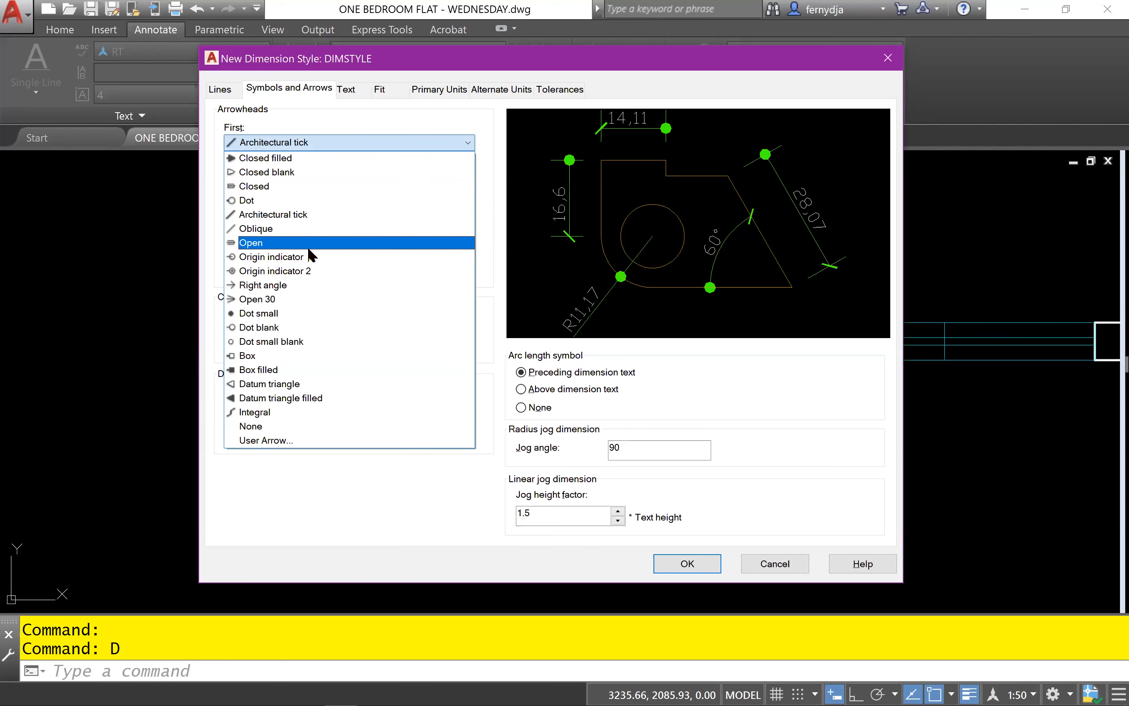
{"action": "left_click", "coordinate": [312, 257]}
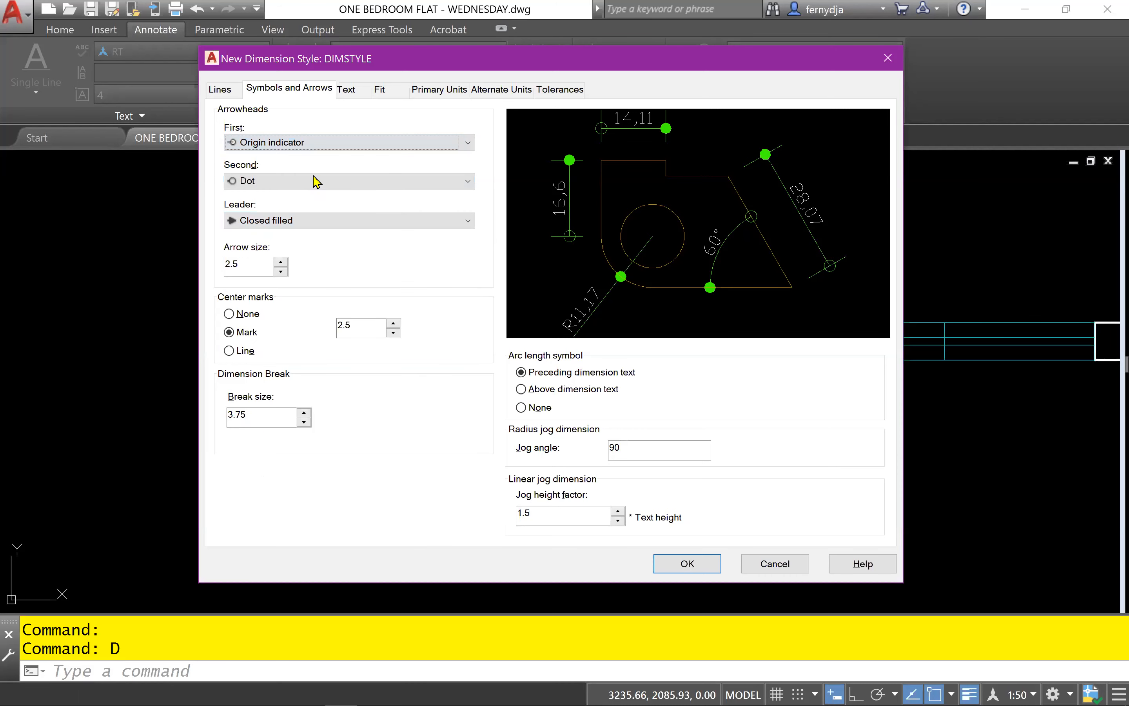
{"action": "left_click", "coordinate": [319, 145]}
{"action": "left_click", "coordinate": [310, 216]}
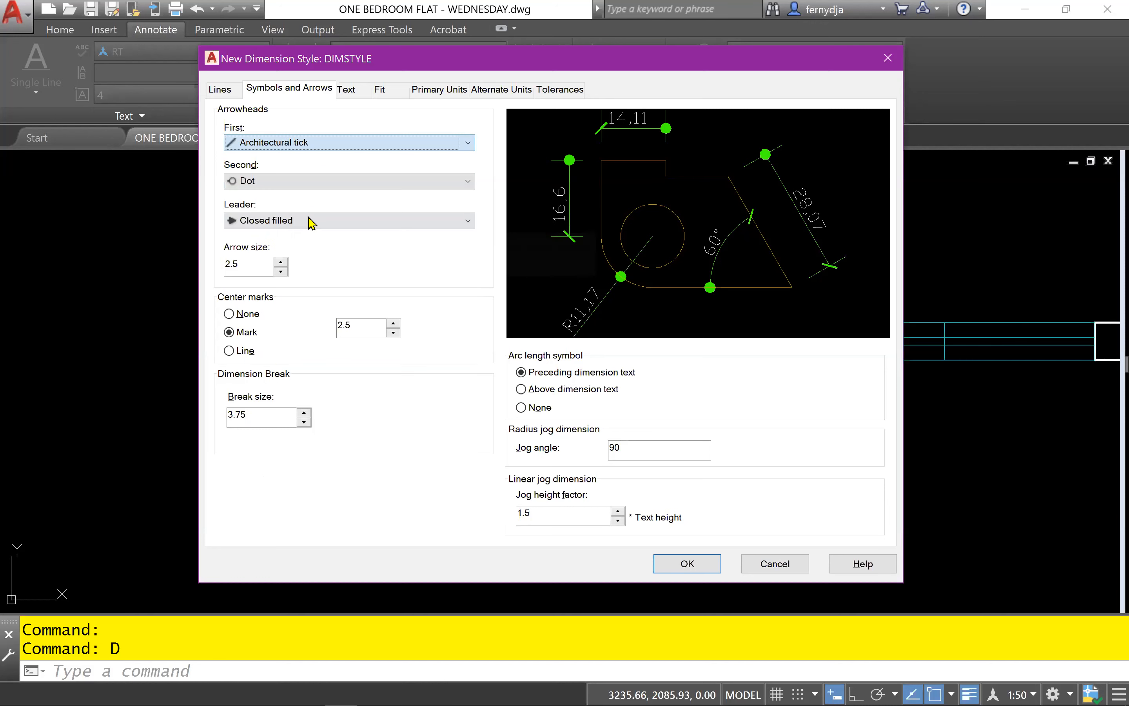
{"action": "left_click", "coordinate": [292, 182]}
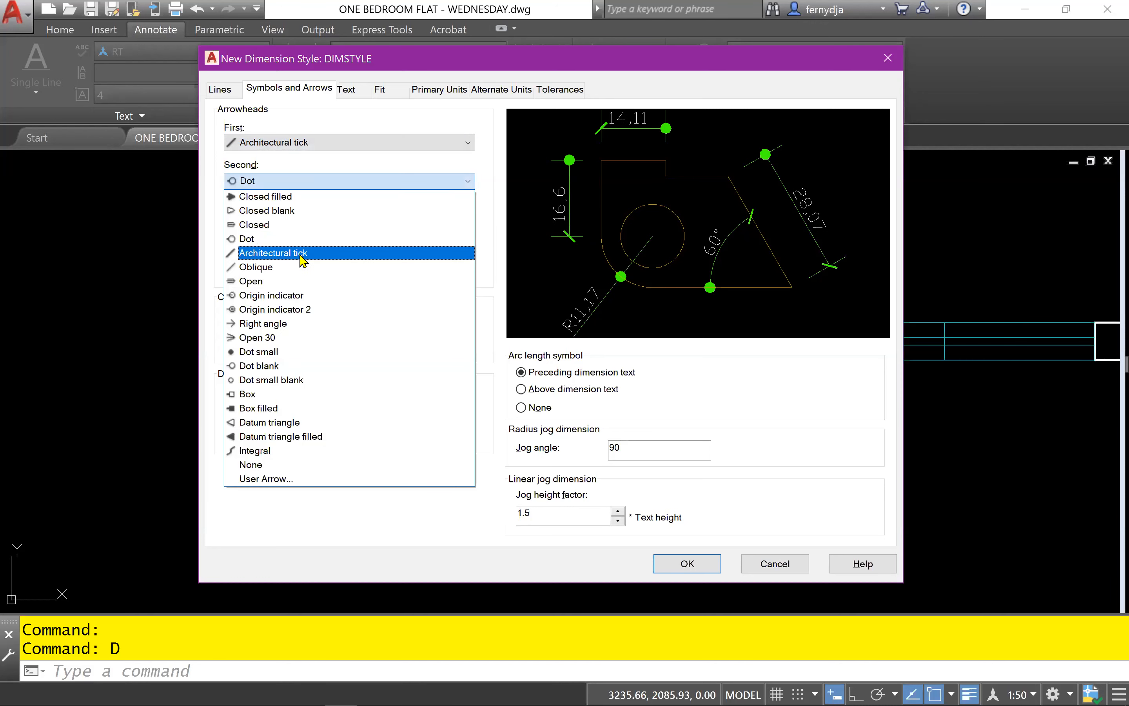
{"action": "left_click", "coordinate": [300, 253]}
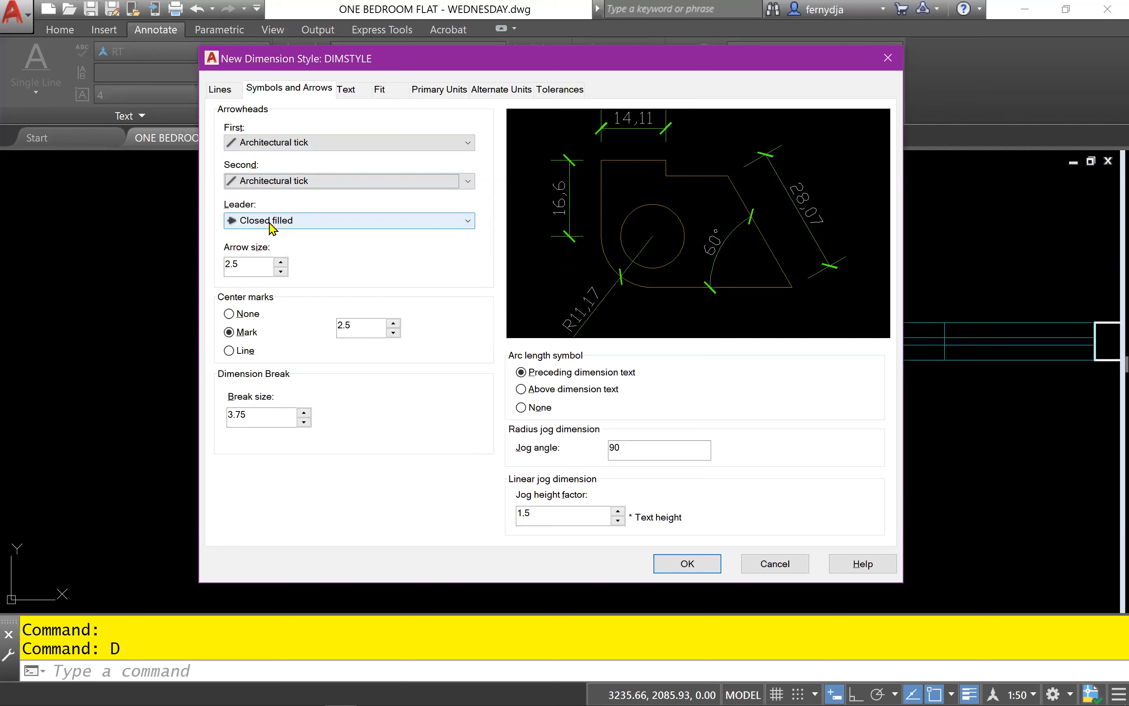
- Set the arrow size to 3
{"action": "key", "text": "Tab"}
{"action": "key", "text": "Tab"}
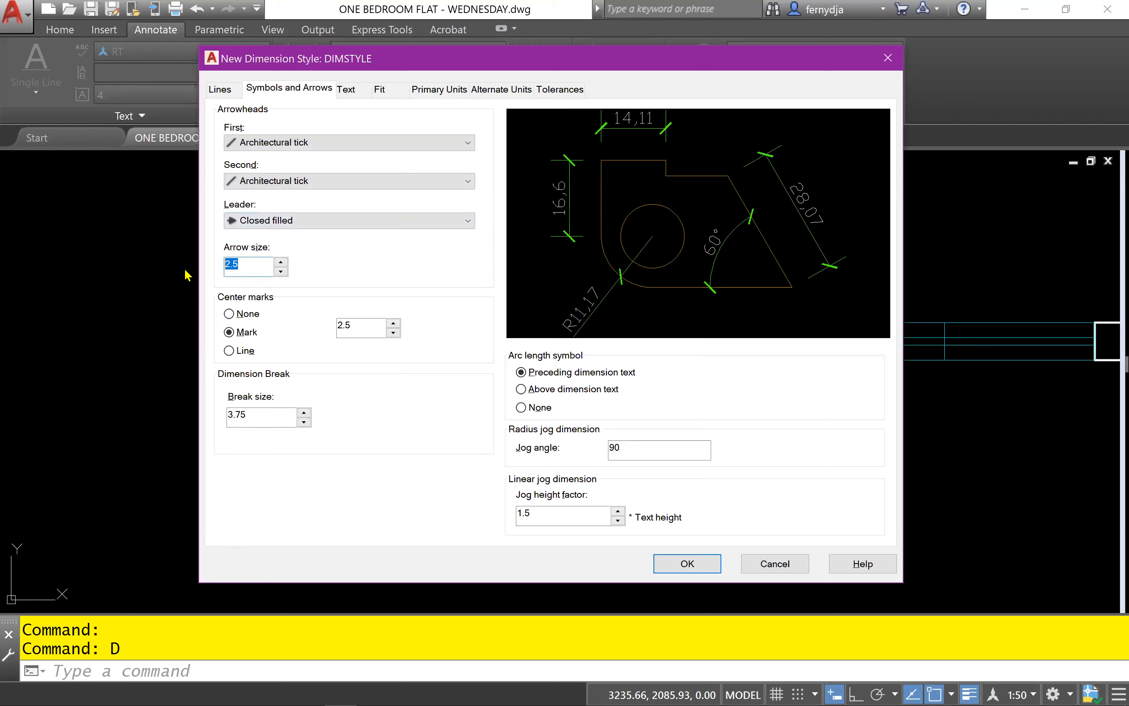
{"action": "type", "text": "3"}
{"action": "left_click", "coordinate": [372, 333]}
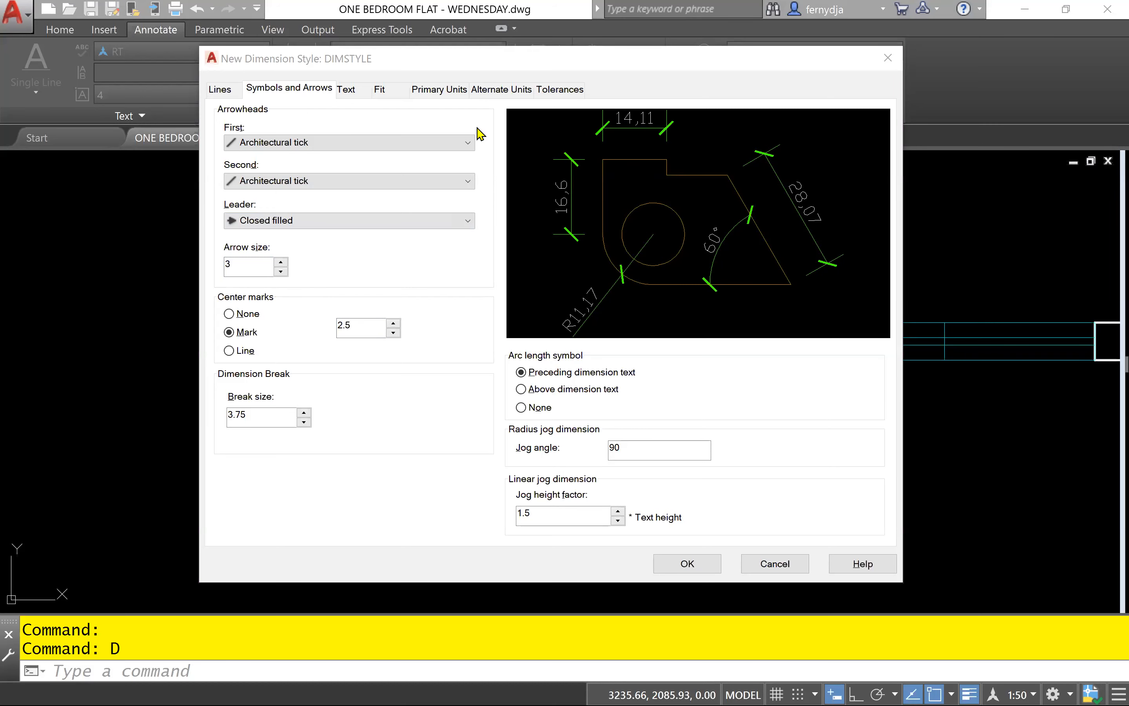
- Reposition the dialog, try the Line option for the center marks, and switch back to Mark
{"action": "left_click", "coordinate": [358, 382]}
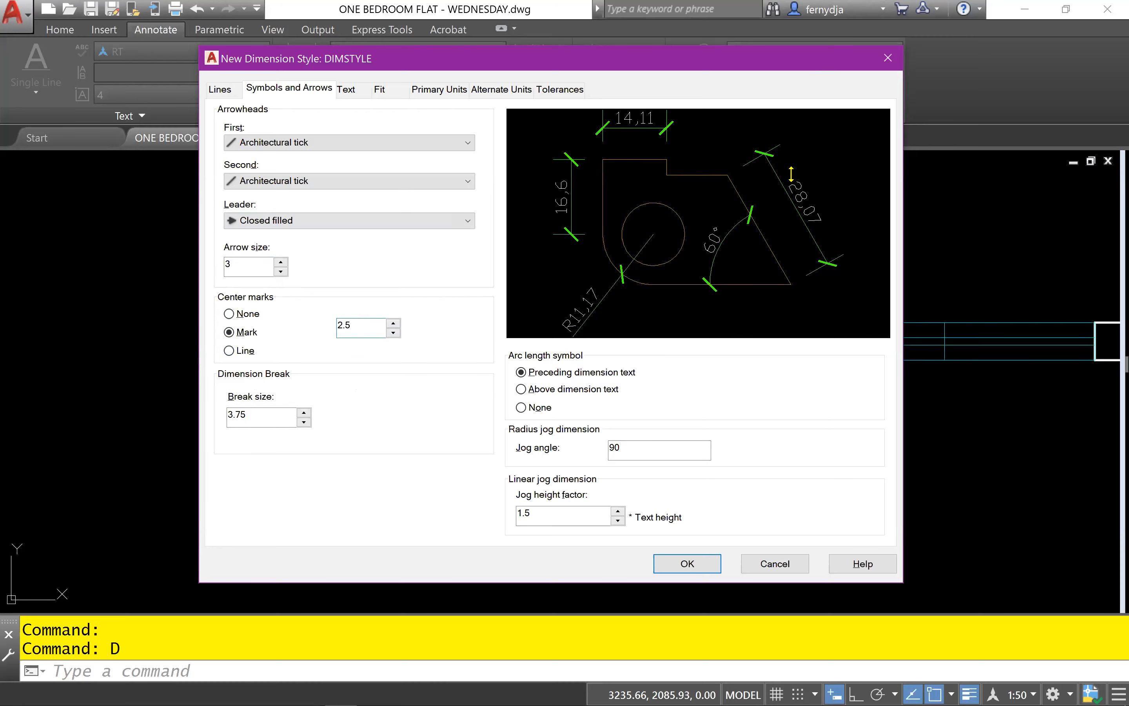
{"action": "left_click_drag", "start_coordinate": [805, 58], "coordinate": [791, 200]}
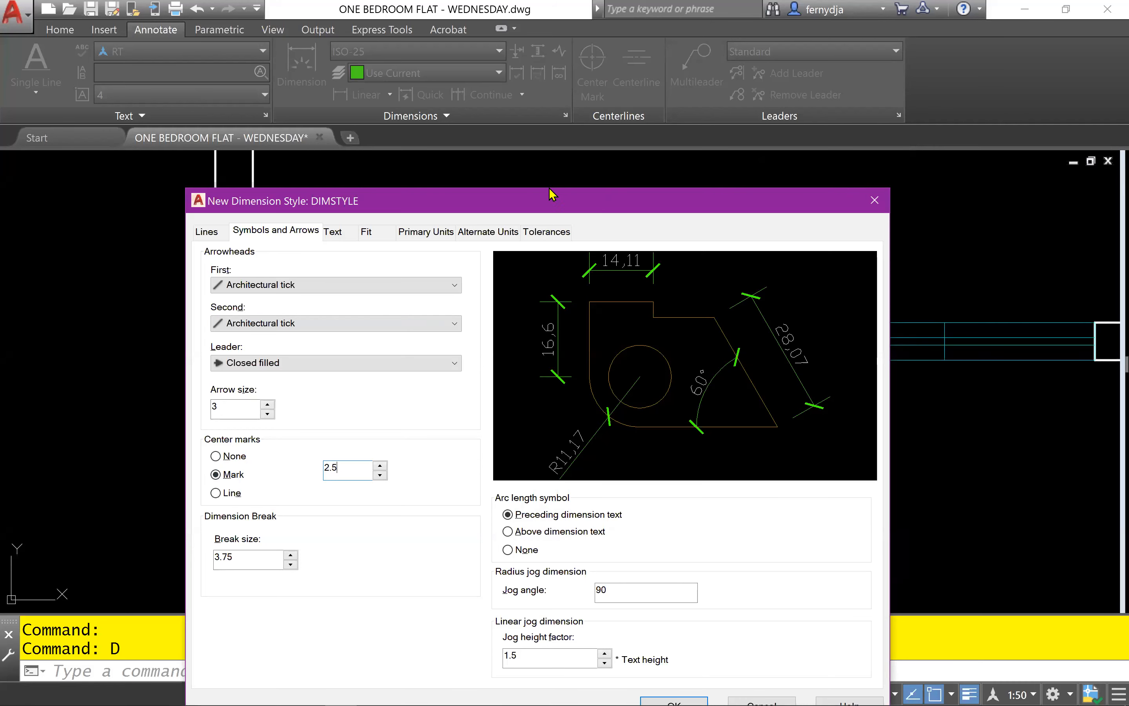
{"action": "left_click_drag", "start_coordinate": [550, 205], "coordinate": [563, 119]}
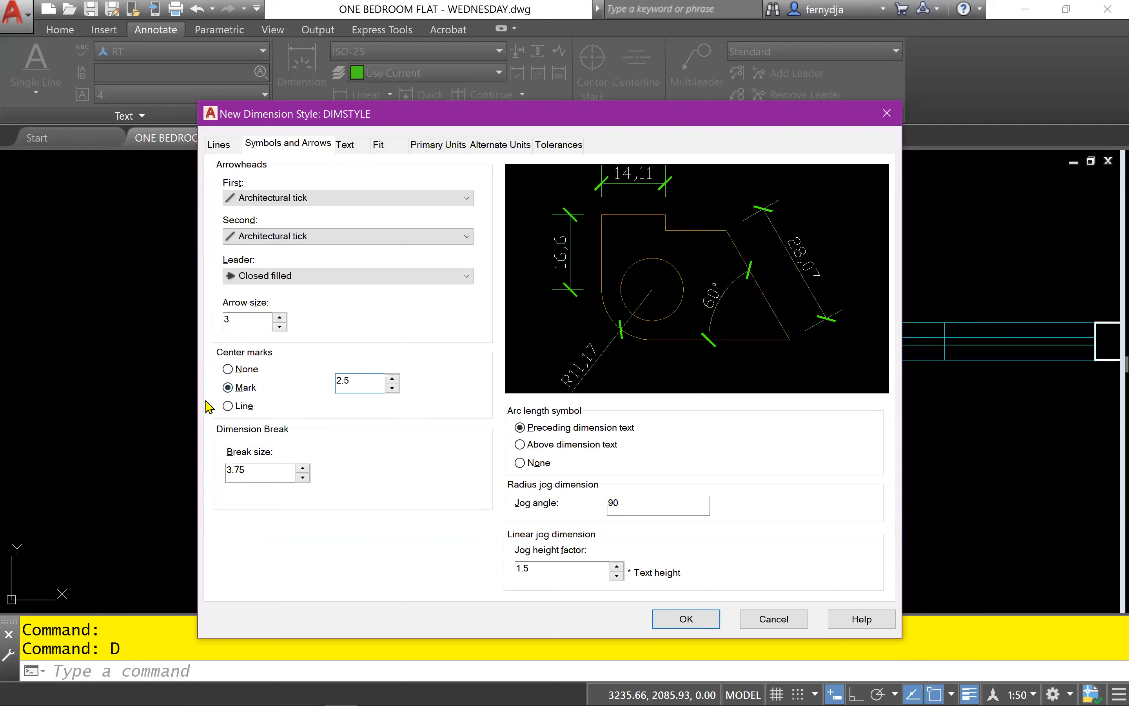
{"action": "left_click", "coordinate": [228, 406]}
{"action": "left_click", "coordinate": [229, 389]}
- Set the dimension break size to 4
{"action": "left_click_drag", "start_coordinate": [263, 477], "coordinate": [196, 477]}
{"action": "type", "text": "4"}
{"action": "left_click", "coordinate": [363, 382]}
{"action": "left_click_drag", "start_coordinate": [433, 424], "coordinate": [430, 566]}
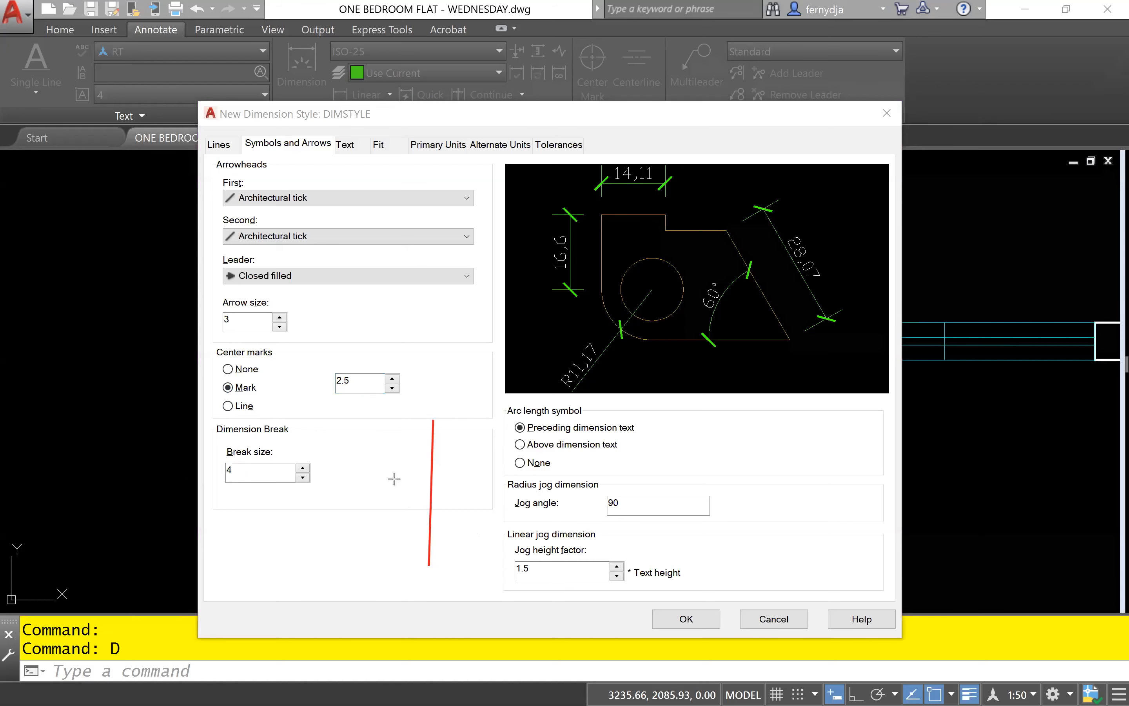
{"action": "left_click_drag", "start_coordinate": [377, 478], "coordinate": [473, 478]}
{"action": "left_click_drag", "start_coordinate": [406, 430], "coordinate": [525, 439]}
{"action": "left_click_drag", "start_coordinate": [402, 545], "coordinate": [503, 550]}
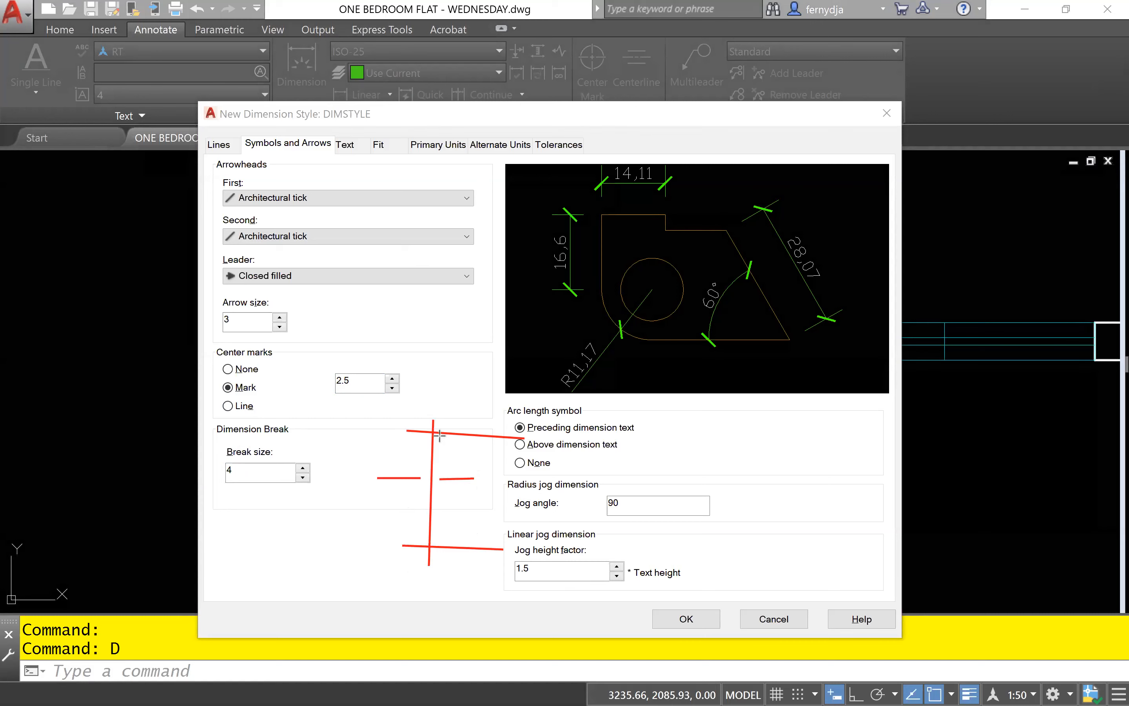
{"action": "left_click_drag", "start_coordinate": [424, 440], "coordinate": [438, 423]}
{"action": "left_click_drag", "start_coordinate": [435, 541], "coordinate": [417, 556]}
{"action": "left_click_drag", "start_coordinate": [476, 563], "coordinate": [472, 603]}
{"action": "key", "text": "e"}
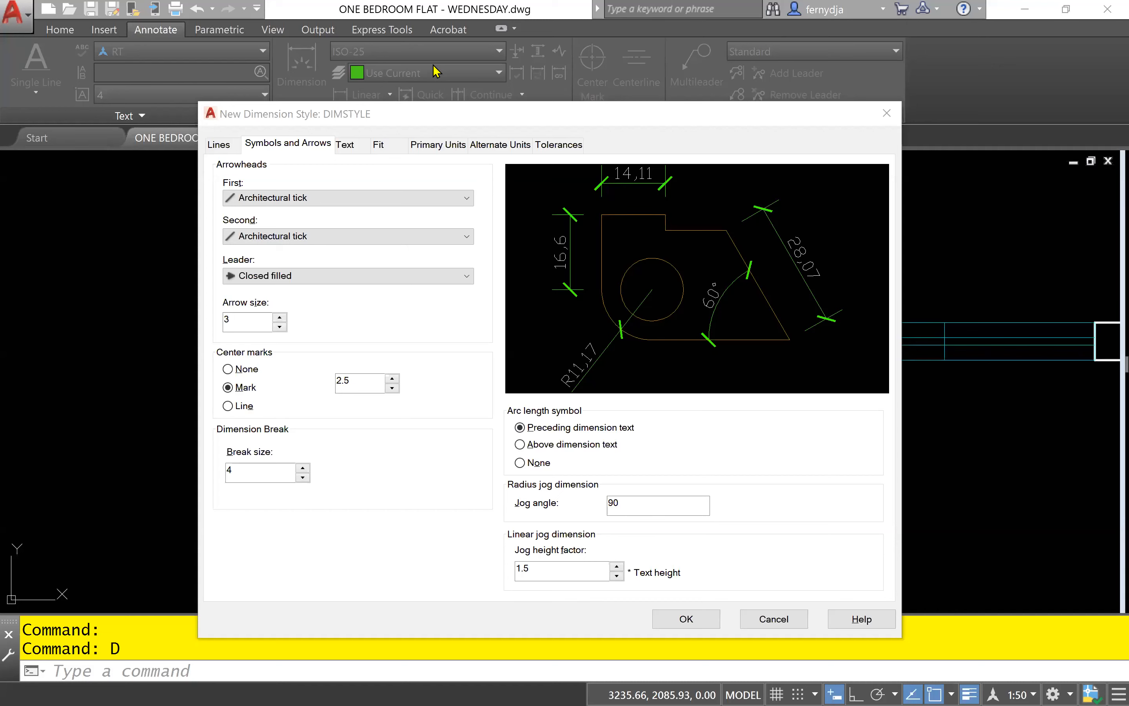
{"action": "mouse_move", "coordinate": [836, 483]}
{"action": "left_mouse_down"}
{"action": "mouse_move", "coordinate": [797, 444]}
{"action": "mouse_move", "coordinate": [709, 440]}
{"action": "left_mouse_up"}
{"action": "mouse_move", "coordinate": [709, 456]}
{"action": "left_mouse_down"}
{"action": "mouse_move", "coordinate": [701, 427]}
{"action": "mouse_move", "coordinate": [705, 455]}
{"action": "left_mouse_up"}
{"action": "mouse_move", "coordinate": [854, 461]}
{"action": "left_mouse_down"}
{"action": "mouse_move", "coordinate": [826, 489]}
{"action": "mouse_move", "coordinate": [832, 469]}
{"action": "left_mouse_up"}
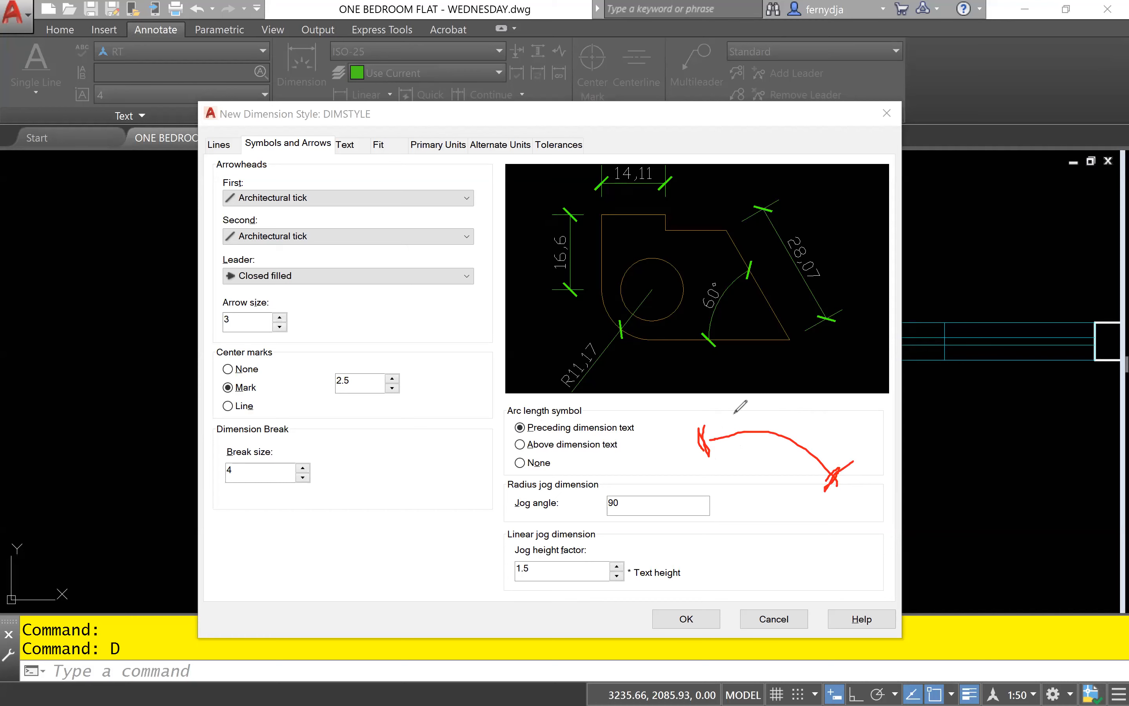
{"action": "left_click_drag", "start_coordinate": [734, 414], "coordinate": [753, 408]}
{"action": "mouse_move", "coordinate": [771, 406]}
{"action": "left_mouse_down"}
{"action": "mouse_move", "coordinate": [771, 421]}
{"action": "mouse_move", "coordinate": [798, 410]}
{"action": "left_mouse_up"}
{"action": "left_click_drag", "start_coordinate": [781, 396], "coordinate": [811, 397]}
{"action": "mouse_move", "coordinate": [704, 556]}
{"action": "left_mouse_down"}
{"action": "mouse_move", "coordinate": [732, 504]}
{"action": "mouse_move", "coordinate": [730, 542]}
{"action": "mouse_move", "coordinate": [780, 435]}
{"action": "mouse_move", "coordinate": [757, 456]}
{"action": "left_mouse_up"}
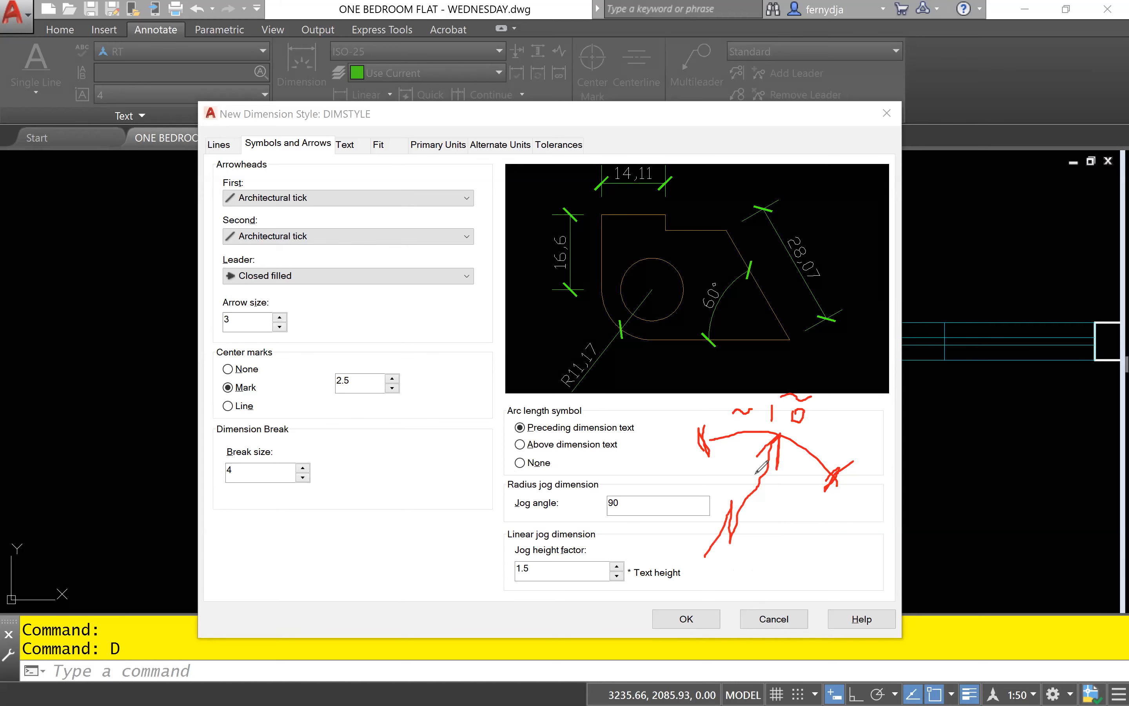
{"action": "mouse_move", "coordinate": [704, 542]}
{"action": "left_mouse_down"}
{"action": "mouse_move", "coordinate": [704, 566]}
{"action": "mouse_move", "coordinate": [708, 554]}
{"action": "left_mouse_up"}
{"action": "key", "text": "e"}
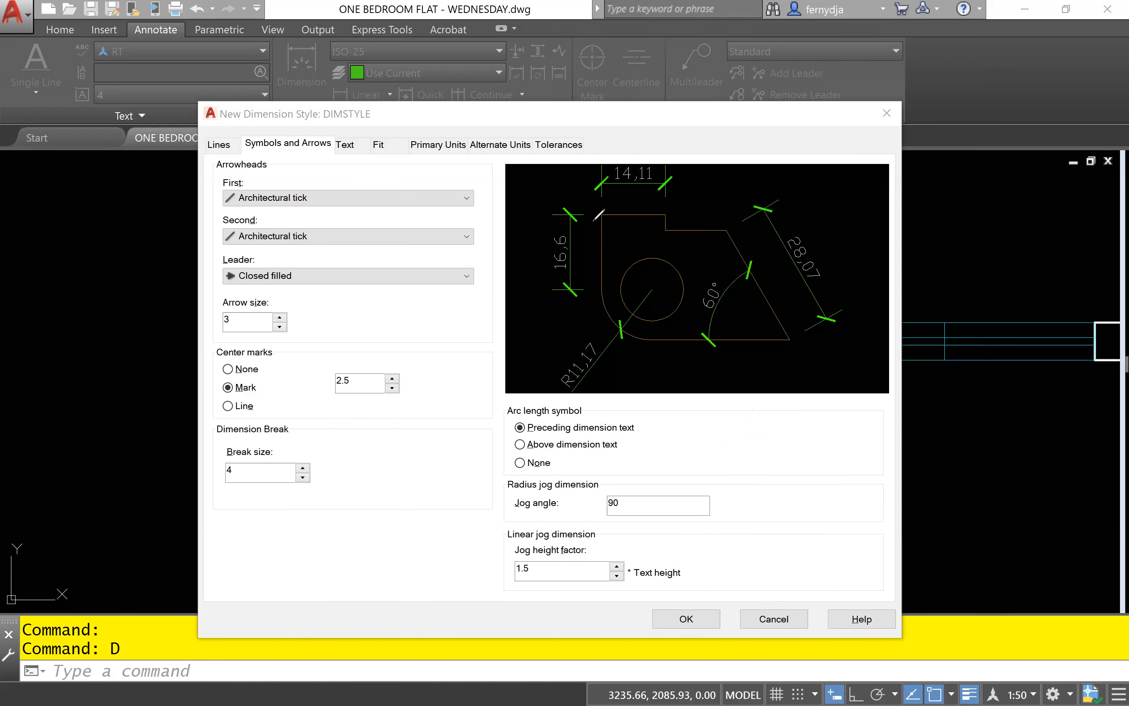
- Set the dimension text style to DIMT and the text color to ByLayer
{"action": "left_click", "coordinate": [346, 145]}
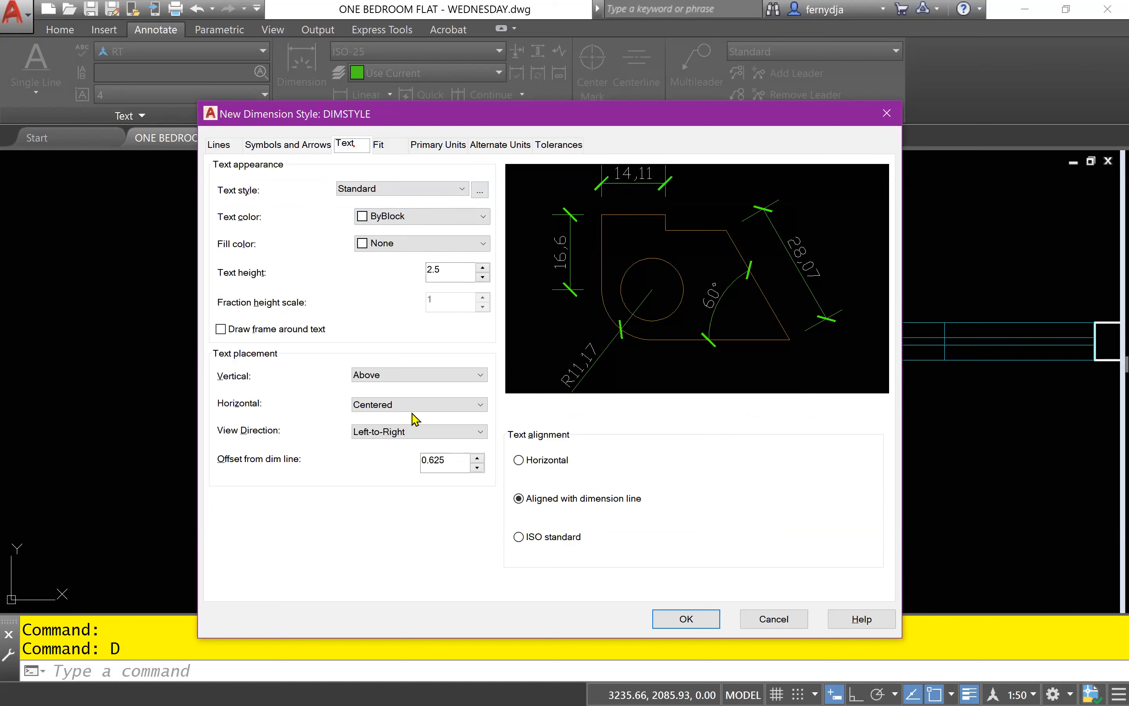
{"action": "left_click", "coordinate": [457, 190]}
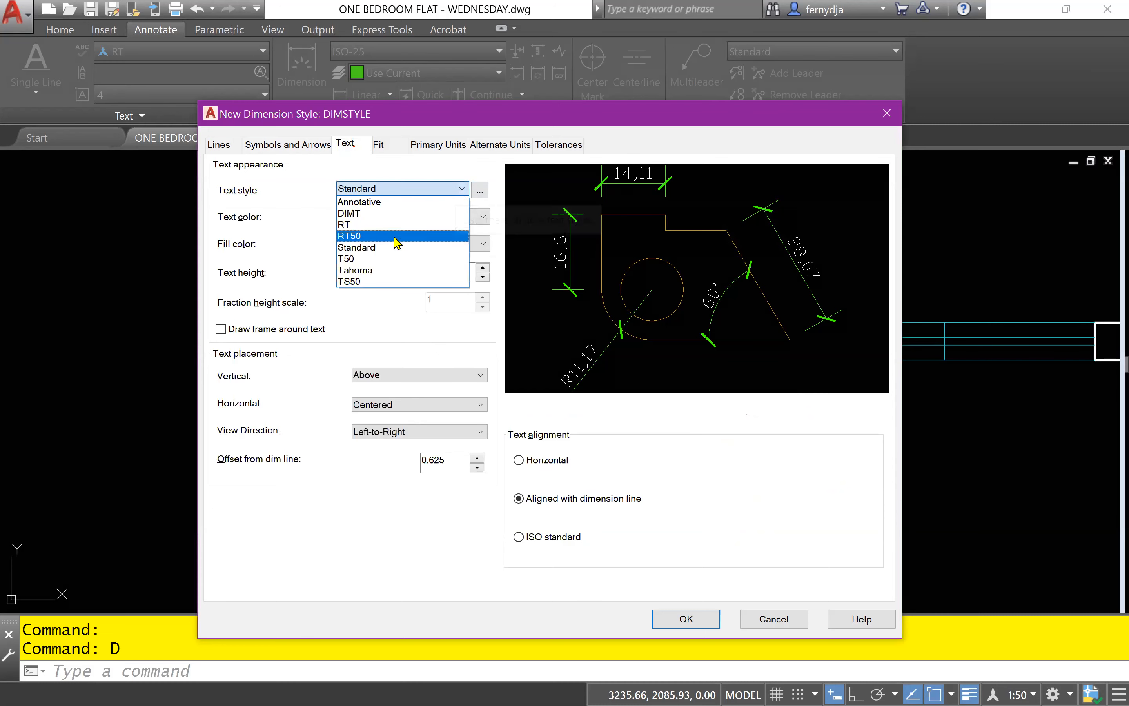
{"action": "left_click", "coordinate": [386, 213]}
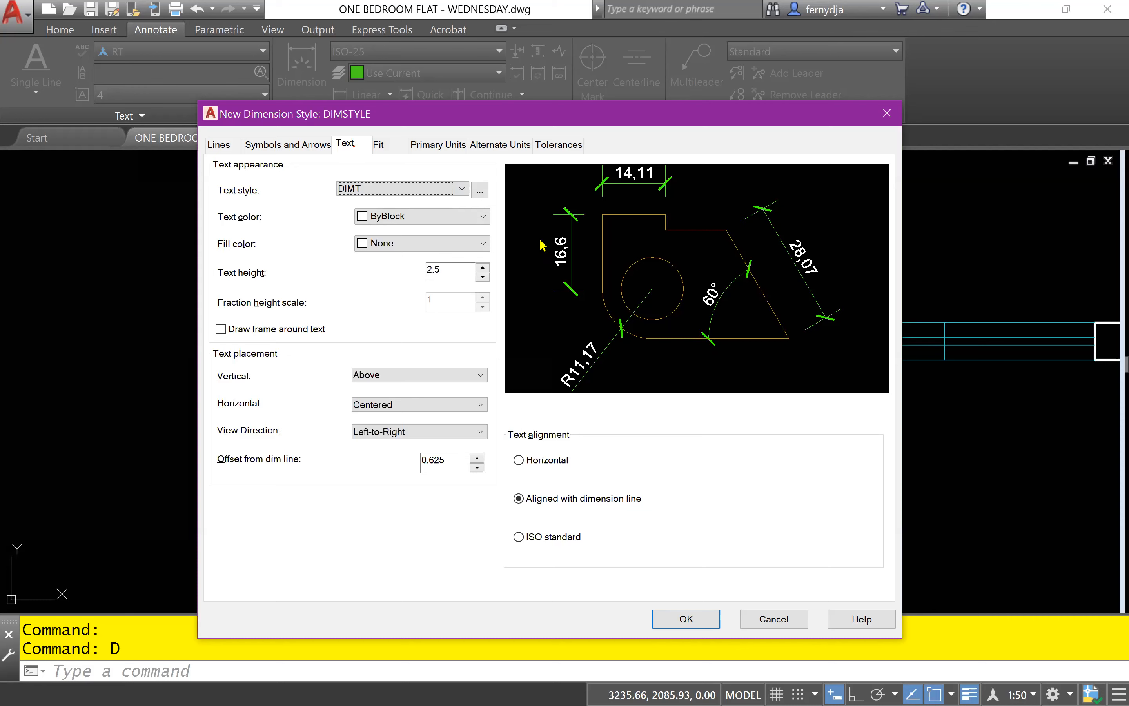
{"action": "left_click", "coordinate": [454, 221]}
{"action": "left_click", "coordinate": [430, 232]}
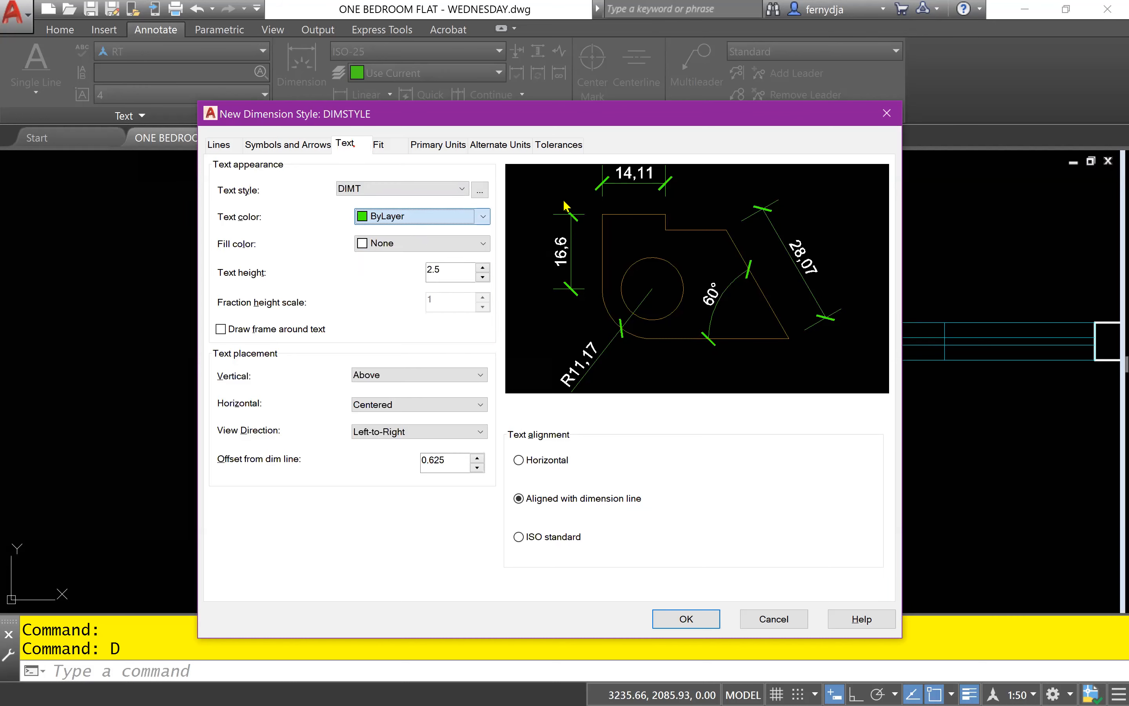
- Try a ByLayer fill color behind the dimension text, and set the fill back to None
{"action": "left_click", "coordinate": [391, 246]}
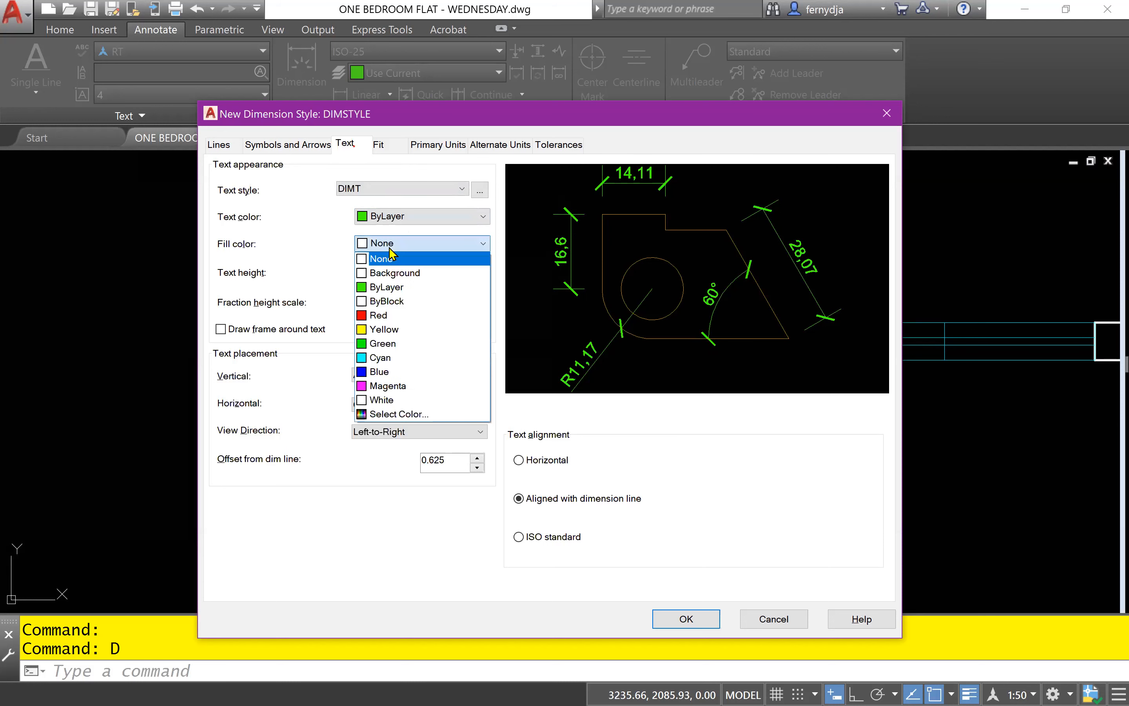
{"action": "left_click", "coordinate": [390, 286]}
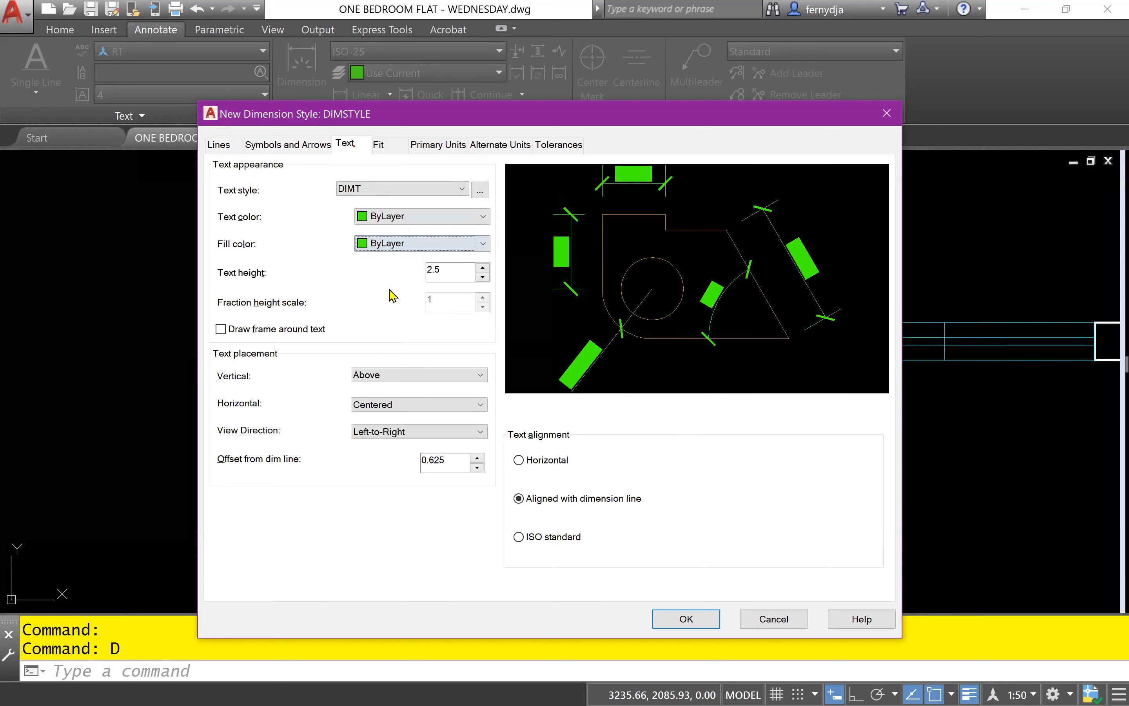
{"action": "left_click", "coordinate": [411, 243]}
{"action": "left_click", "coordinate": [410, 259]}
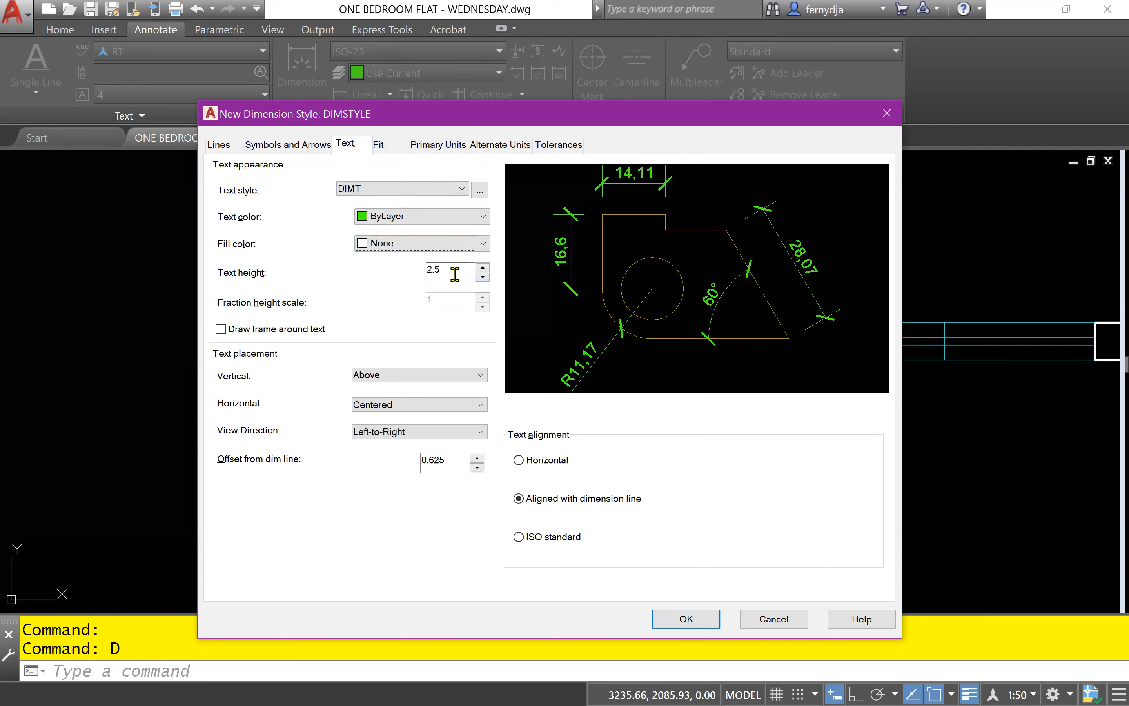
- Set the dimension text height to 3, then try a frame around the text and turn it off again
{"action": "double_click", "coordinate": [428, 273]}
{"action": "type", "text": "3"}
{"action": "left_click", "coordinate": [221, 329]}
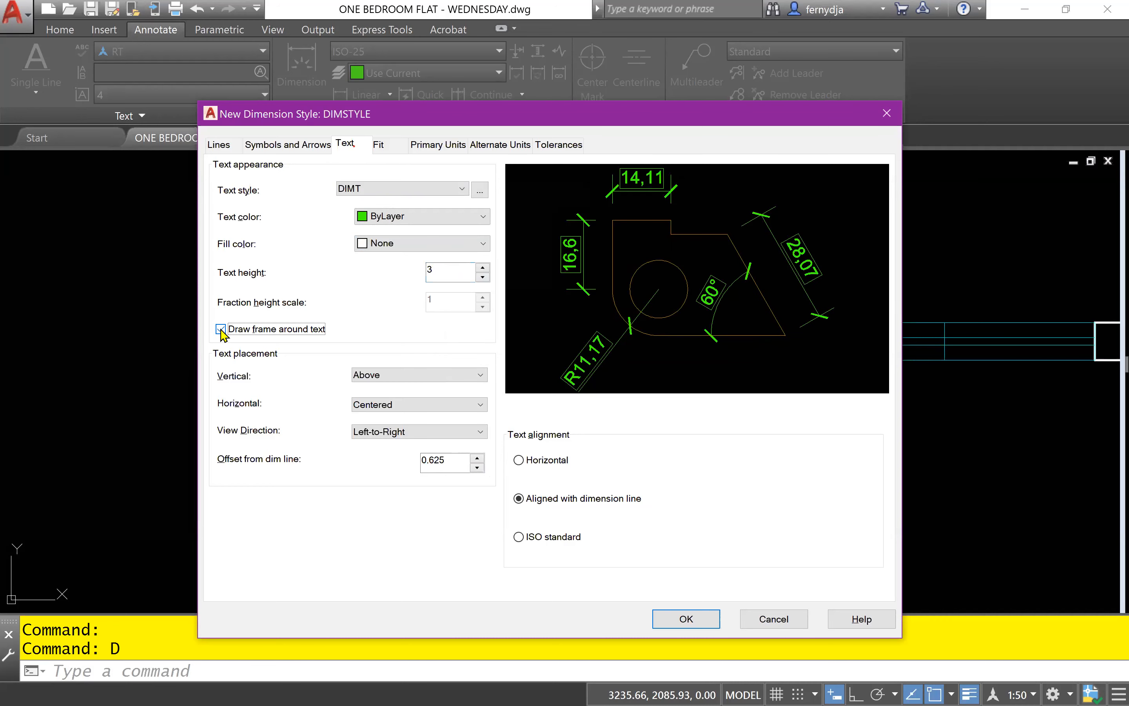
{"action": "left_click", "coordinate": [221, 329]}
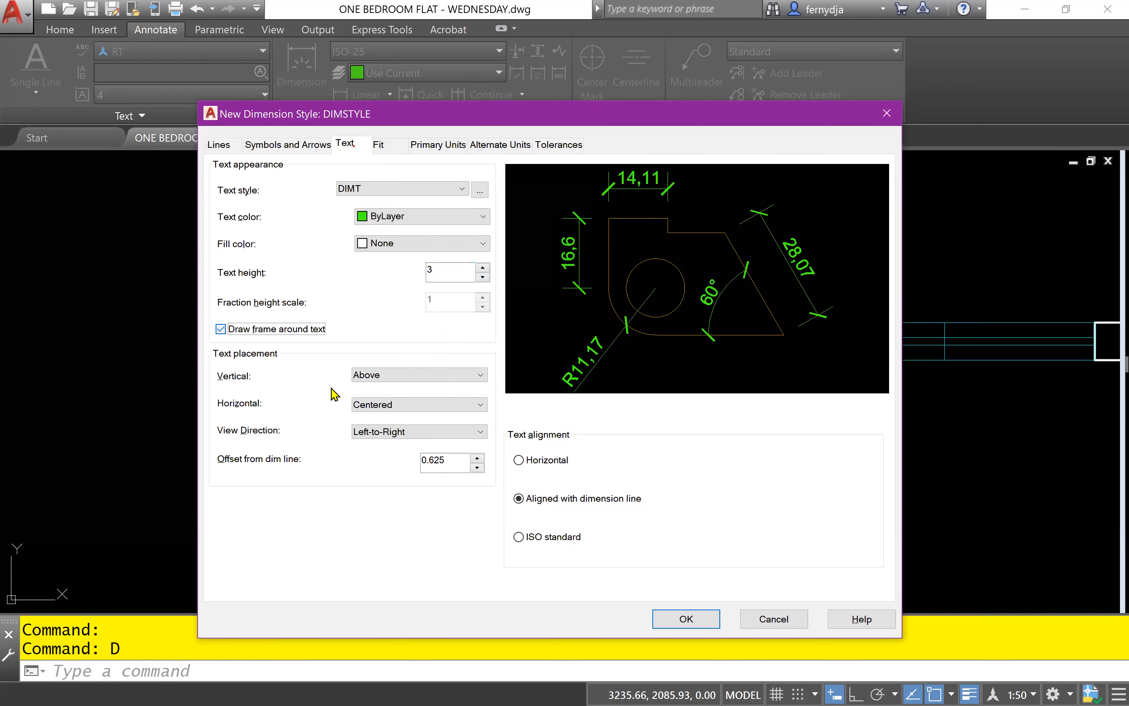
- Try the Below and Centered vertical text placements, and set the vertical placement back to Above
{"action": "left_click", "coordinate": [441, 376]}
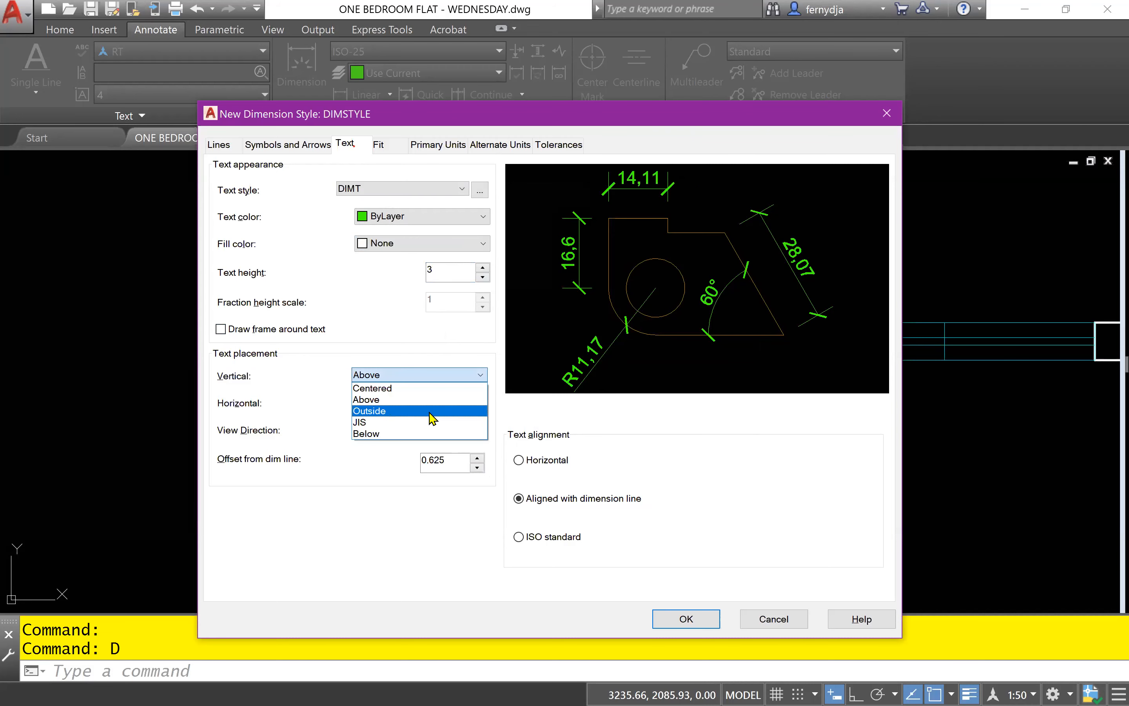
{"action": "left_click", "coordinate": [429, 434]}
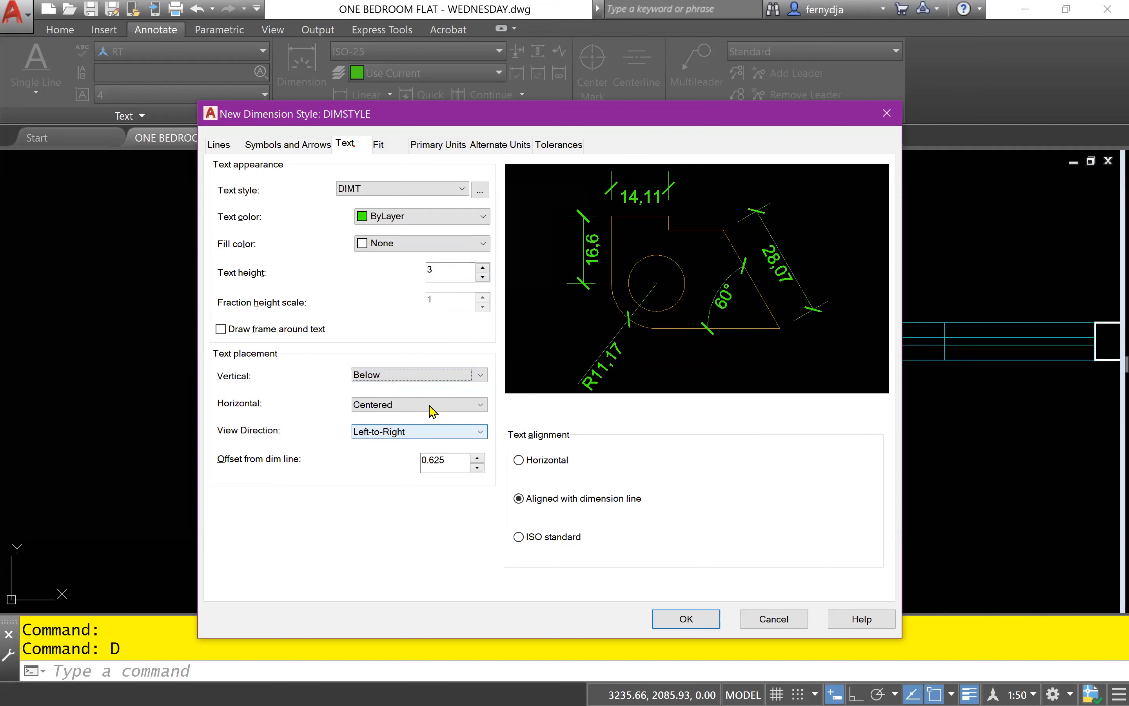
{"action": "left_click", "coordinate": [434, 375]}
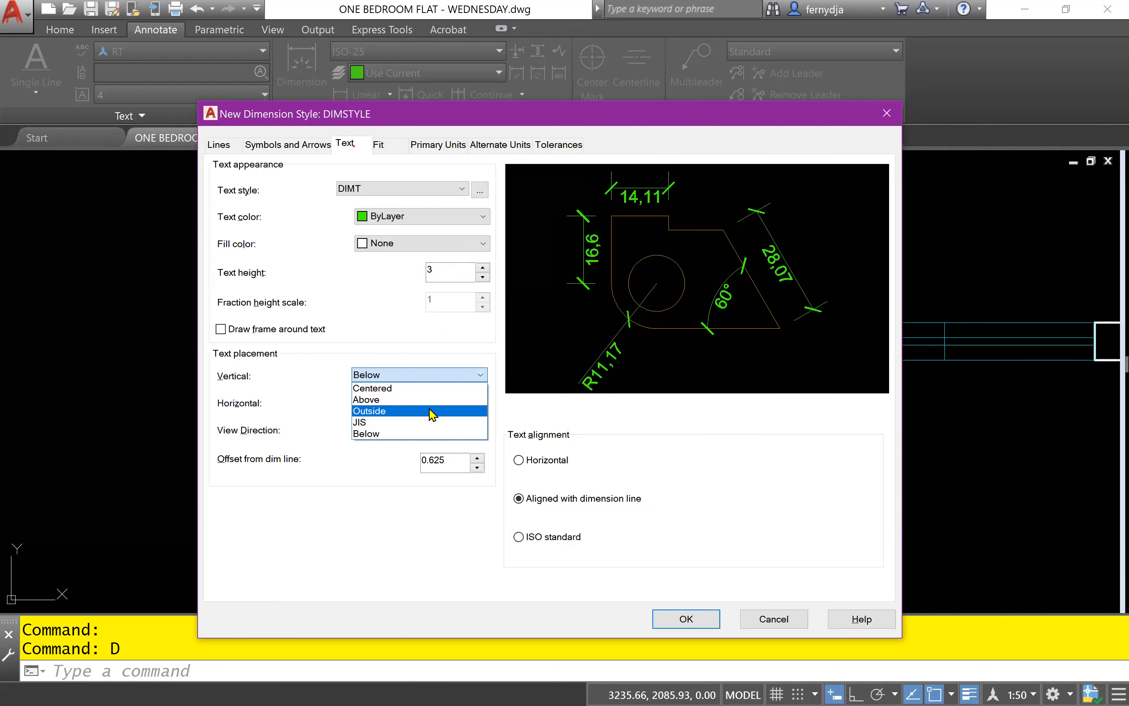
{"action": "left_click", "coordinate": [432, 388]}
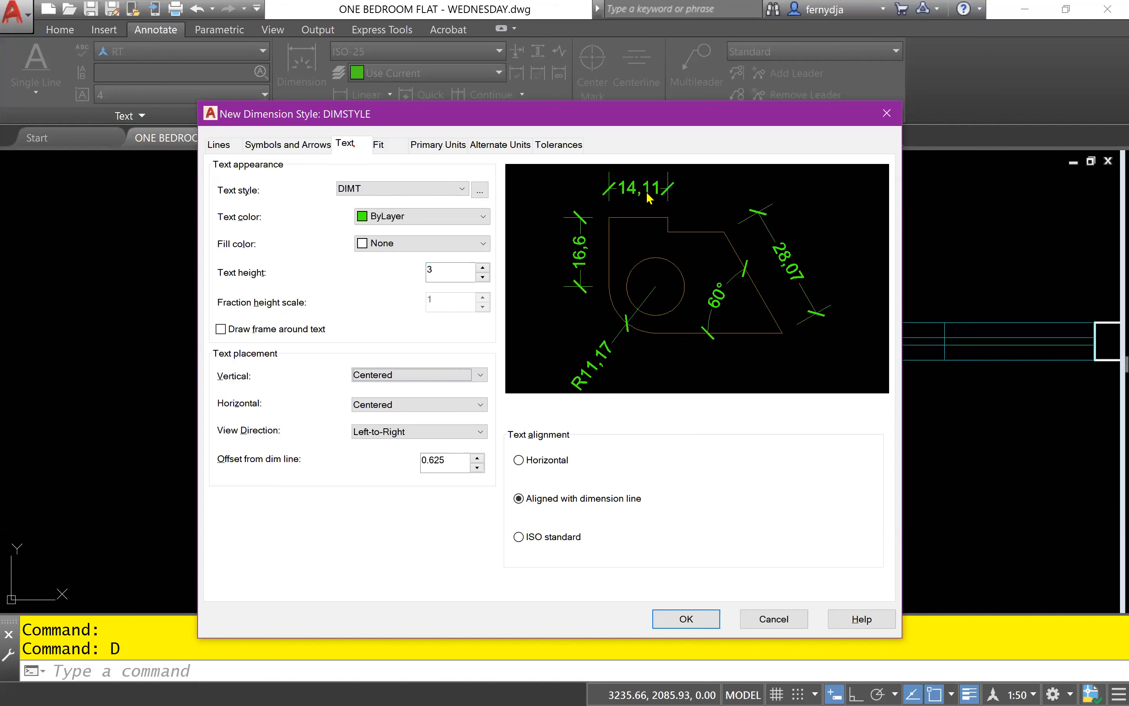
{"action": "left_click", "coordinate": [446, 380]}
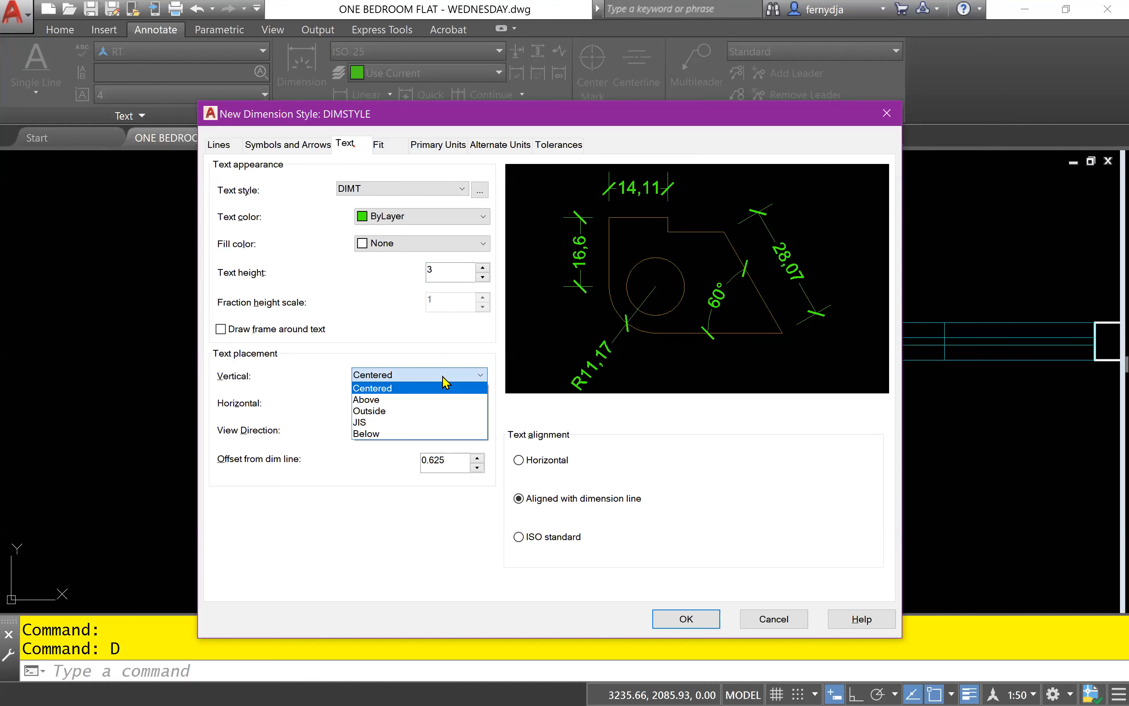
{"action": "left_click", "coordinate": [442, 399]}
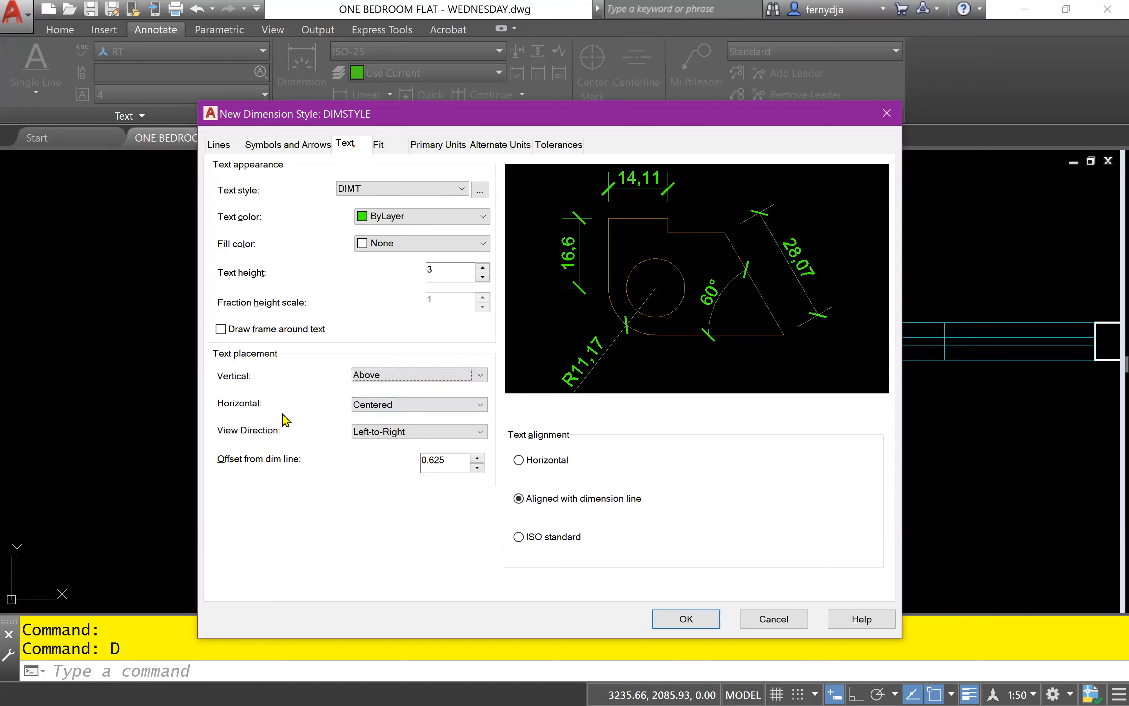
- Try the horizontal text placements At Ext Line 1, At Ext Line 2 and Over Ext Line 1, and return to Centered
{"action": "left_click", "coordinate": [406, 407]}
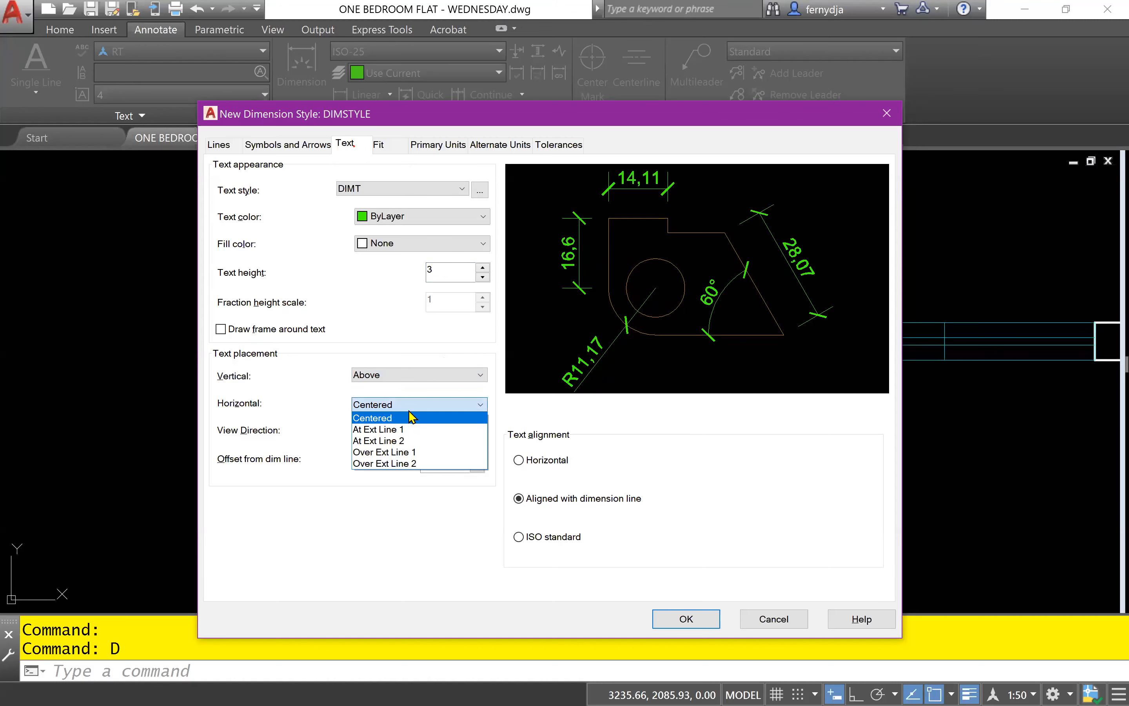
{"action": "left_click", "coordinate": [414, 429]}
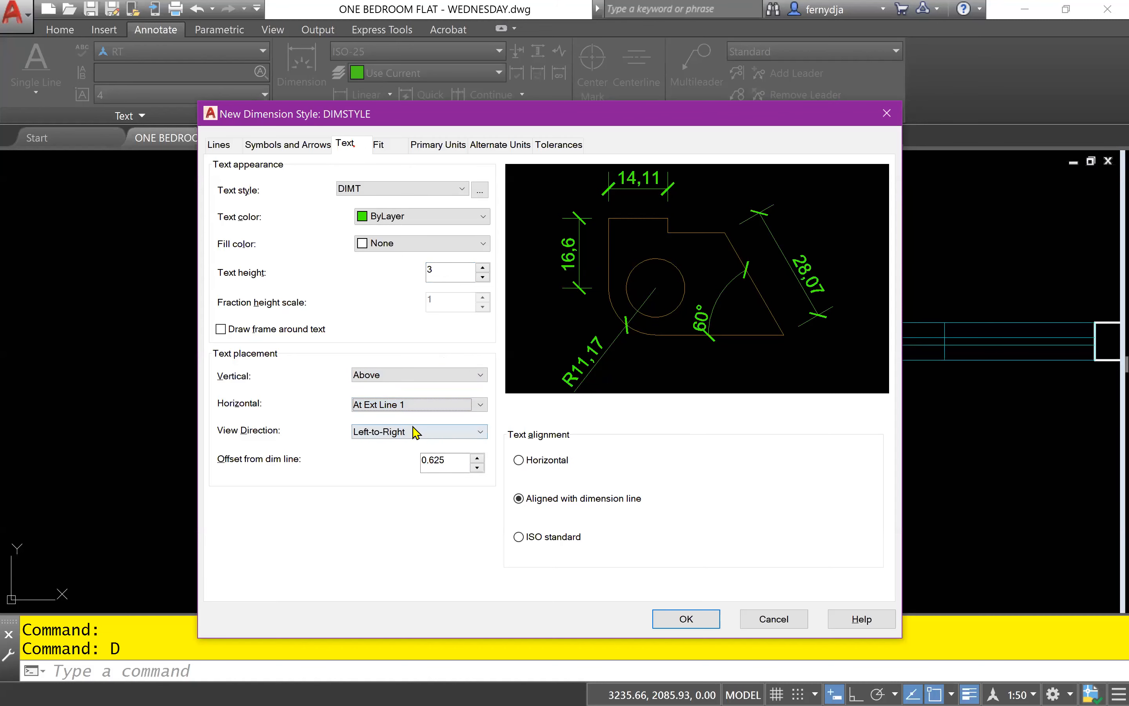
{"action": "left_click", "coordinate": [412, 411]}
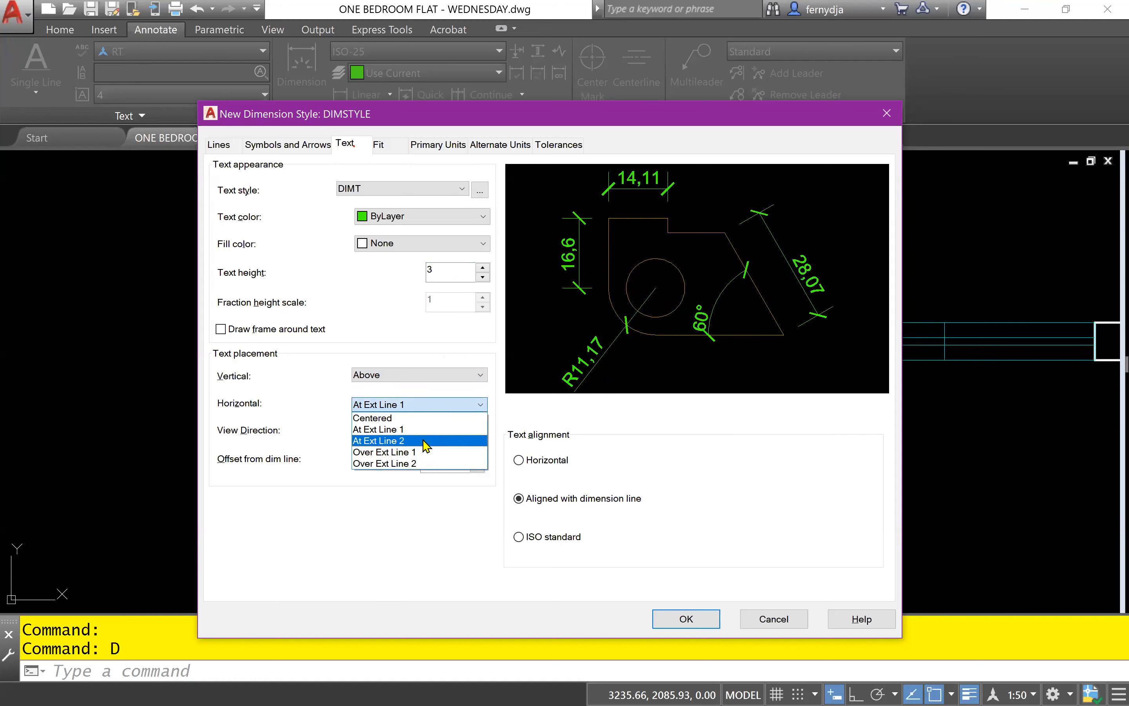
{"action": "left_click", "coordinate": [425, 440]}
{"action": "left_click", "coordinate": [440, 405]}
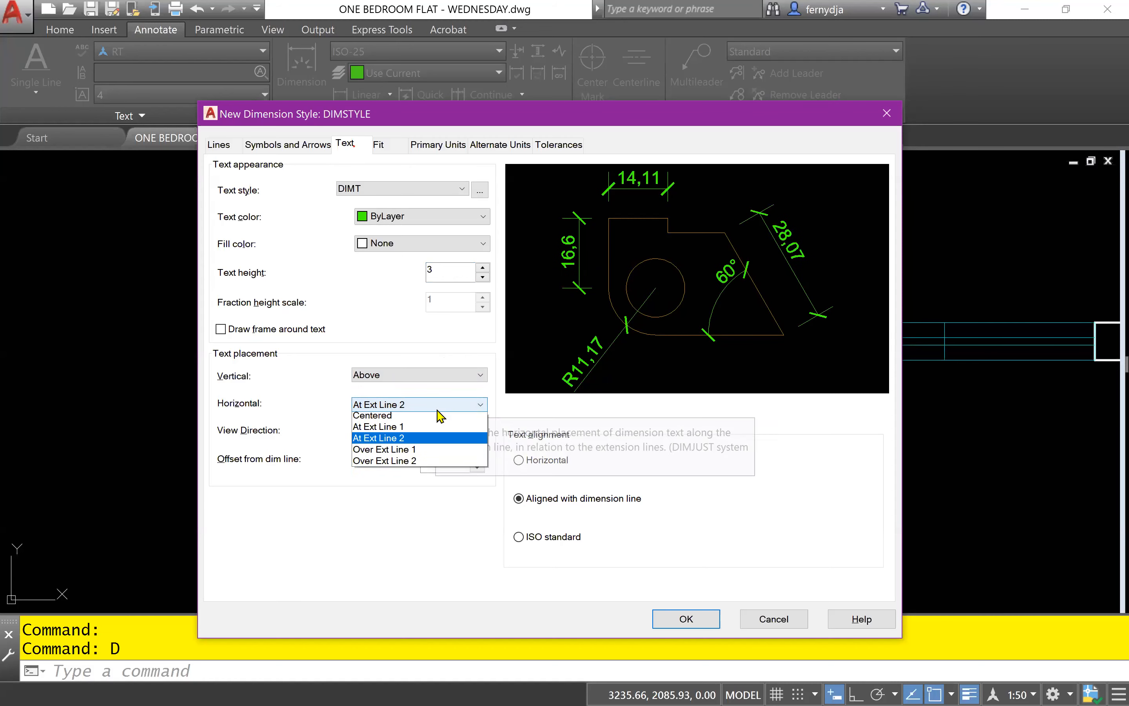
{"action": "left_click", "coordinate": [442, 451]}
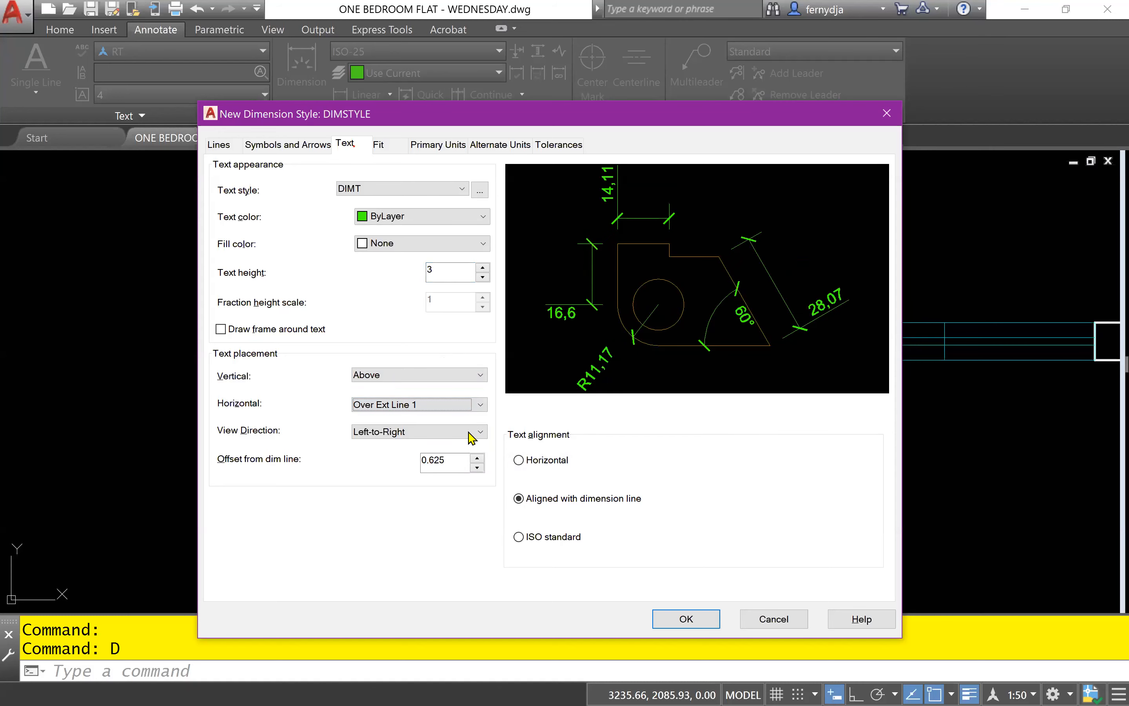
{"action": "left_click", "coordinate": [472, 409]}
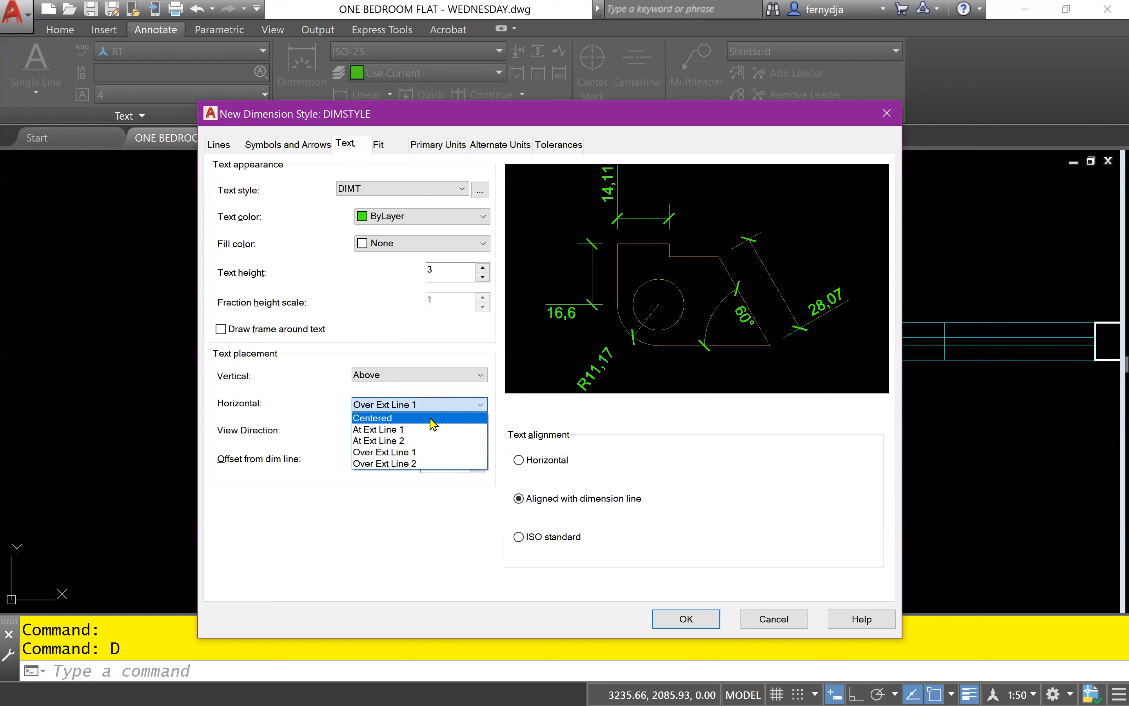
{"action": "left_click", "coordinate": [434, 419]}
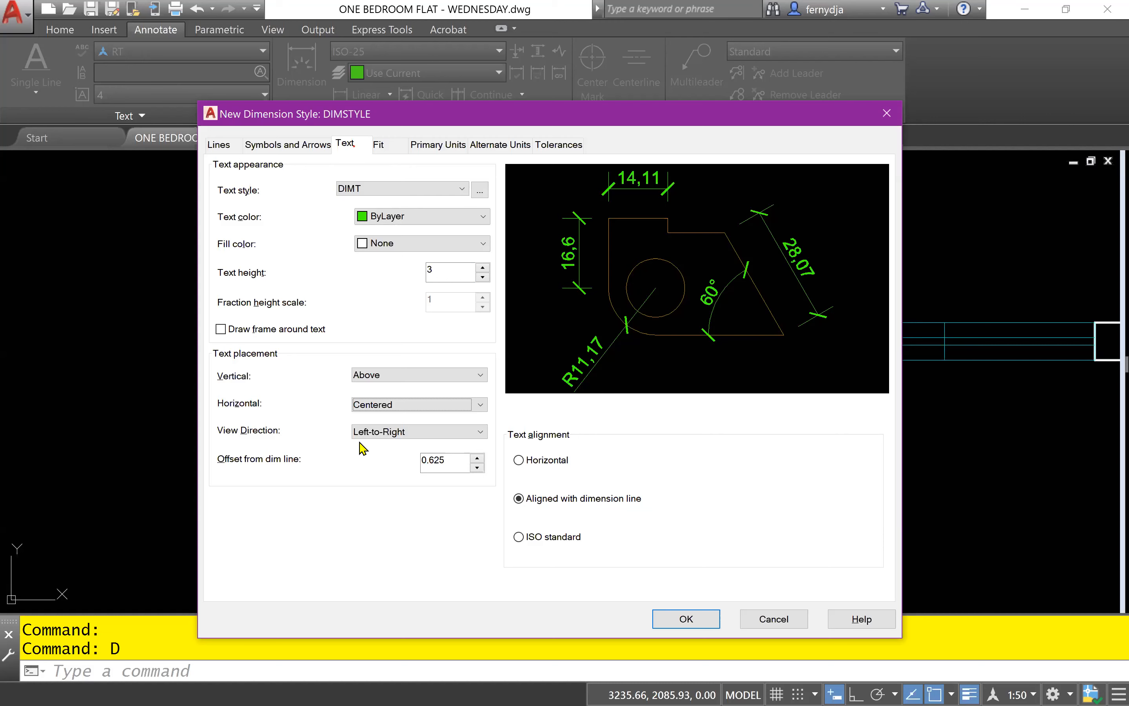
- Try the Right-to-Left view direction for the dimension text, and set it back to Left-to-Right
{"action": "left_click", "coordinate": [381, 436]}
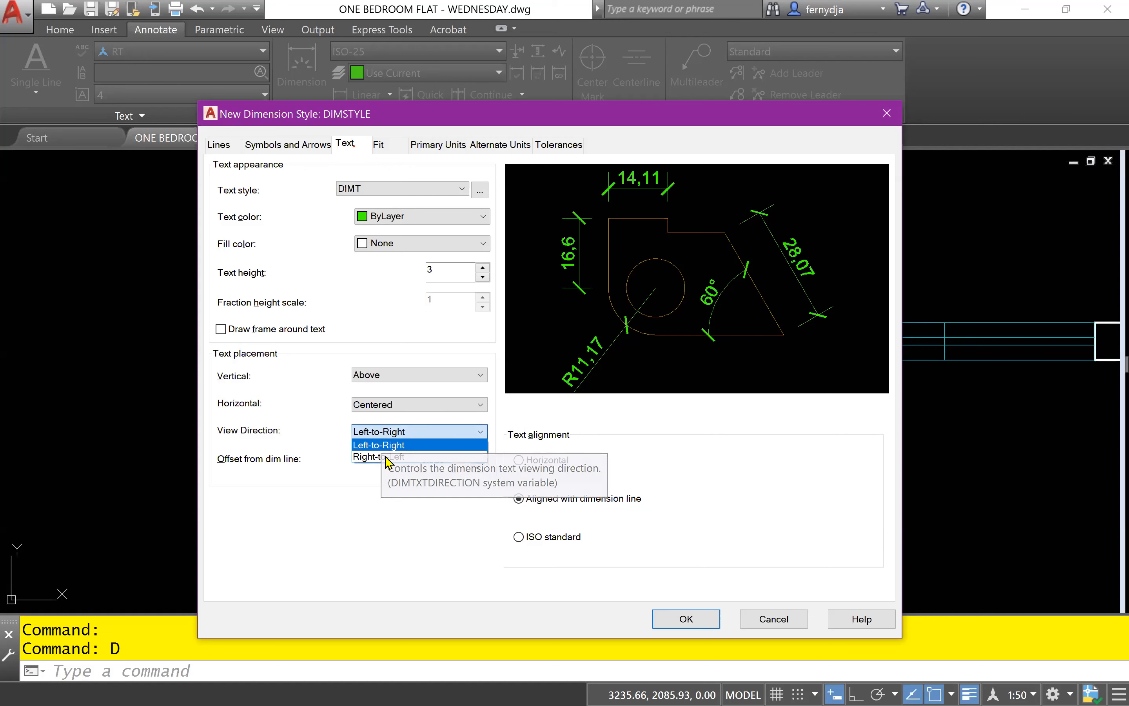
{"action": "left_click", "coordinate": [397, 458]}
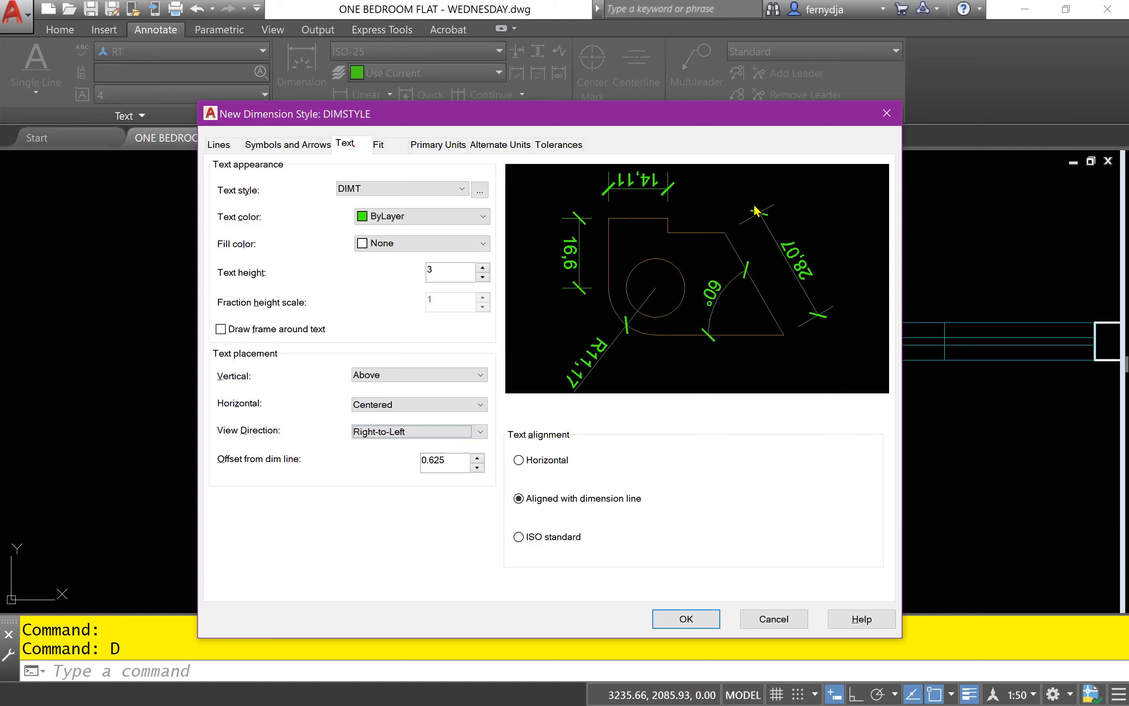
{"action": "left_click", "coordinate": [418, 432]}
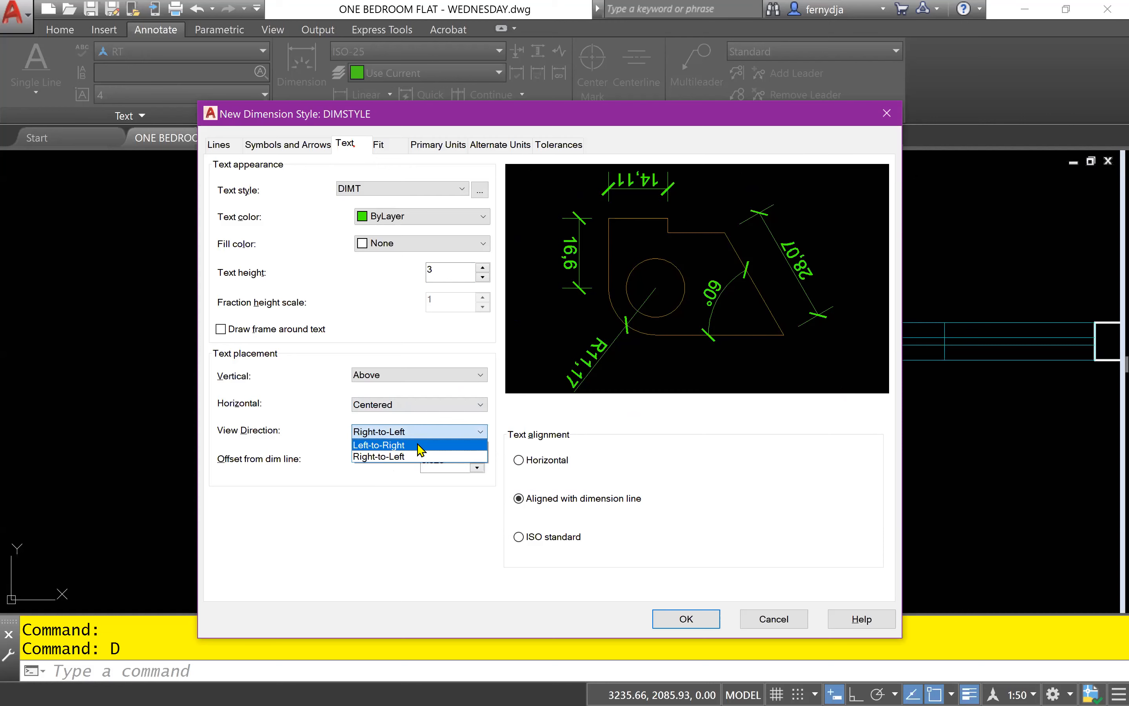
{"action": "left_click", "coordinate": [421, 446]}
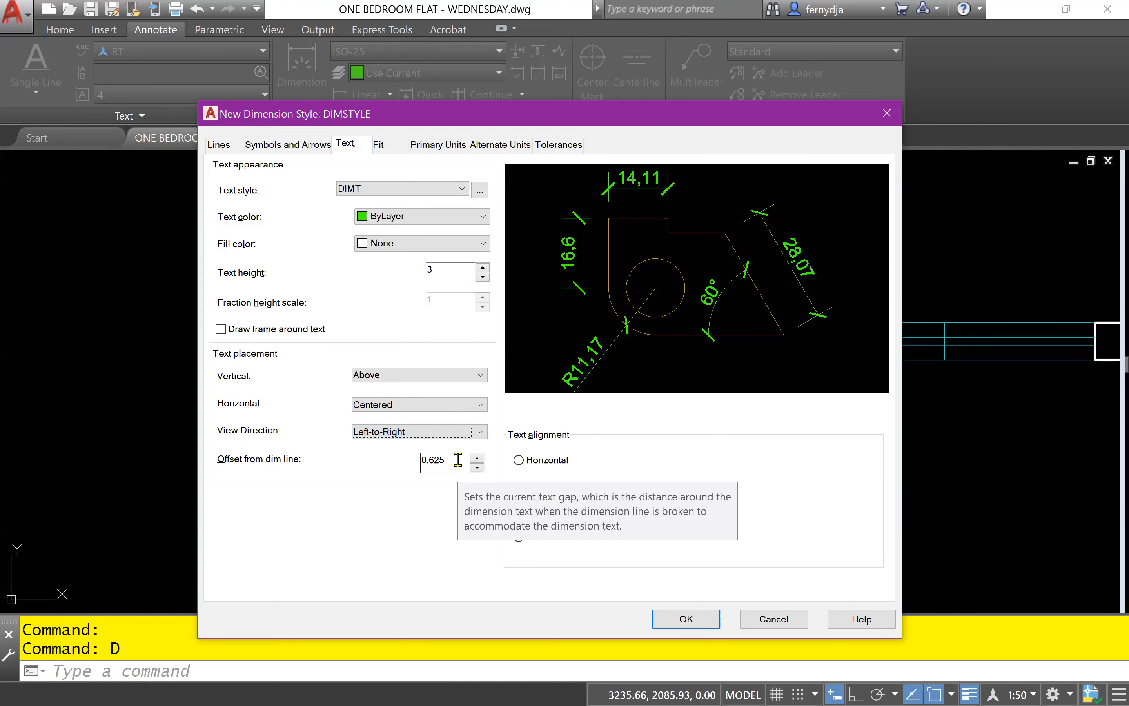
- Try a text offset of 4 from the dimension line, and set the offset to 1
{"action": "left_click_drag", "start_coordinate": [458, 461], "coordinate": [403, 464]}
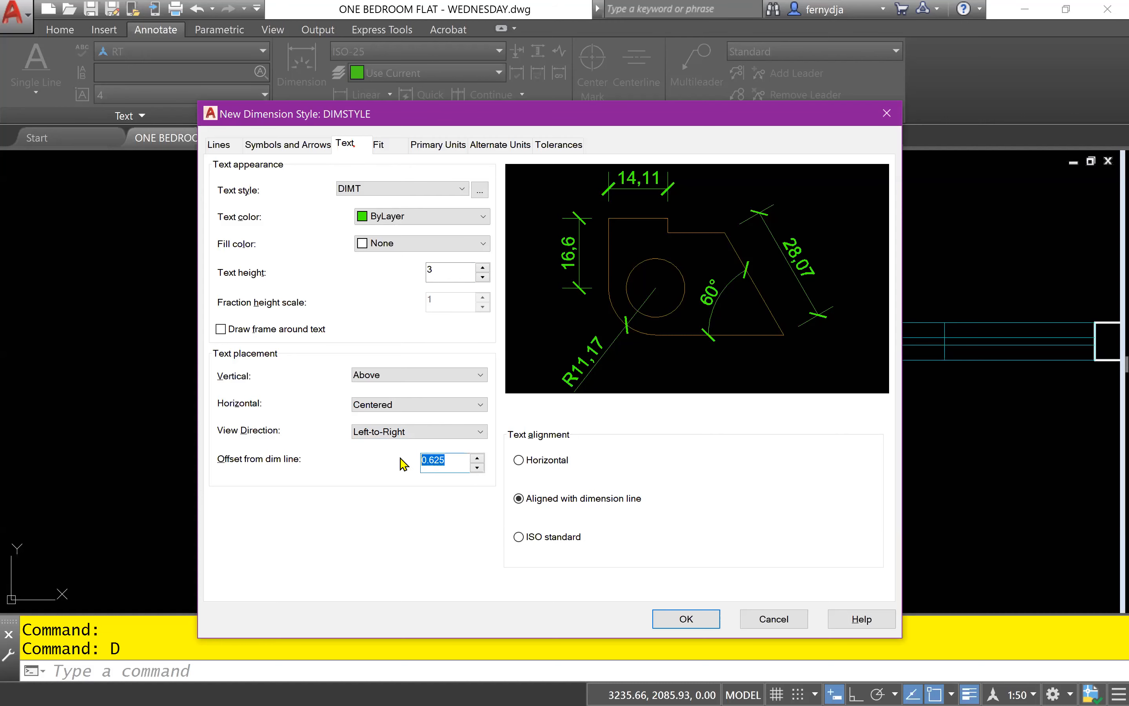
{"action": "type", "text": "1"}
{"action": "left_click_drag", "start_coordinate": [446, 459], "coordinate": [416, 466]}
{"action": "type", "text": "4"}
{"action": "left_click", "coordinate": [435, 272]}
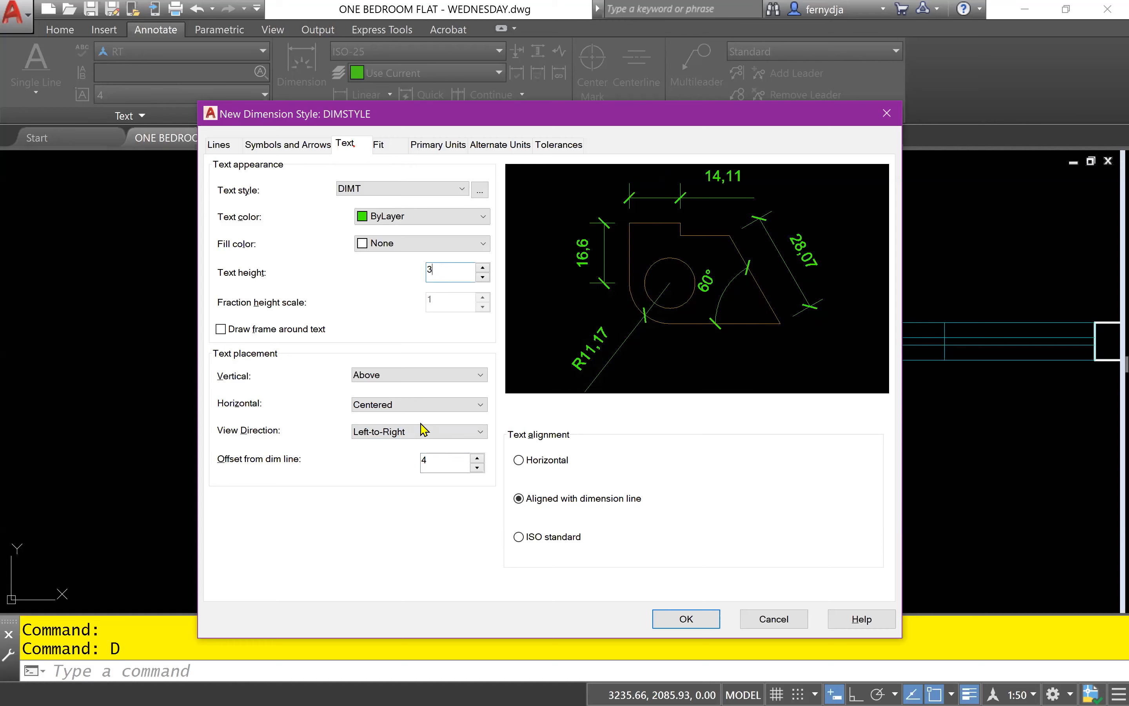
{"action": "double_click", "coordinate": [445, 460]}
{"action": "type", "text": "1"}
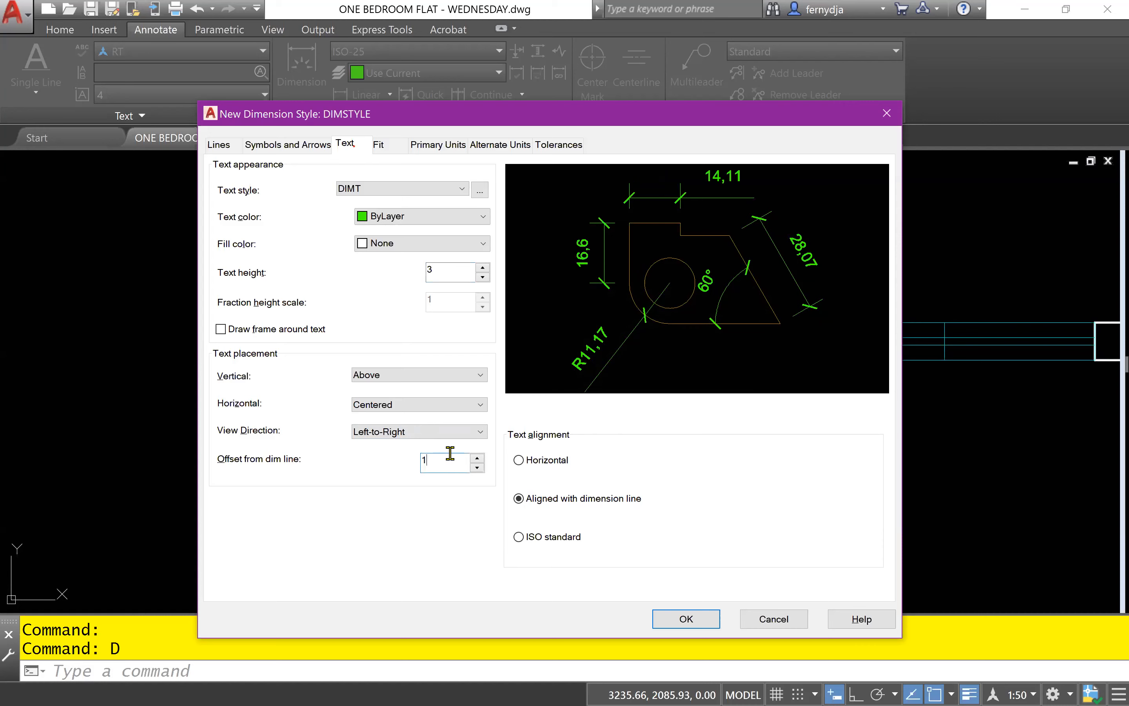
{"action": "left_click", "coordinate": [451, 273]}
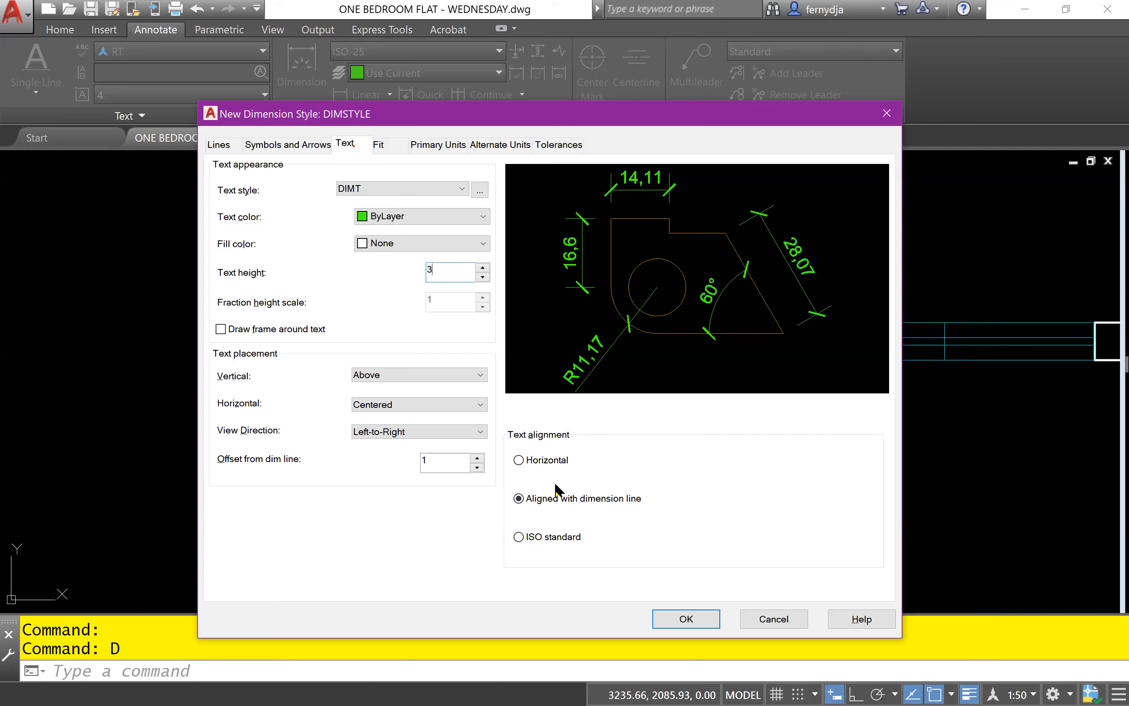
- Try the Horizontal and ISO standard text alignments, and keep the text aligned with the dimension line
{"action": "left_click", "coordinate": [542, 462]}
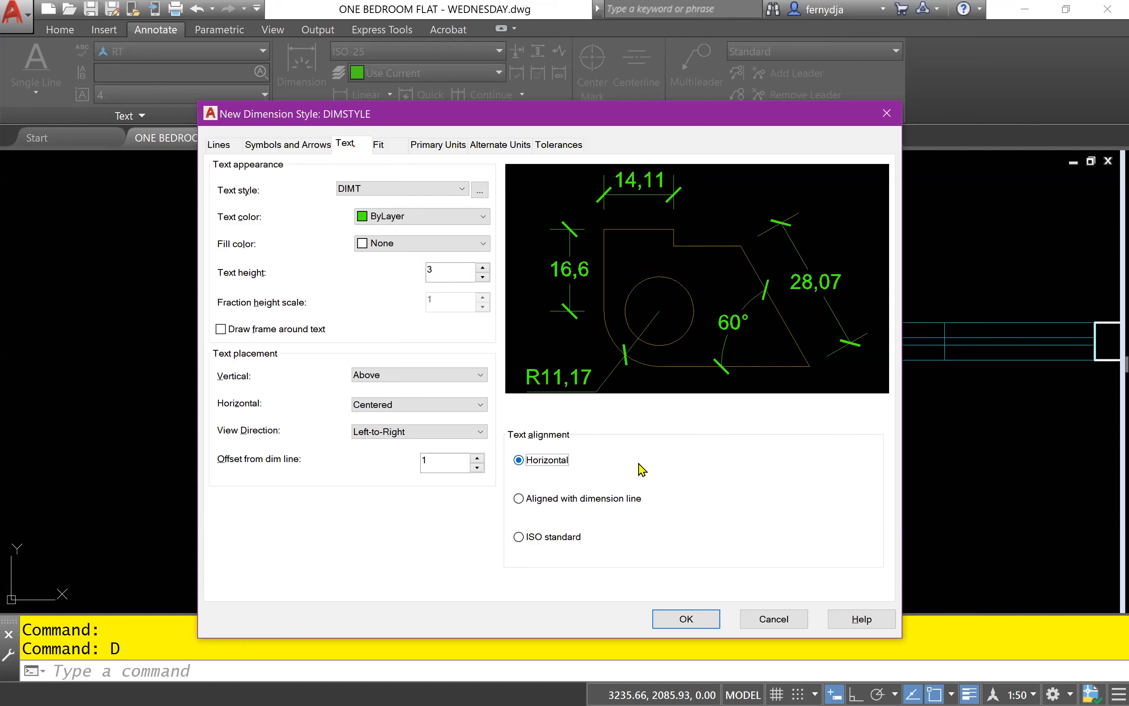
{"action": "left_click", "coordinate": [518, 498]}
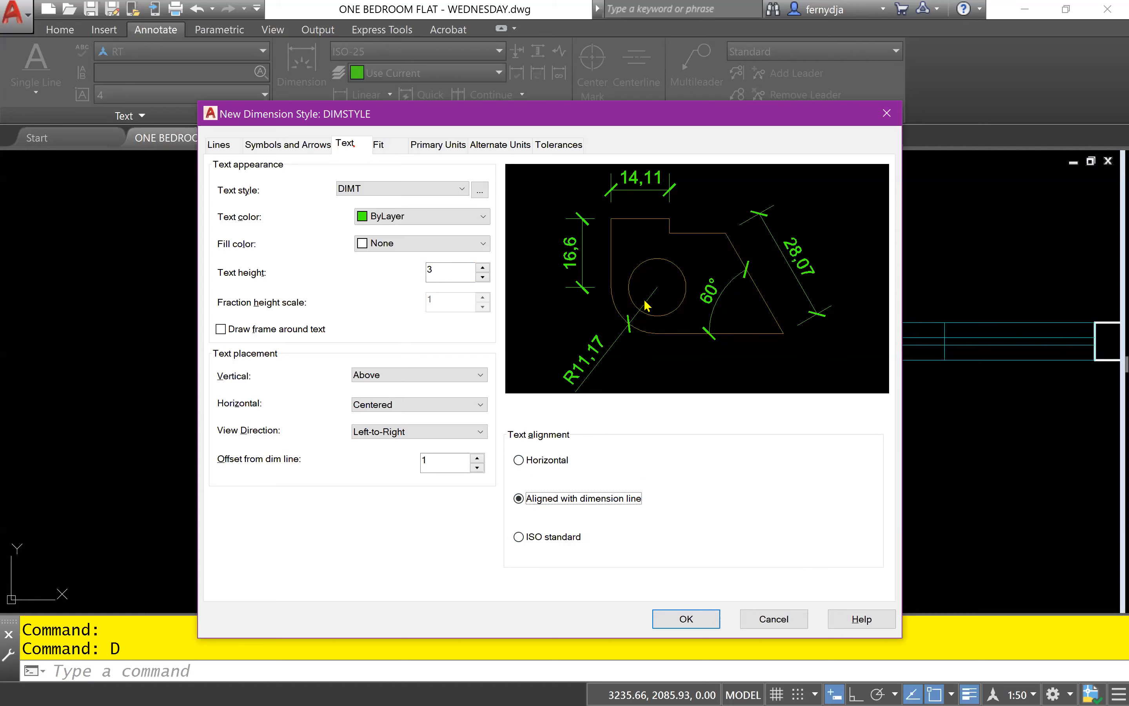
{"action": "left_click", "coordinate": [544, 536]}
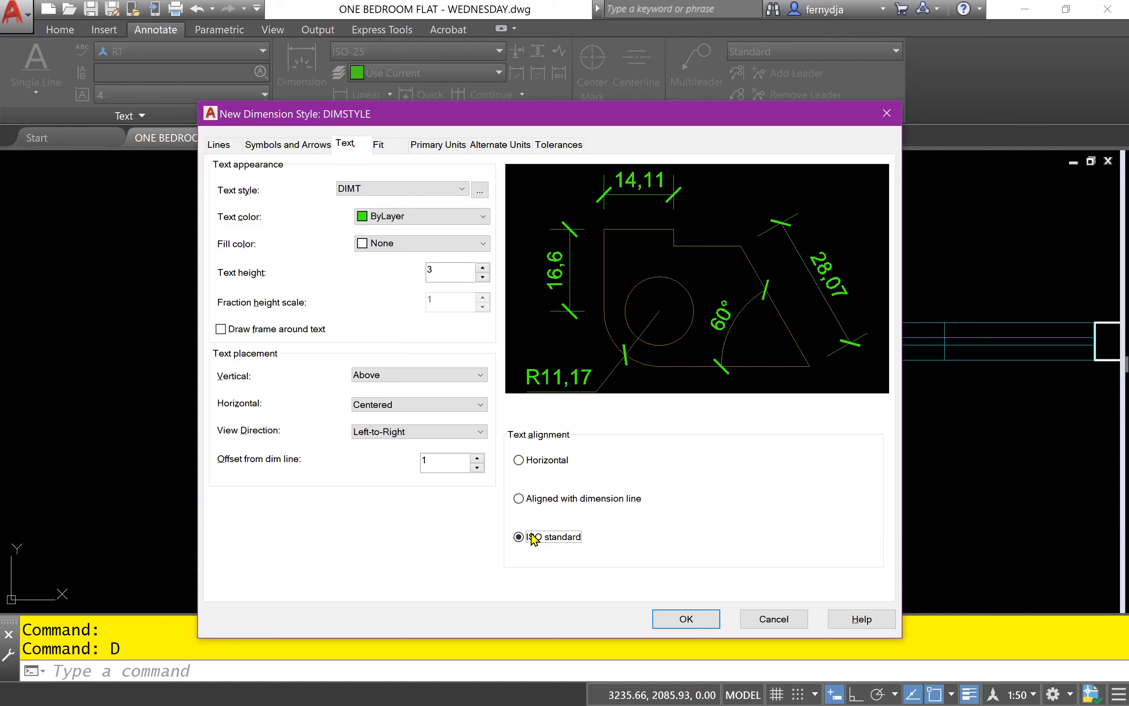
{"action": "left_click", "coordinate": [537, 502]}
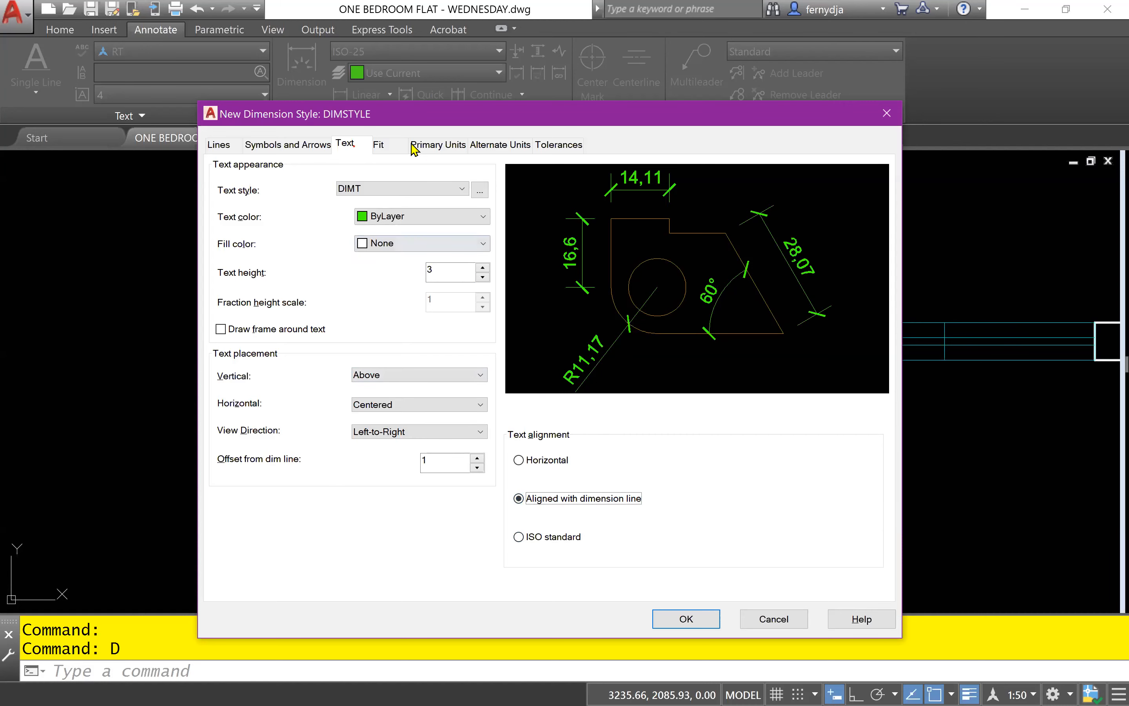
- In the fit settings, choose Arrows as the first thing to move outside the extension lines
{"action": "left_click", "coordinate": [390, 148]}
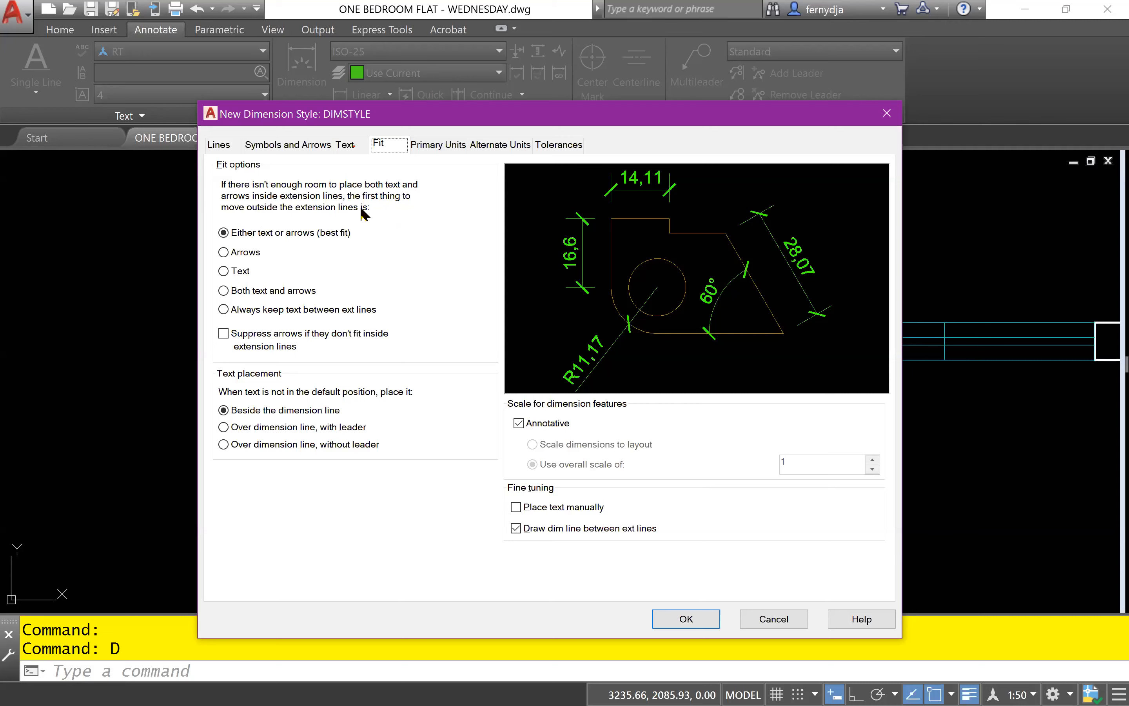
{"action": "left_click", "coordinate": [224, 254]}
{"action": "left_click_drag", "start_coordinate": [433, 428], "coordinate": [423, 534]}
{"action": "left_click_drag", "start_coordinate": [481, 415], "coordinate": [469, 544]}
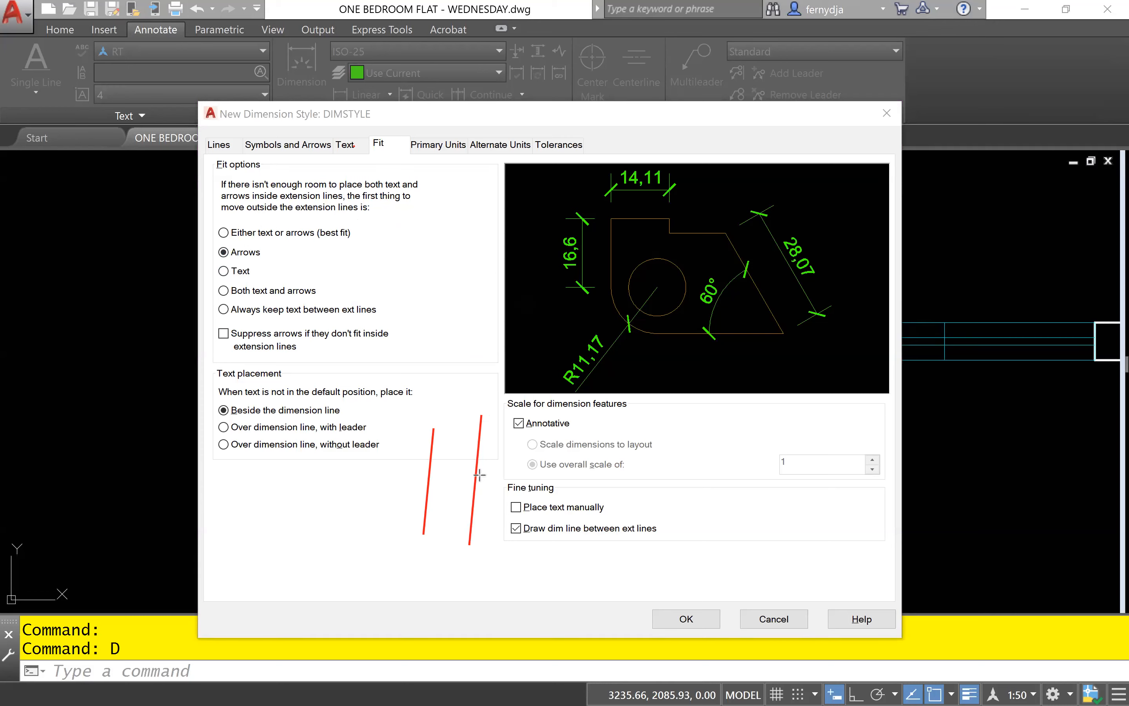
{"action": "mouse_move", "coordinate": [526, 477]}
{"action": "left_mouse_down"}
{"action": "mouse_move", "coordinate": [477, 473]}
{"action": "mouse_move", "coordinate": [477, 456]}
{"action": "left_mouse_up"}
{"action": "left_click_drag", "start_coordinate": [393, 449], "coordinate": [432, 451]}
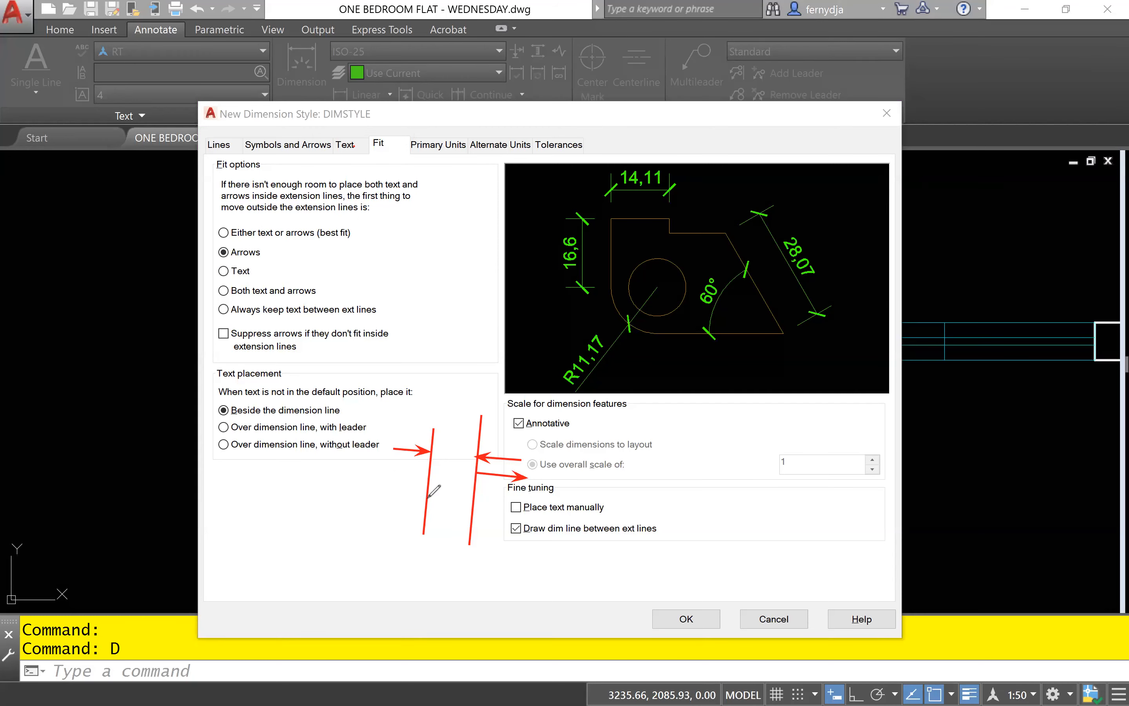
{"action": "left_click_drag", "start_coordinate": [415, 505], "coordinate": [481, 514]}
{"action": "mouse_move", "coordinate": [447, 500]}
{"action": "left_mouse_down"}
{"action": "mouse_move", "coordinate": [424, 507]}
{"action": "mouse_move", "coordinate": [450, 522]}
{"action": "left_mouse_up"}
{"action": "mouse_move", "coordinate": [446, 490]}
{"action": "left_mouse_down"}
{"action": "mouse_move", "coordinate": [468, 508]}
{"action": "mouse_move", "coordinate": [446, 526]}
{"action": "mouse_move", "coordinate": [532, 537]}
{"action": "mouse_move", "coordinate": [496, 526]}
{"action": "mouse_move", "coordinate": [481, 552]}
{"action": "left_mouse_up"}
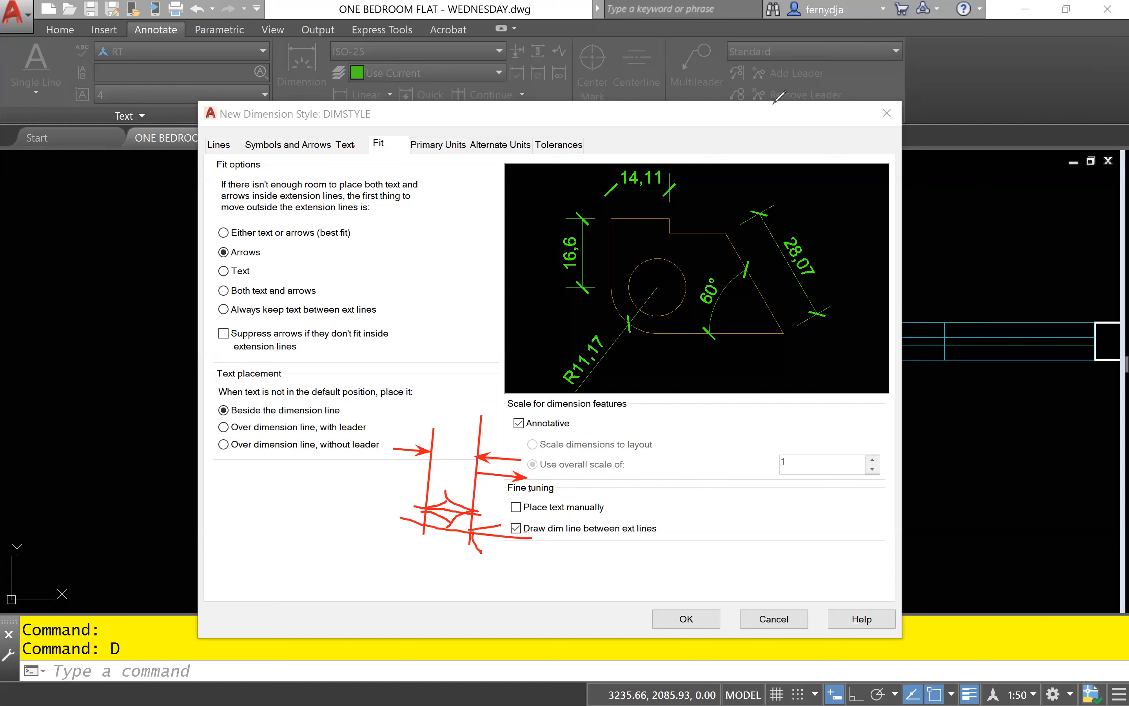
{"action": "key", "text": "e"}
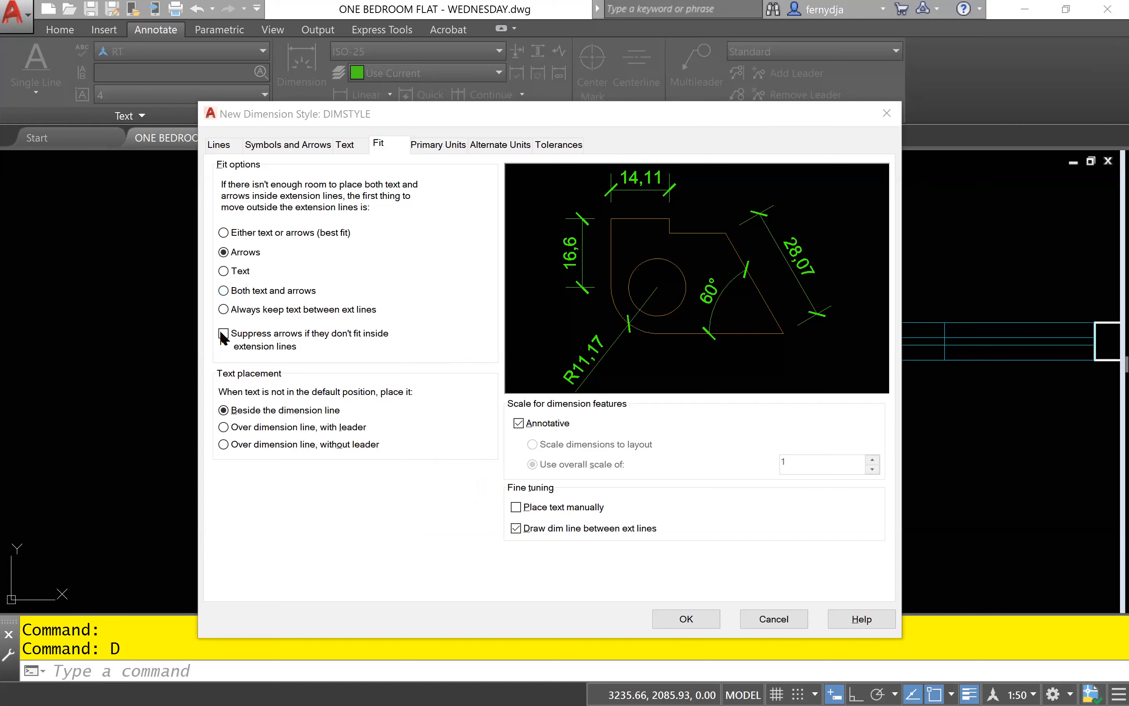
- Set the fit option to always keep text between extension lines, and try both over-line text placements before returning to Beside the dimension line
{"action": "left_click", "coordinate": [224, 309]}
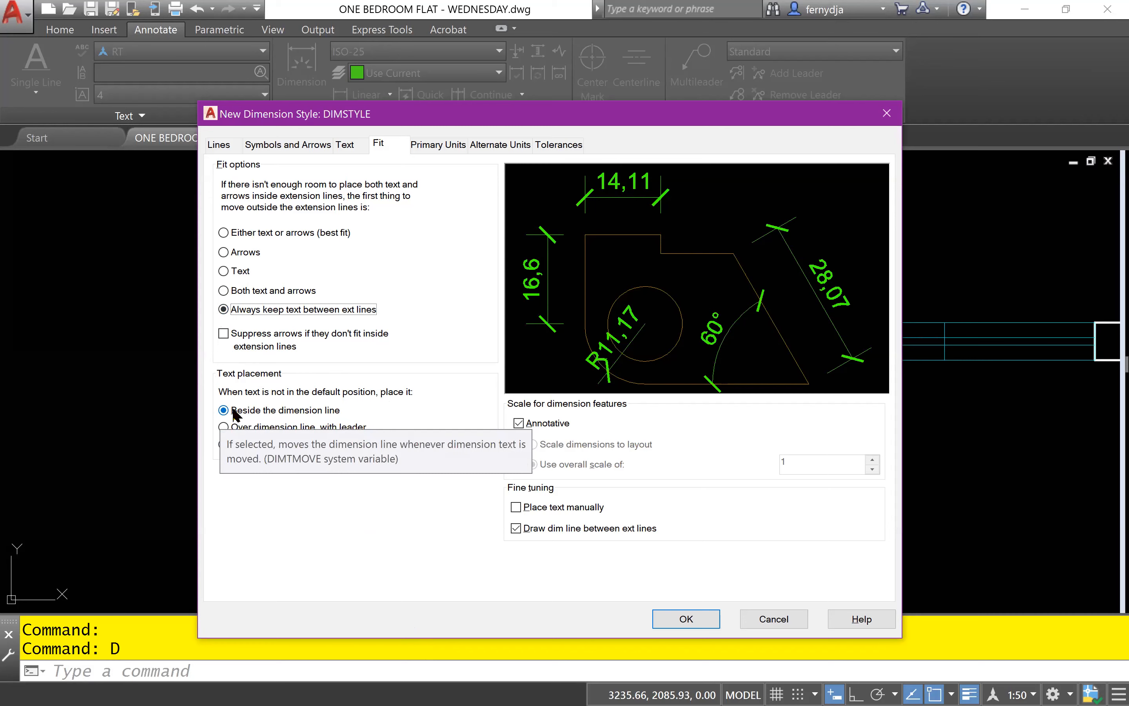
{"action": "left_click", "coordinate": [224, 427]}
{"action": "left_click", "coordinate": [224, 445]}
{"action": "left_click", "coordinate": [225, 428]}
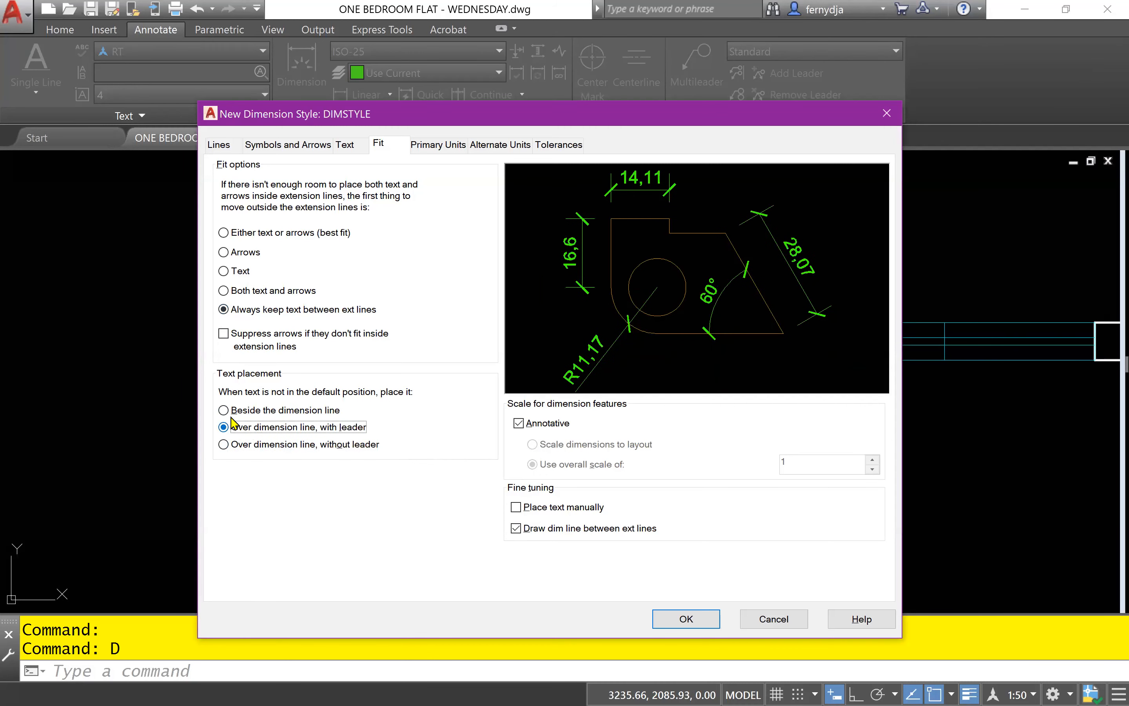
{"action": "left_click", "coordinate": [223, 412]}
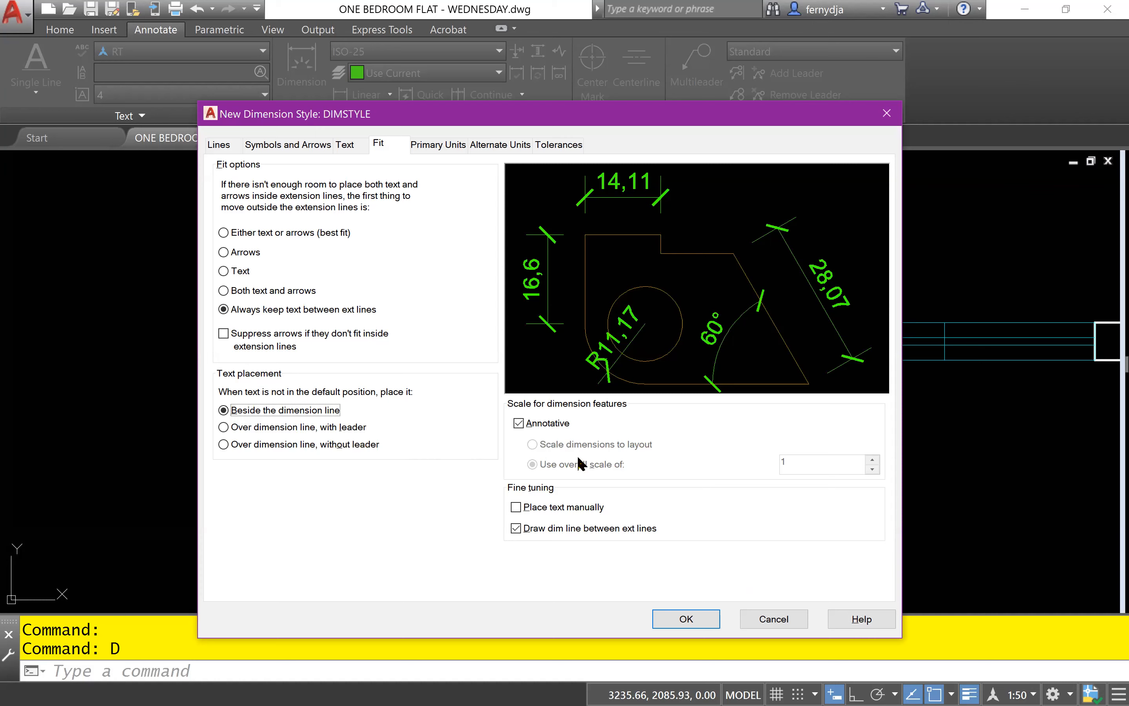
- Turn off annotative scaling for the dimension features, and try scaling dimensions to layout before choosing an overall scale
{"action": "left_click", "coordinate": [517, 423]}
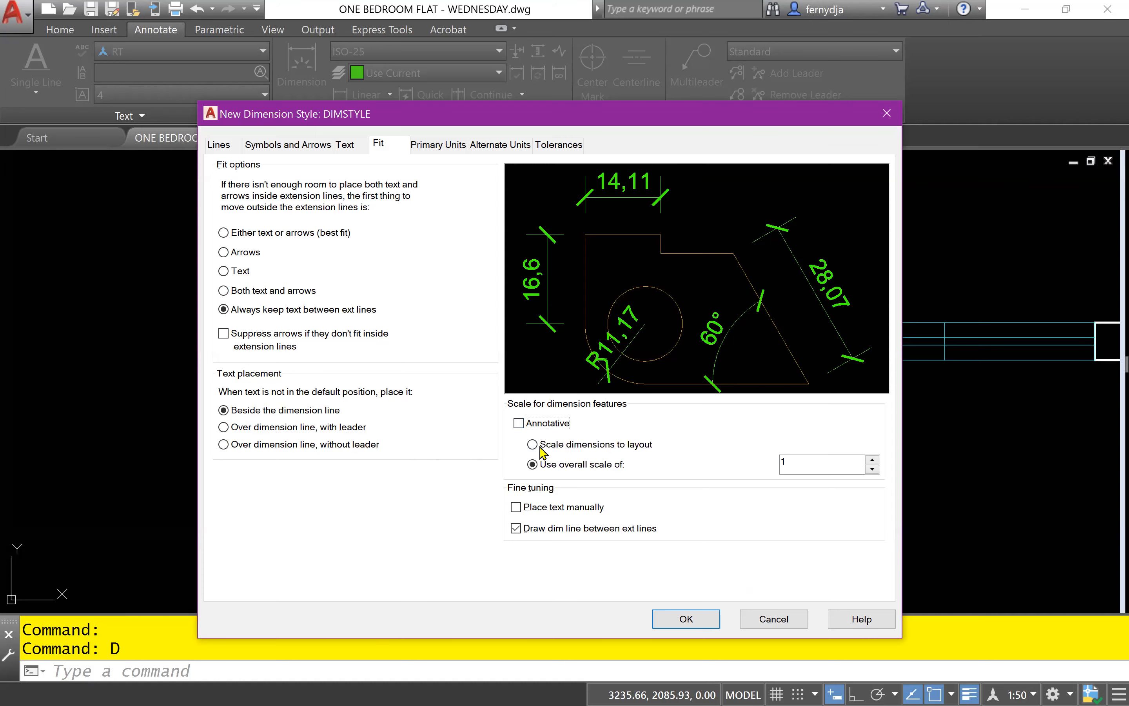
{"action": "left_click", "coordinate": [537, 446]}
{"action": "left_click", "coordinate": [534, 445]}
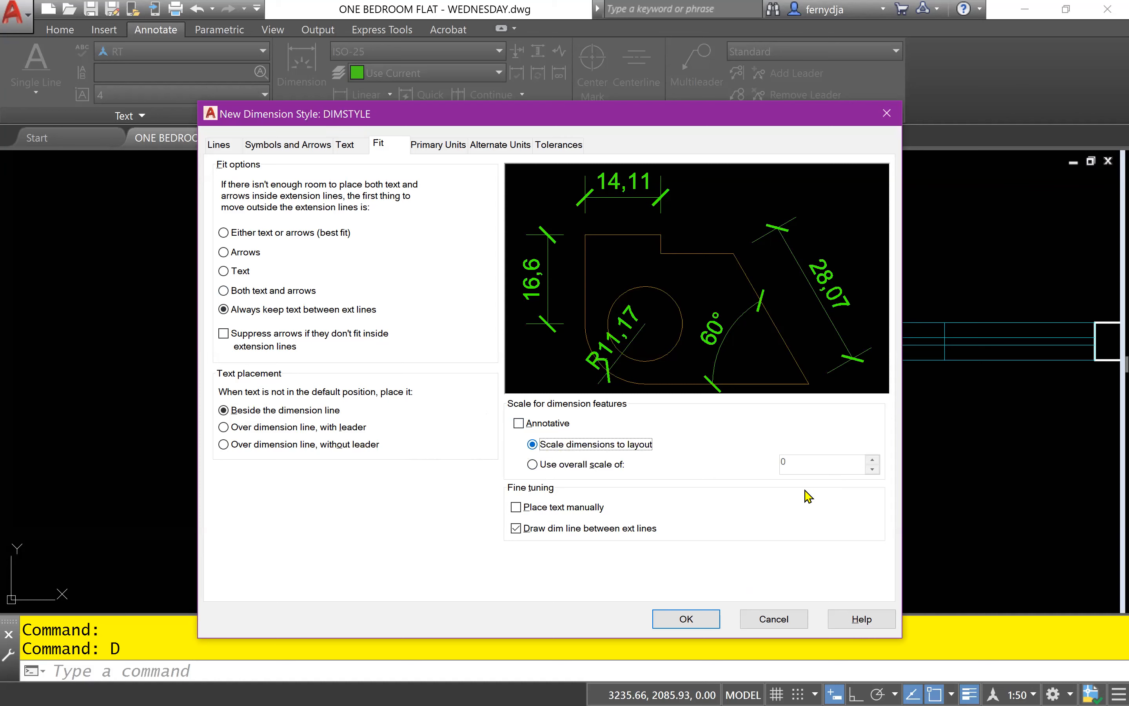
{"action": "left_click", "coordinate": [532, 464]}
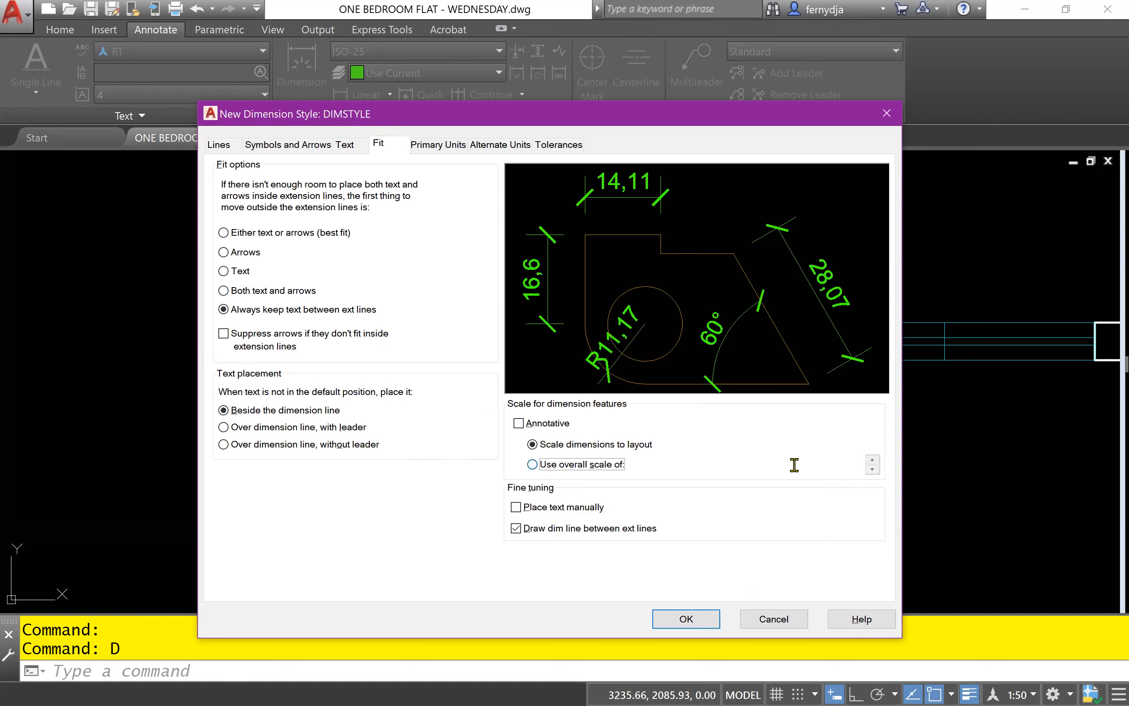
- Try an overall dimension scale of 20 and the Scale dimensions to layout option, and return to annotative scaling
{"action": "left_click_drag", "start_coordinate": [806, 461], "coordinate": [749, 465]}
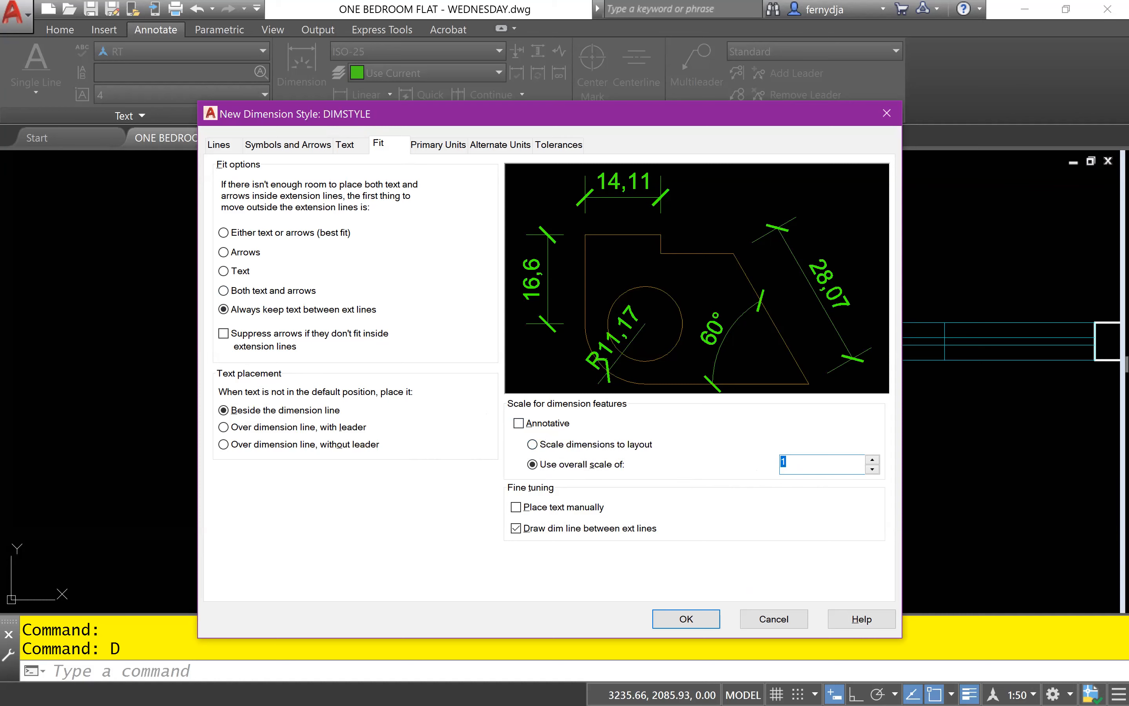
{"action": "type", "text": "0"}
{"action": "left_click_drag", "start_coordinate": [810, 458], "coordinate": [688, 458]}
{"action": "type", "text": "20"}
{"action": "left_click_drag", "start_coordinate": [827, 466], "coordinate": [684, 451]}
{"action": "type", "text": "0"}
{"action": "left_click", "coordinate": [533, 444]}
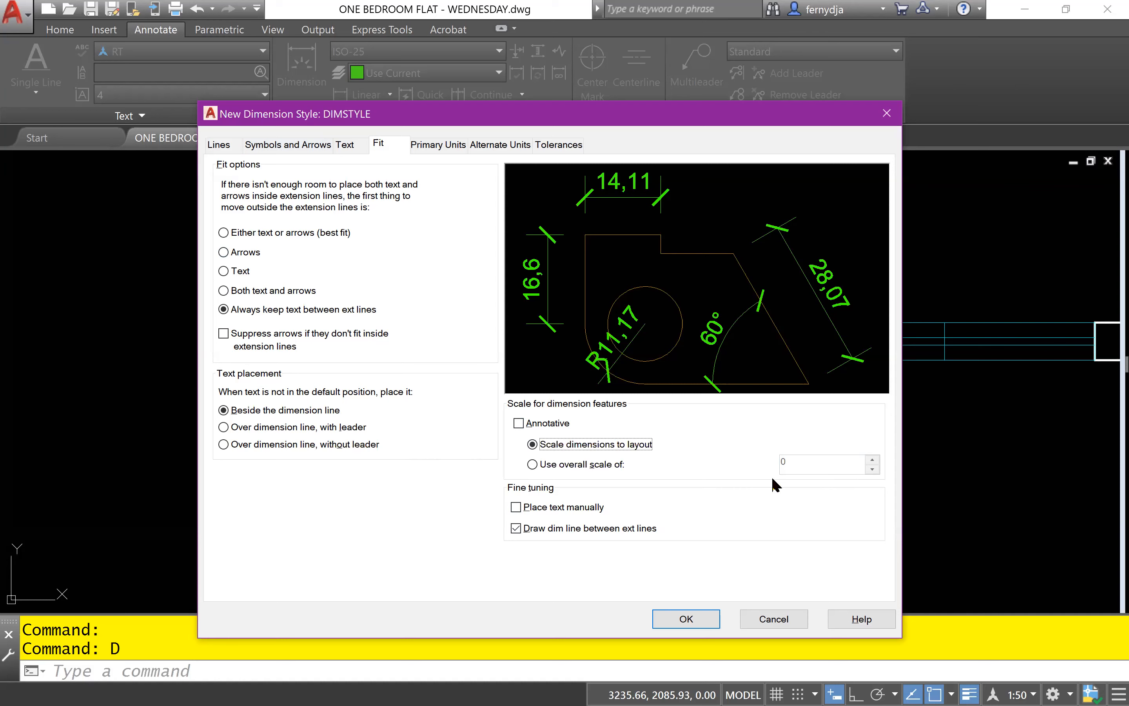
{"action": "left_click", "coordinate": [518, 423]}
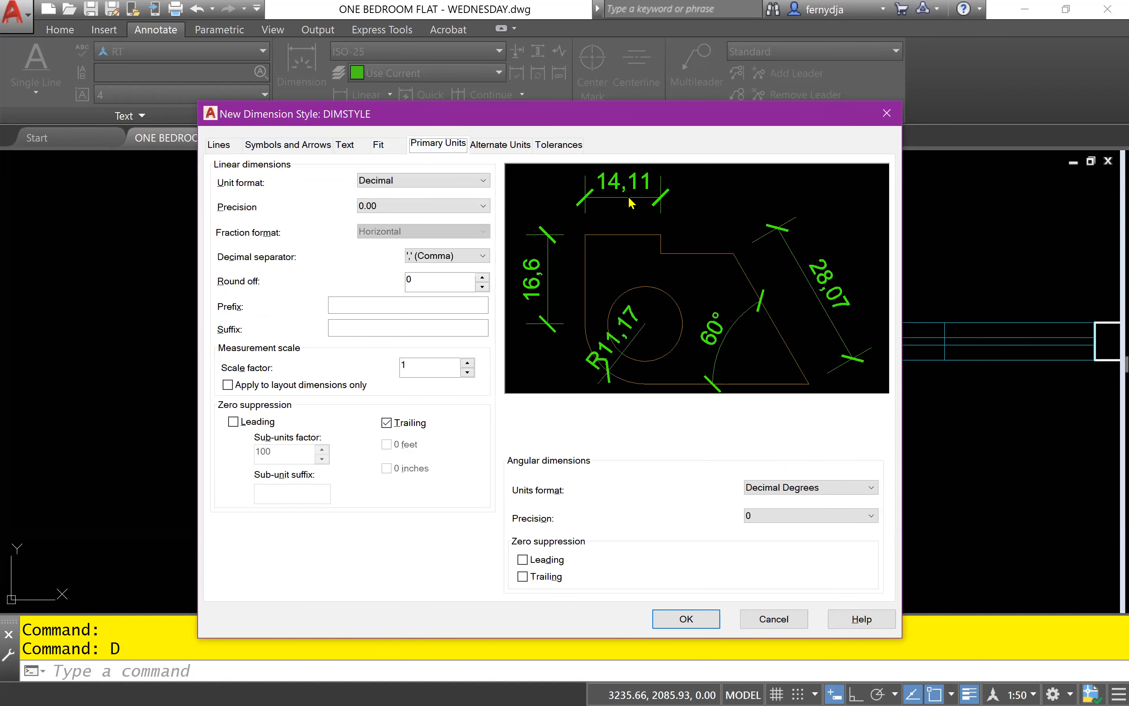
- Try the Architectural unit format for linear dimensions, and return it to Decimal
{"action": "left_click", "coordinate": [417, 186]}
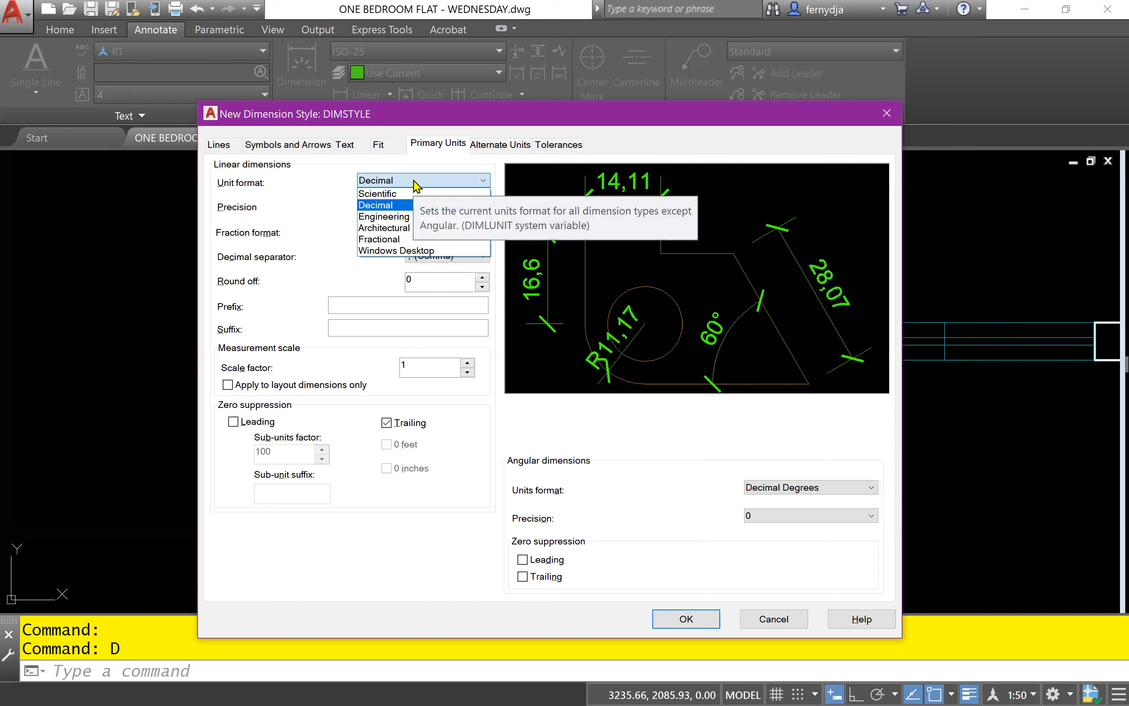
{"action": "left_click", "coordinate": [406, 228]}
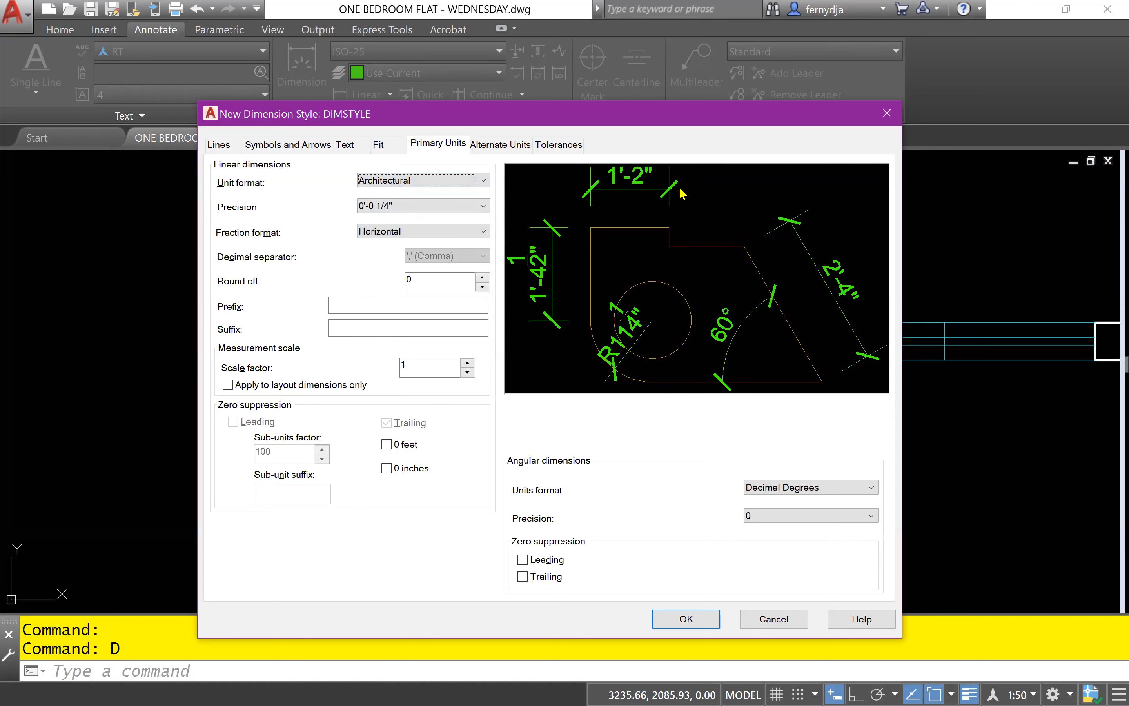
{"action": "left_click", "coordinate": [483, 182]}
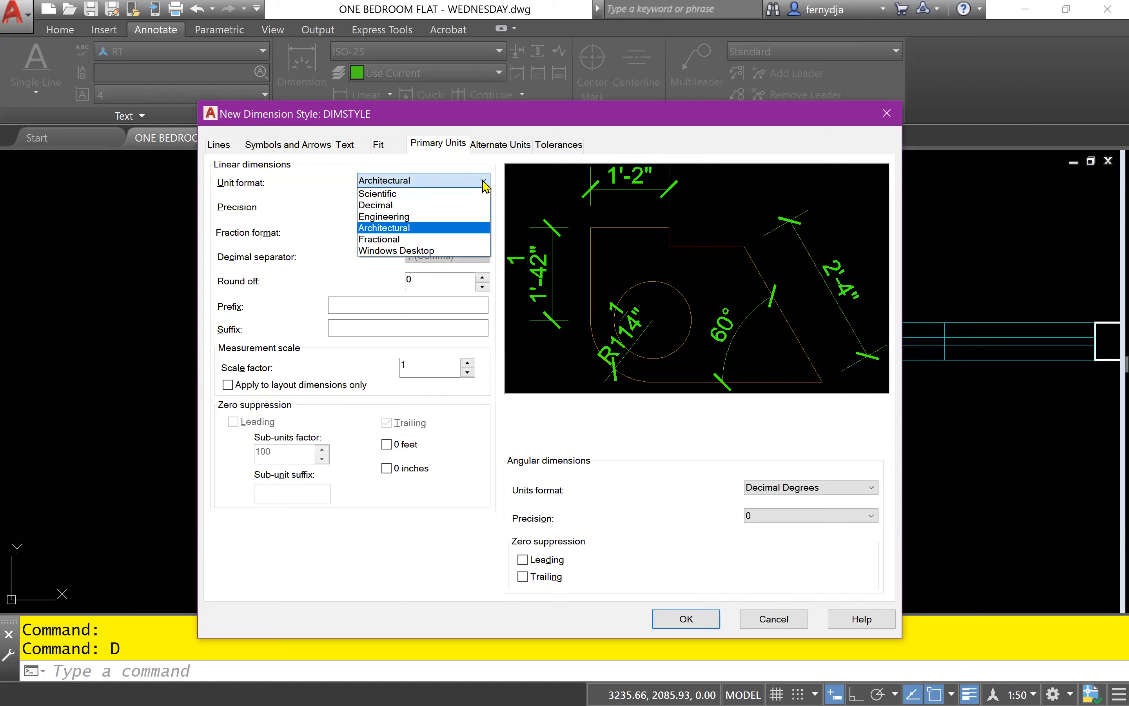
{"action": "left_click", "coordinate": [433, 208]}
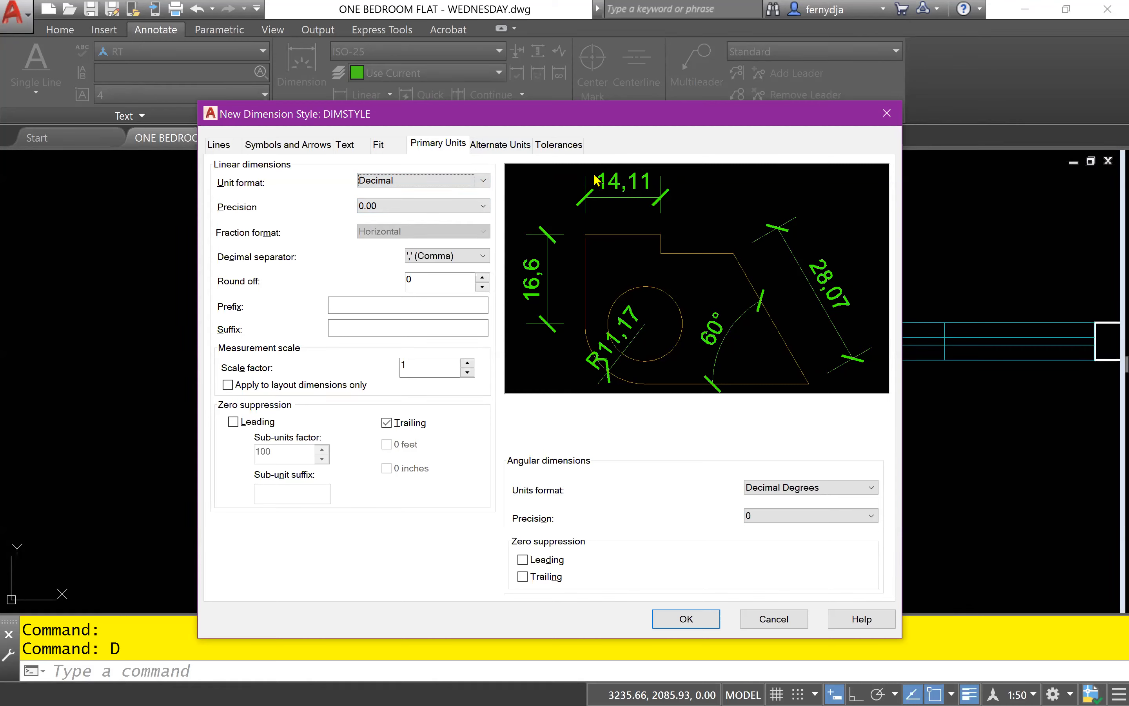
- Compare the Period, Comma and Space decimal separators for linear dimensions, and set the separator to Period
{"action": "left_click", "coordinate": [467, 257]}
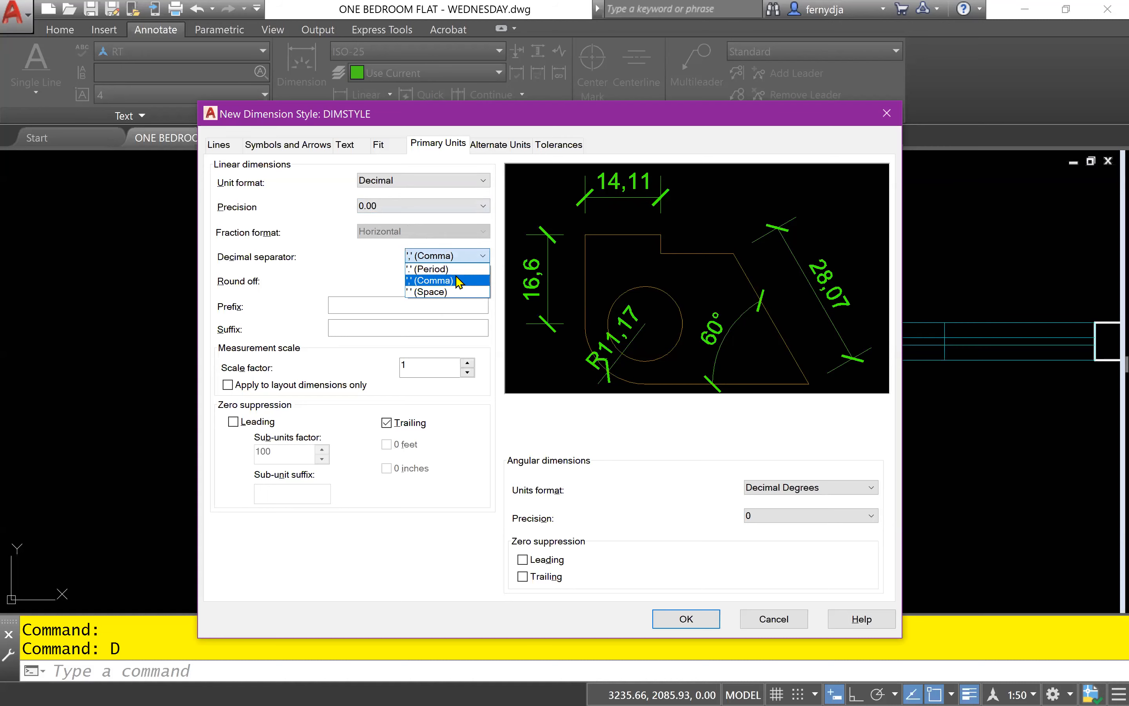
{"action": "left_click", "coordinate": [432, 270]}
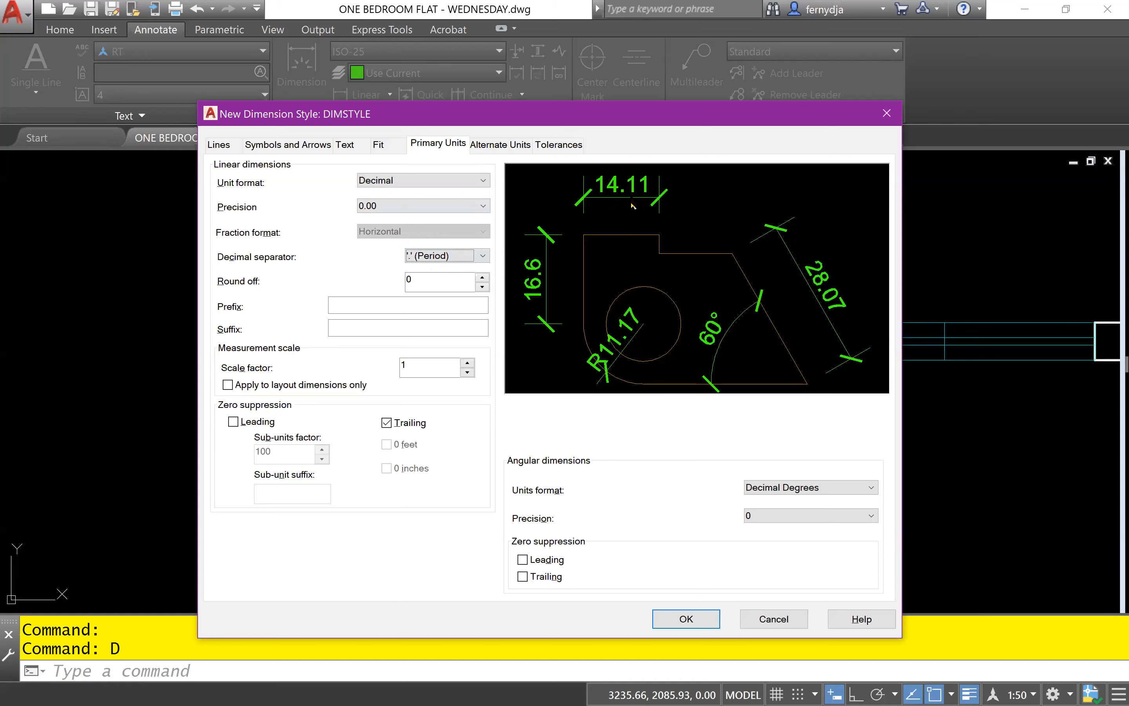
{"action": "left_click", "coordinate": [430, 258]}
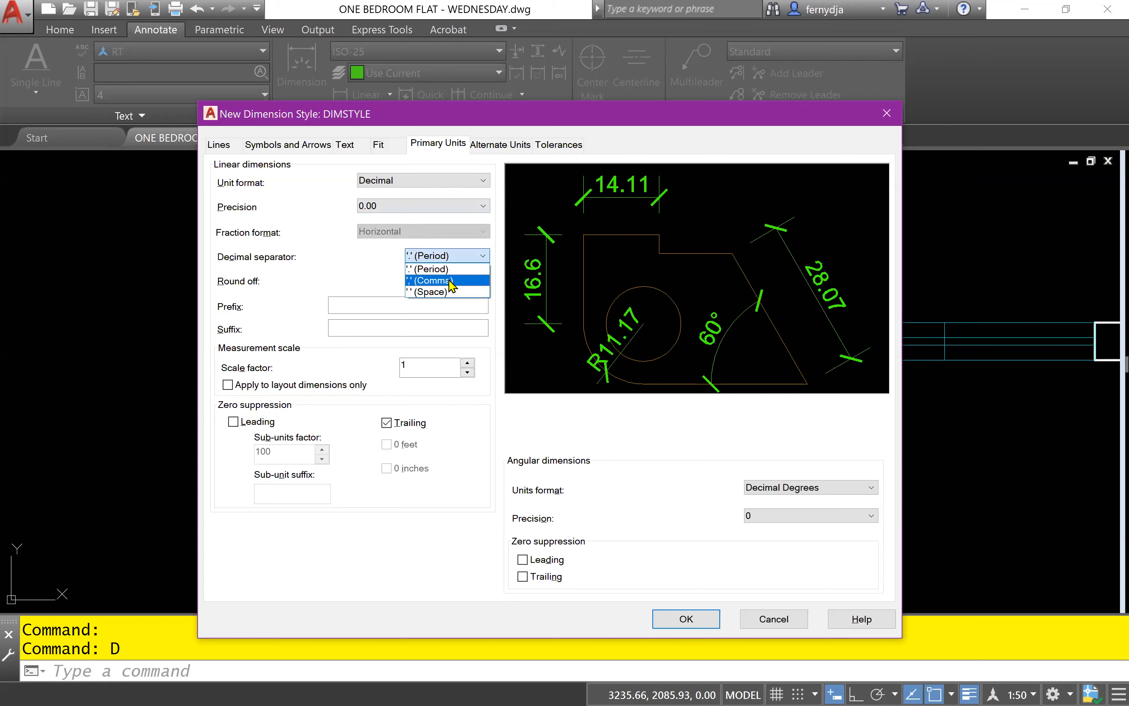
{"action": "left_click", "coordinate": [451, 282]}
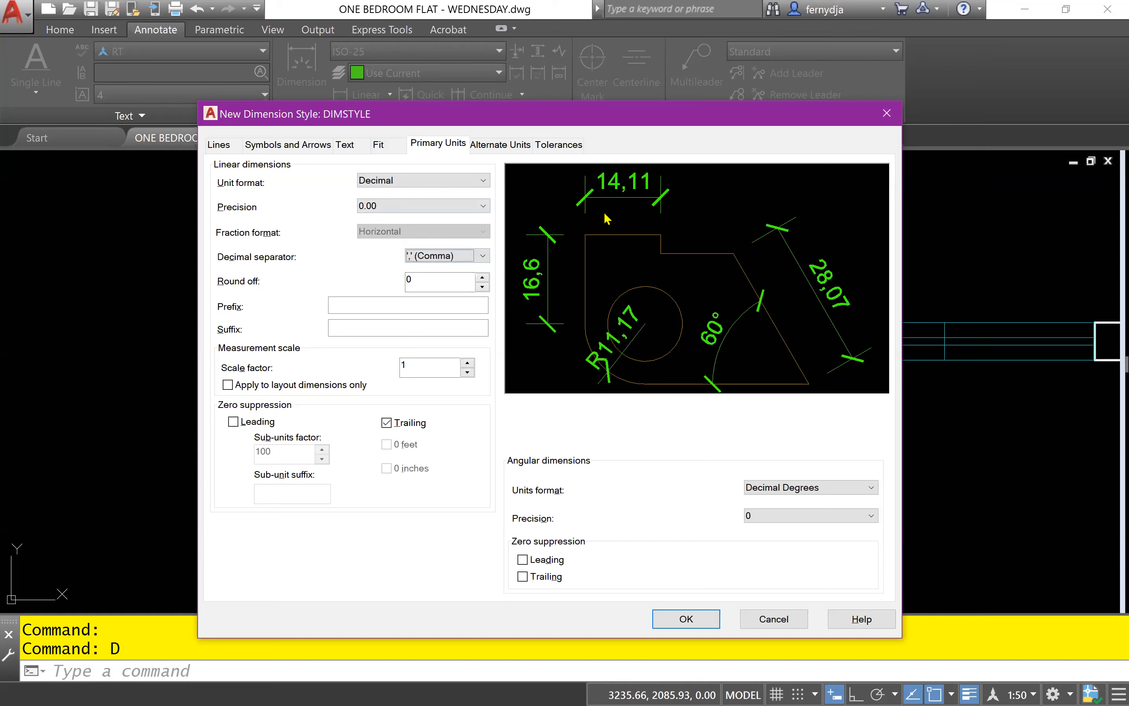
{"action": "left_click", "coordinate": [475, 261]}
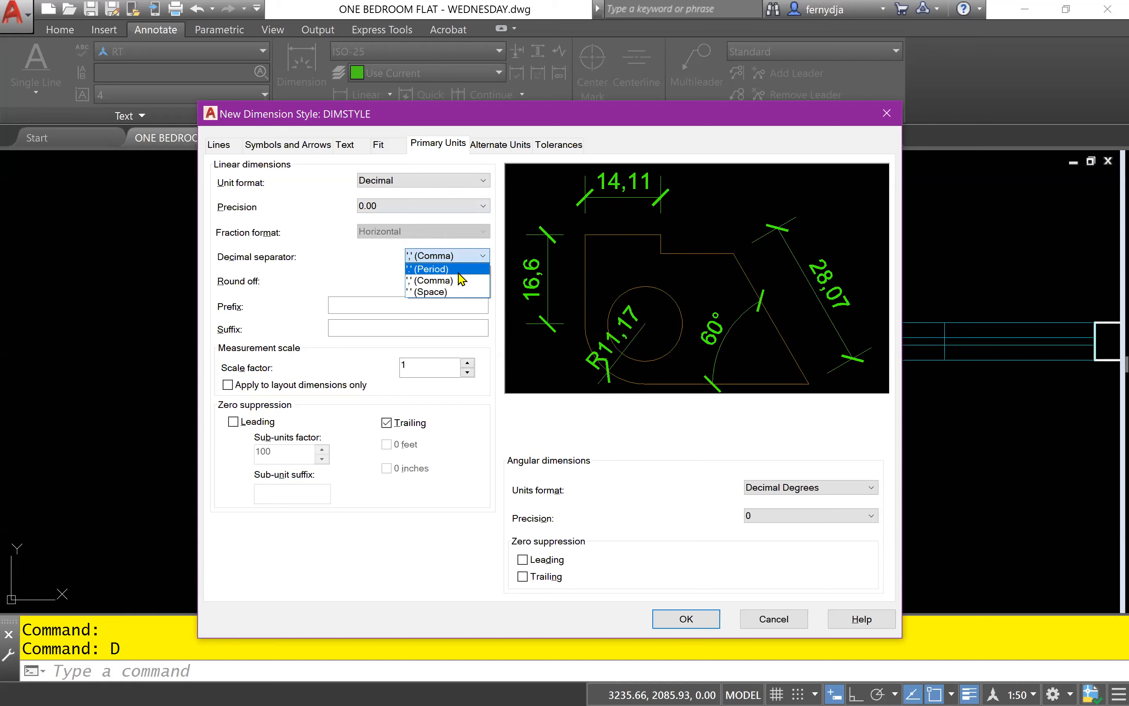
{"action": "left_click", "coordinate": [458, 272]}
{"action": "left_click", "coordinate": [461, 256]}
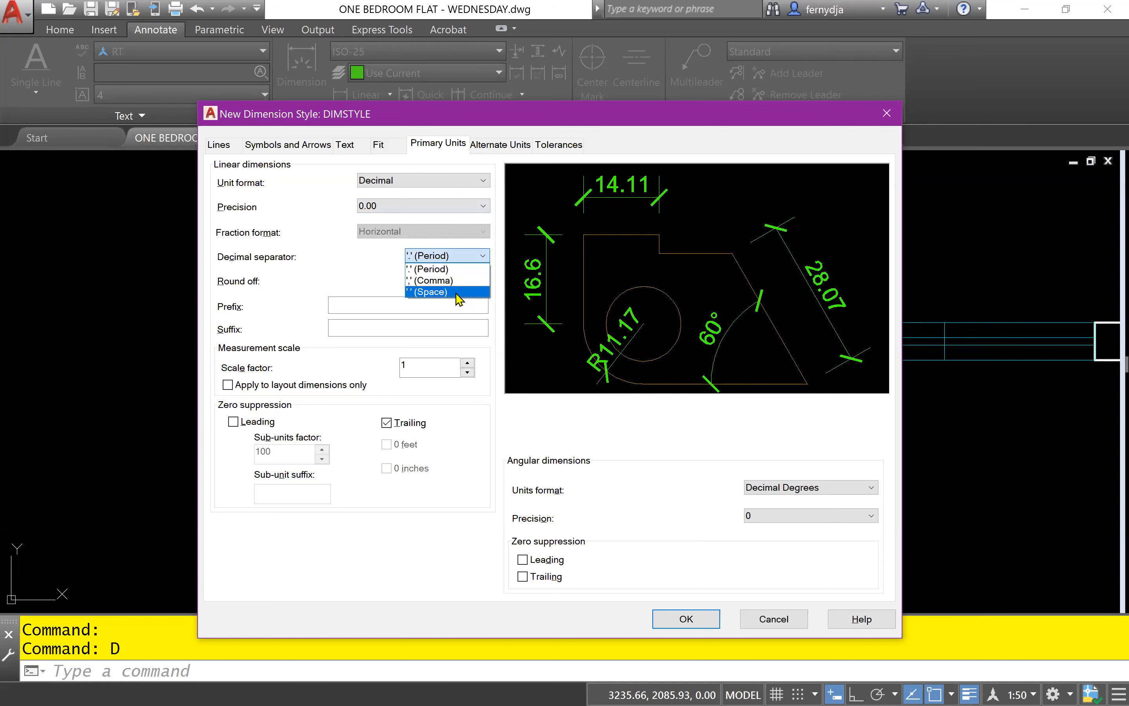
{"action": "left_click", "coordinate": [457, 292]}
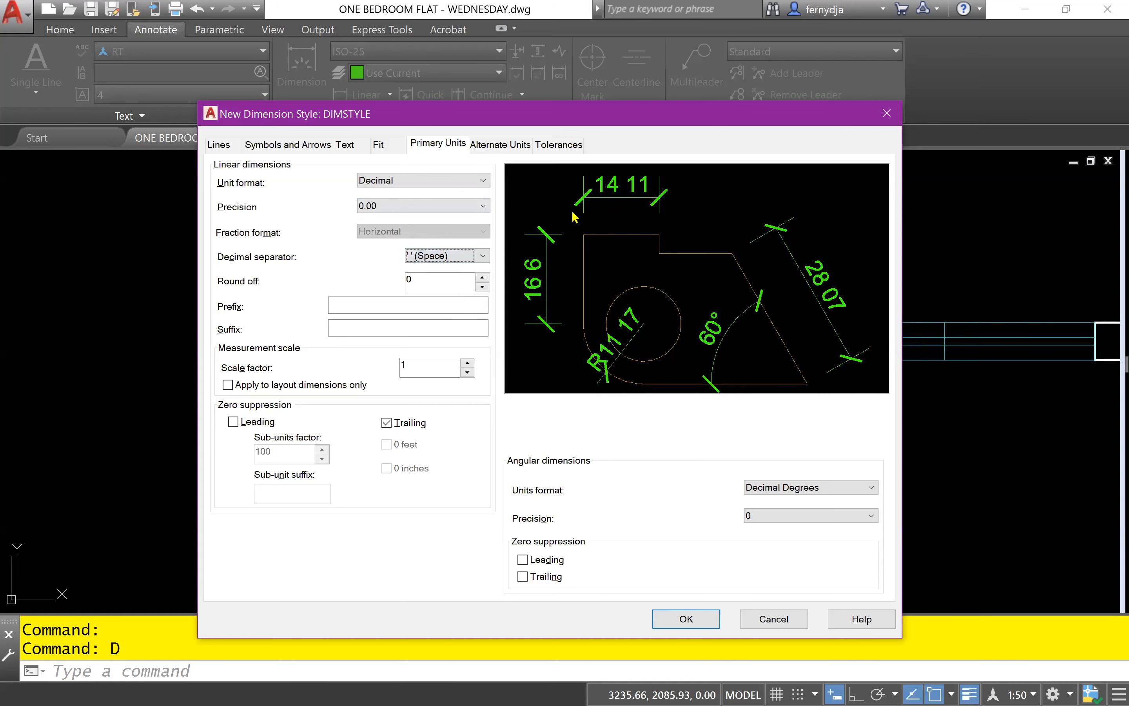
{"action": "left_click", "coordinate": [474, 258]}
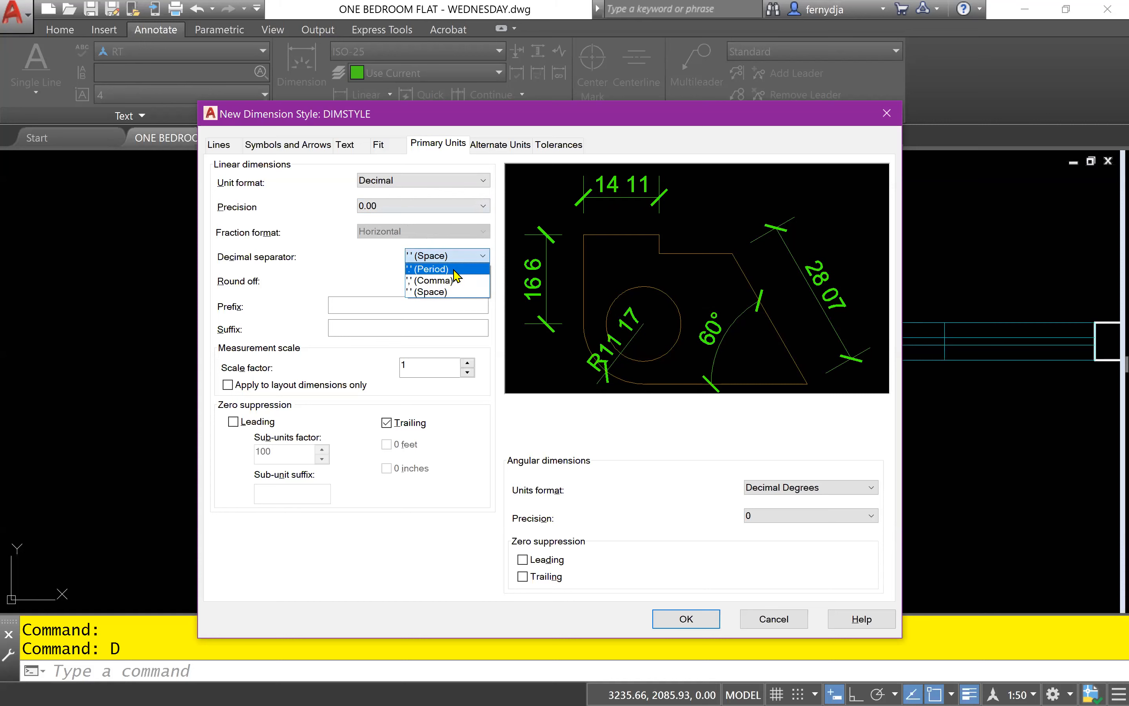
{"action": "left_click", "coordinate": [439, 270]}
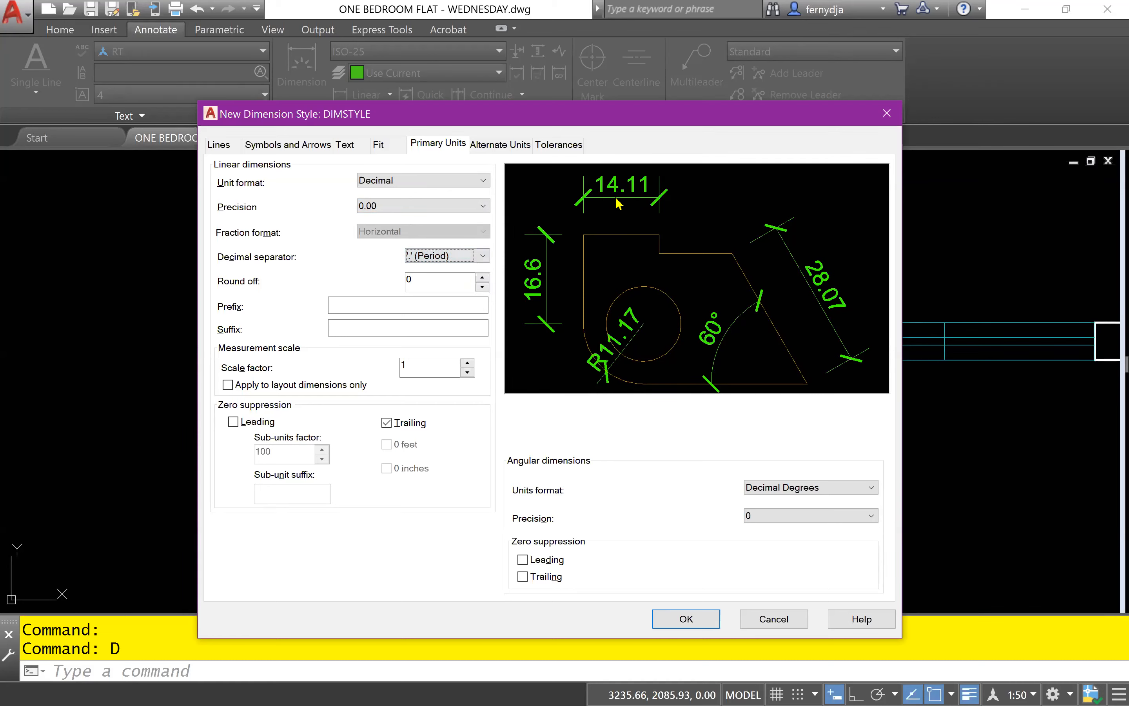
- Try a linear dimension precision of 0.000, and set the precision to 0
{"action": "left_click", "coordinate": [436, 207]}
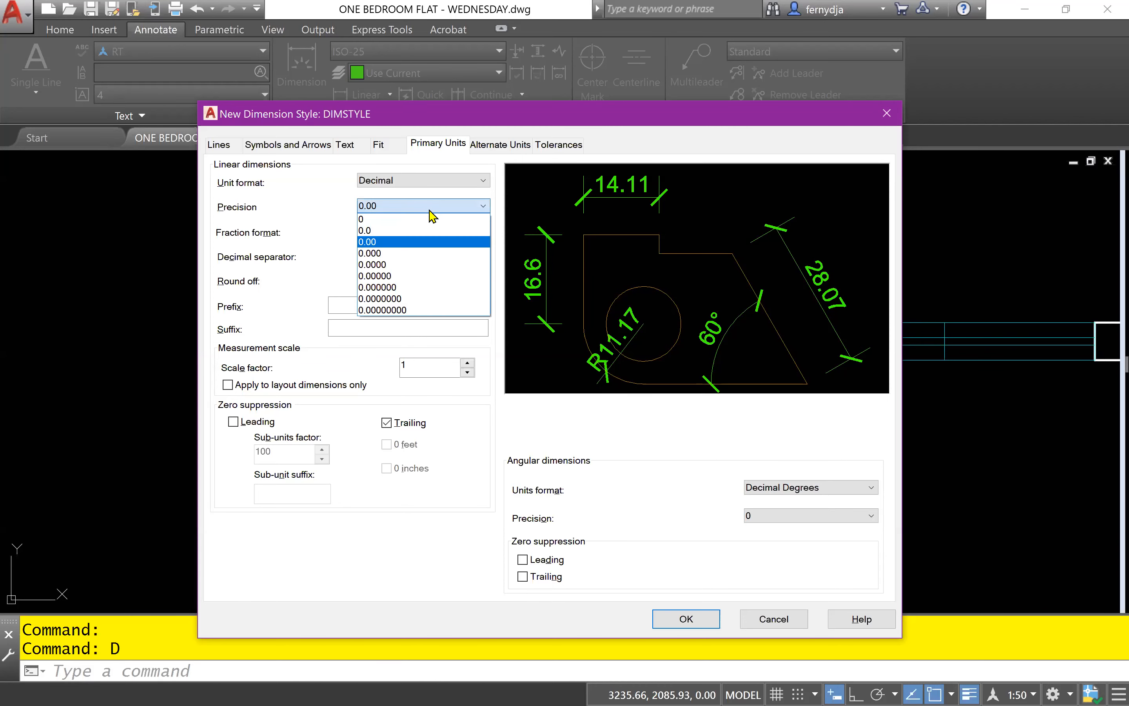
{"action": "left_click", "coordinate": [424, 219]}
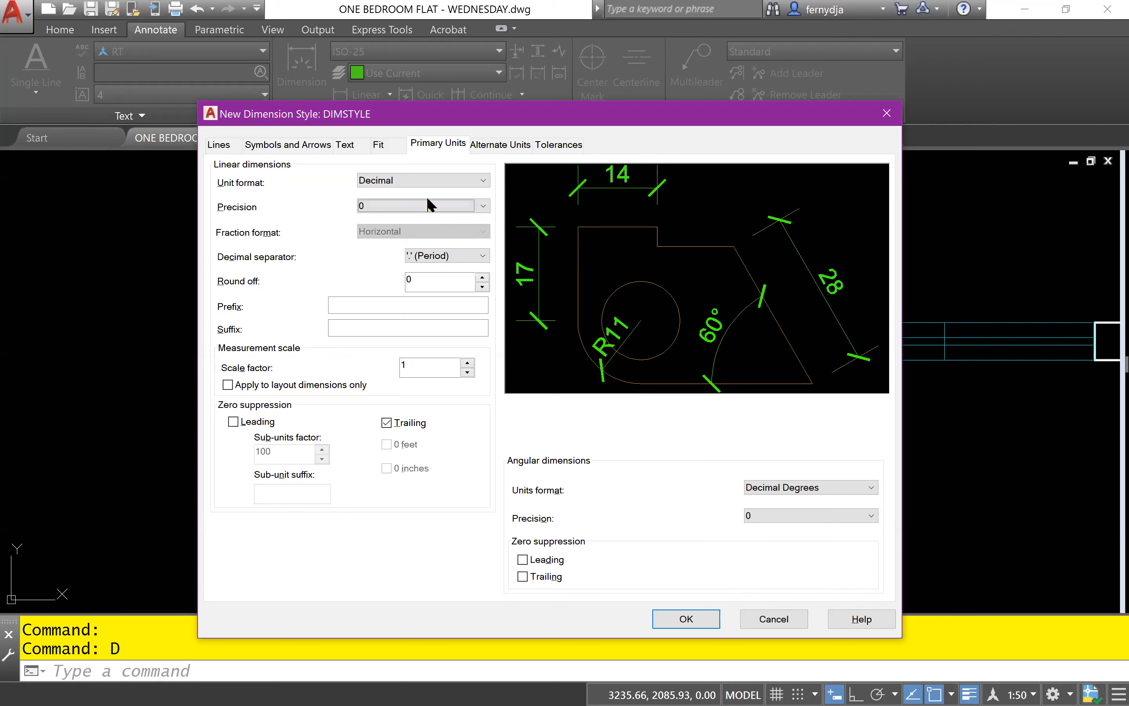
{"action": "left_click", "coordinate": [428, 206]}
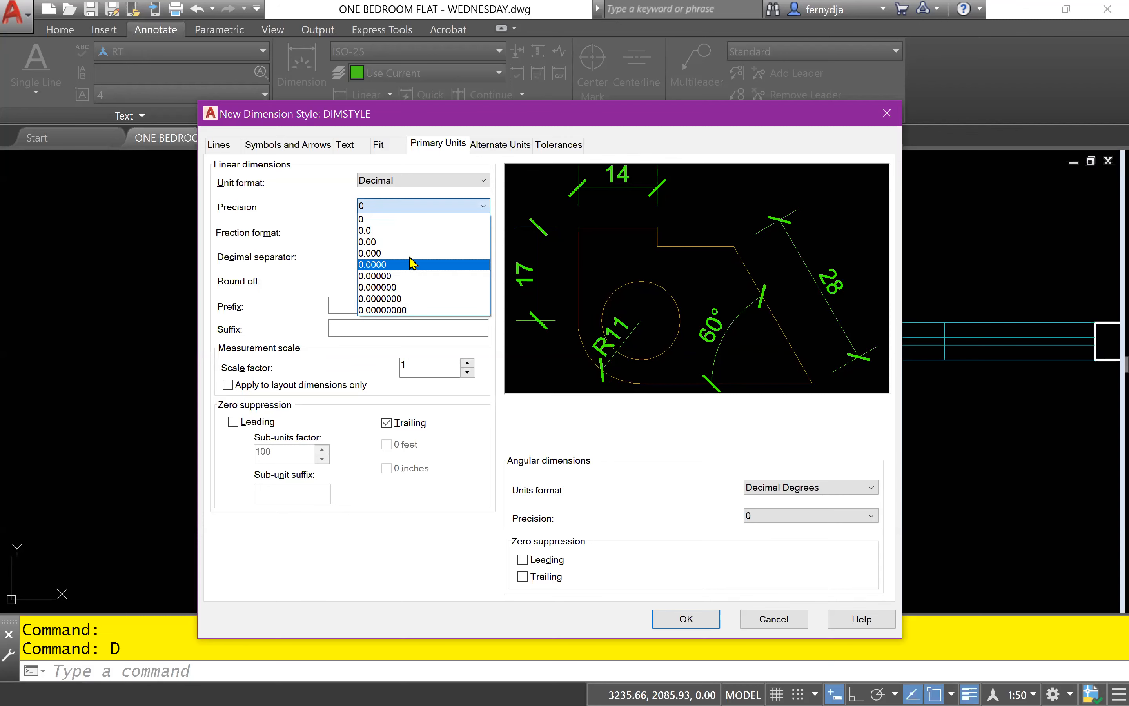
{"action": "left_click", "coordinate": [413, 254]}
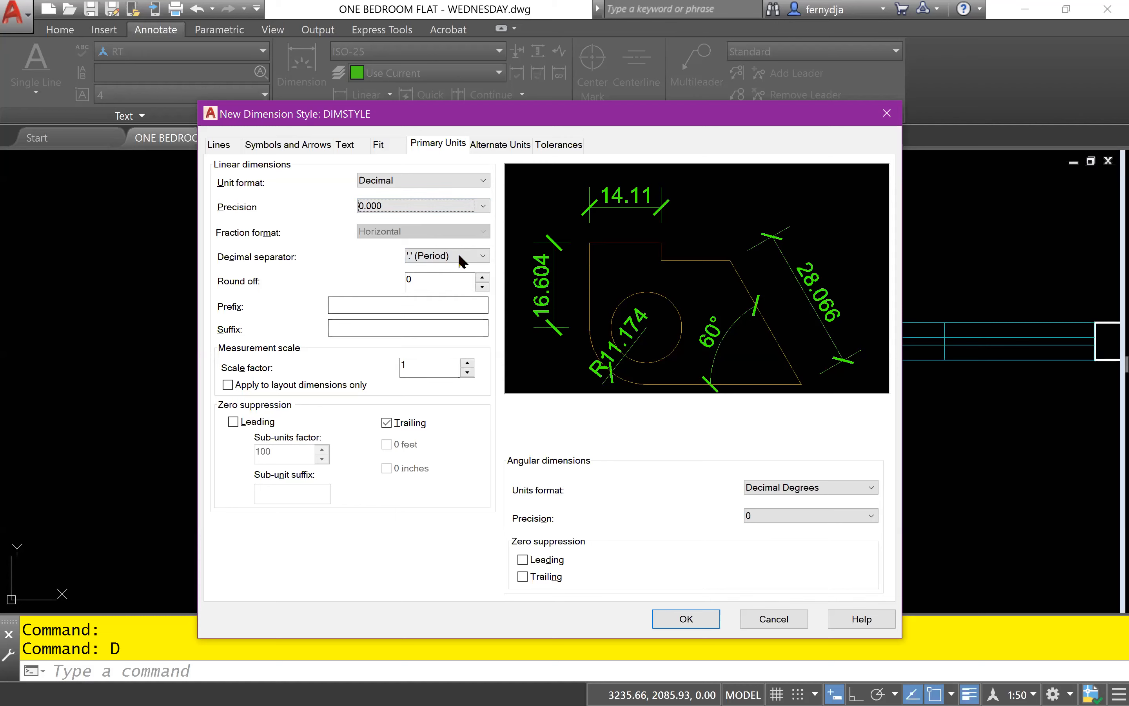
{"action": "left_click", "coordinate": [442, 203]}
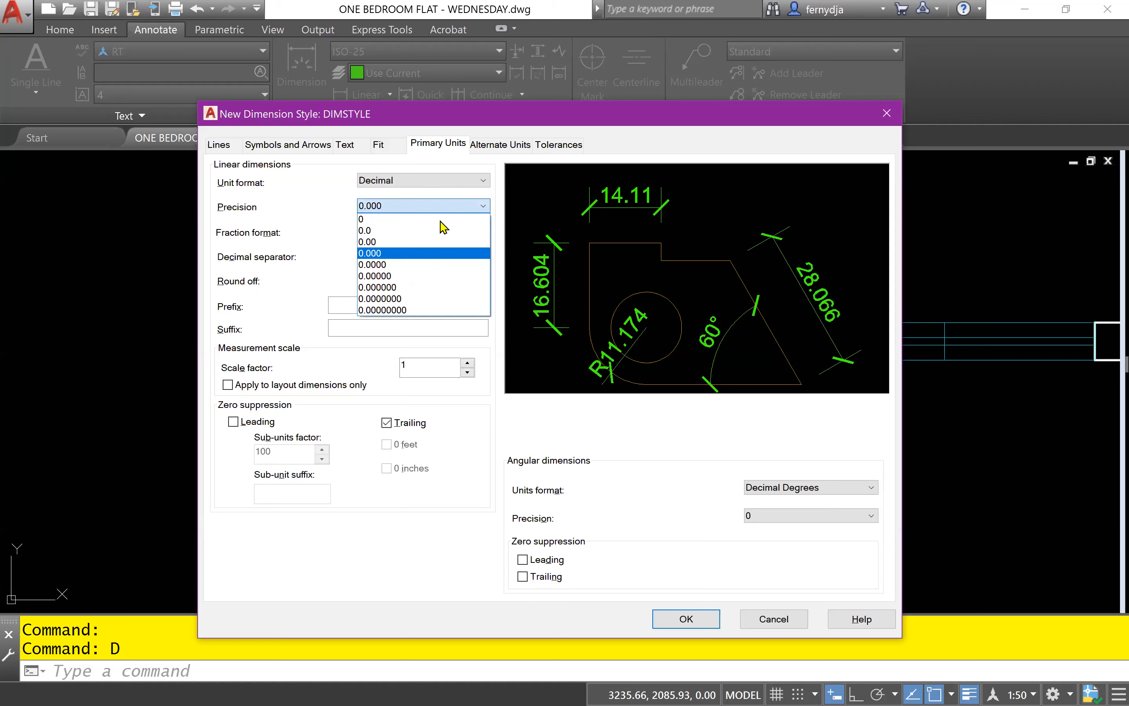
{"action": "left_click", "coordinate": [438, 223]}
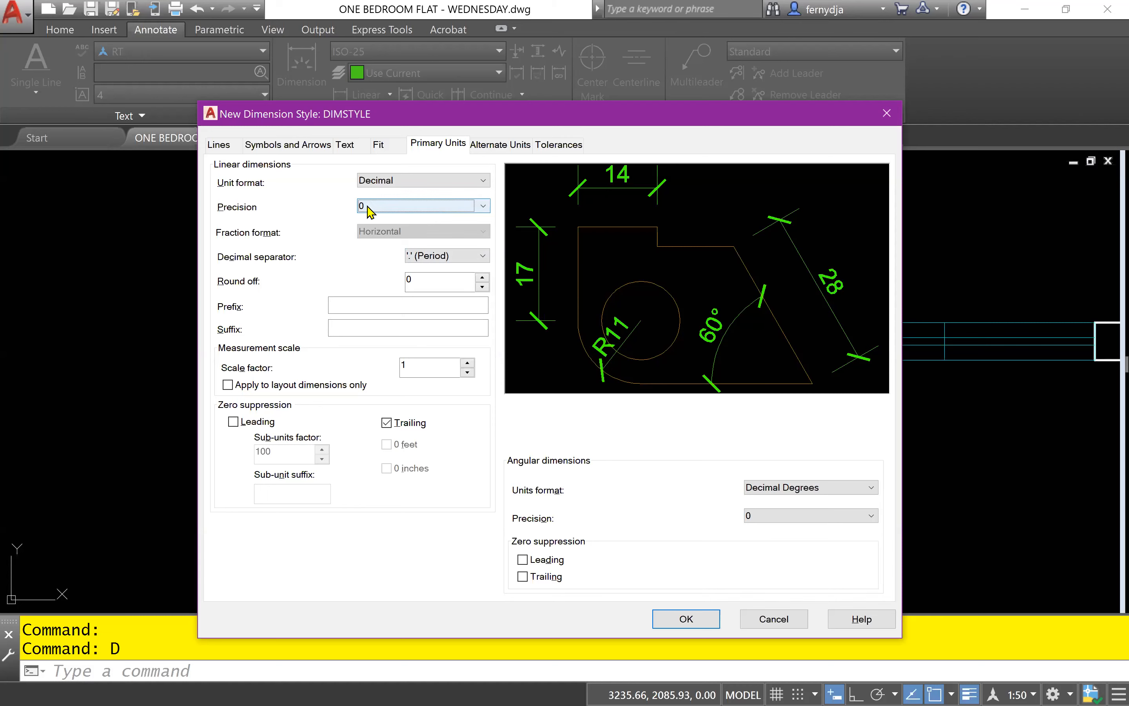
- Try the prefix TYP on the primary dimension values, and remove it
{"action": "left_click", "coordinate": [372, 305]}
{"action": "type", "text": "TYP"}
{"action": "left_click", "coordinate": [391, 327]}
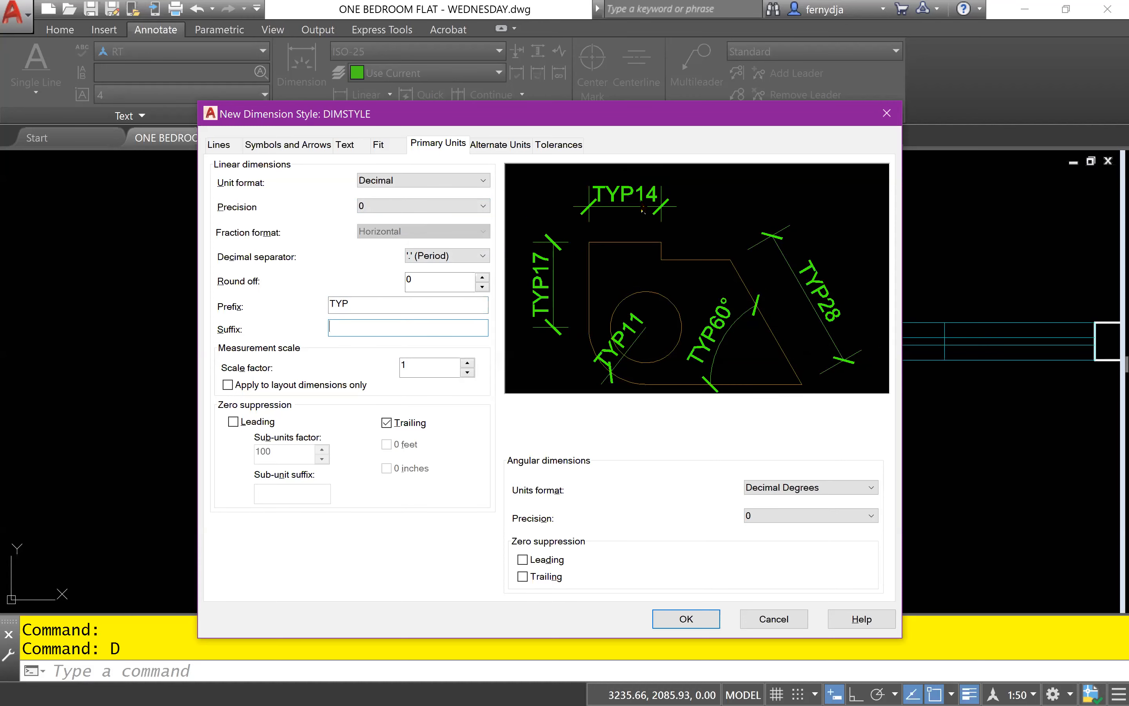
{"action": "left_click_drag", "start_coordinate": [356, 305], "coordinate": [235, 294]}
{"action": "key", "text": "BackSpace"}
- Try the suffix mm on the primary dimension values, and clear it
{"action": "left_click", "coordinate": [353, 329]}
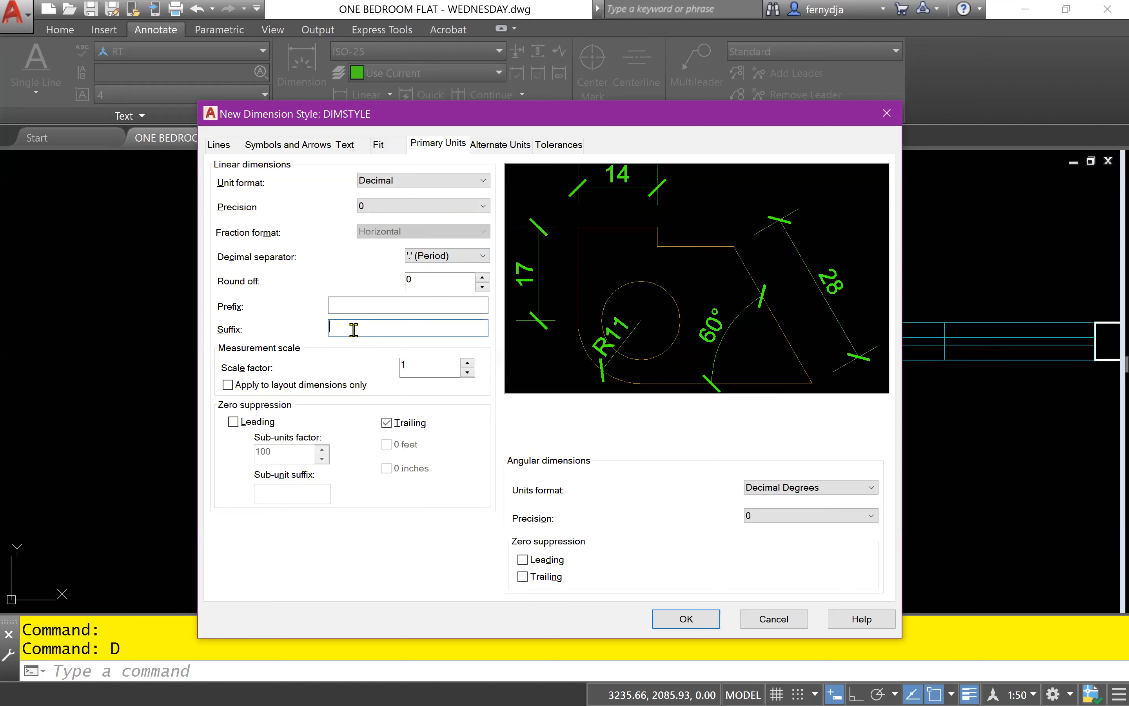
{"action": "type", "text": "mm"}
{"action": "left_click", "coordinate": [377, 301]}
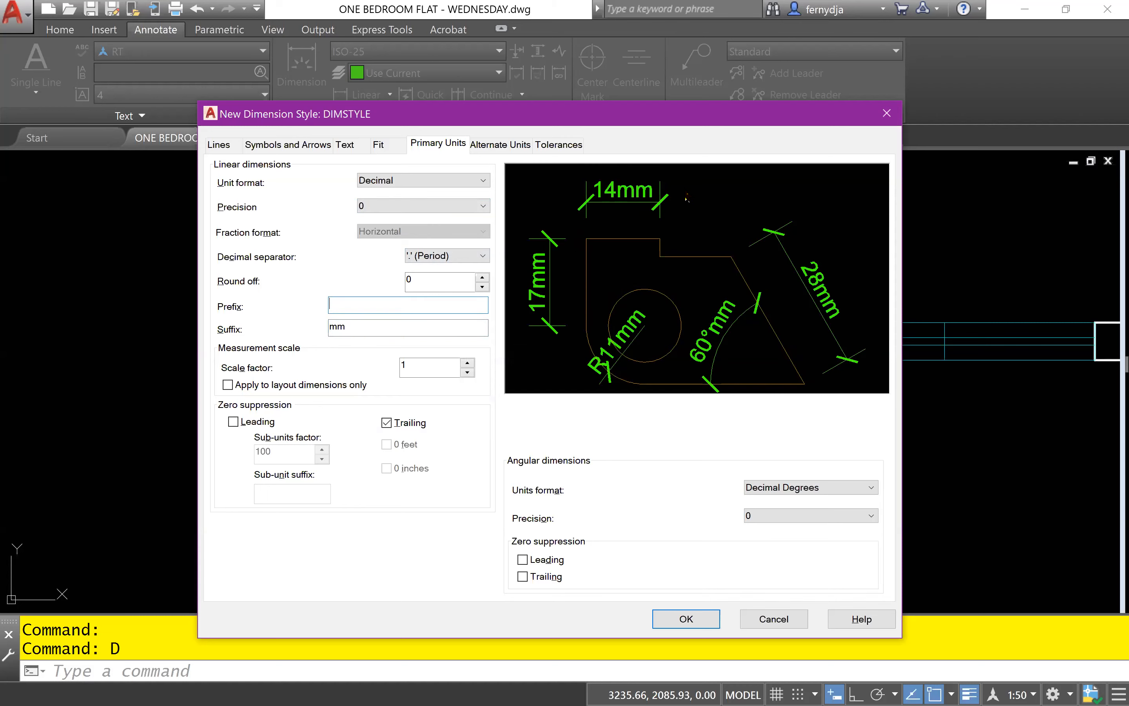
{"action": "double_click", "coordinate": [336, 325]}
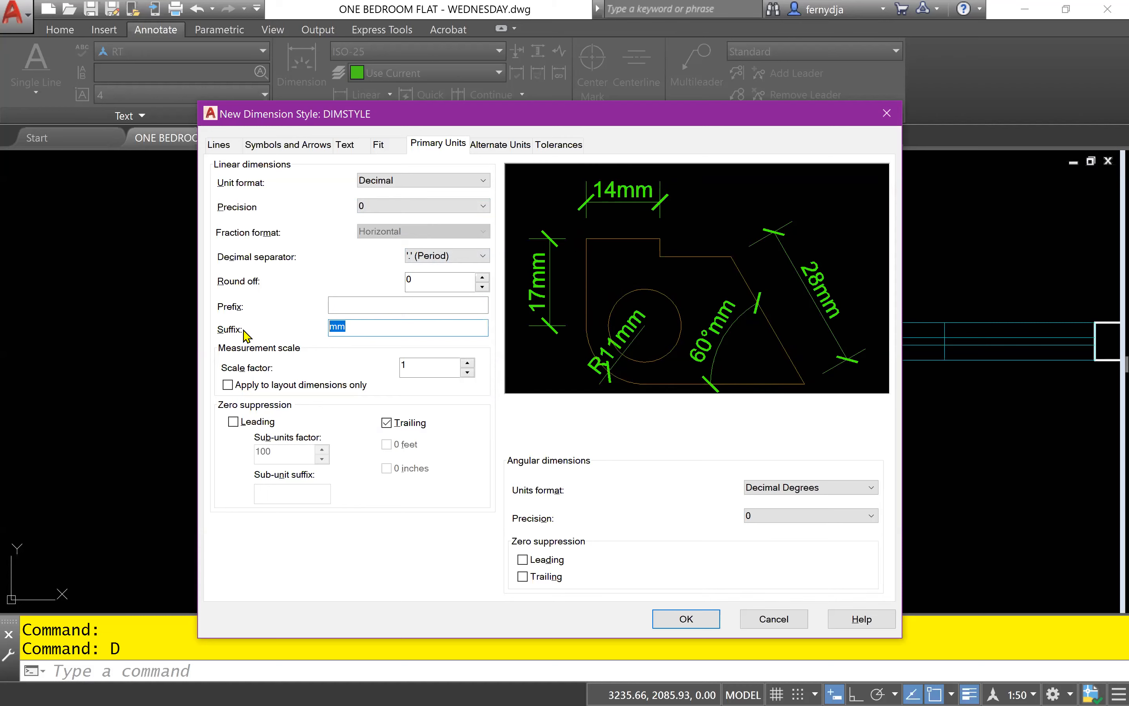
{"action": "key", "text": "Delete"}
{"action": "left_click", "coordinate": [338, 304]}
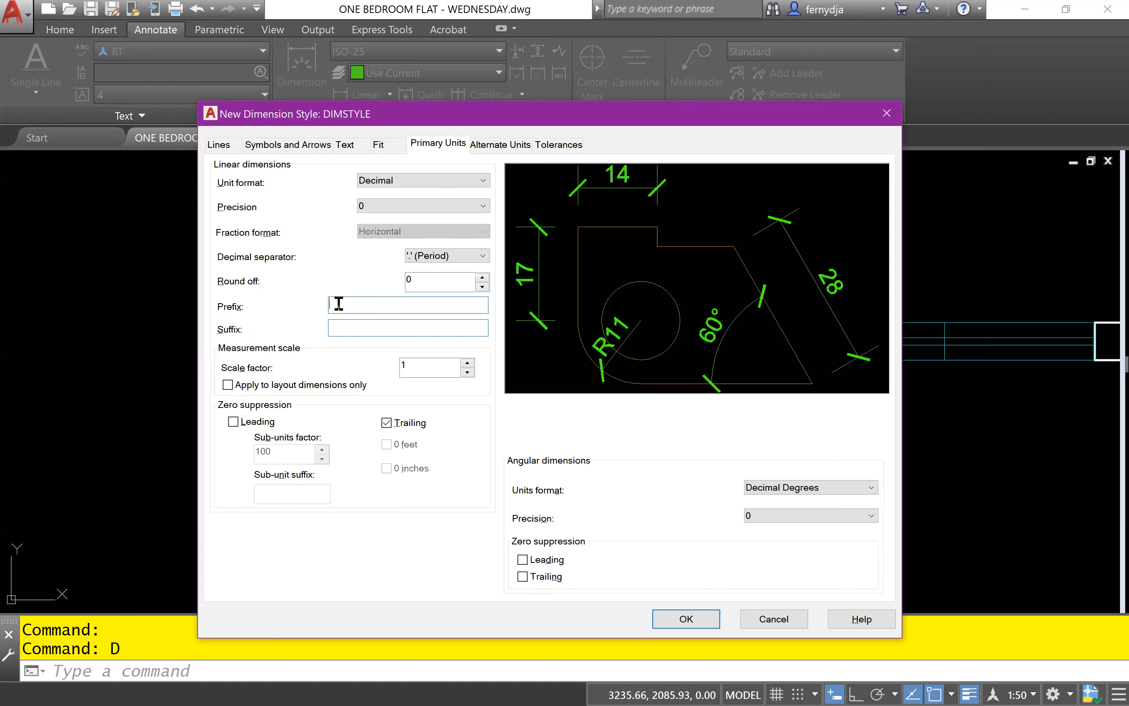
{"action": "left_click", "coordinate": [338, 326]}
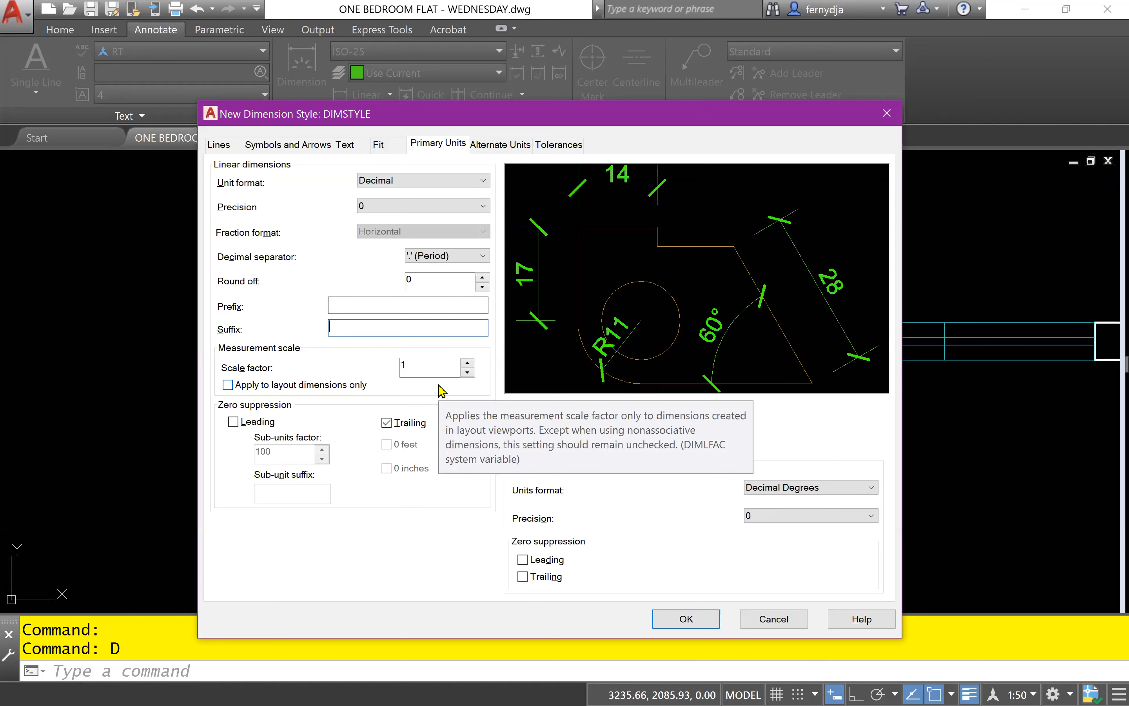
{"action": "left_click", "coordinate": [425, 367]}
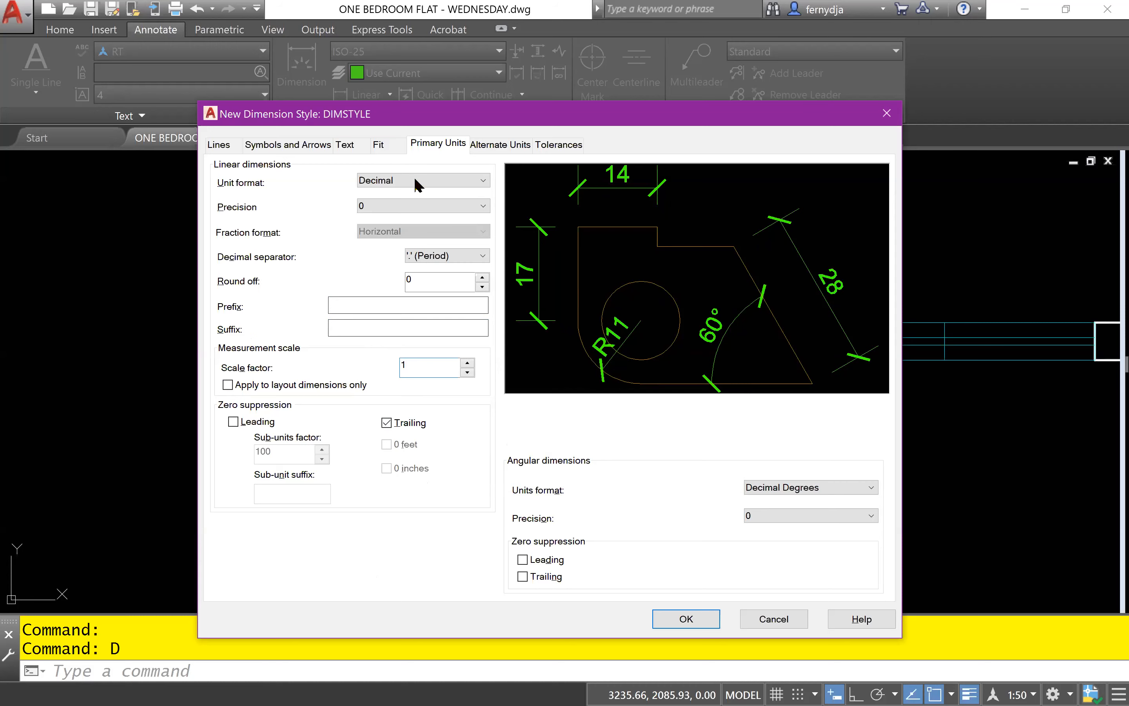
- Display alternate units in the dimension style, and place them below the primary value
{"action": "left_click", "coordinate": [498, 149]}
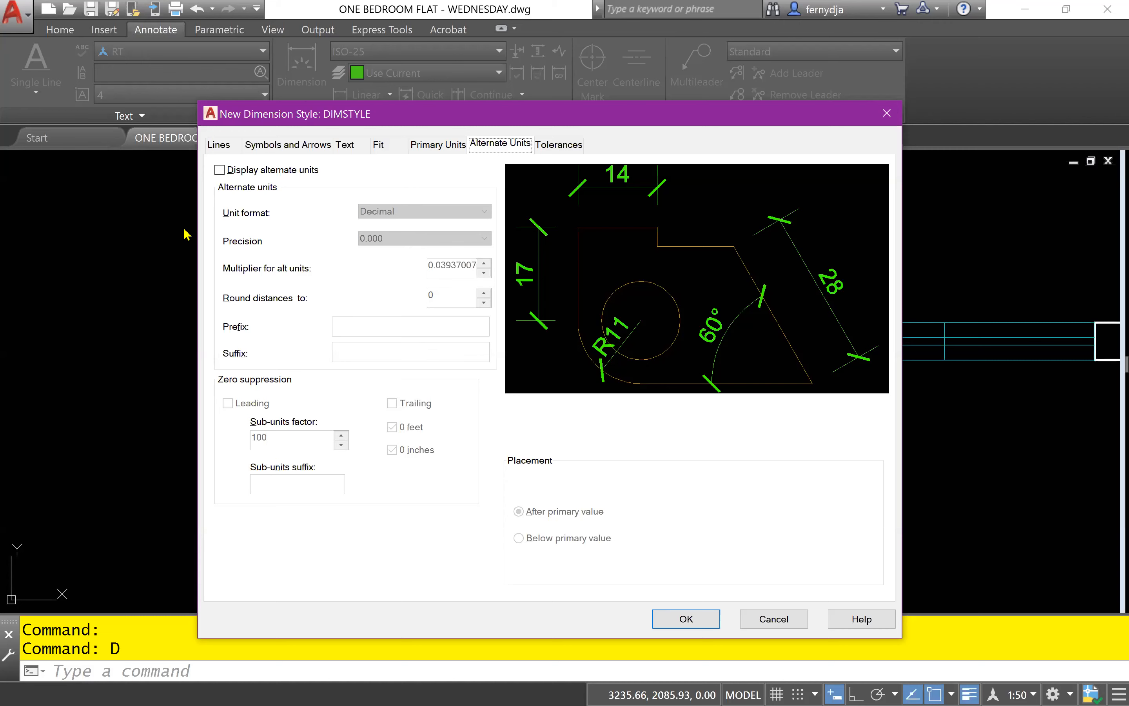
{"action": "left_click", "coordinate": [222, 171]}
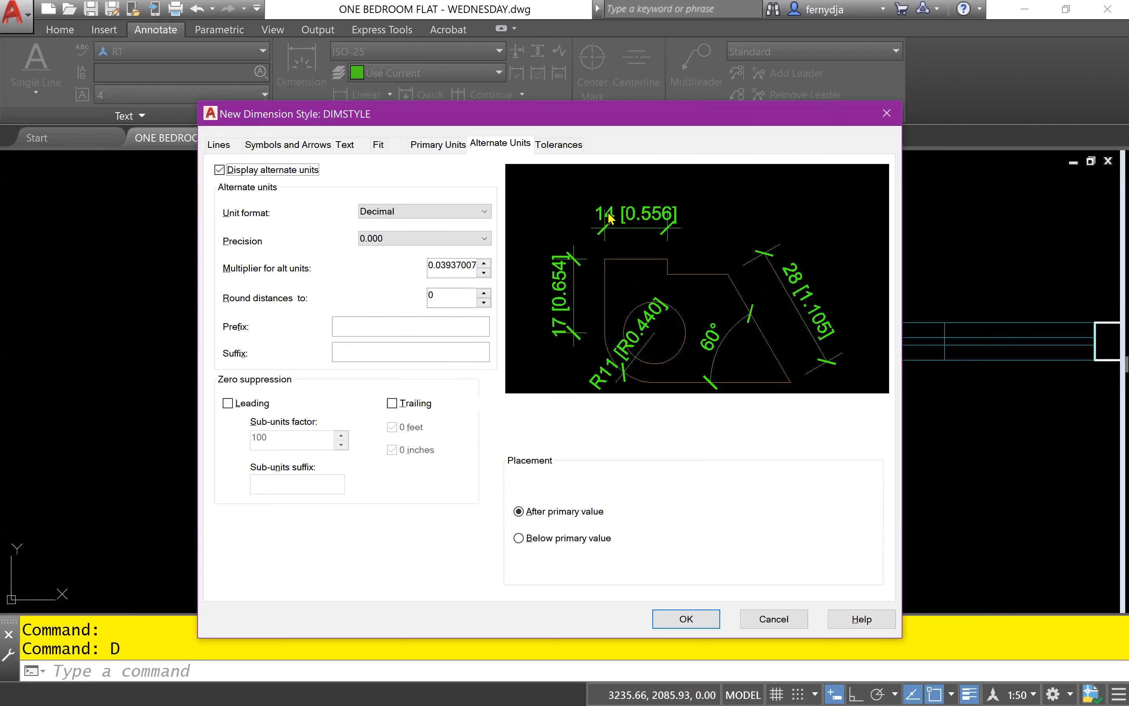
{"action": "left_click", "coordinate": [521, 542]}
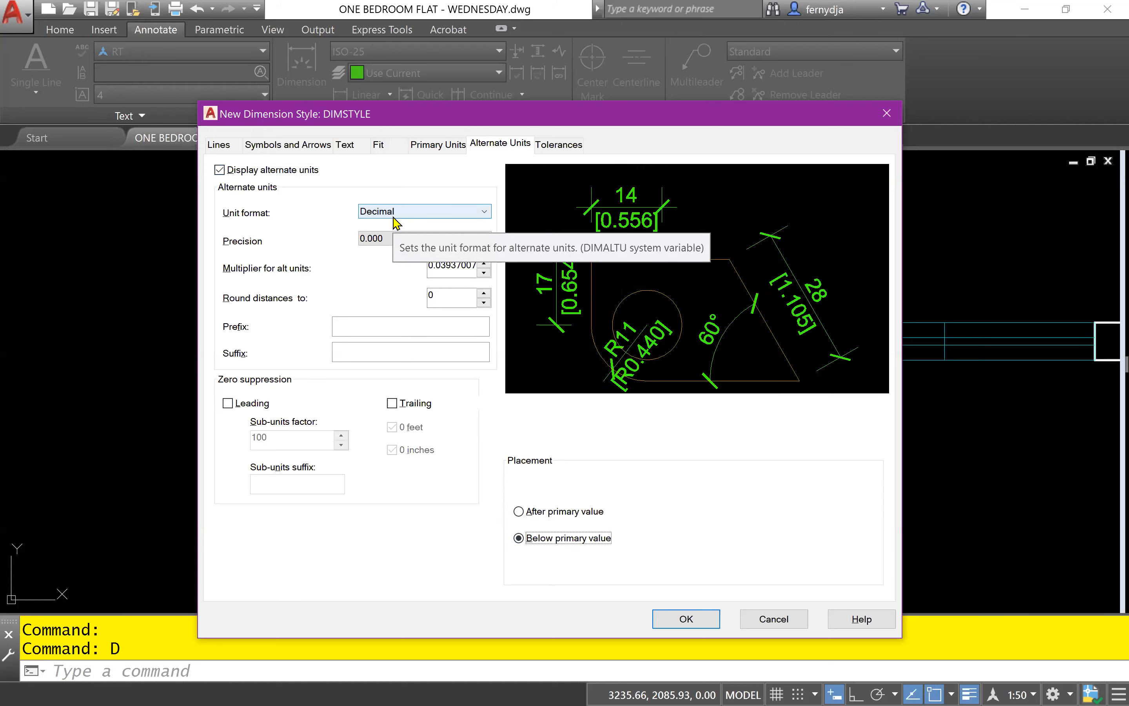
- Set the alternate units to Architectural format with a precision of 0'-0 1/16"
{"action": "left_click", "coordinate": [448, 216]}
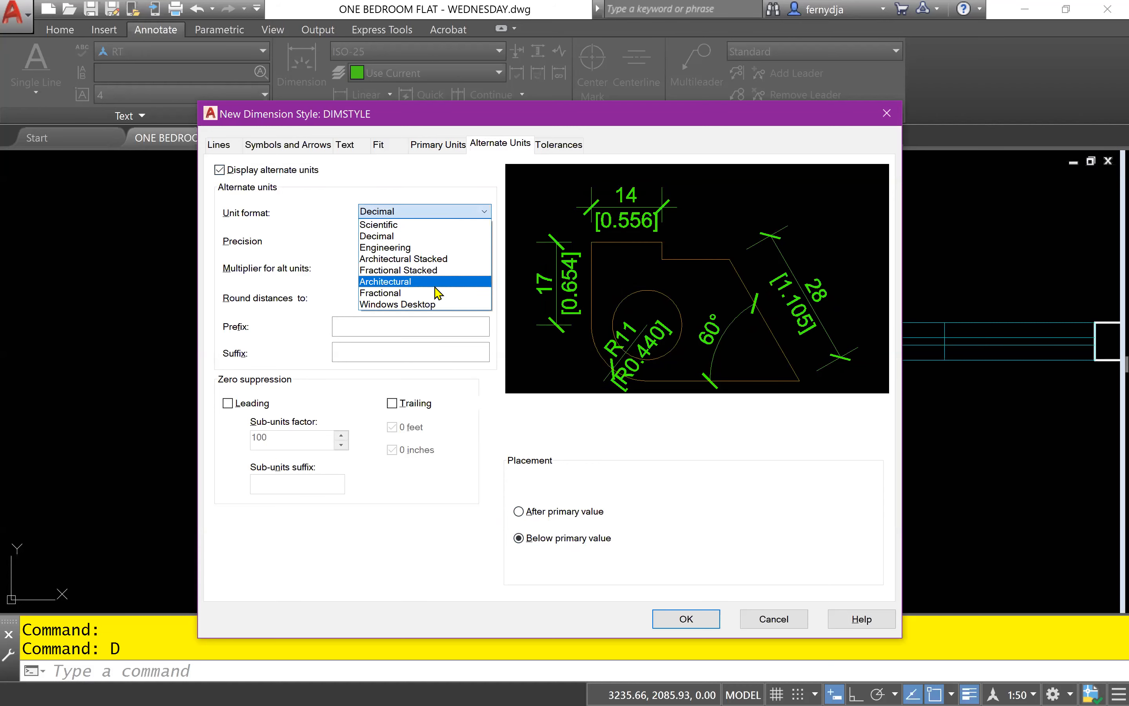
{"action": "left_click", "coordinate": [435, 283]}
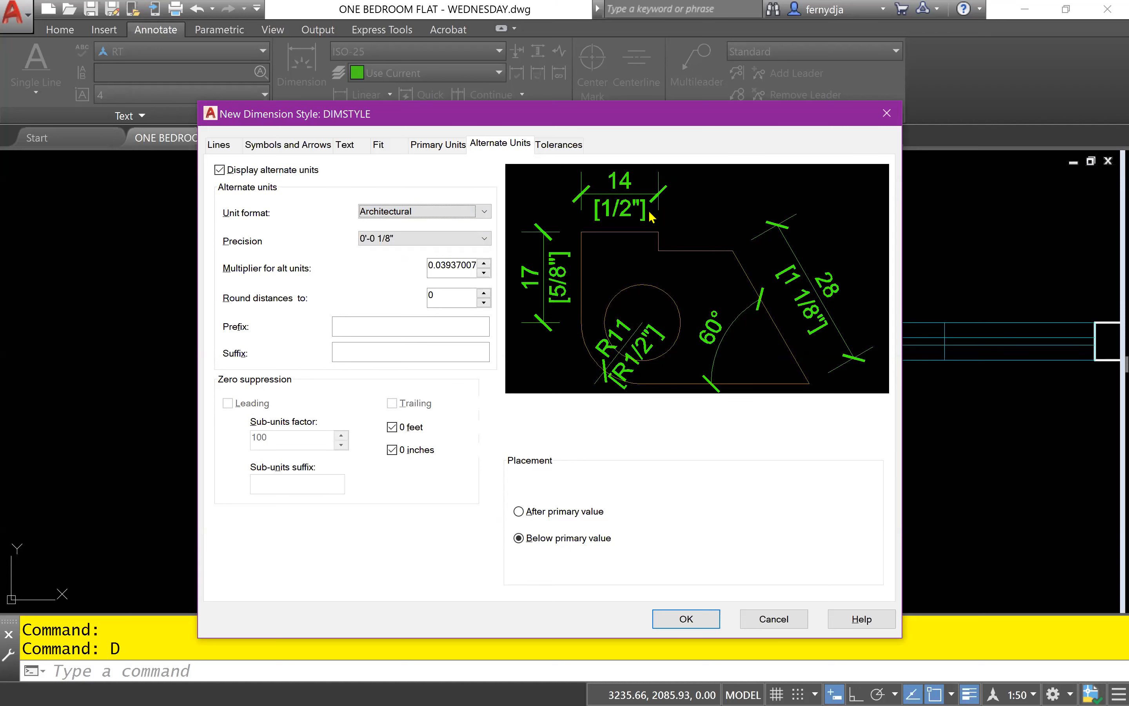
{"action": "left_click", "coordinate": [406, 242]}
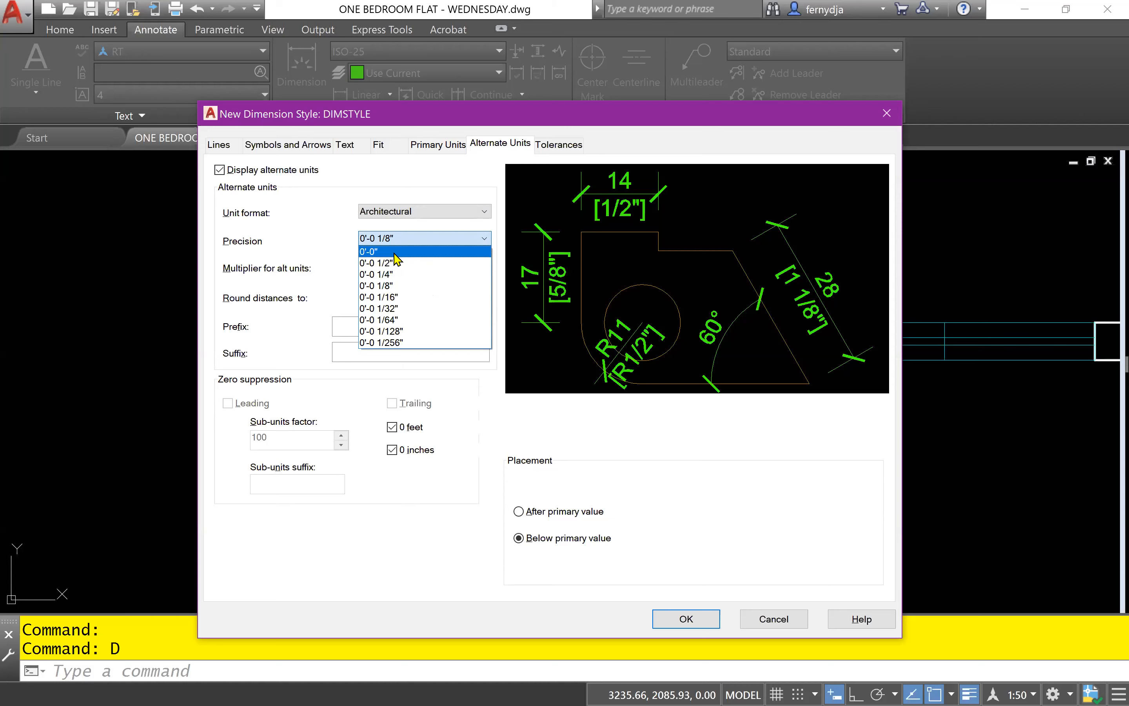
{"action": "left_click", "coordinate": [402, 297]}
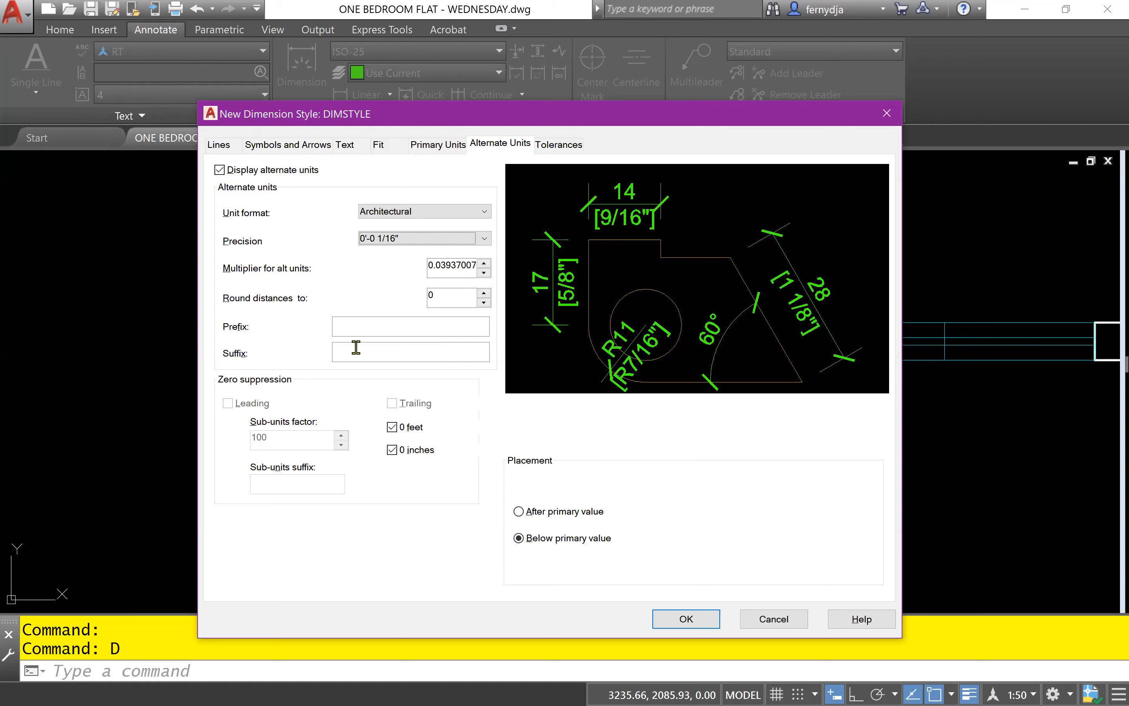
- Set the multiplier for the alternate units to 0.04
{"action": "left_click", "coordinate": [446, 264]}
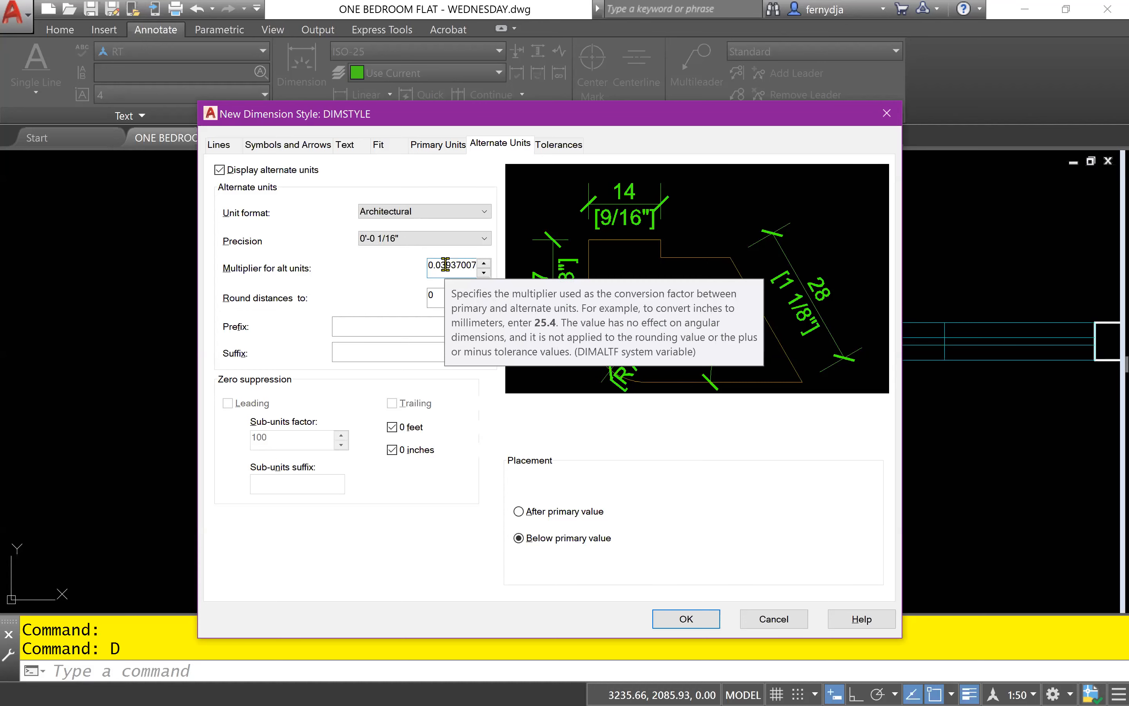
{"action": "left_click_drag", "start_coordinate": [441, 266], "coordinate": [488, 266]}
{"action": "type", "text": ".00"}
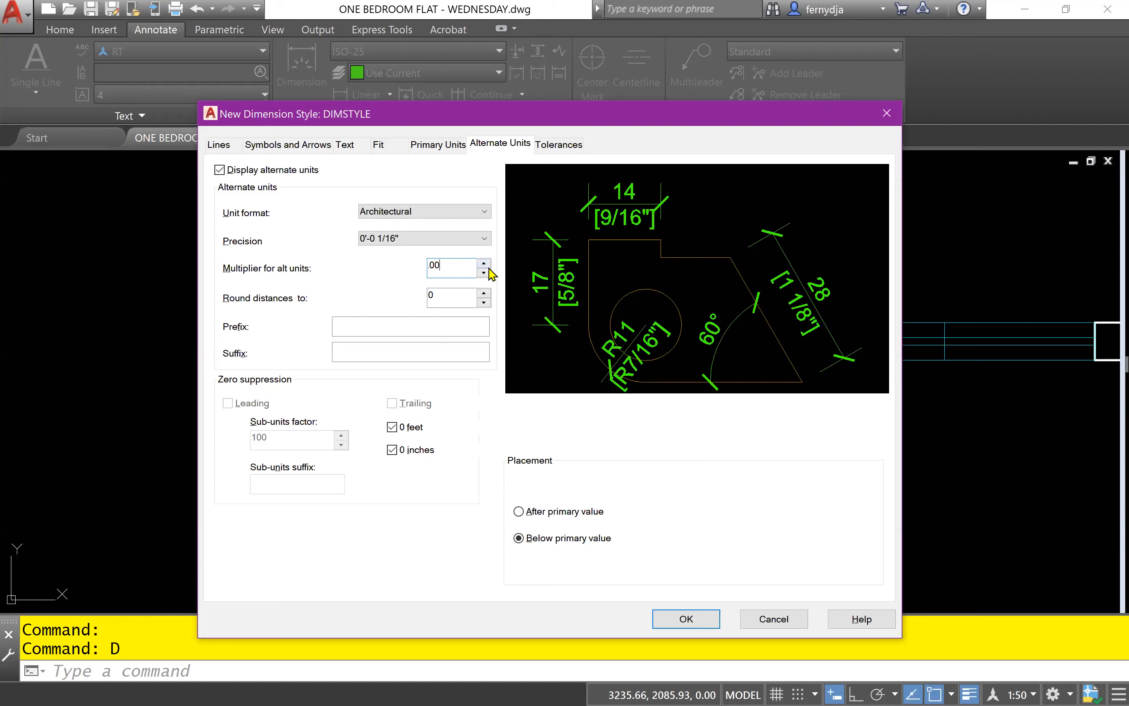
{"action": "key", "text": "BackSpace"}
{"action": "type", "text": "4"}
{"action": "left_click", "coordinate": [451, 294]}
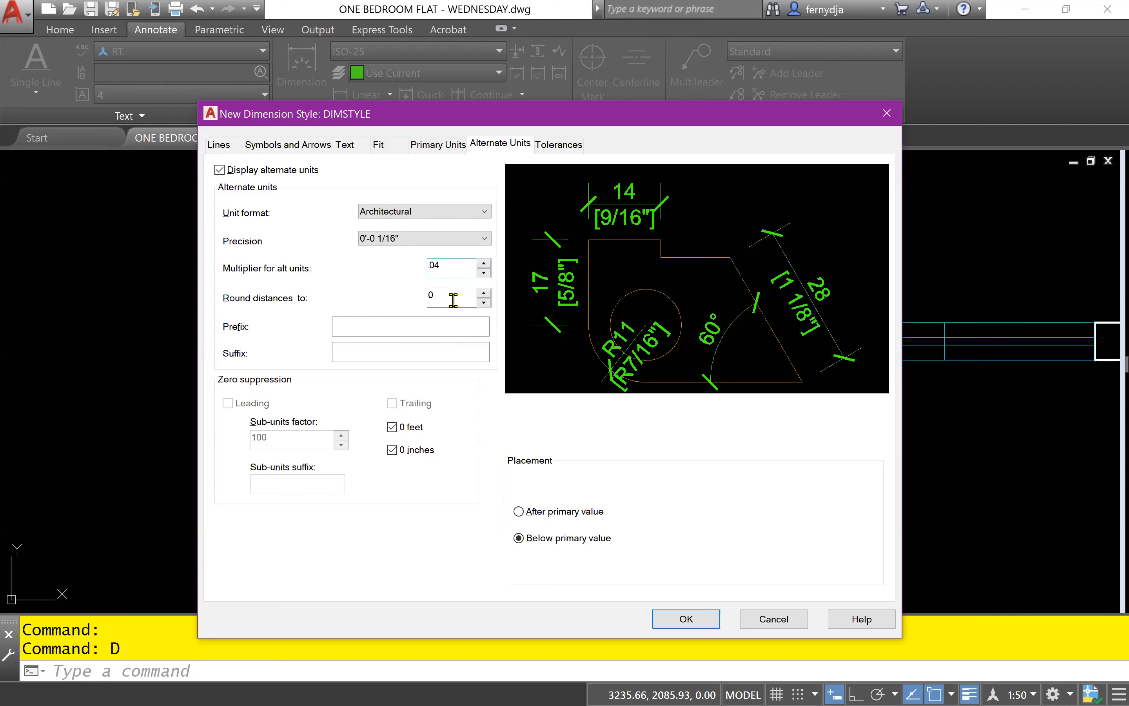
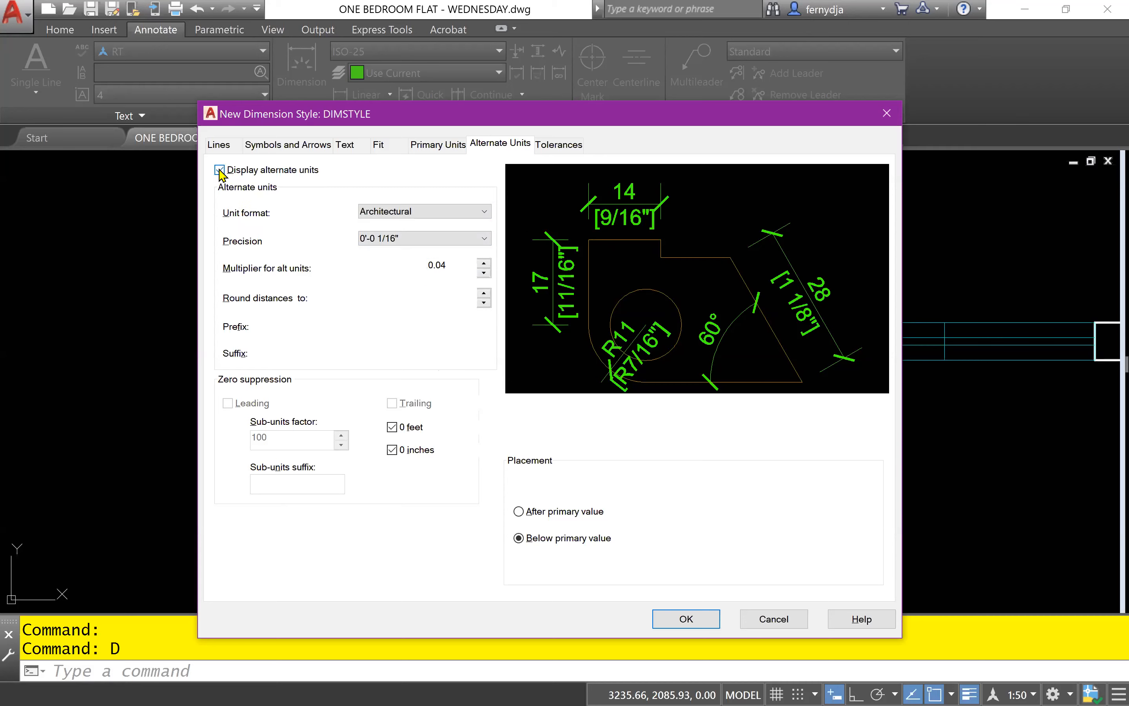
- Turn off the display of alternate units, and review the style's tolerance, line and primary unit settings
{"action": "left_click", "coordinate": [220, 169]}
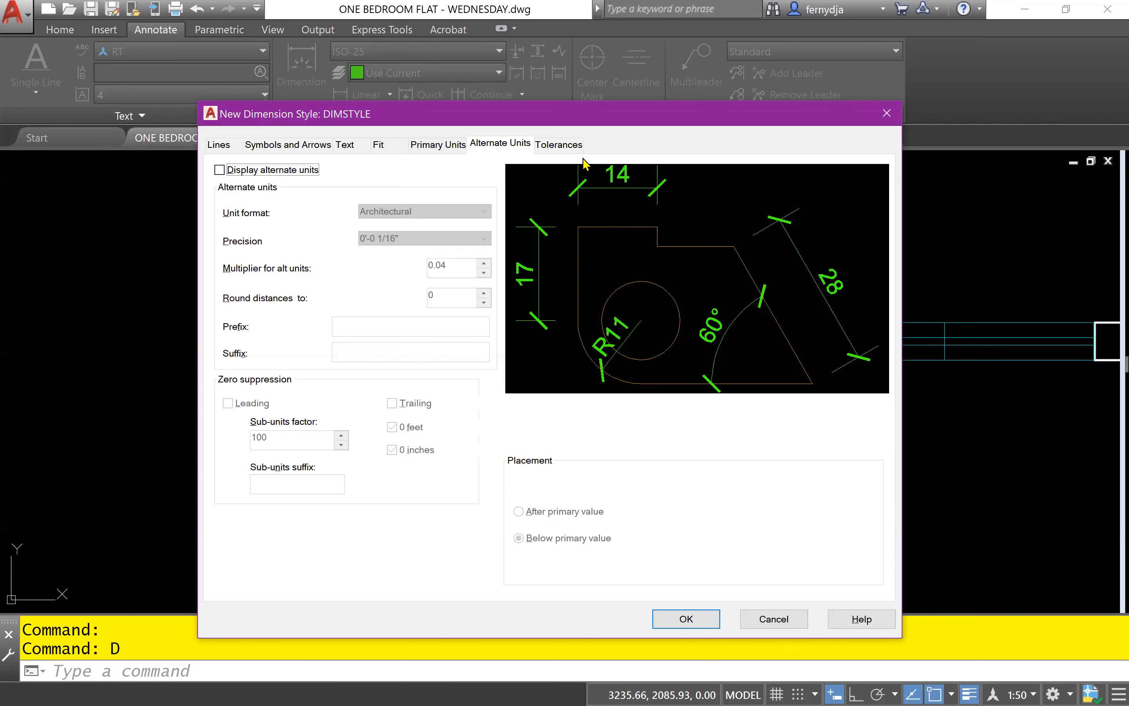
{"action": "left_click", "coordinate": [559, 145]}
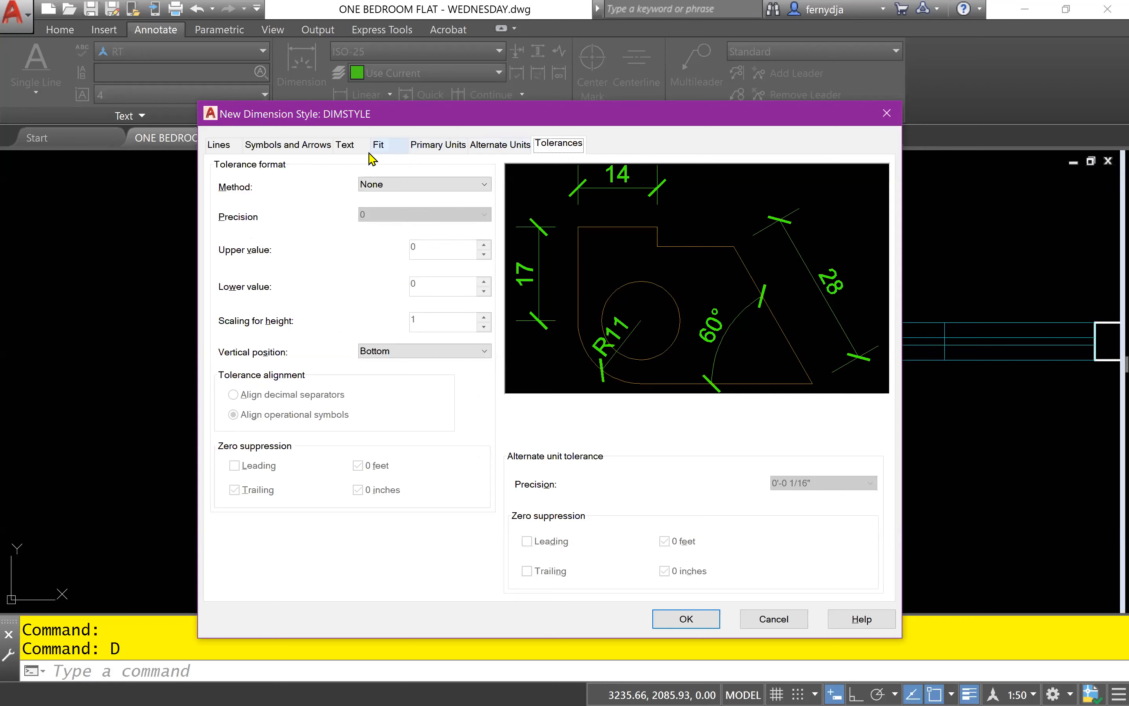
{"action": "left_click", "coordinate": [218, 147]}
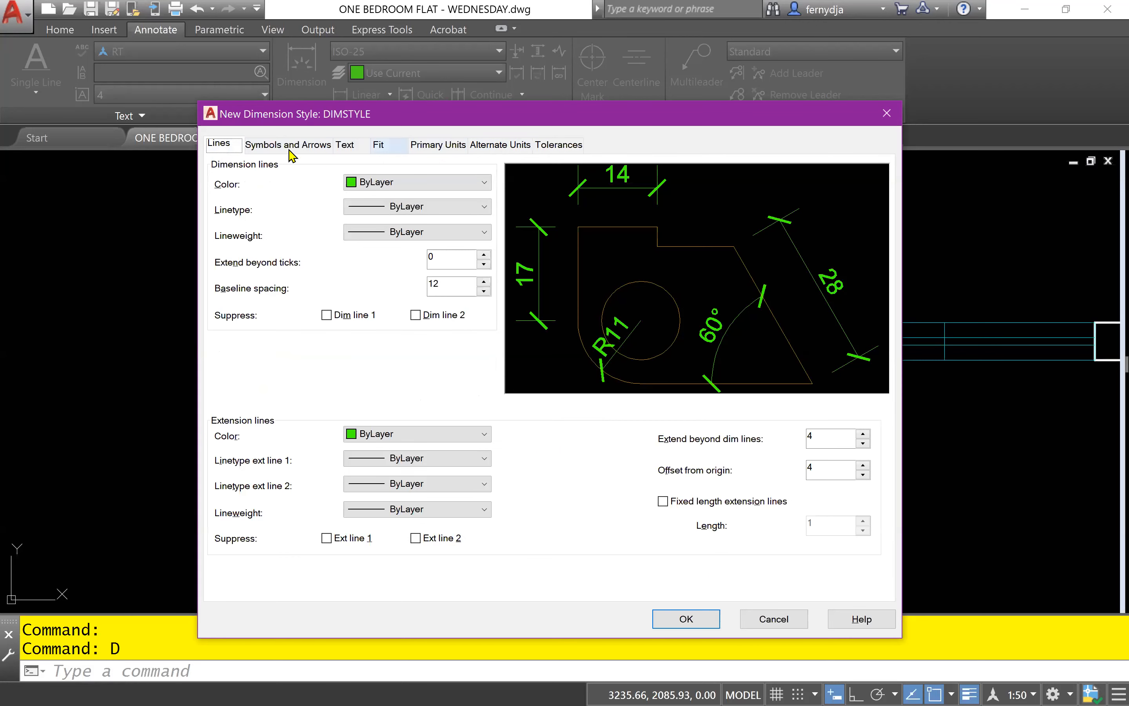
{"action": "left_click", "coordinate": [434, 148]}
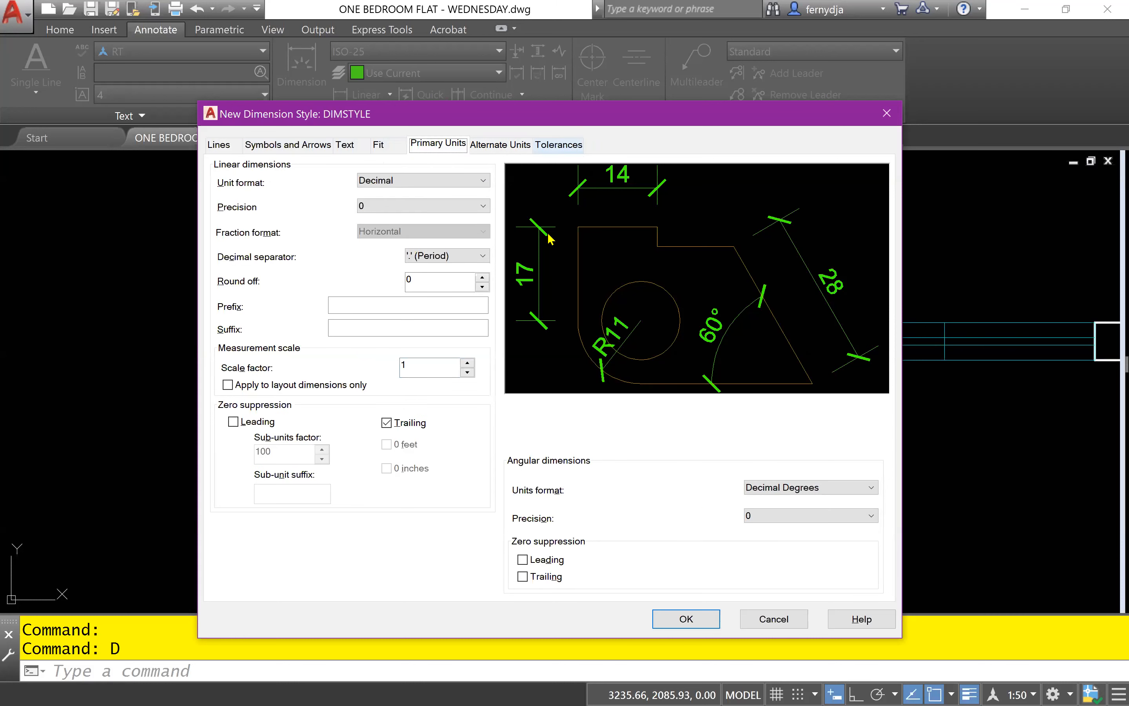
- Save the new dimension style, close the Dimension Style Manager, and check the drawing's available dimension styles
{"action": "left_click", "coordinate": [698, 615]}
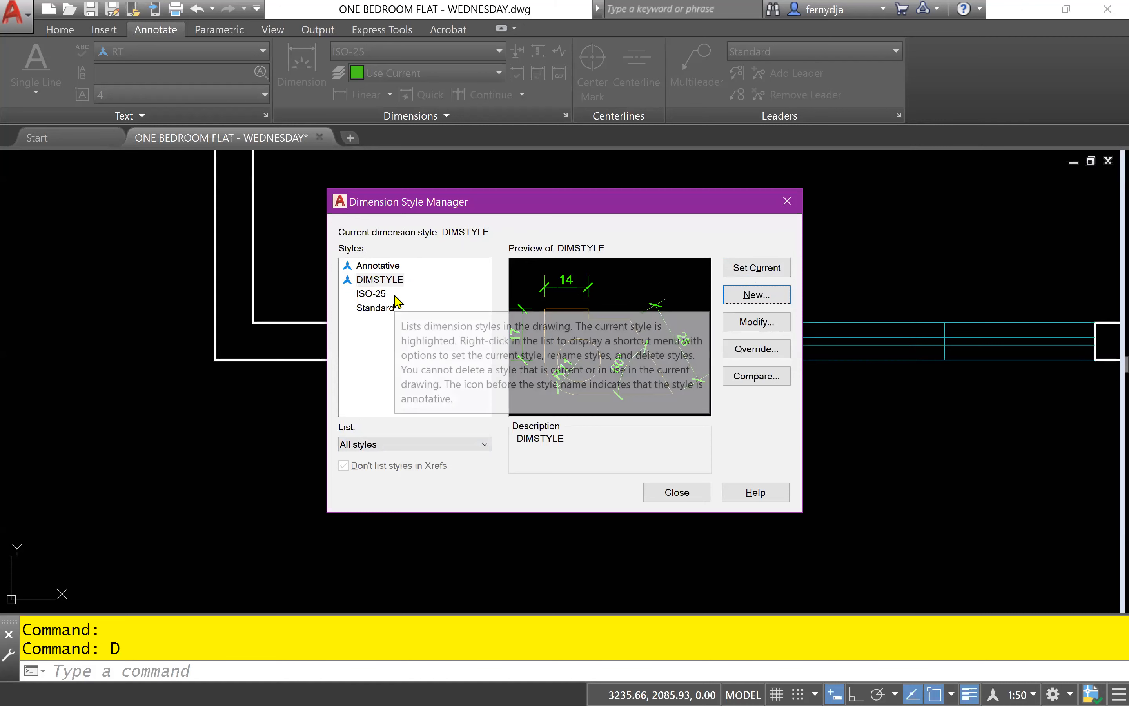
{"action": "left_click", "coordinate": [671, 493]}
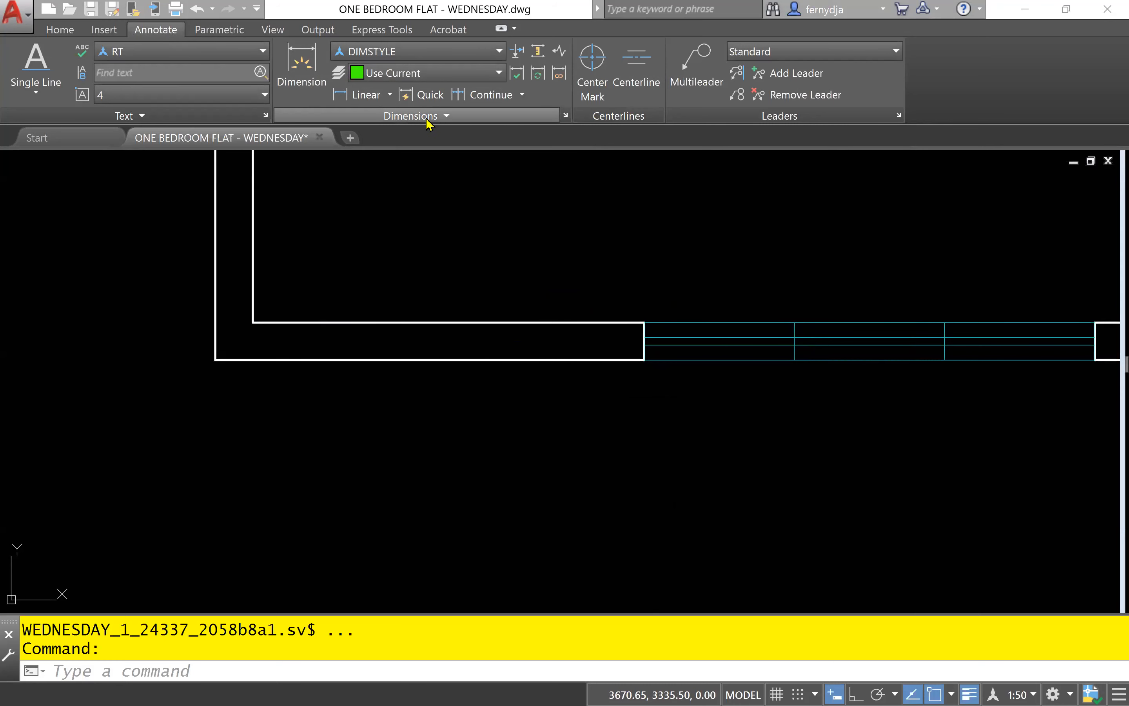
{"action": "left_click", "coordinate": [391, 52]}
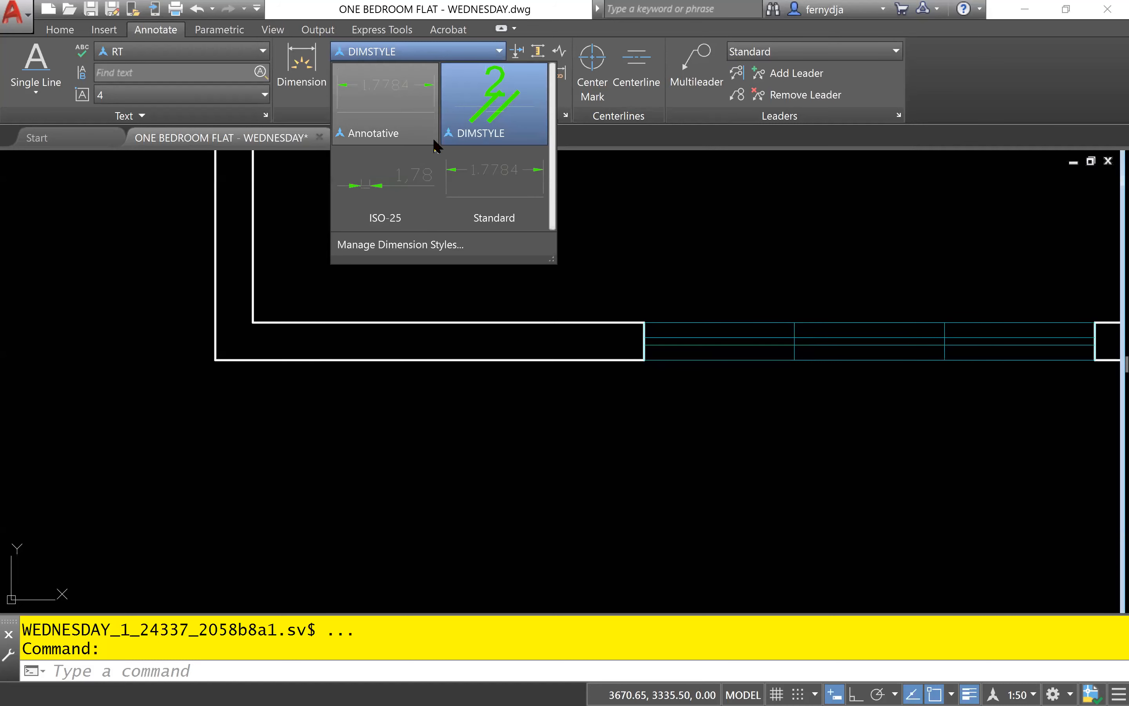
{"action": "left_click", "coordinate": [682, 197]}
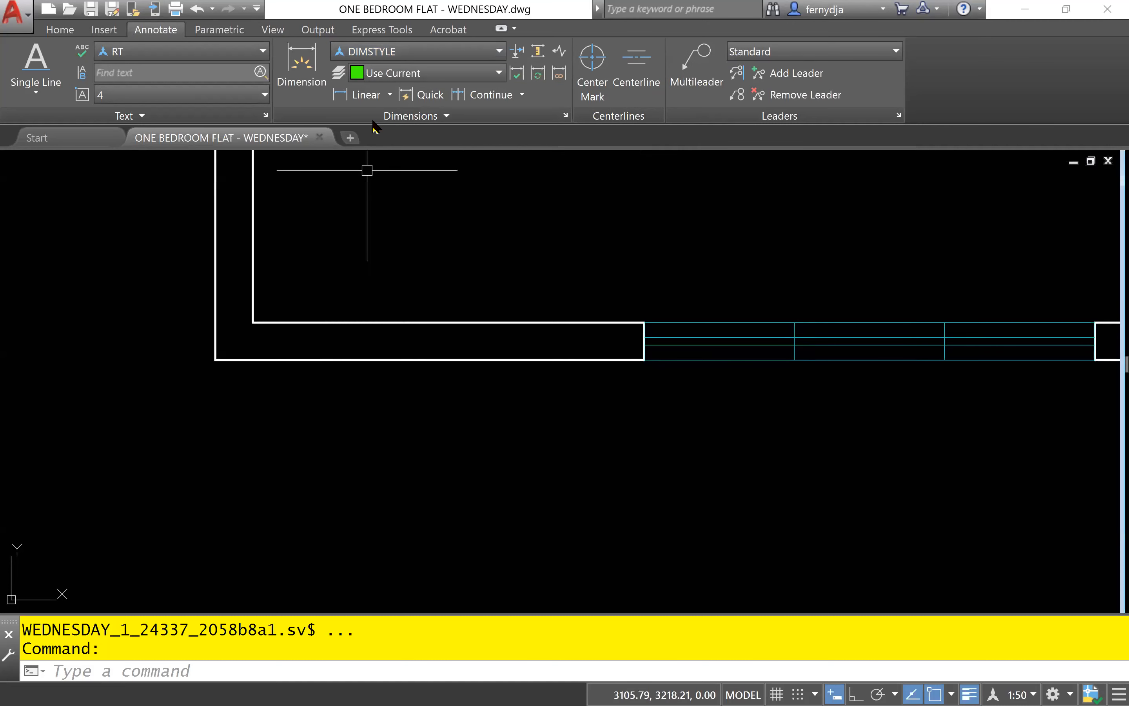
- Add a linear dimension from the flat's lower-left outer corner to the window's near edge, placed 600 below the wall
{"action": "left_click", "coordinate": [367, 95]}
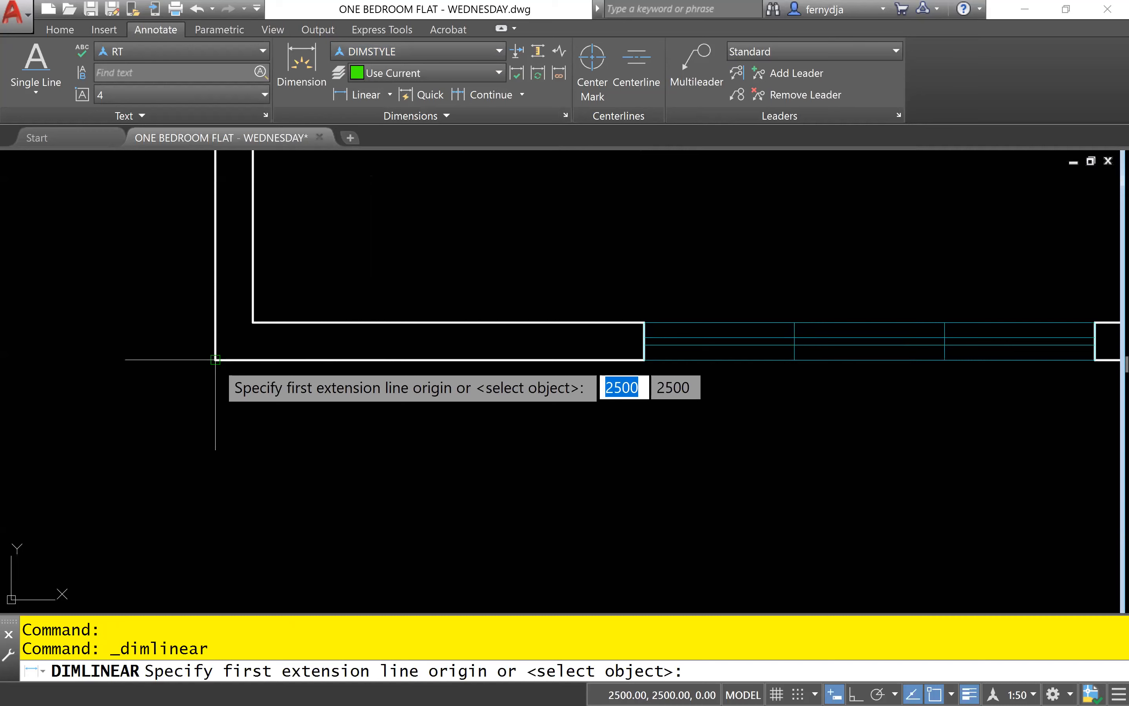
{"action": "left_click", "coordinate": [219, 364]}
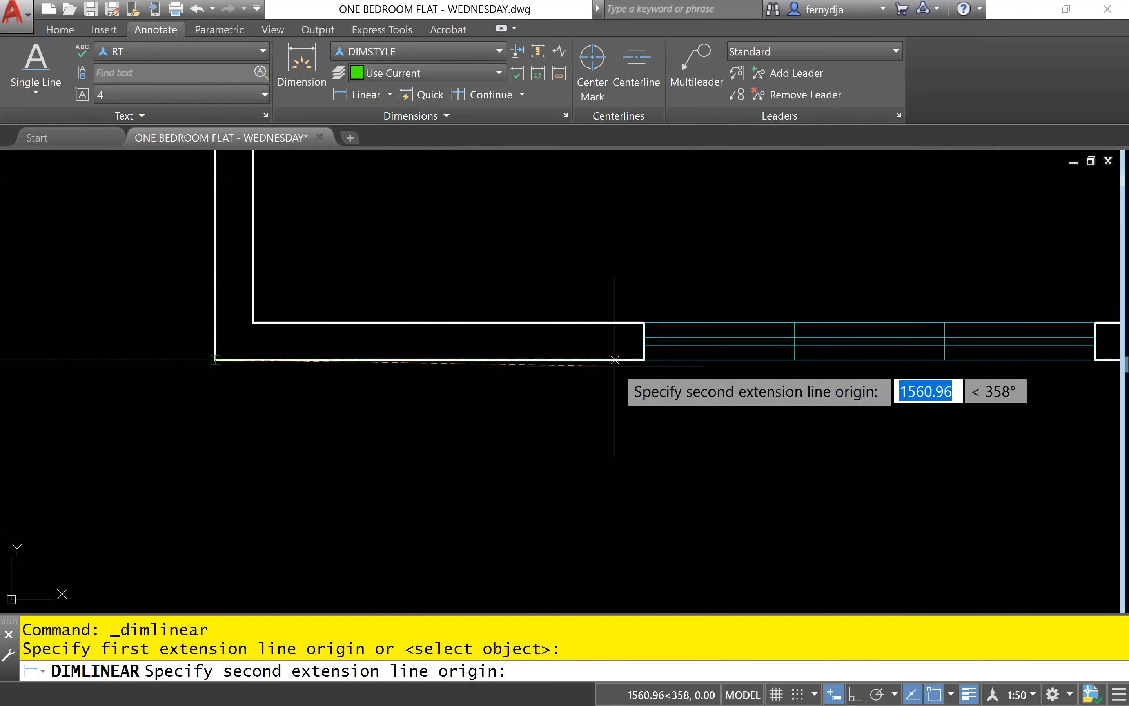
{"action": "left_click", "coordinate": [640, 360]}
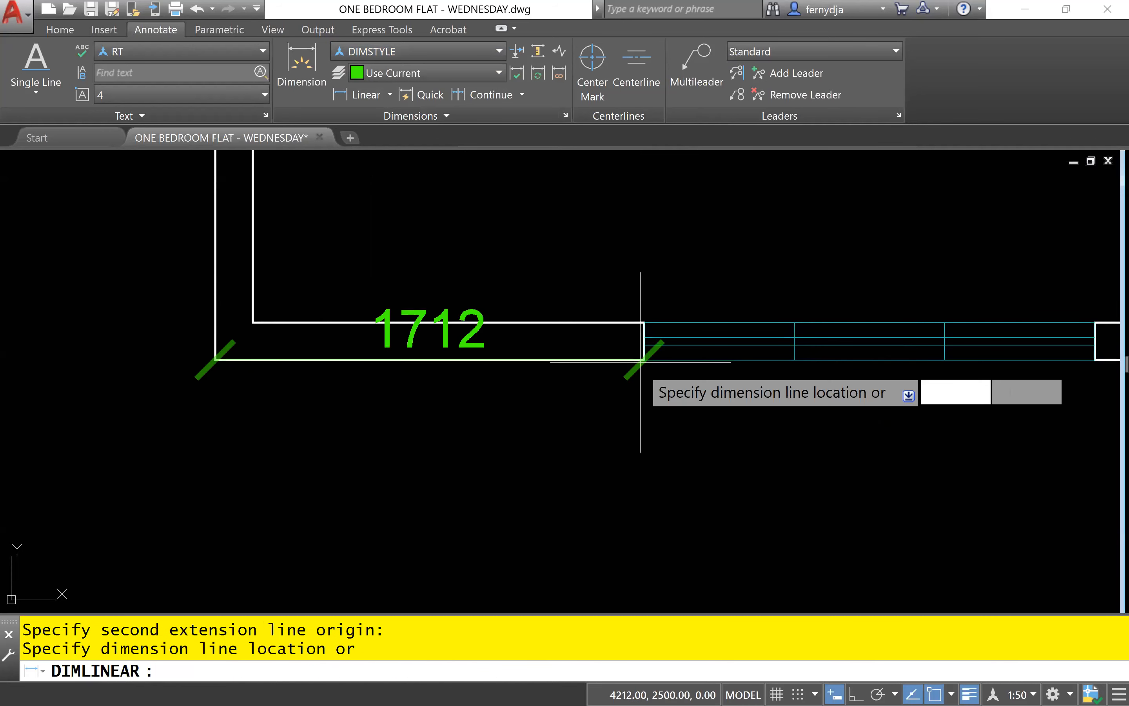
{"action": "middle_click_drag", "start_coordinate": [569, 461], "coordinate": [575, 298]}
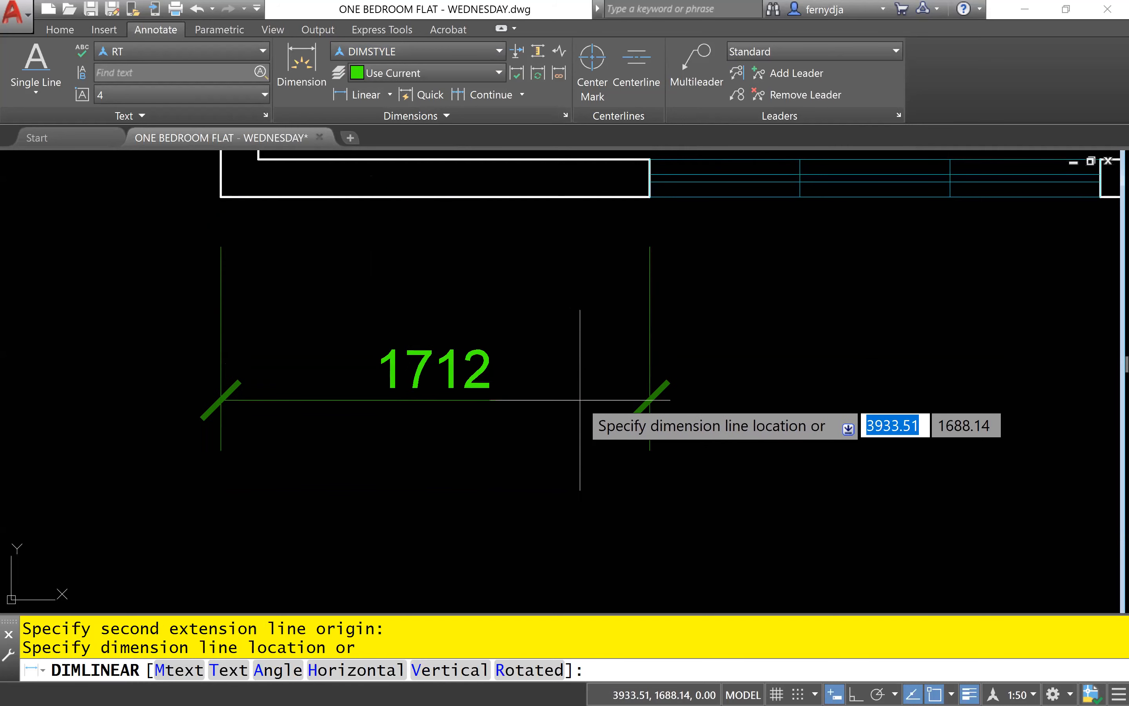
{"action": "middle_click_drag", "start_coordinate": [583, 351], "coordinate": [581, 279]}
{"action": "scroll", "coordinate": [554, 518], "scroll_direction": "down", "scroll_amount": 4}
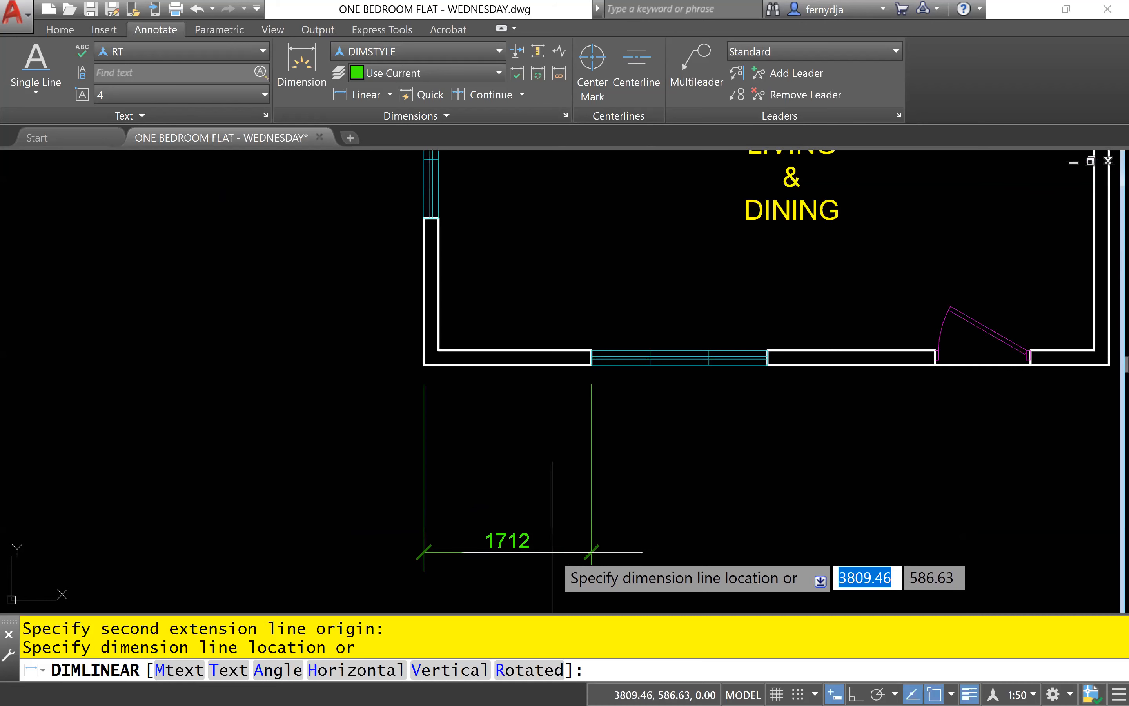
{"action": "type", "text": "600"}
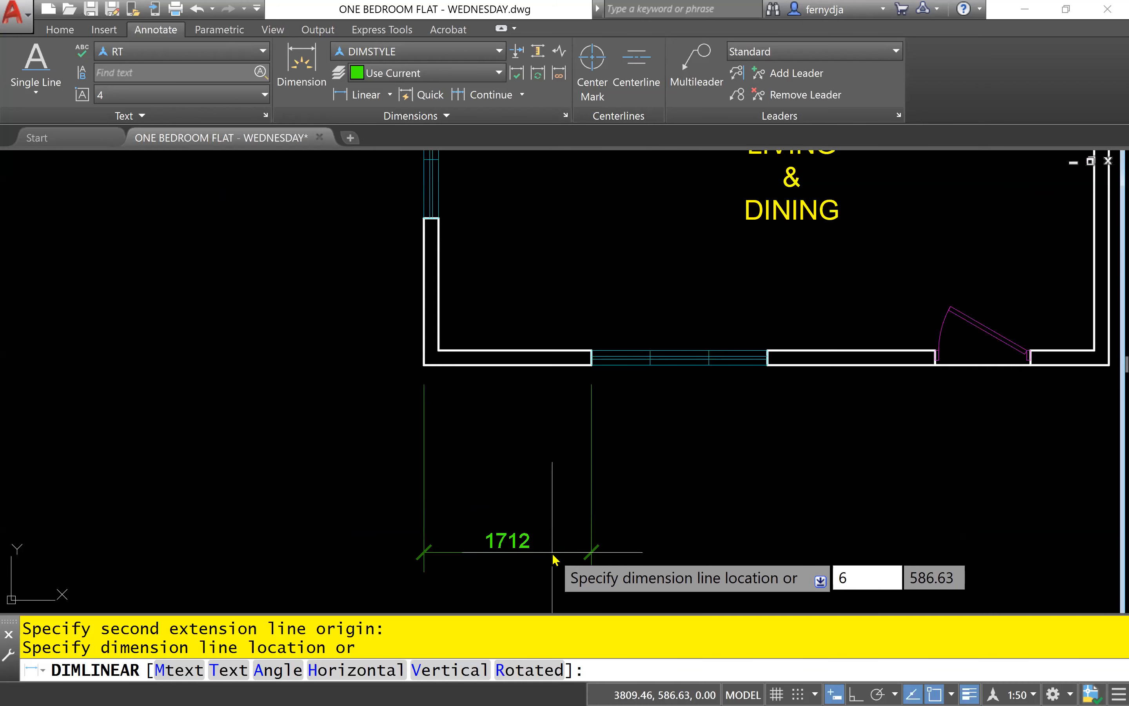
{"action": "key", "text": "Return"}
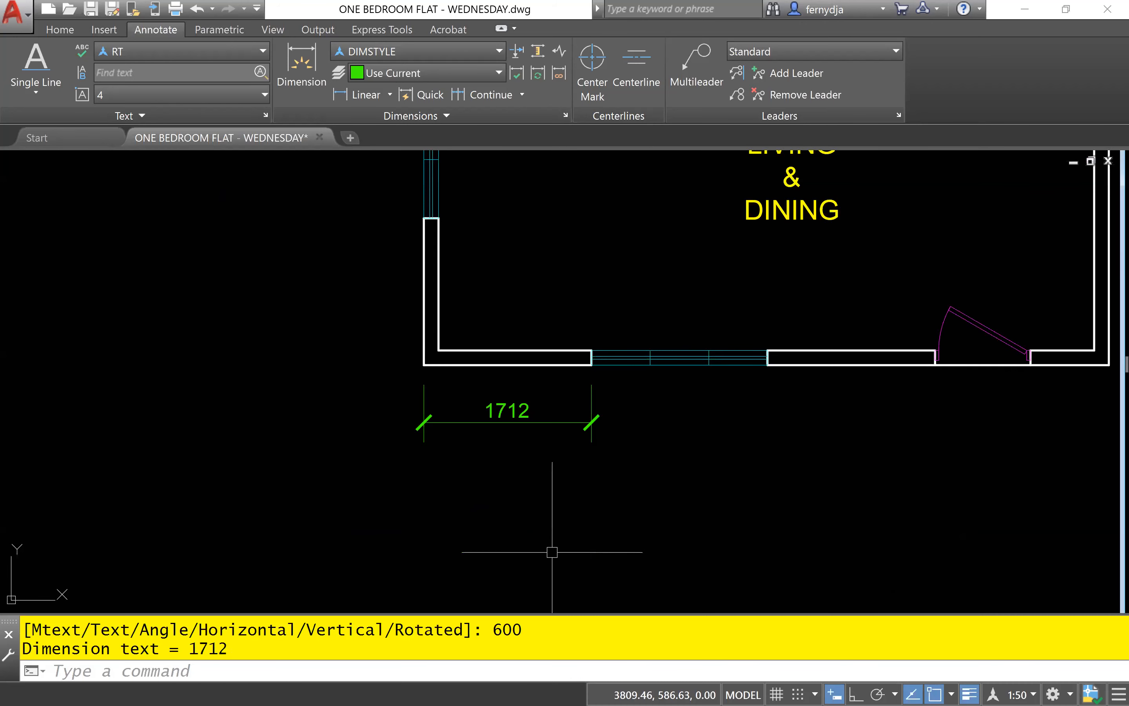
{"action": "scroll", "coordinate": [499, 393], "scroll_direction": "up", "scroll_amount": 4}
{"action": "middle_click_drag", "start_coordinate": [499, 393], "coordinate": [602, 392]}
{"action": "type", "text": "DI"}
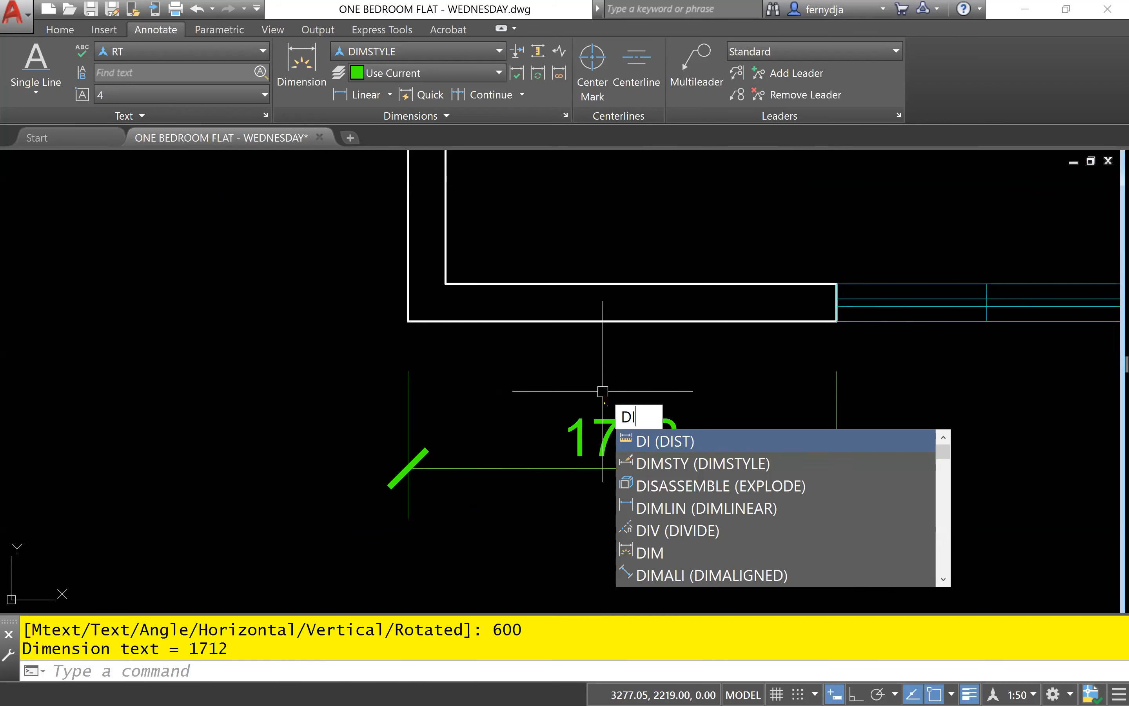
{"action": "key", "text": "Return"}
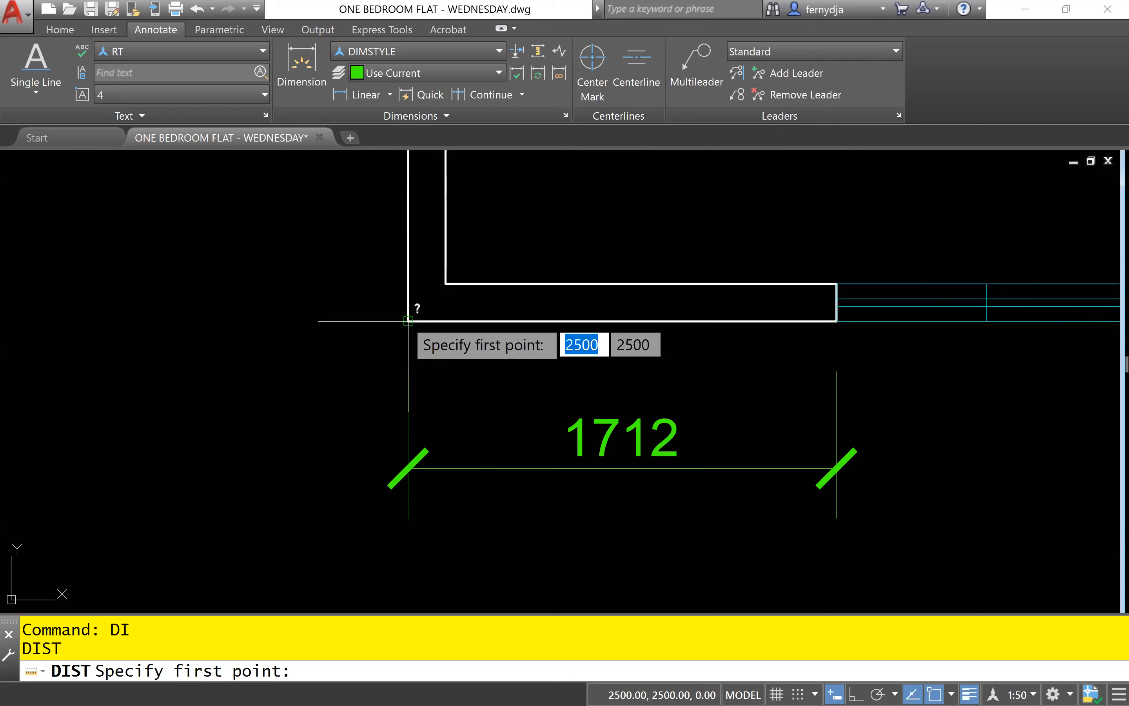
{"action": "left_click", "coordinate": [408, 319]}
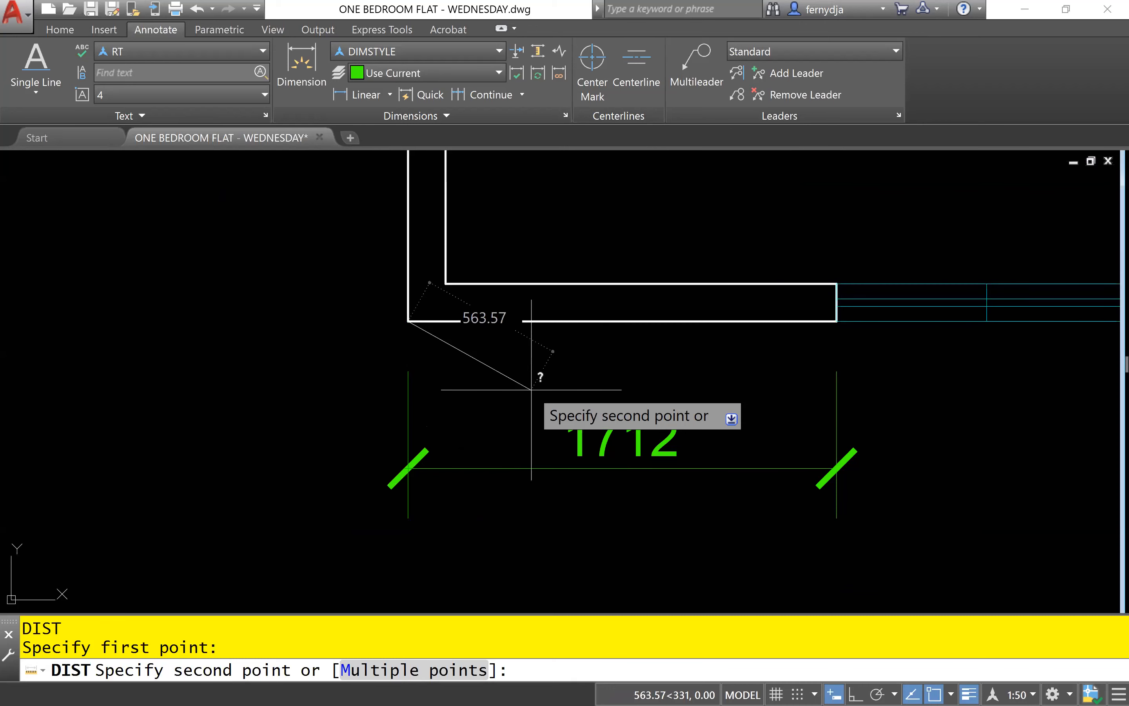
{"action": "key", "text": "Escape"}
{"action": "key", "text": "Escape"}
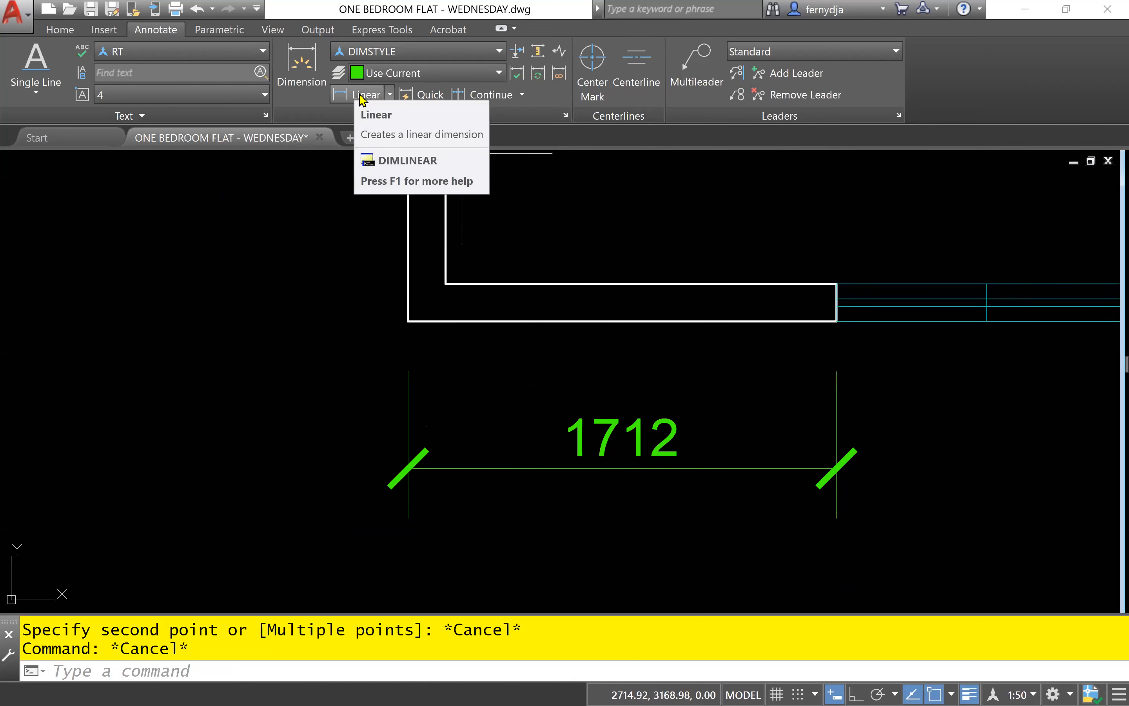
- Dimension the same wall segment between the outer corner and the window again, with the dimension line offset 600 below the wall
{"action": "left_click", "coordinate": [359, 96]}
{"action": "left_click", "coordinate": [407, 321]}
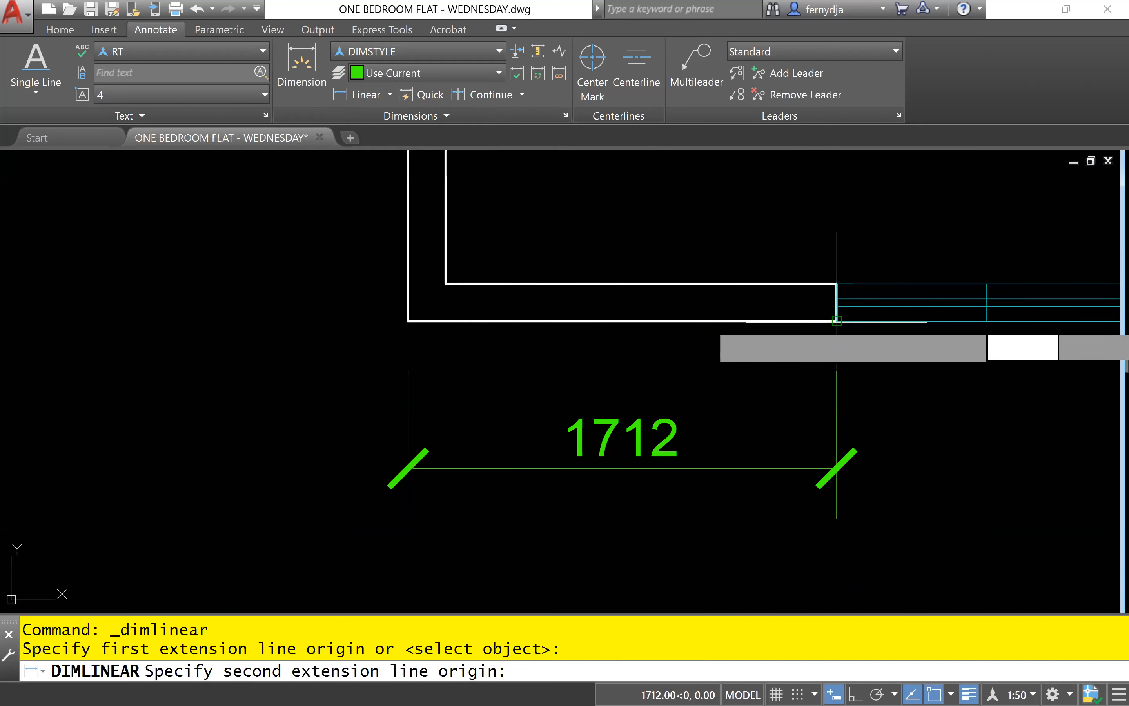
{"action": "left_click", "coordinate": [836, 321]}
{"action": "middle_click_drag", "start_coordinate": [821, 488], "coordinate": [805, 250]}
{"action": "scroll", "coordinate": [730, 415], "scroll_direction": "down", "scroll_amount": 6}
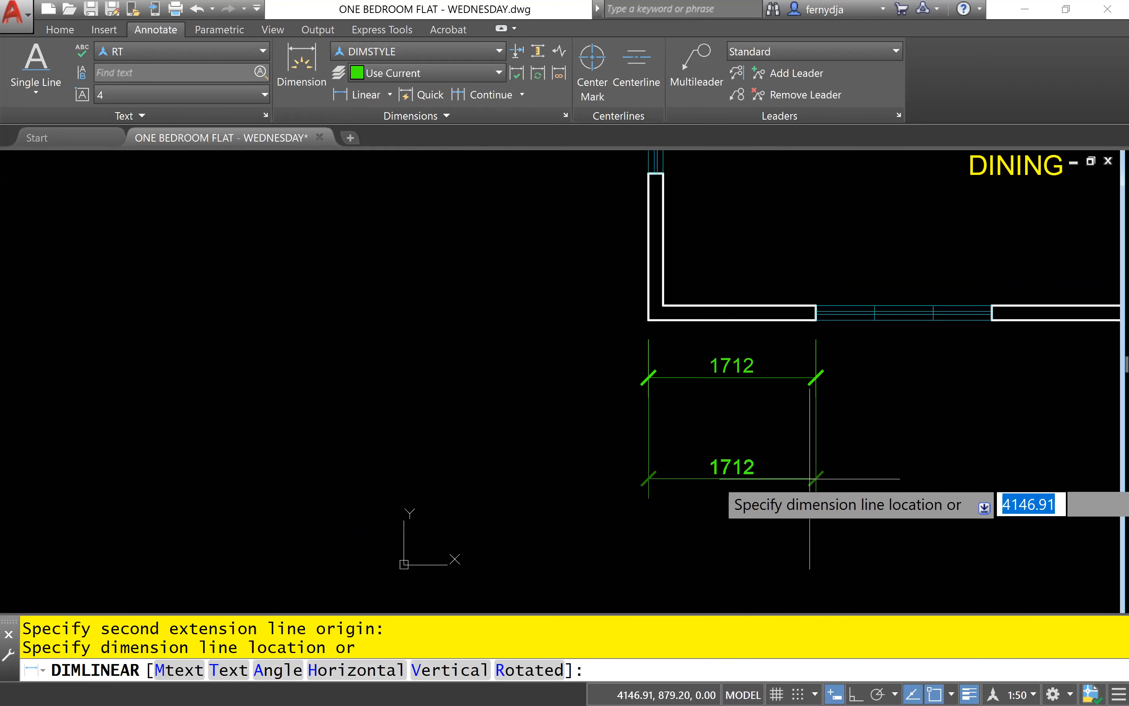
{"action": "scroll", "coordinate": [717, 405], "scroll_direction": "up", "scroll_amount": 4}
{"action": "scroll", "coordinate": [712, 405], "scroll_direction": "down", "scroll_amount": 4}
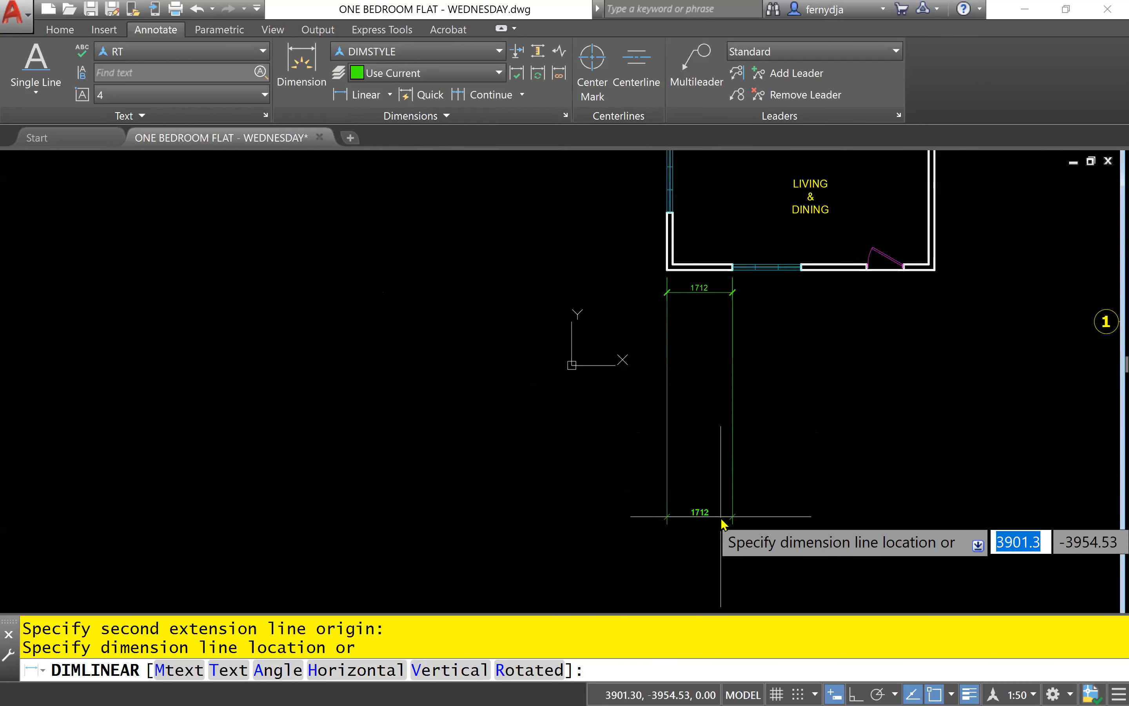
{"action": "type", "text": "600"}
{"action": "key", "text": "Return"}
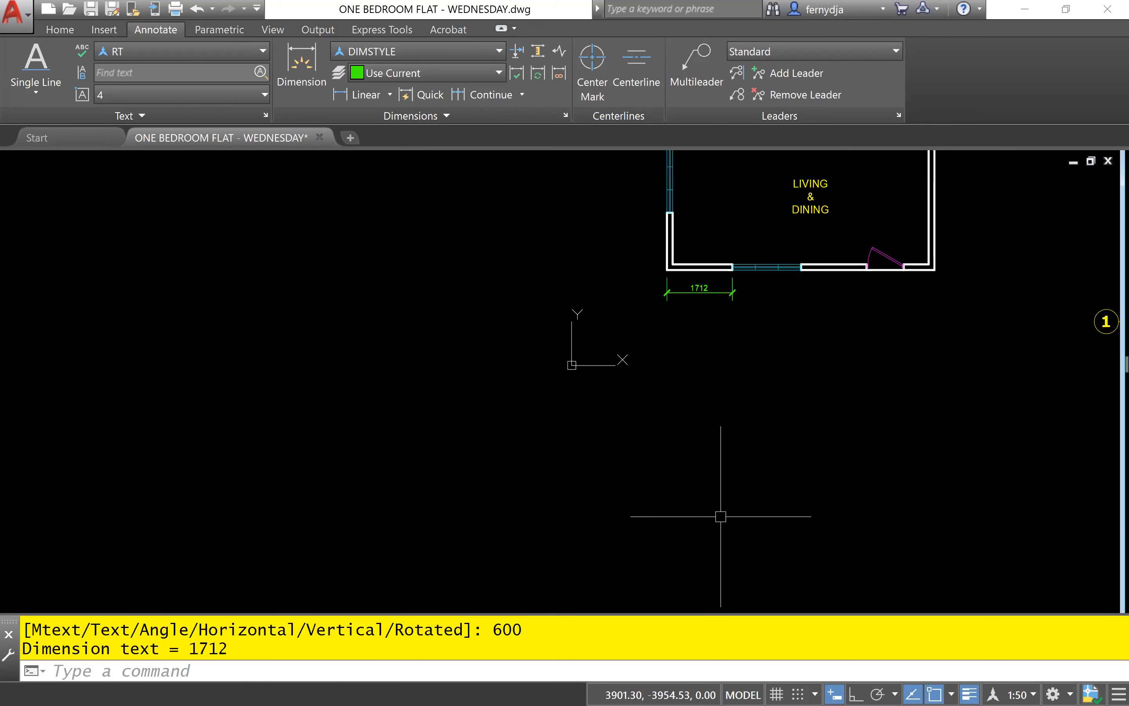
- Erase both overlapping linear dimensions below the flat's lower-left wall segment
{"action": "scroll", "coordinate": [681, 290], "scroll_direction": "up", "scroll_amount": 5}
{"action": "scroll", "coordinate": [662, 358], "scroll_direction": "up", "scroll_amount": 5}
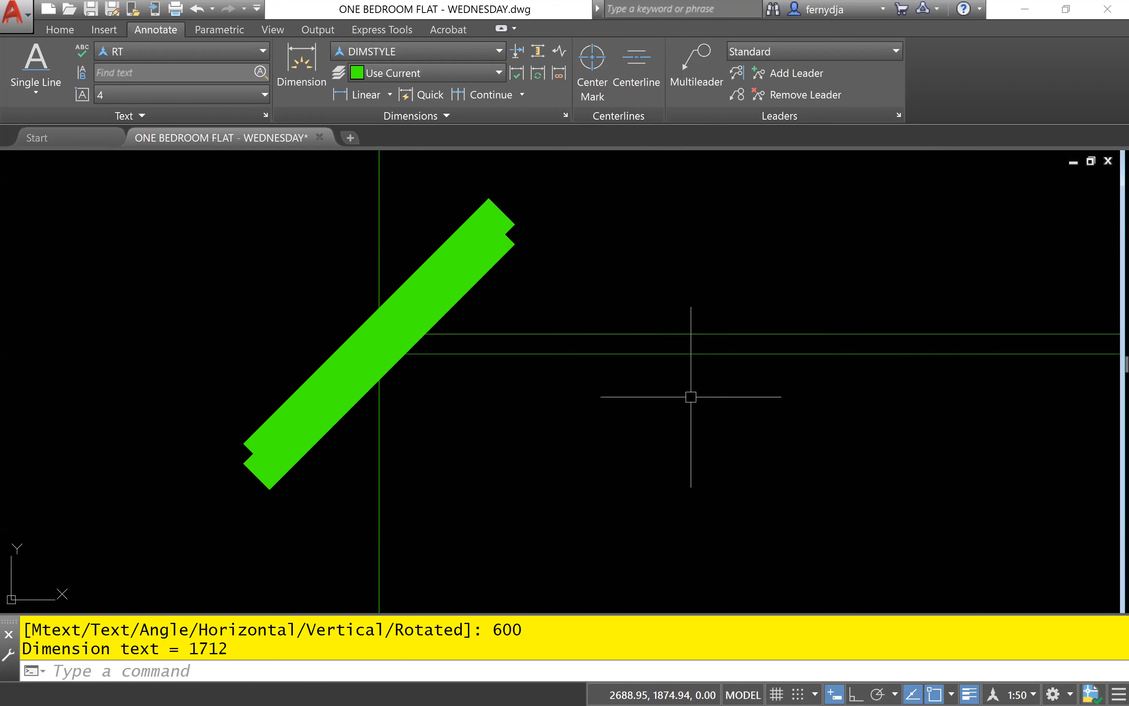
{"action": "left_click", "coordinate": [689, 395]}
{"action": "left_click", "coordinate": [587, 290]}
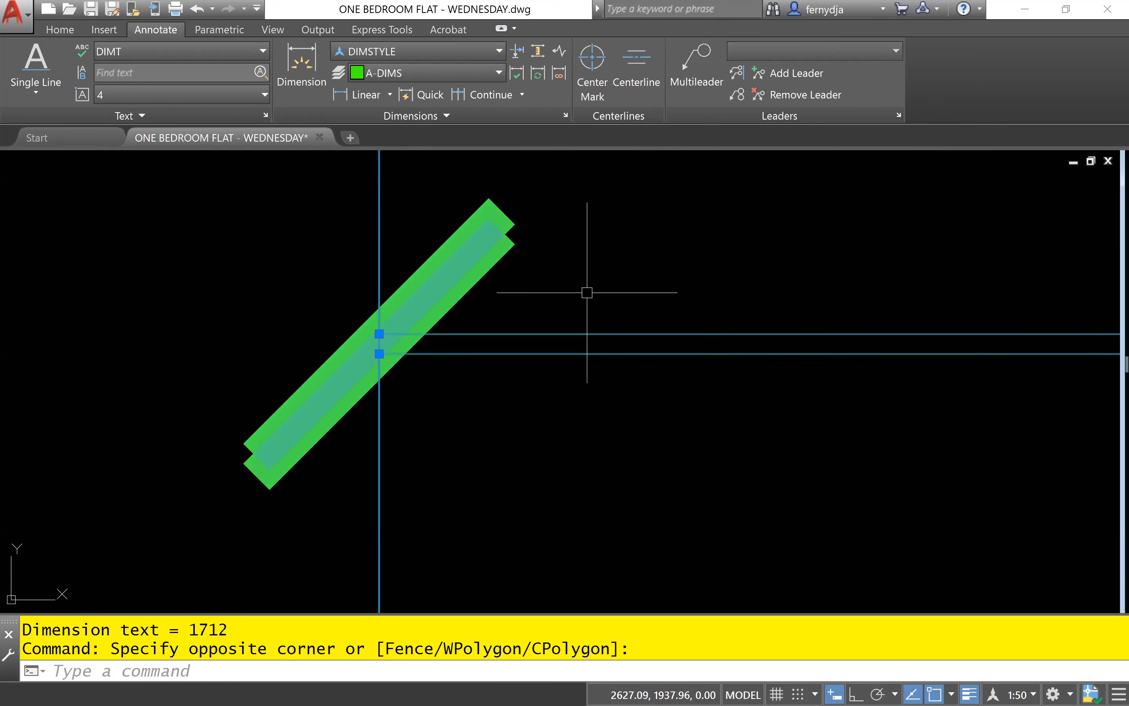
{"action": "type", "text": "e"}
{"action": "key", "text": "Return"}
{"action": "scroll", "coordinate": [693, 348], "scroll_direction": "down", "scroll_amount": 4}
{"action": "scroll", "coordinate": [730, 358], "scroll_direction": "up", "scroll_amount": 1}
{"action": "middle_click_drag", "start_coordinate": [730, 358], "coordinate": [473, 436]}
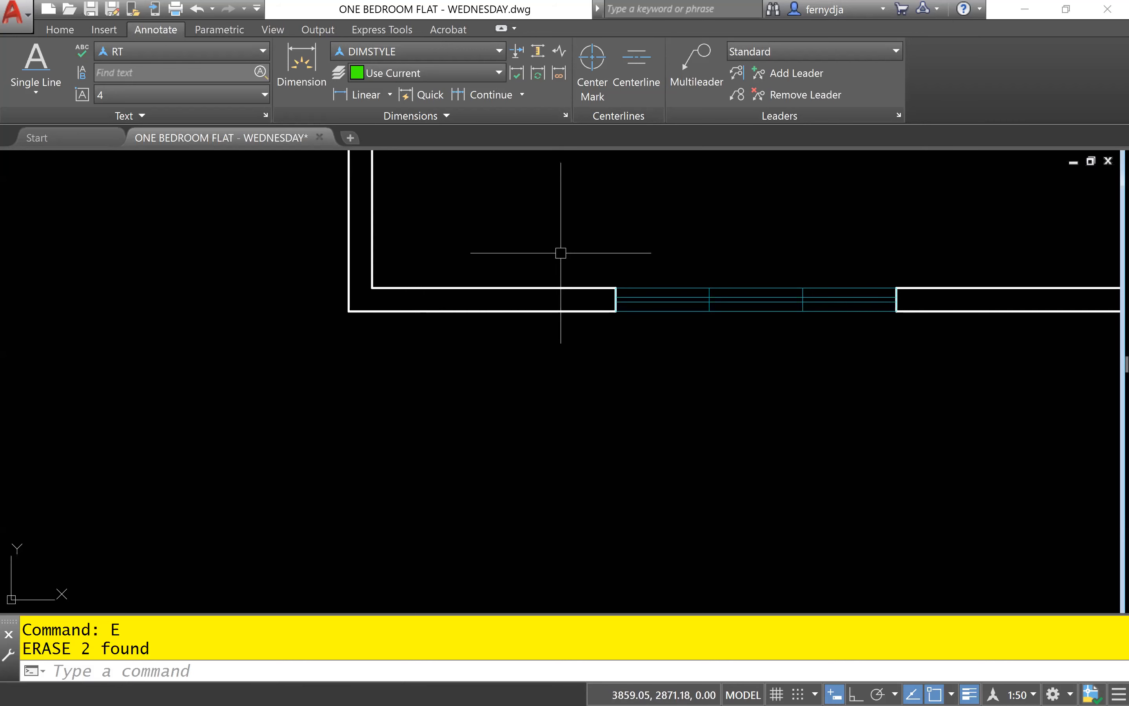
- Make layer 0 the current layer
{"action": "left_click", "coordinate": [66, 31]}
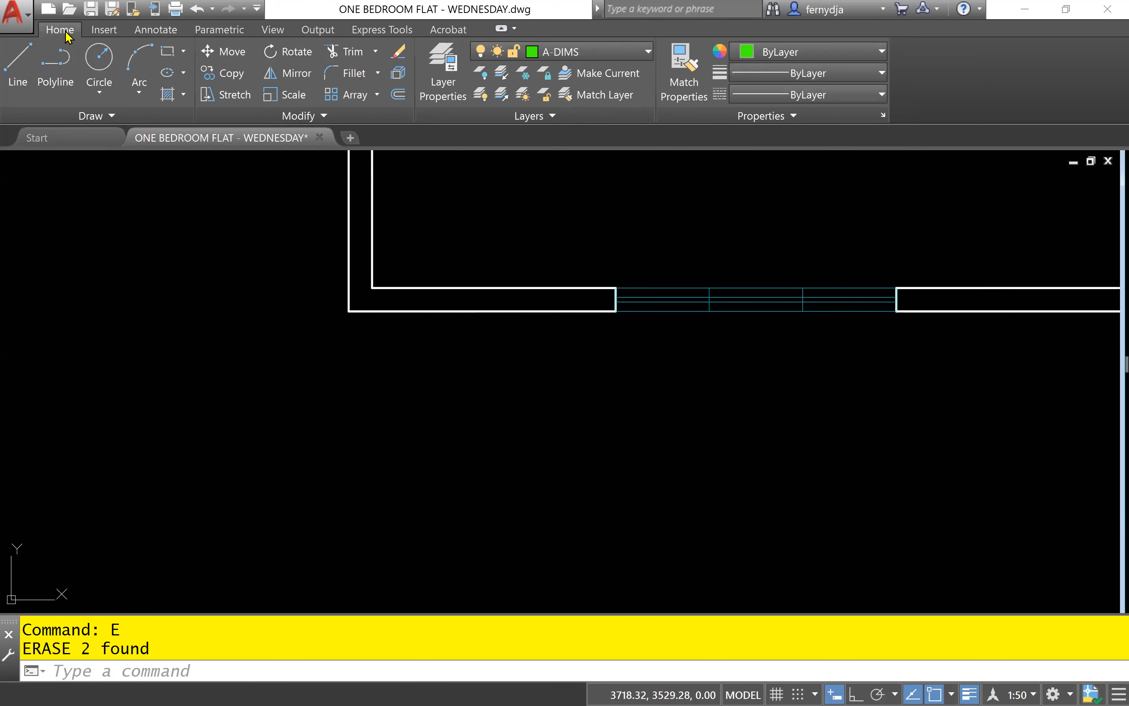
{"action": "left_click", "coordinate": [638, 55]}
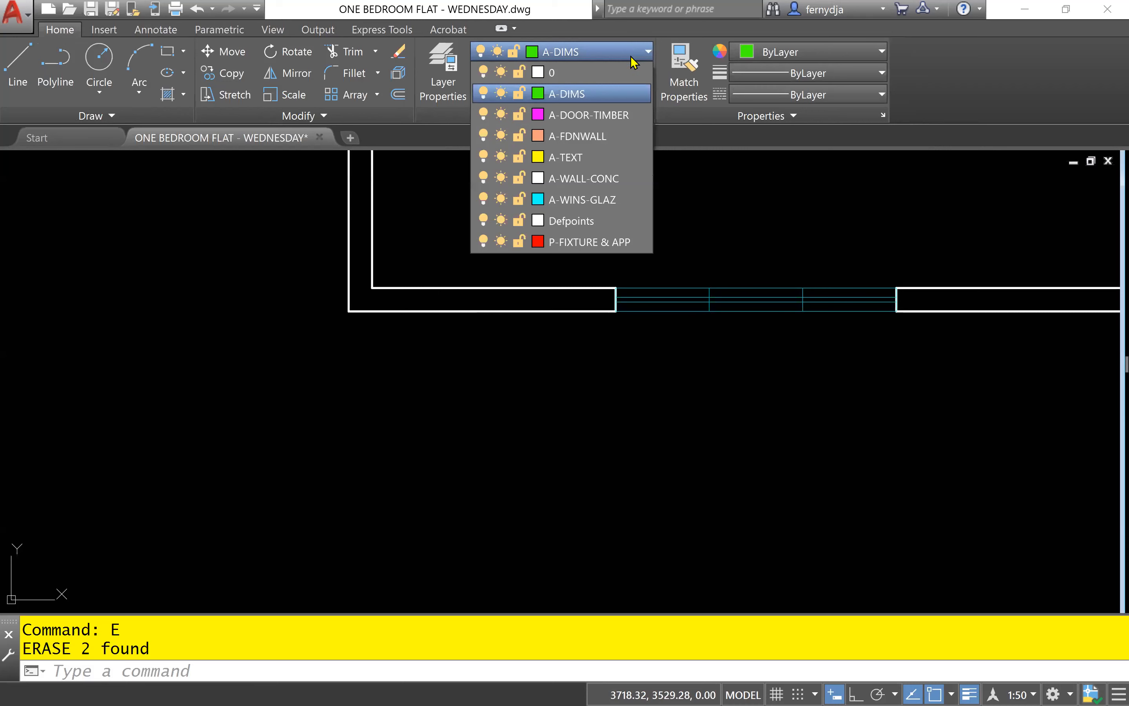
{"action": "left_click", "coordinate": [560, 74]}
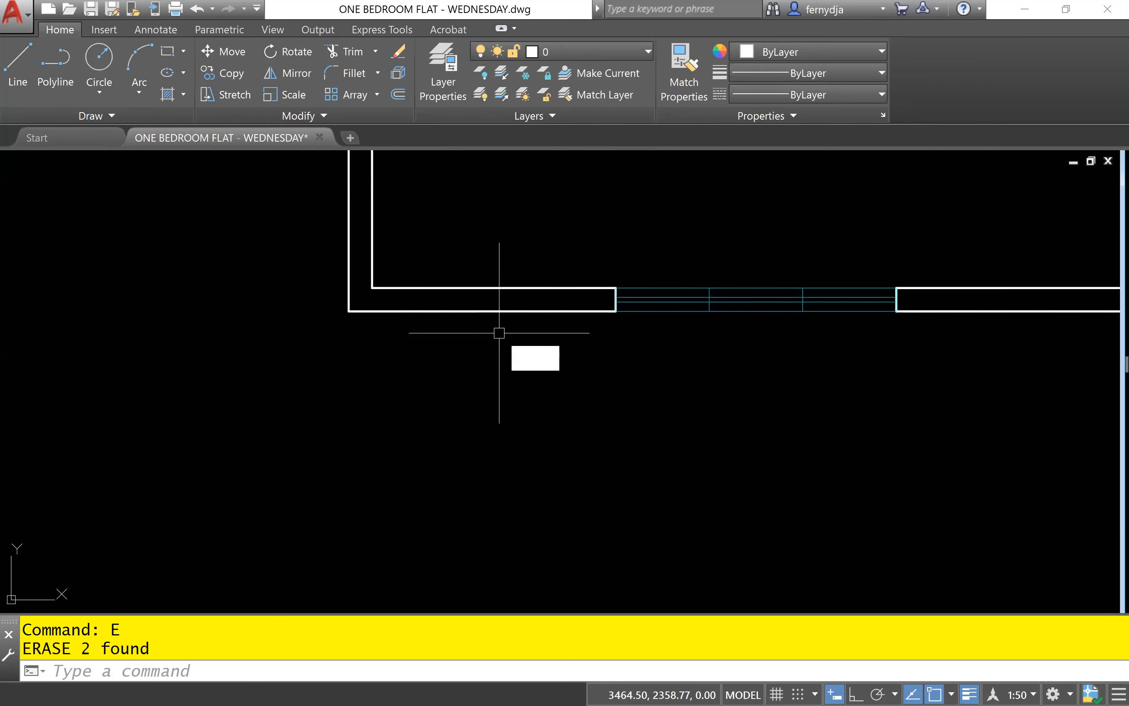
- Offset the outer line of the flat's lower-left bottom wall segment 600 downward, with offset objects placed on the current layer
{"action": "type", "text": "o"}
{"action": "key", "text": "Return"}
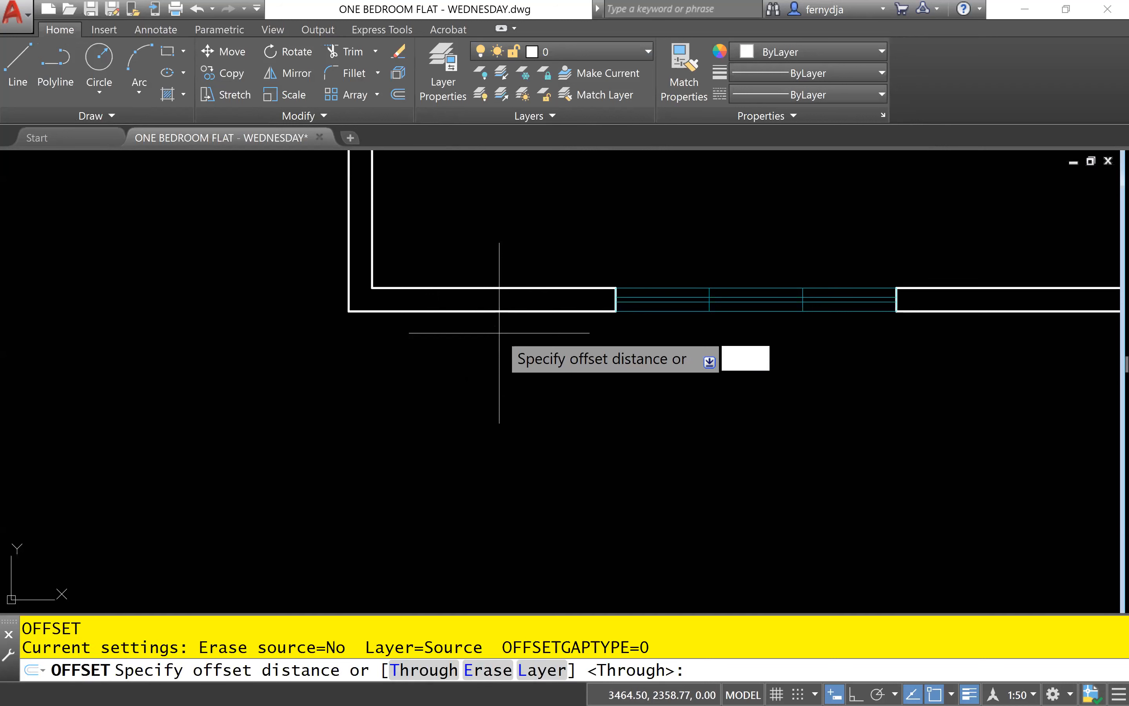
{"action": "type", "text": "l"}
{"action": "key", "text": "Return"}
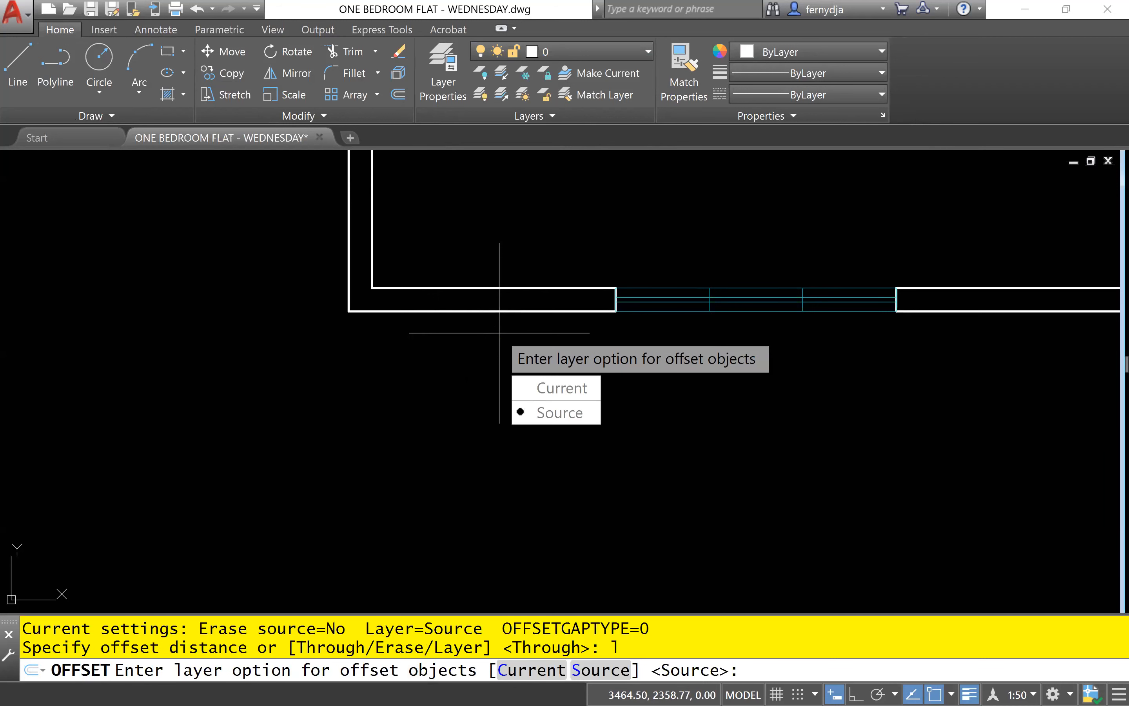
{"action": "type", "text": "c"}
{"action": "key", "text": "Return"}
{"action": "type", "text": "600"}
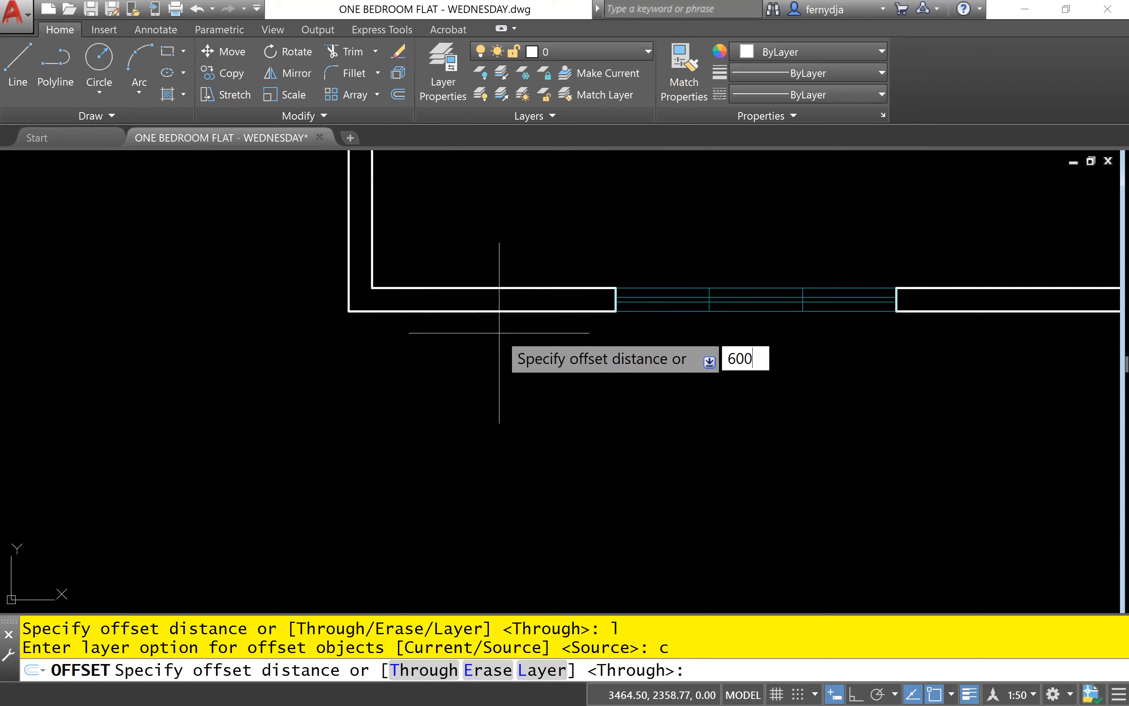
{"action": "key", "text": "Return"}
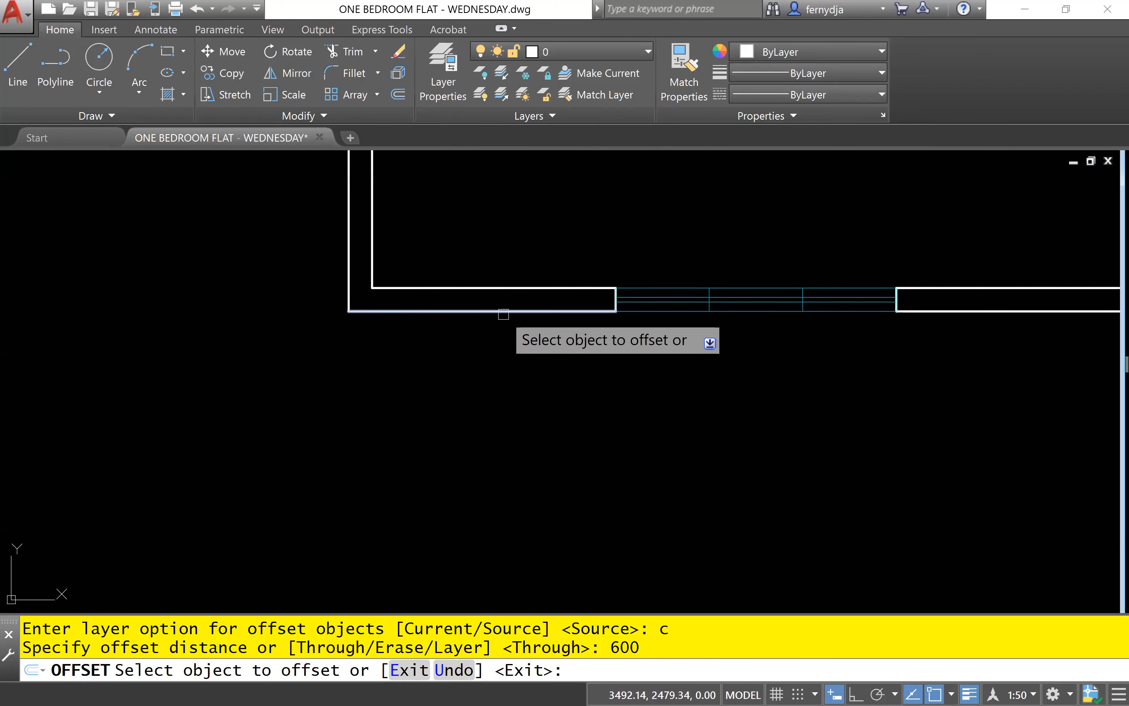
{"action": "left_click", "coordinate": [504, 310]}
{"action": "left_click", "coordinate": [503, 404]}
- Offset the outer lines of both wall segments at the kitchen's upper-left corner 600 outward, one upward and one to the left
{"action": "scroll", "coordinate": [503, 411], "scroll_direction": "down", "scroll_amount": 8}
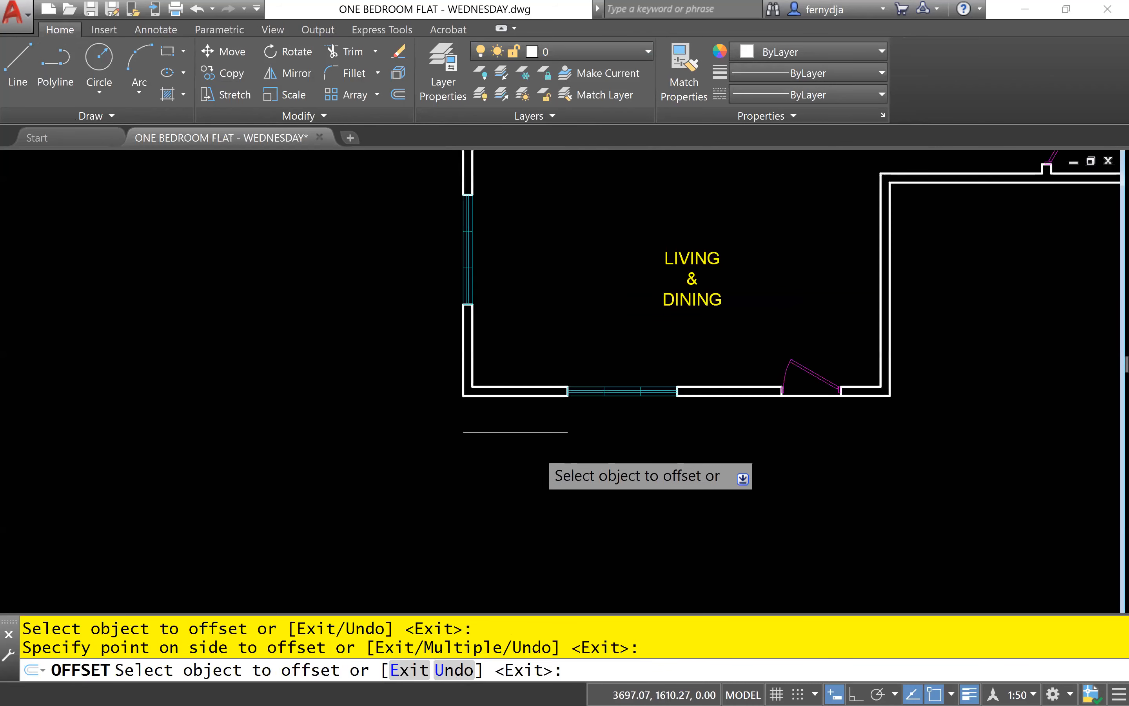
{"action": "scroll", "coordinate": [524, 404], "scroll_direction": "up", "scroll_amount": 6}
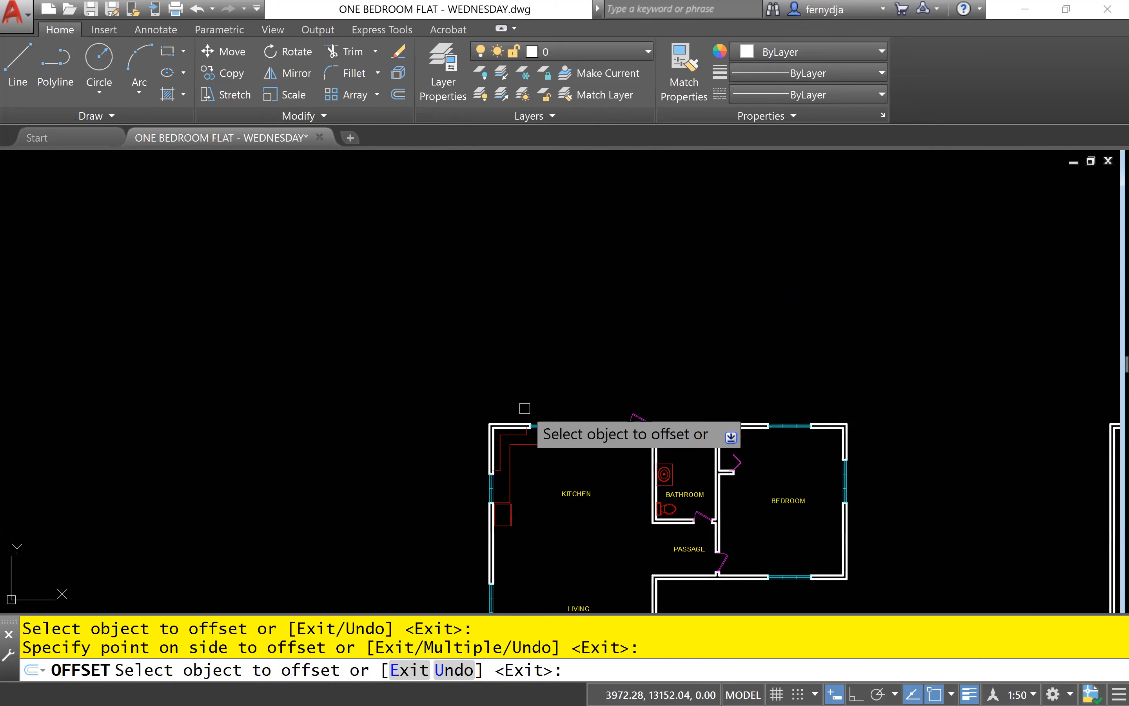
{"action": "left_click", "coordinate": [474, 533]}
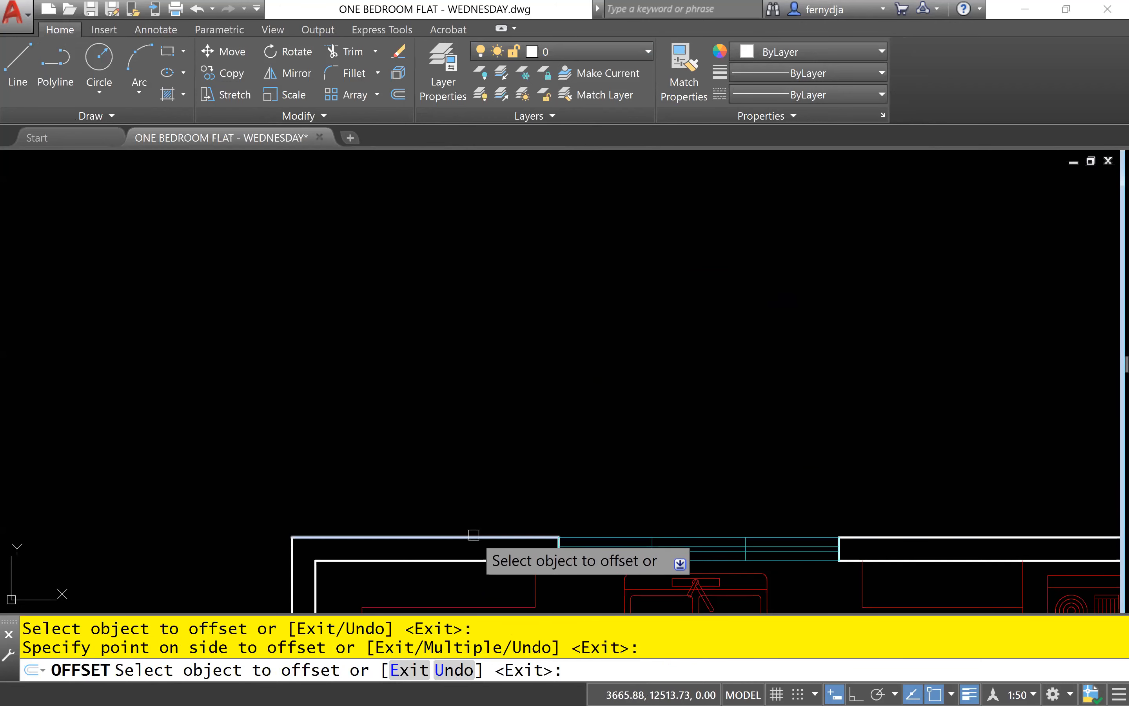
{"action": "left_click", "coordinate": [473, 422]}
{"action": "mouse_move", "coordinate": [473, 422]}
{"action": "middle_mouse_down"}
{"action": "mouse_move", "coordinate": [602, 307]}
{"action": "mouse_move", "coordinate": [630, 219]}
{"action": "middle_mouse_up"}
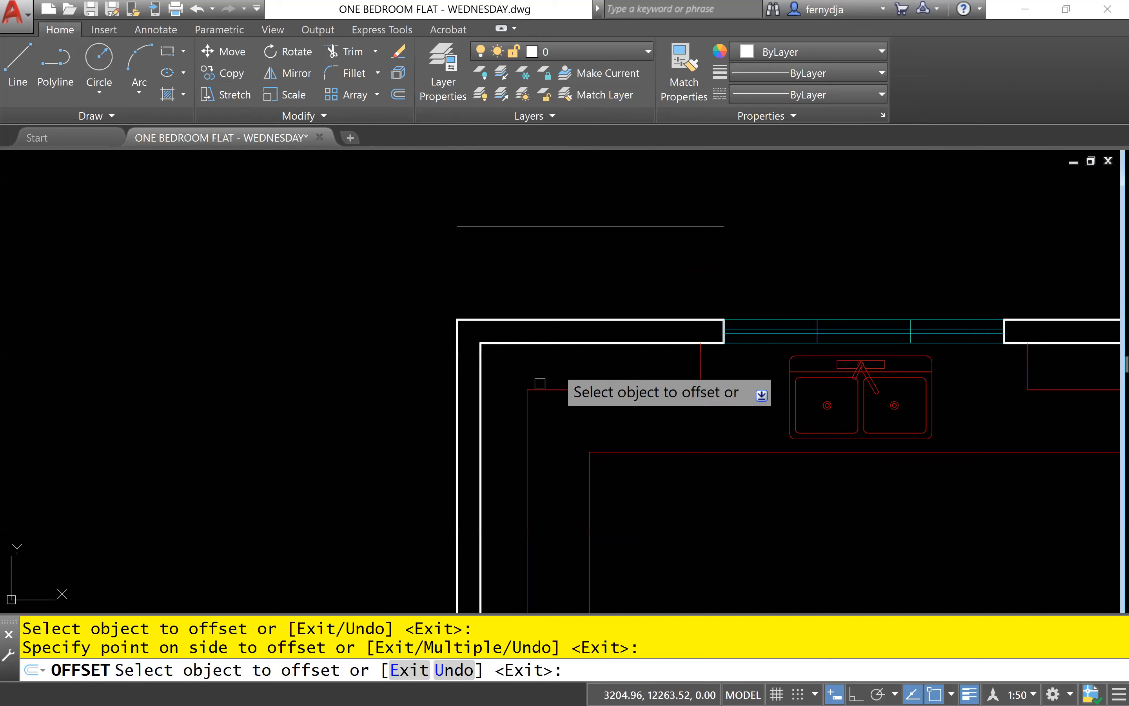
{"action": "scroll", "coordinate": [441, 472], "scroll_direction": "down", "scroll_amount": 4}
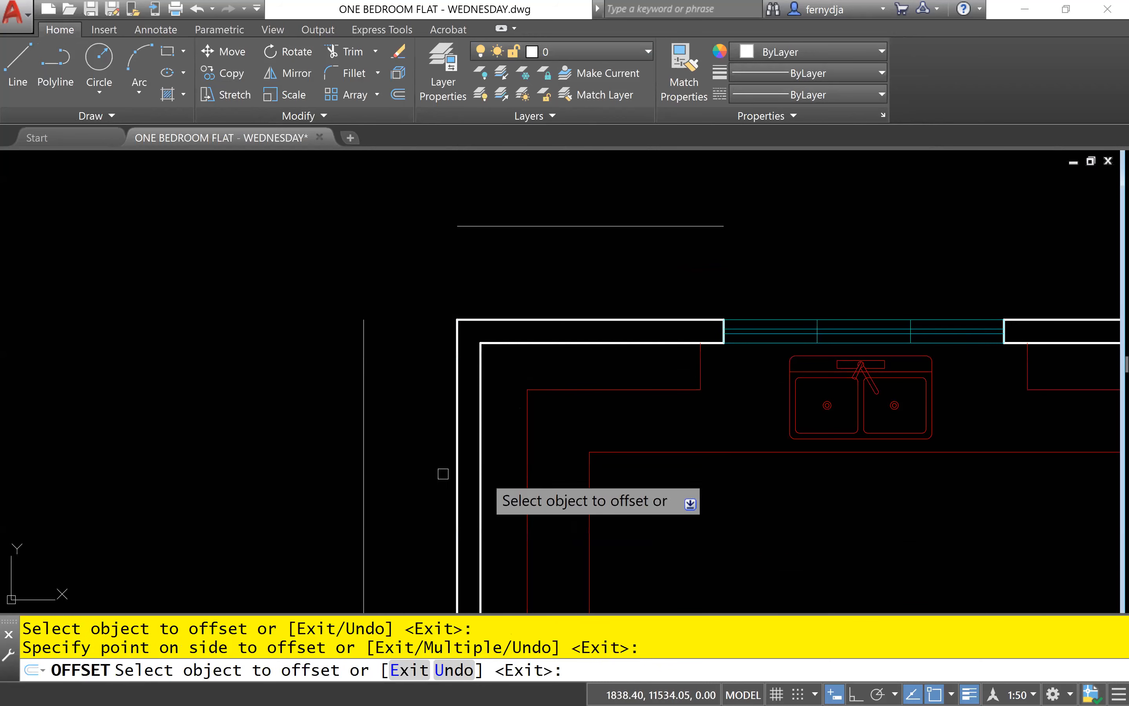
- Offset the bedroom's right wall segment above the window and its bottom wall segment beside the window 600 outward
{"action": "middle_click_drag", "start_coordinate": [788, 418], "coordinate": [444, 416]}
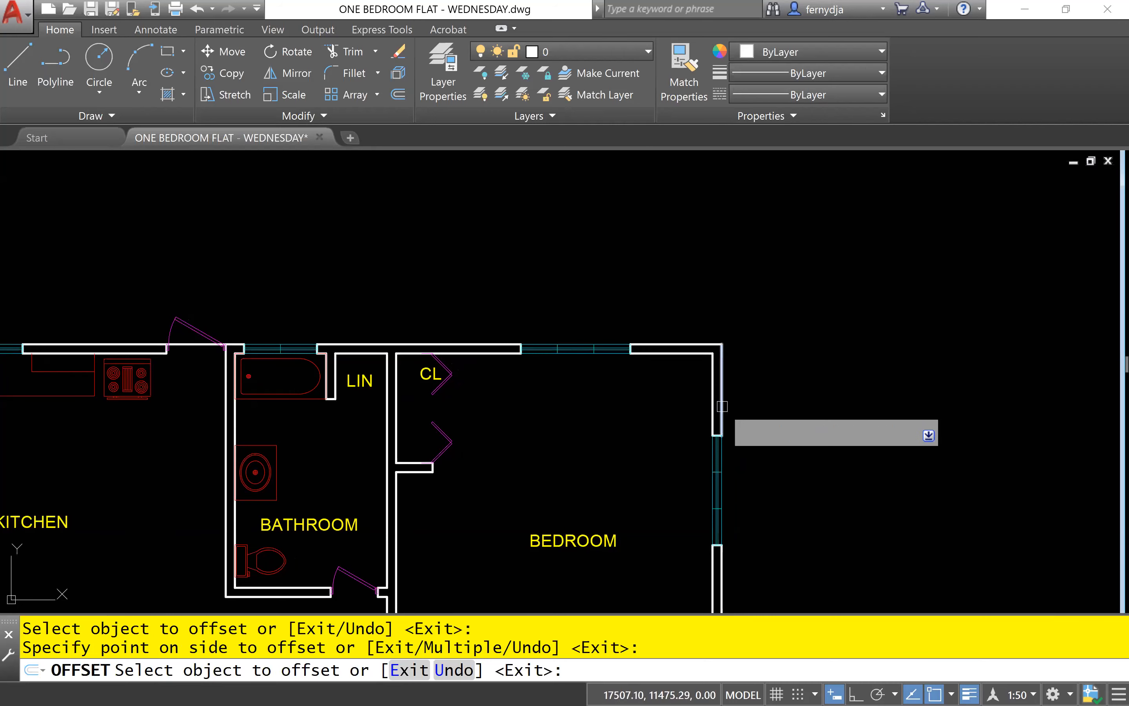
{"action": "left_click", "coordinate": [723, 395]}
{"action": "left_click", "coordinate": [758, 406]}
{"action": "middle_click_drag", "start_coordinate": [779, 466], "coordinate": [824, 209]}
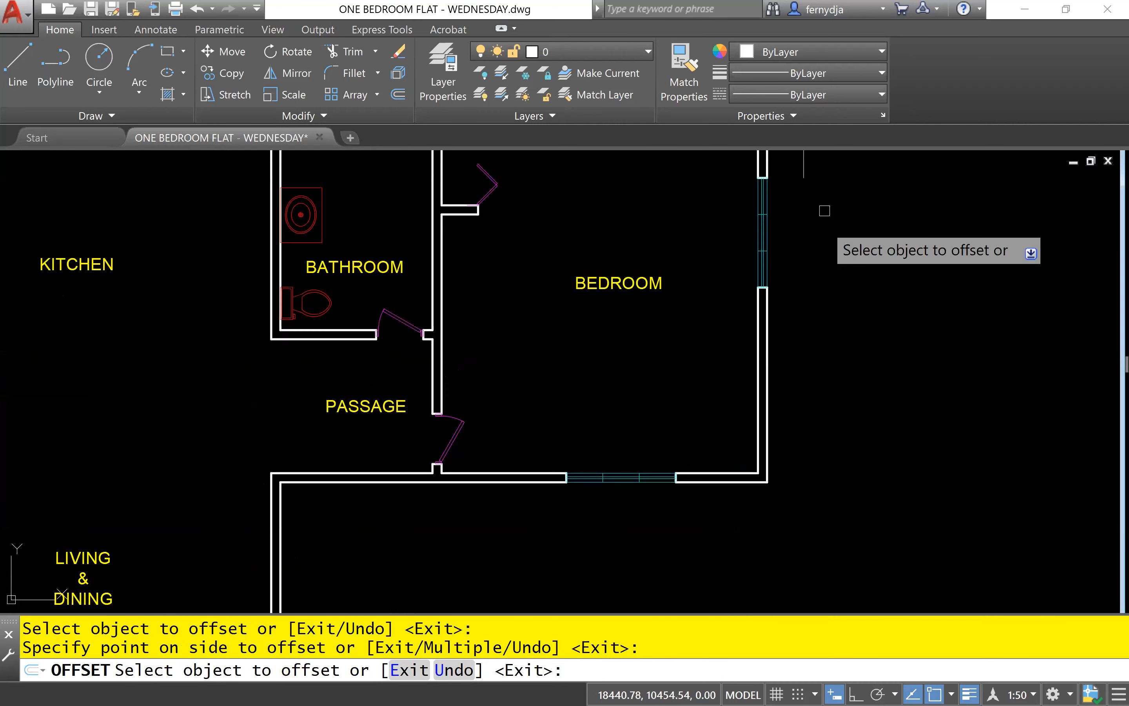
{"action": "left_click", "coordinate": [758, 473]}
{"action": "left_click", "coordinate": [625, 539]}
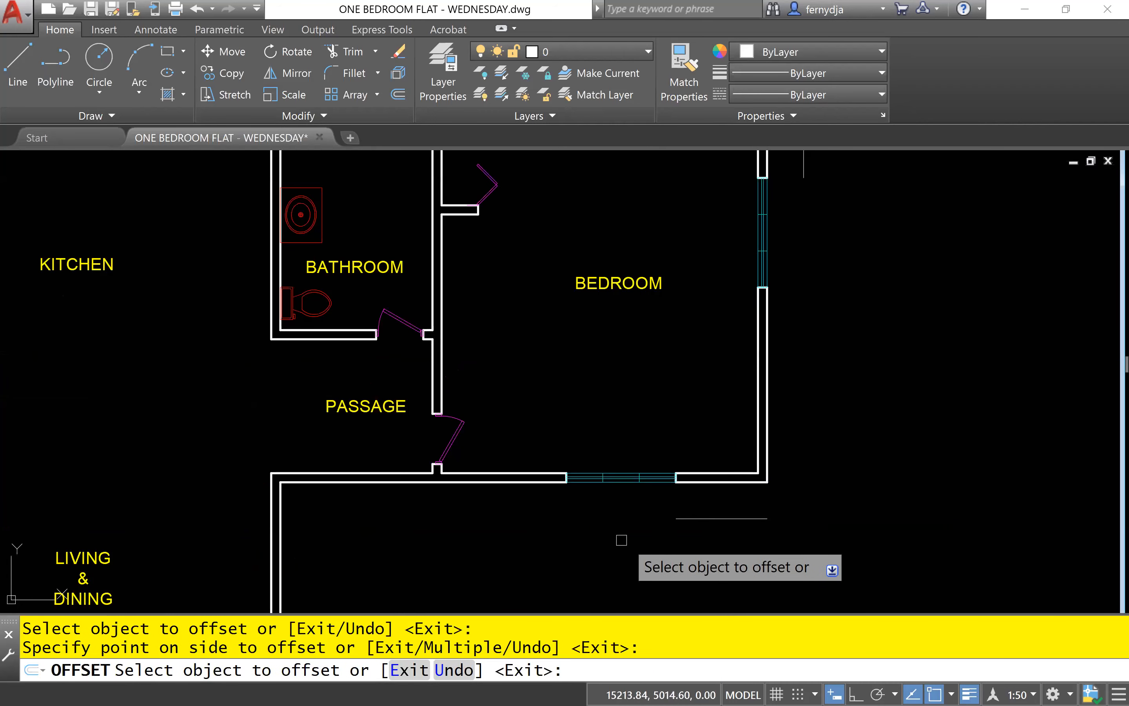
- Offset the outer line of the living and dining room's right wall 600 to the right and end the Offset command
{"action": "middle_click_drag", "start_coordinate": [626, 539], "coordinate": [881, 396]}
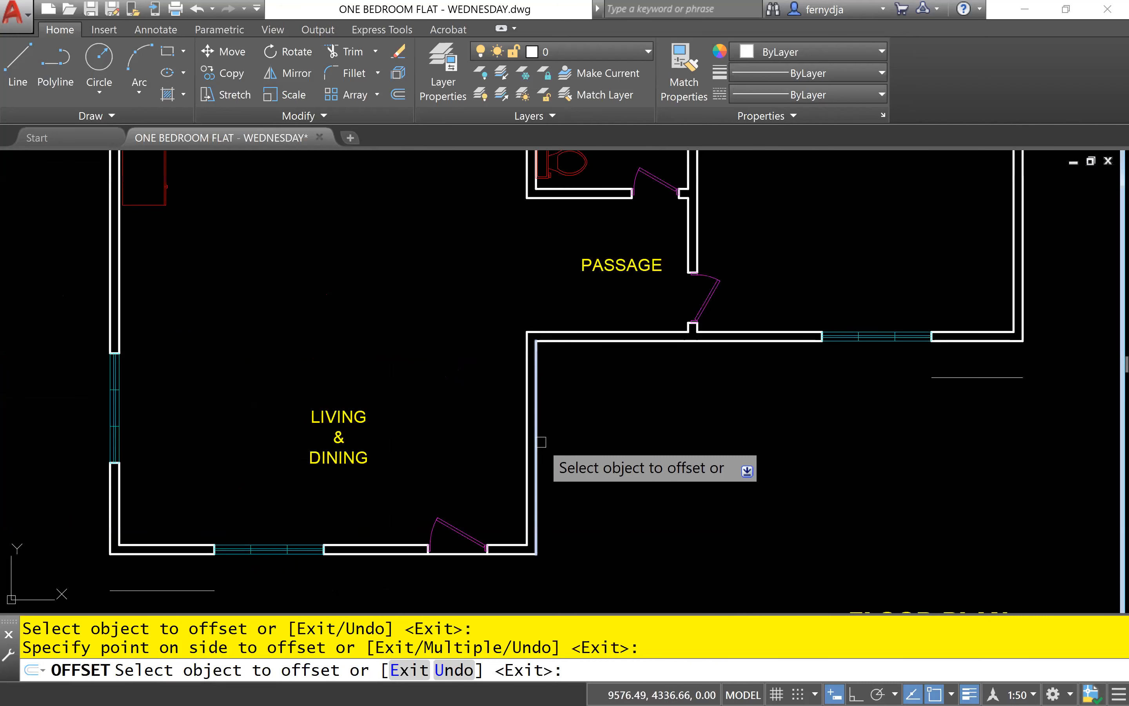
{"action": "left_click", "coordinate": [538, 441]}
{"action": "left_click", "coordinate": [648, 455]}
{"action": "key", "text": "Return"}
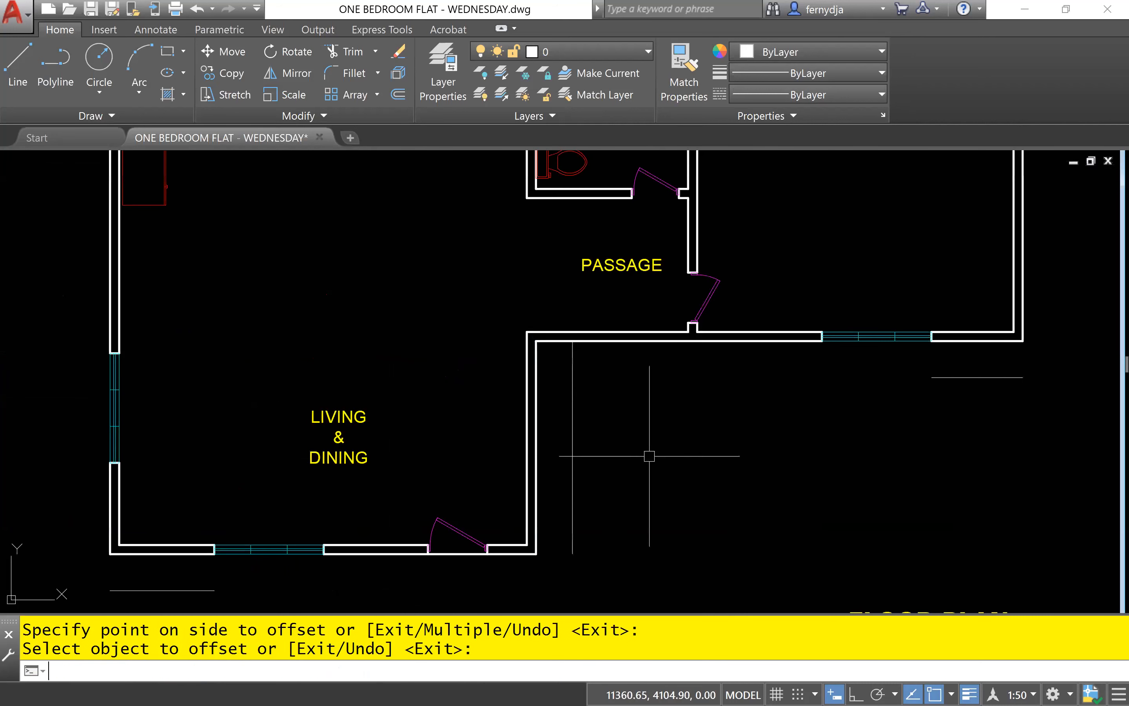
- Make A-DIMS the current layer
{"action": "scroll", "coordinate": [648, 455], "scroll_direction": "down", "scroll_amount": 4}
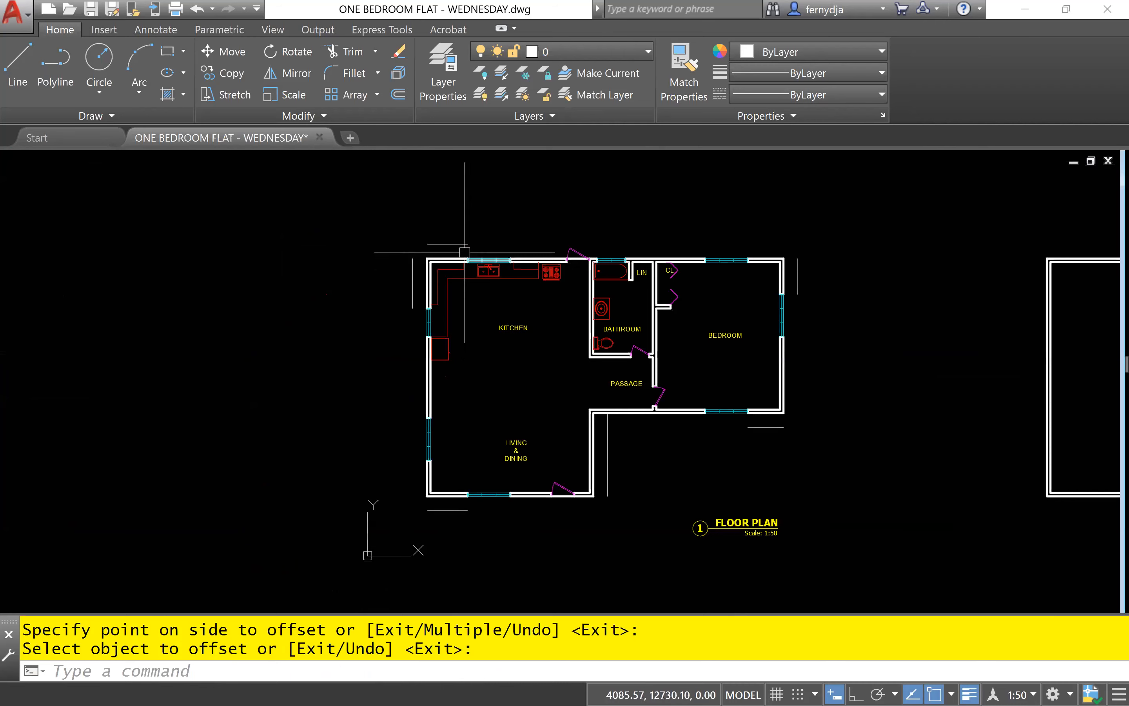
{"action": "scroll", "coordinate": [469, 247], "scroll_direction": "up", "scroll_amount": 4}
{"action": "scroll", "coordinate": [471, 244], "scroll_direction": "up", "scroll_amount": 3}
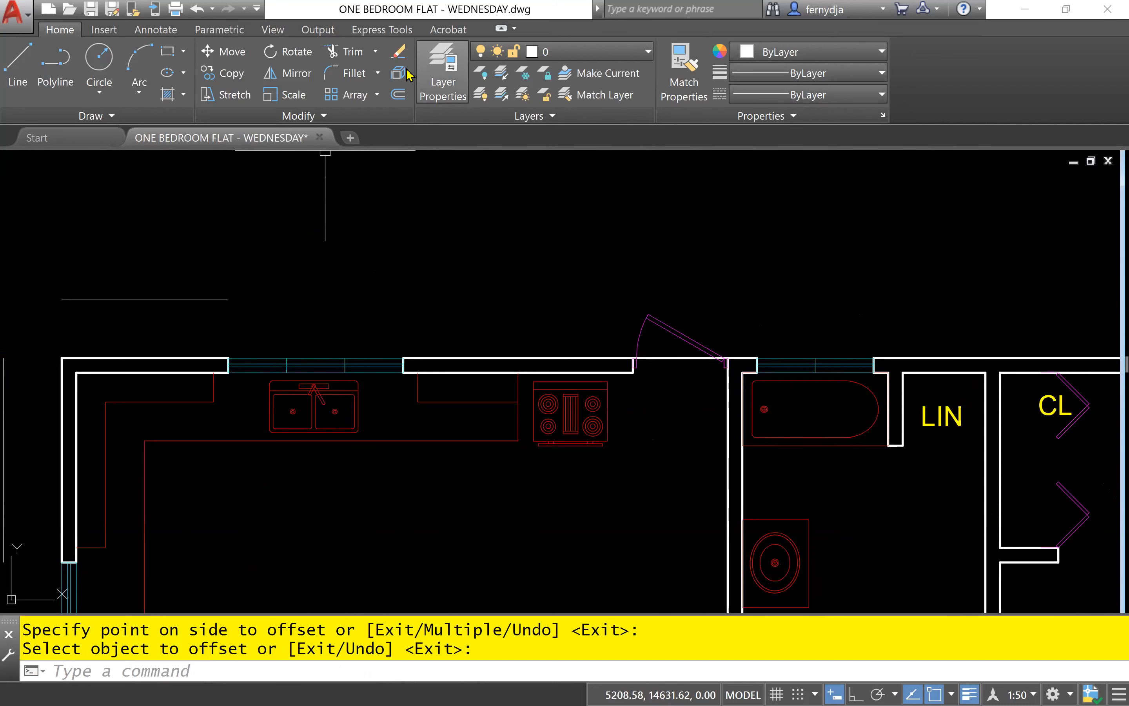
{"action": "left_click", "coordinate": [595, 56]}
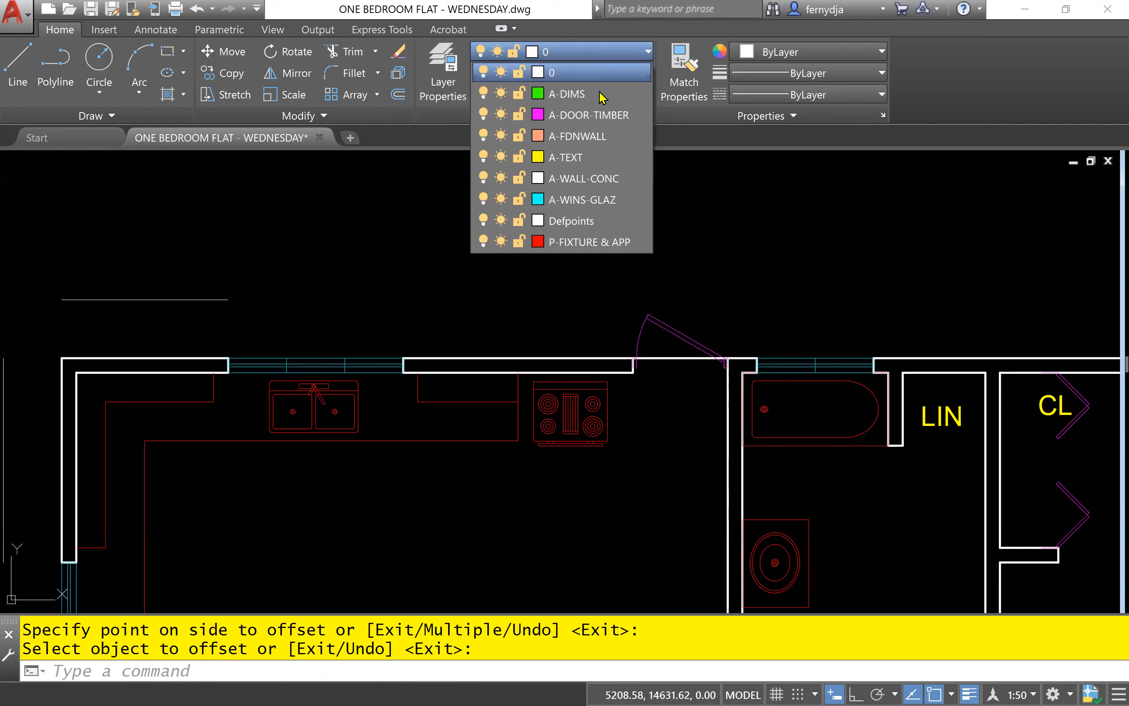
{"action": "left_click", "coordinate": [577, 95]}
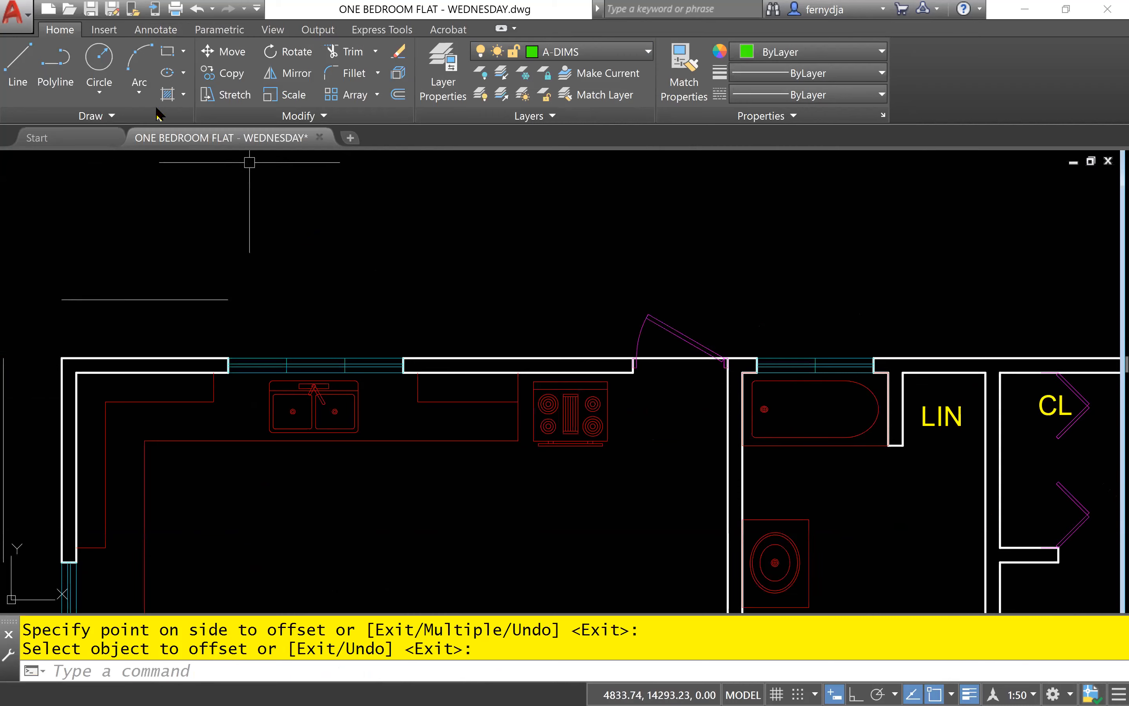
- Add a linear dimension from the flat's upper-left outer corner to the kitchen window's near edge, placed on the offset guide line
{"action": "left_click", "coordinate": [155, 29]}
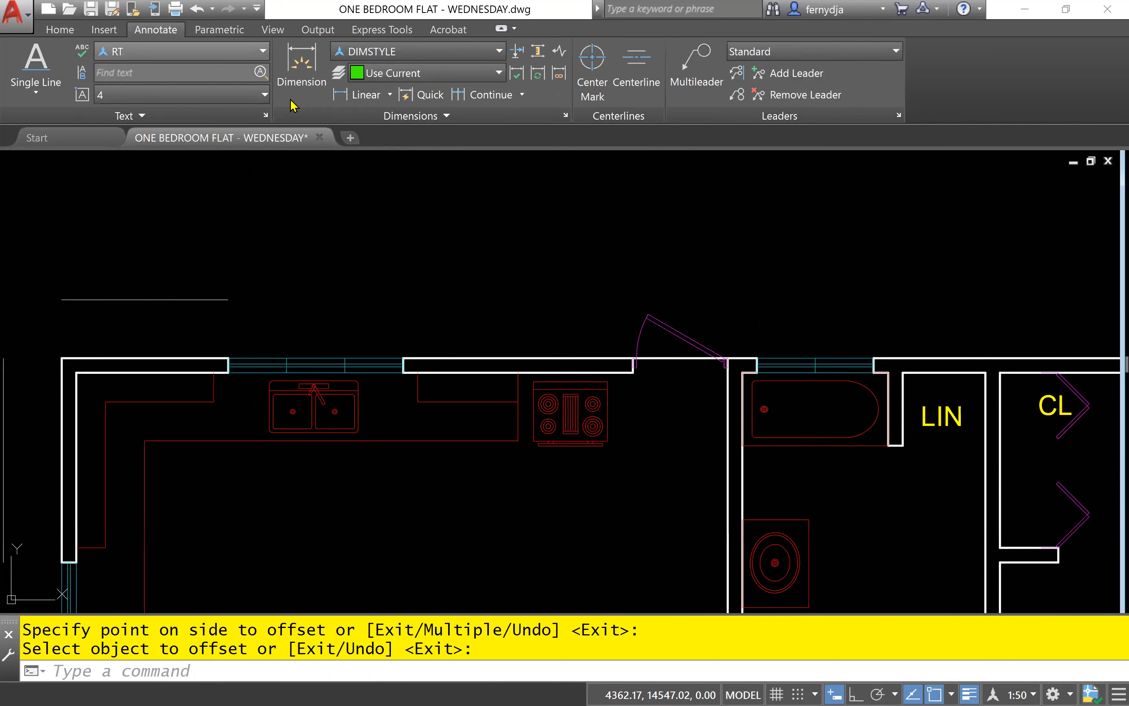
{"action": "left_click", "coordinate": [366, 96]}
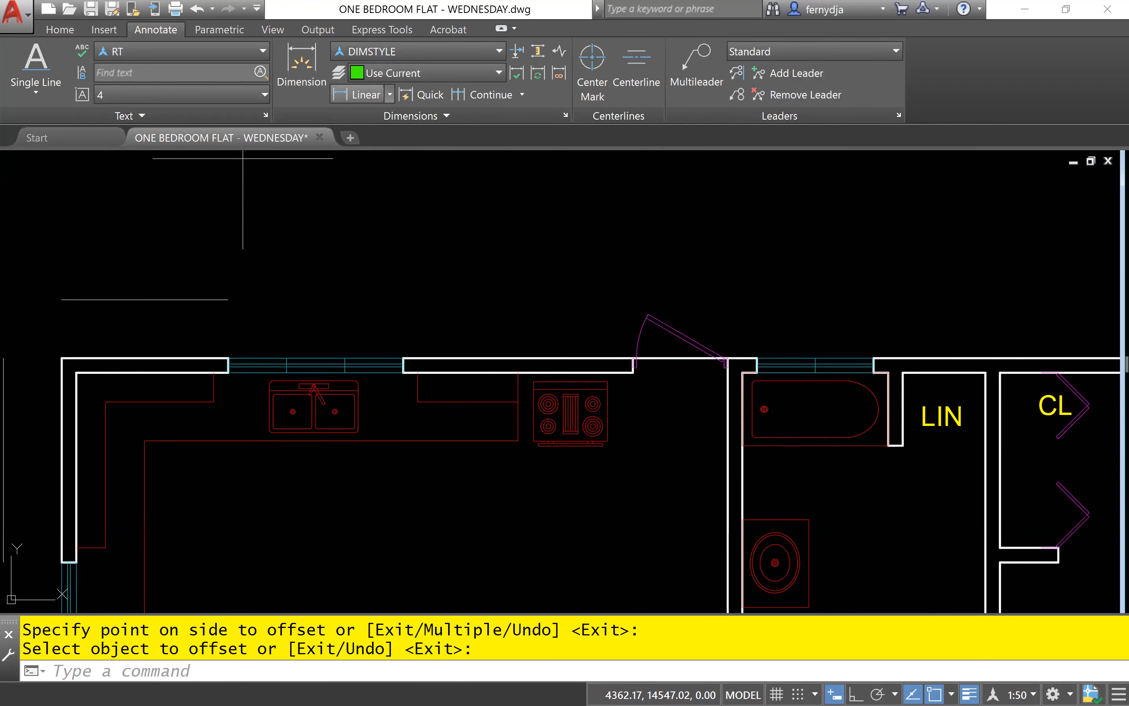
{"action": "left_click", "coordinate": [62, 357]}
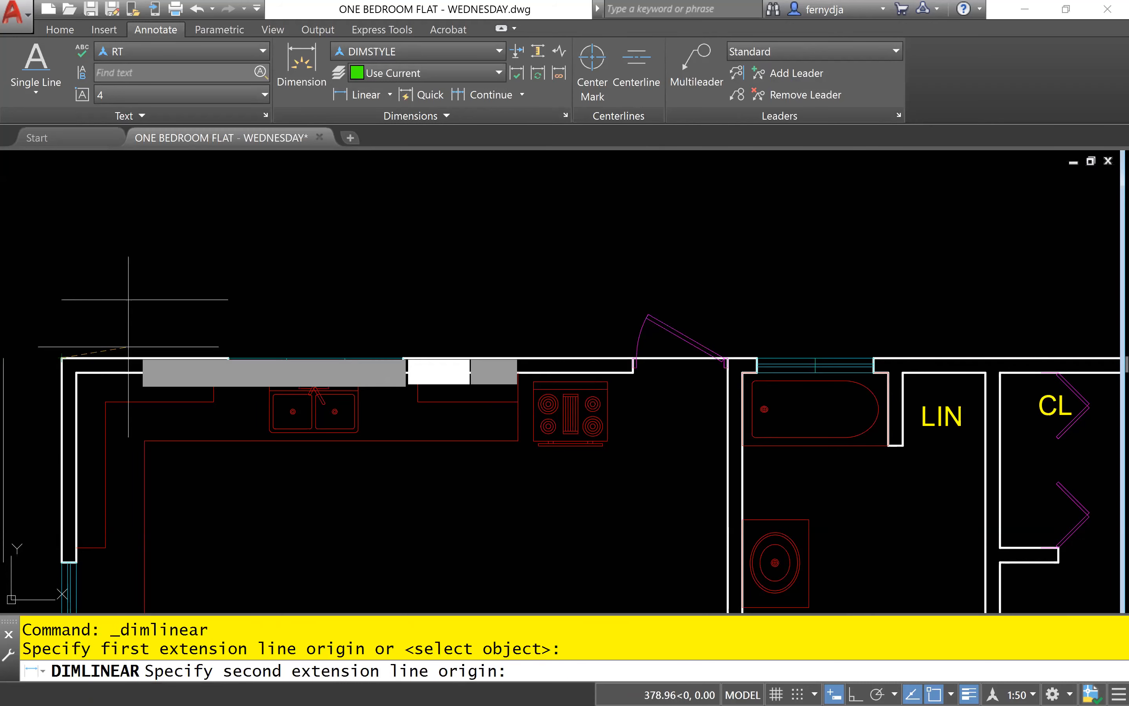
{"action": "left_click", "coordinate": [228, 358]}
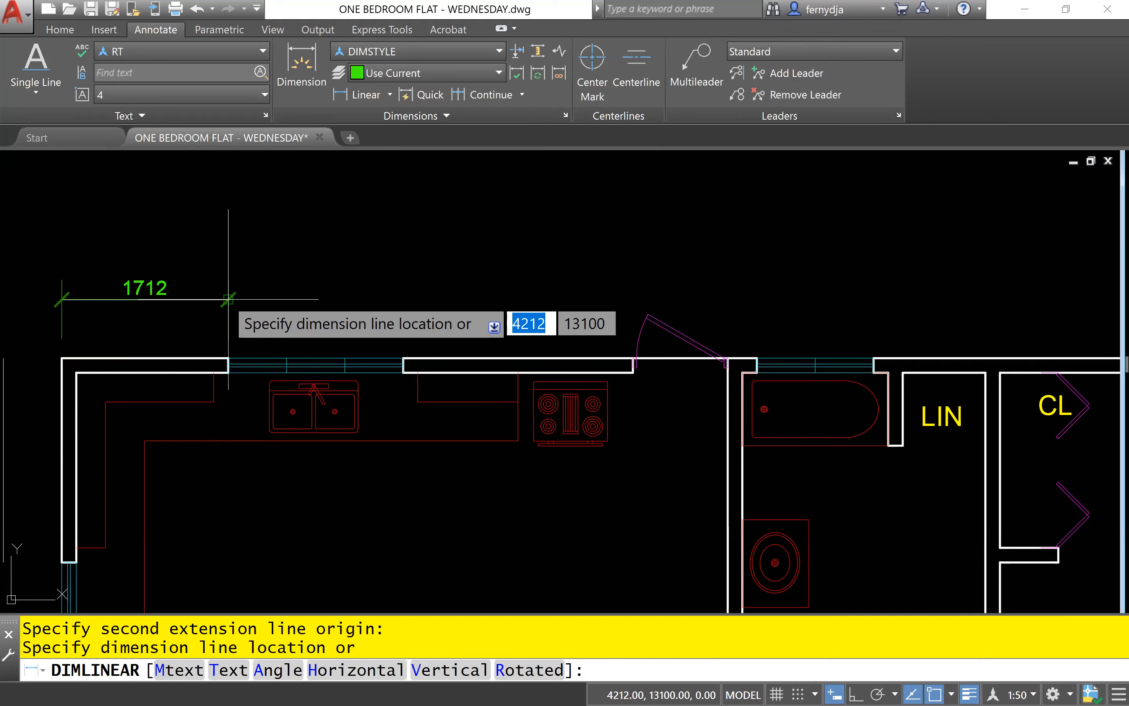
{"action": "left_click", "coordinate": [224, 299]}
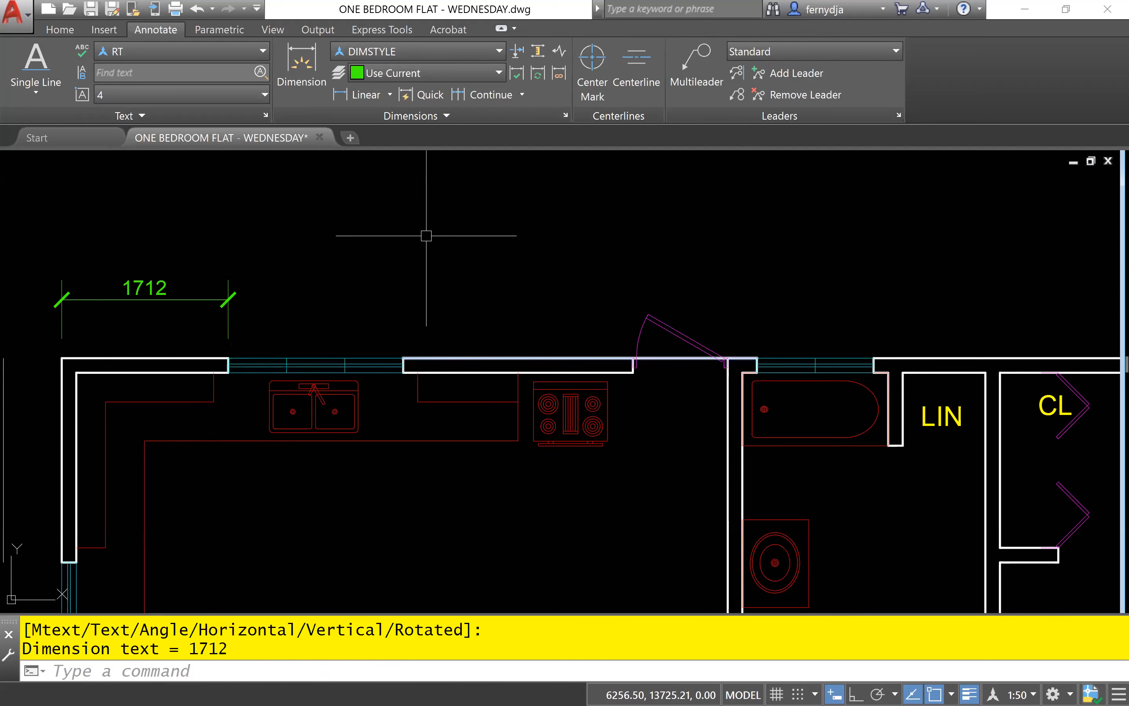
- Continue the dimension from its right end across the kitchen's top window to the window's far edge
{"action": "left_click", "coordinate": [227, 328]}
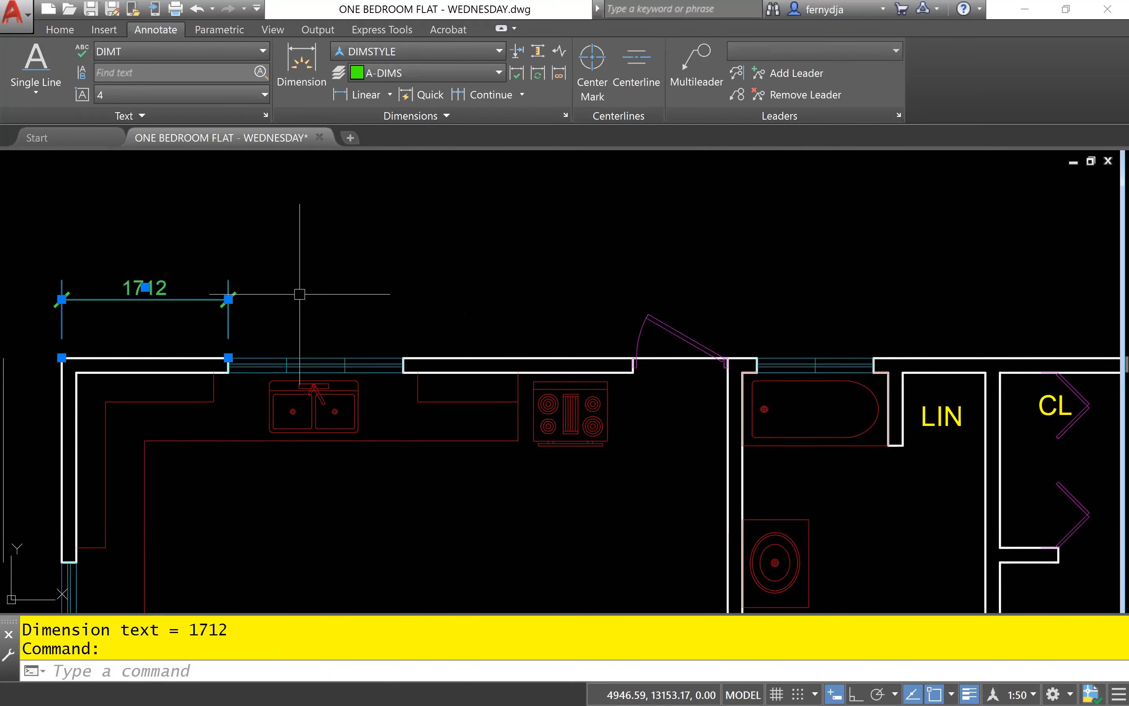
{"action": "mouse_move", "coordinate": [228, 299]}
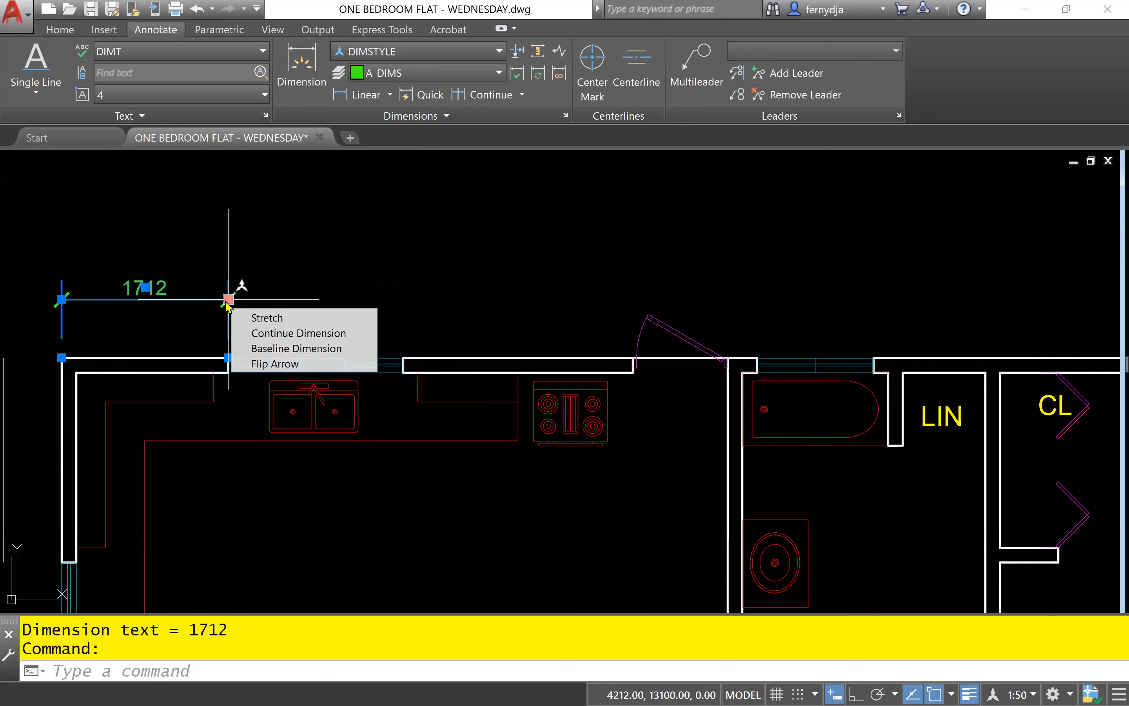
{"action": "left_click", "coordinate": [265, 337]}
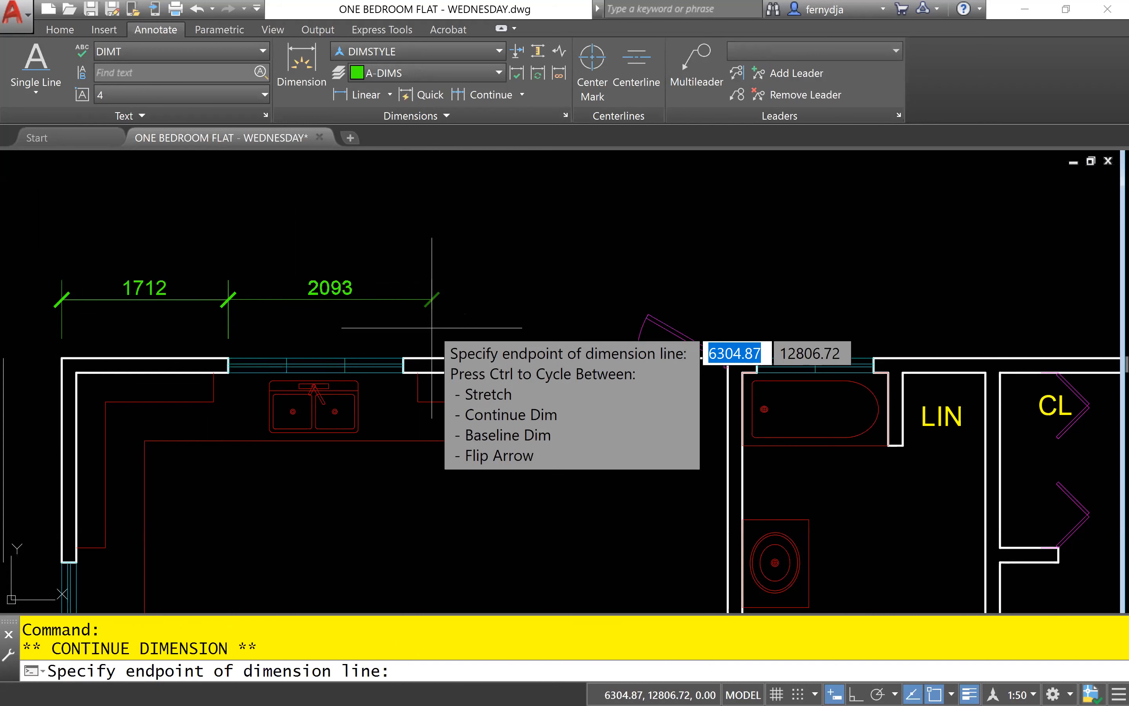
{"action": "left_click", "coordinate": [403, 358]}
- Continue the dimension chain from the window's far edge to the wall end at the kitchen door opening, and end the command
{"action": "scroll", "coordinate": [642, 342], "scroll_direction": "up", "scroll_amount": 4}
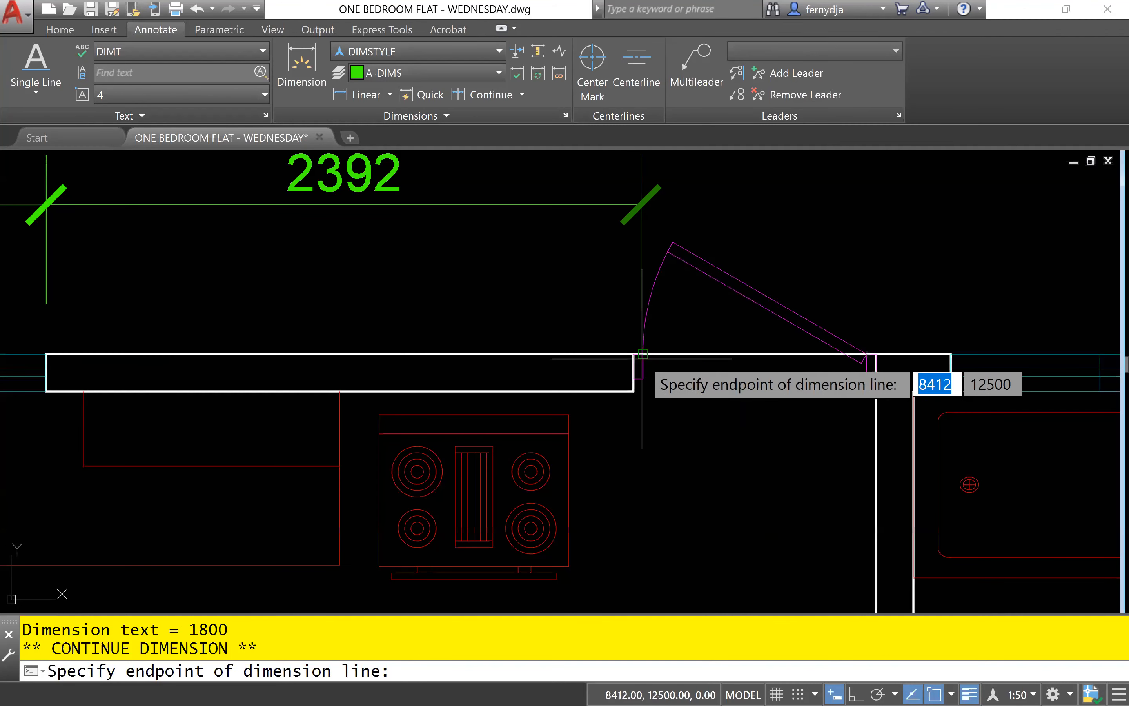
{"action": "scroll", "coordinate": [633, 353], "scroll_direction": "up", "scroll_amount": 3}
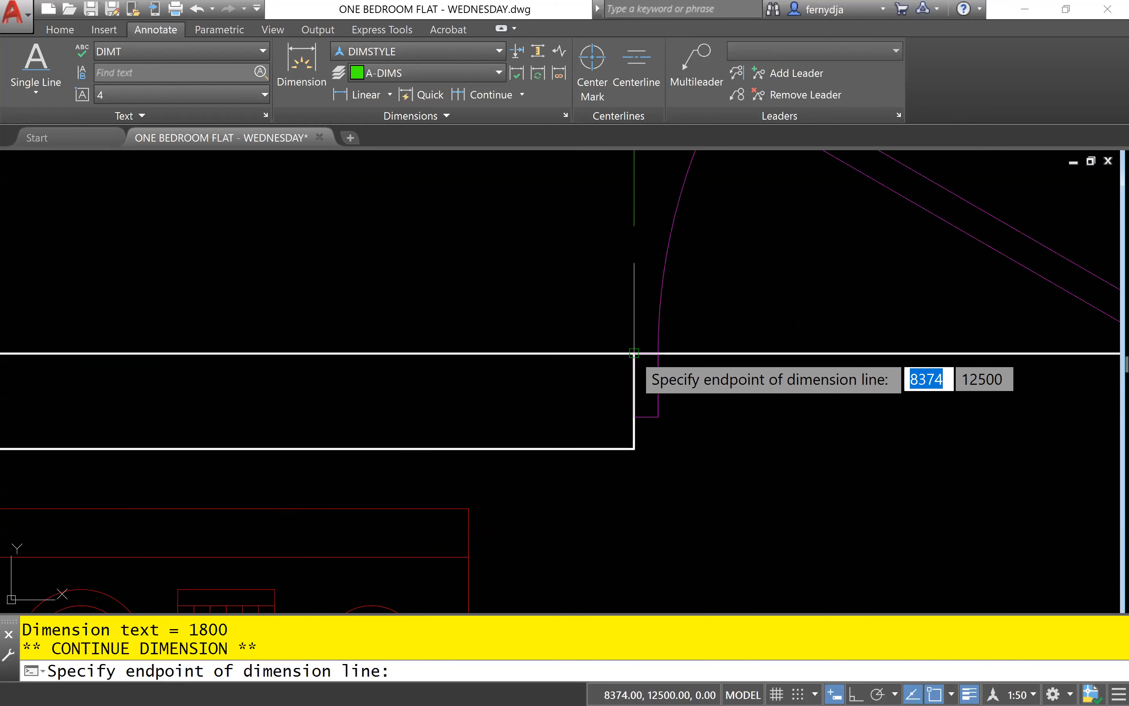
{"action": "left_click", "coordinate": [633, 354]}
{"action": "scroll", "coordinate": [700, 411], "scroll_direction": "down", "scroll_amount": 6}
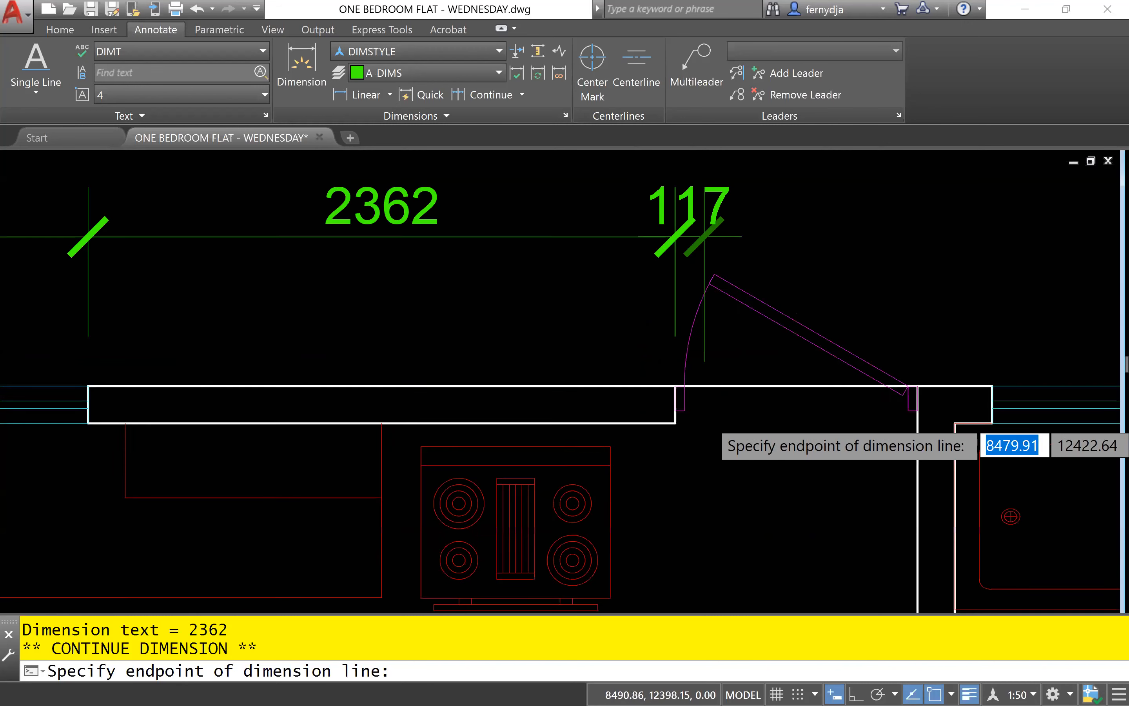
{"action": "key", "text": "Escape"}
{"action": "key", "text": "Escape"}
{"action": "scroll", "coordinate": [732, 275], "scroll_direction": "down", "scroll_amount": 4}
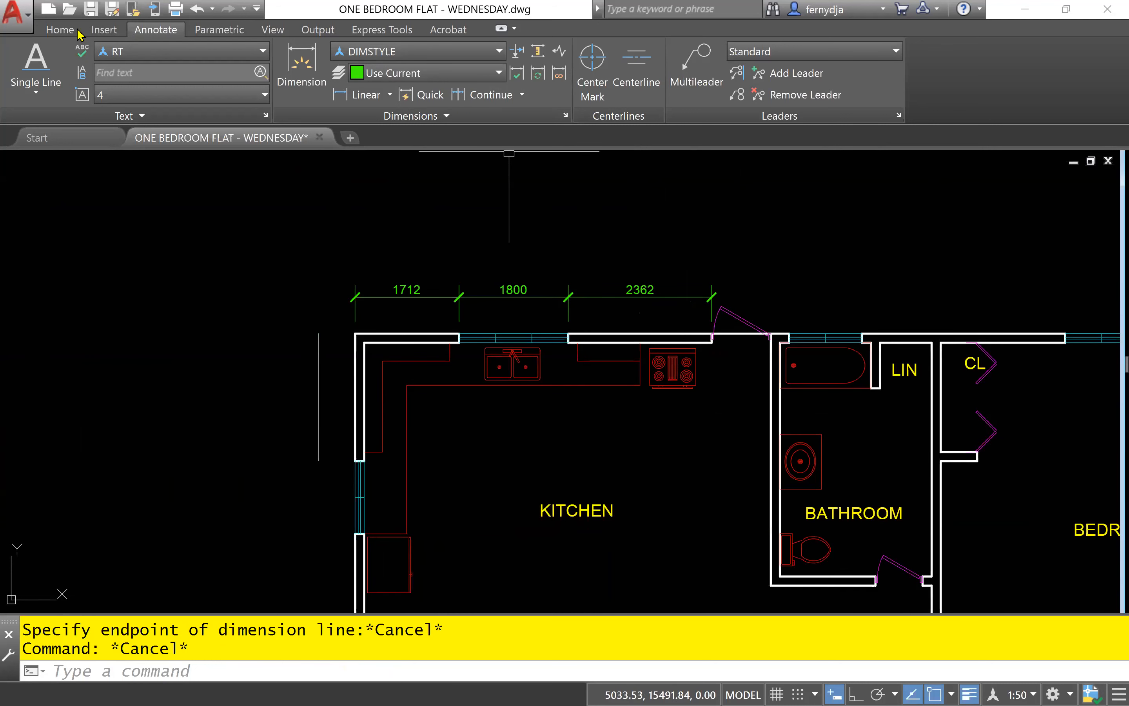
- Turn off the A-DOOR-TIMBER and A-WINS-GLAZ layers
{"action": "left_click", "coordinate": [60, 31]}
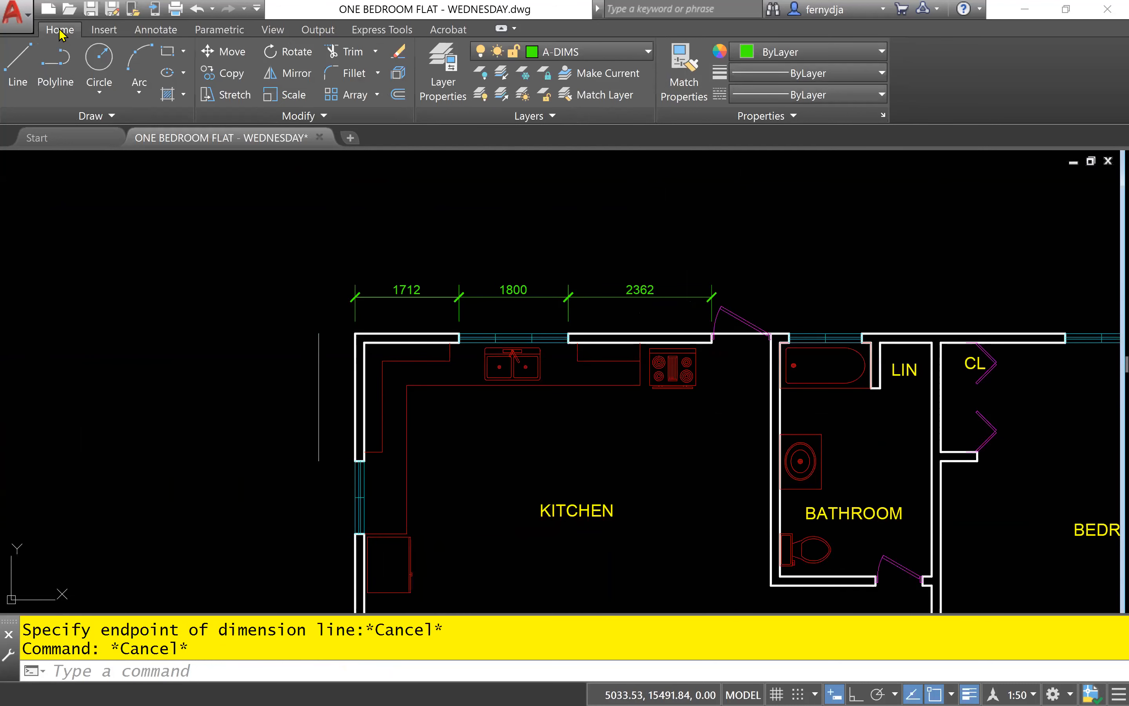
{"action": "left_click", "coordinate": [613, 55]}
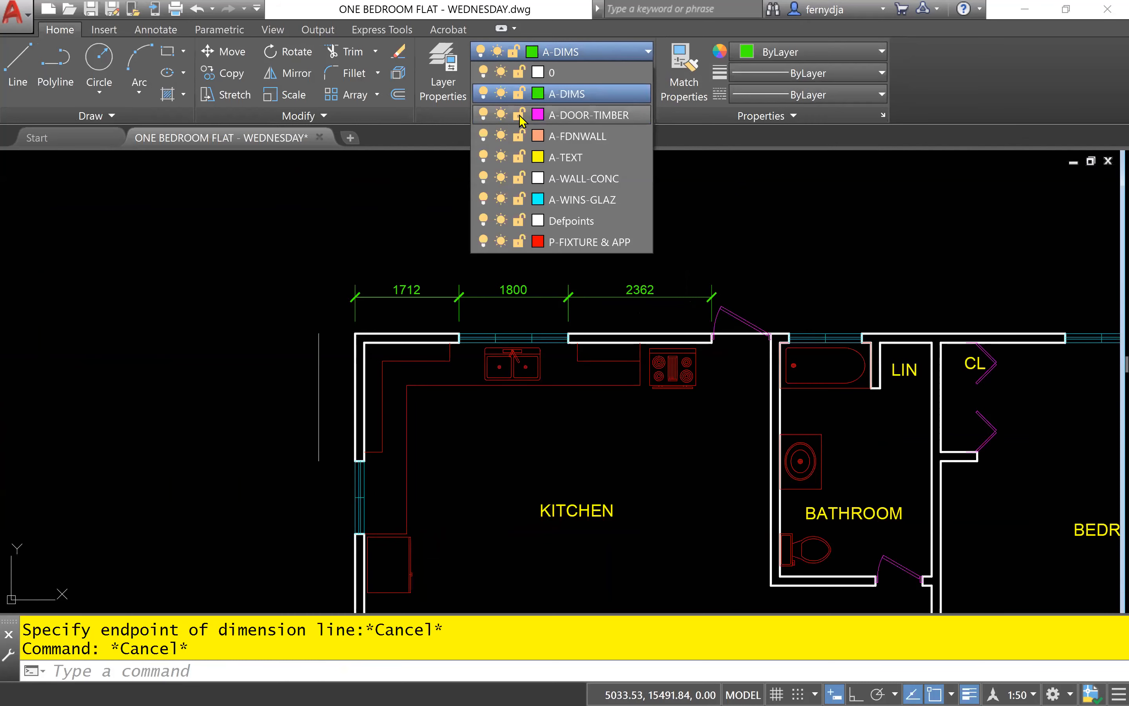
{"action": "left_click", "coordinate": [483, 116]}
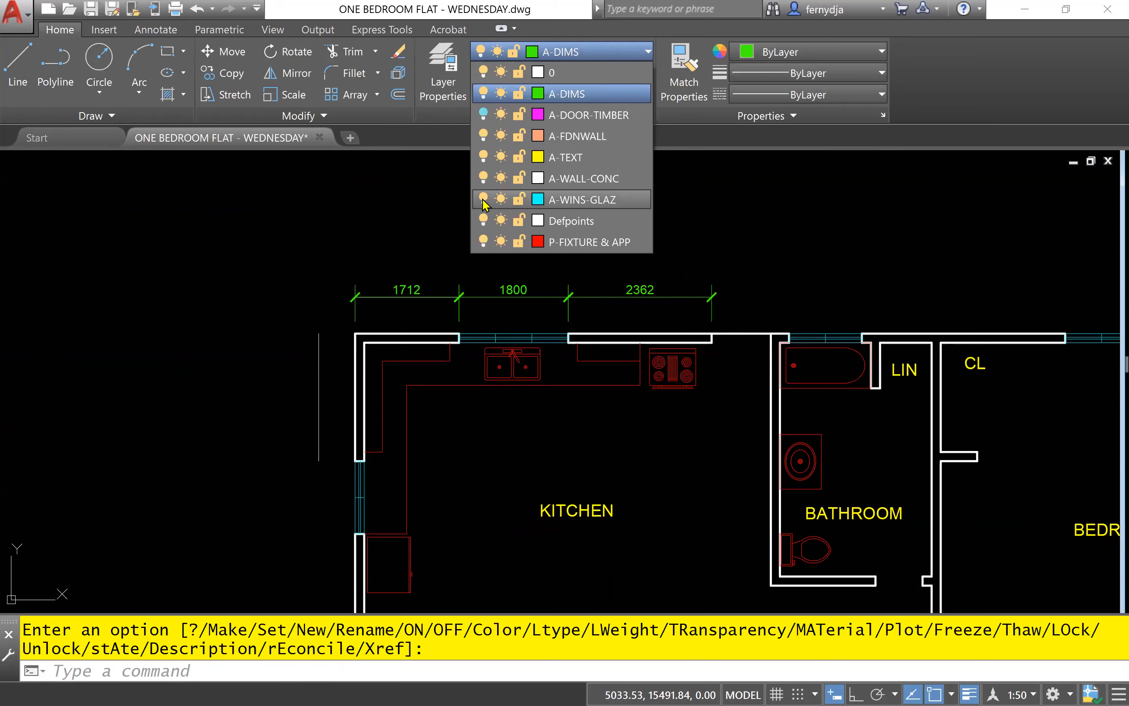
{"action": "left_click", "coordinate": [483, 200]}
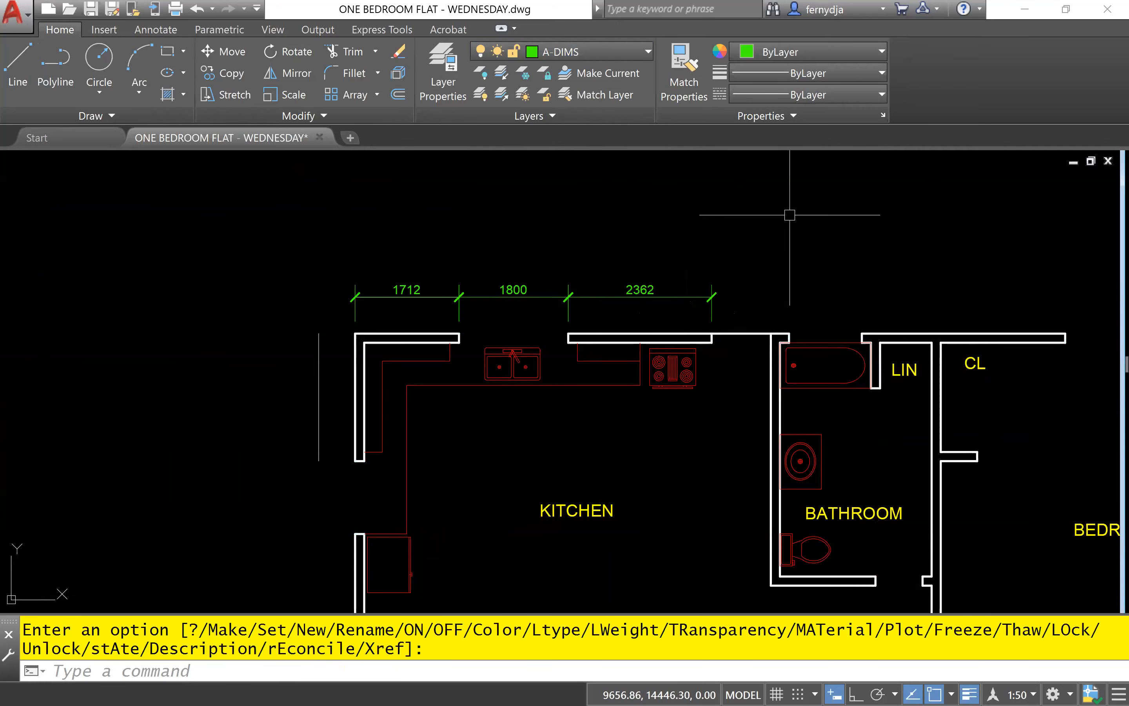
- Continue the top dimension chain across the kitchen door opening to the bathroom partition, the wall end, and the bathroom window opening's far edge
{"action": "scroll", "coordinate": [800, 288], "scroll_direction": "up", "scroll_amount": 4}
{"action": "middle_click_drag", "start_coordinate": [799, 288], "coordinate": [623, 267]}
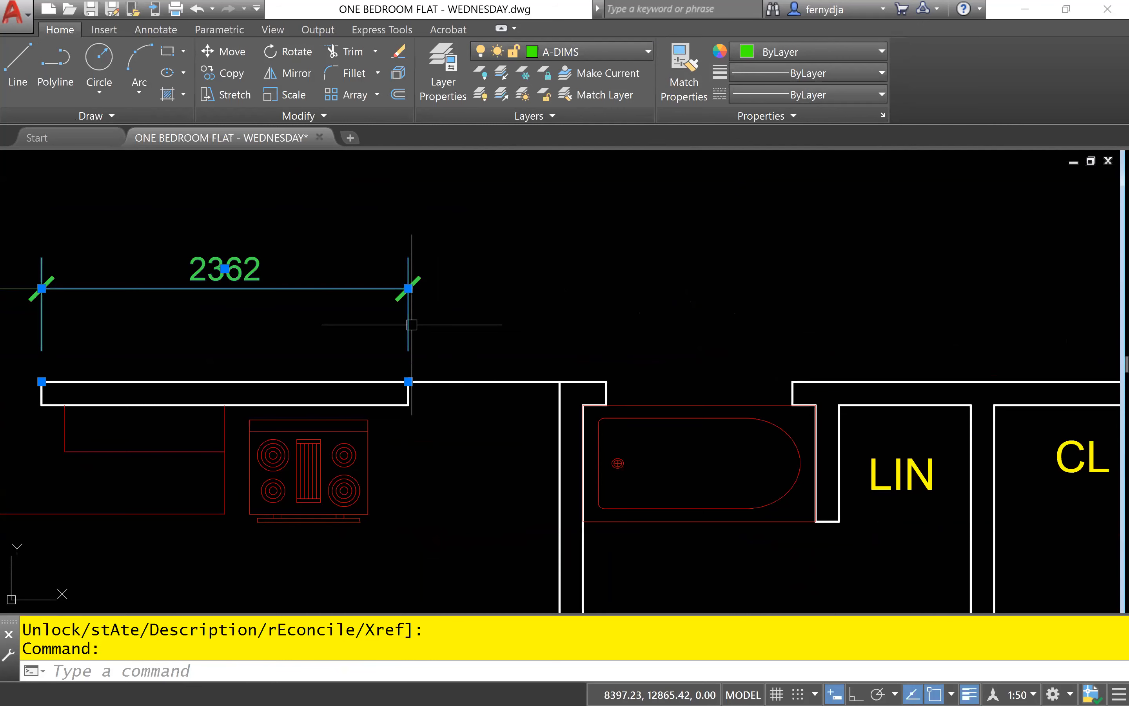
{"action": "mouse_move", "coordinate": [409, 289]}
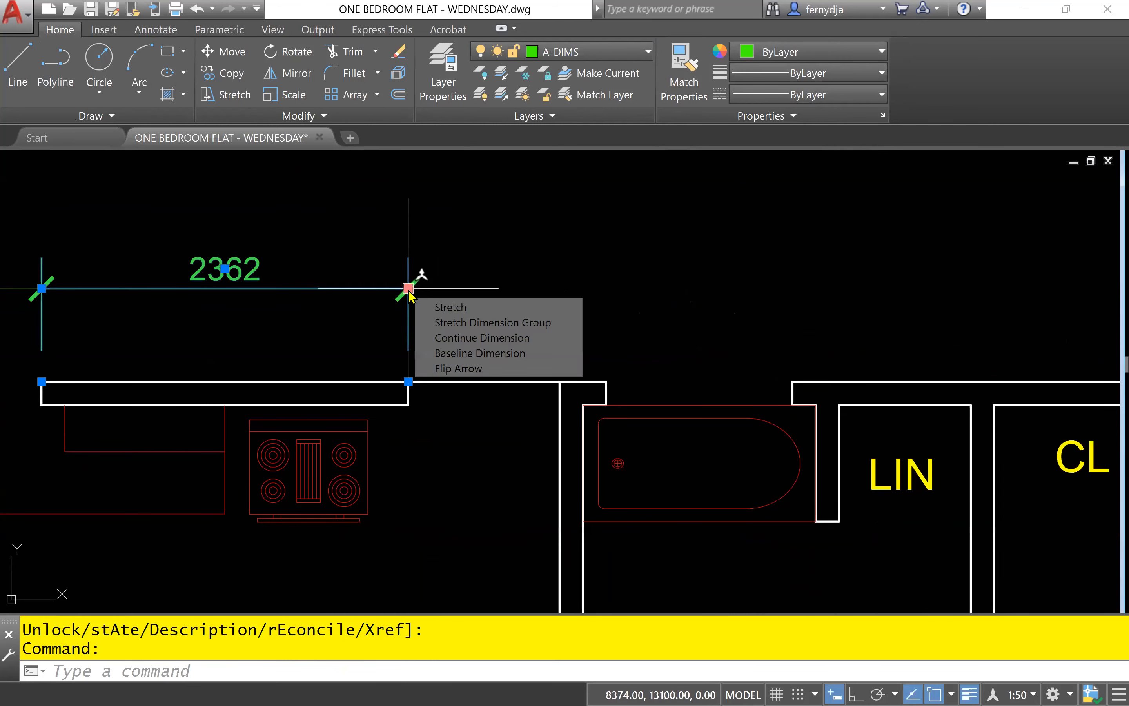
{"action": "left_click", "coordinate": [471, 337]}
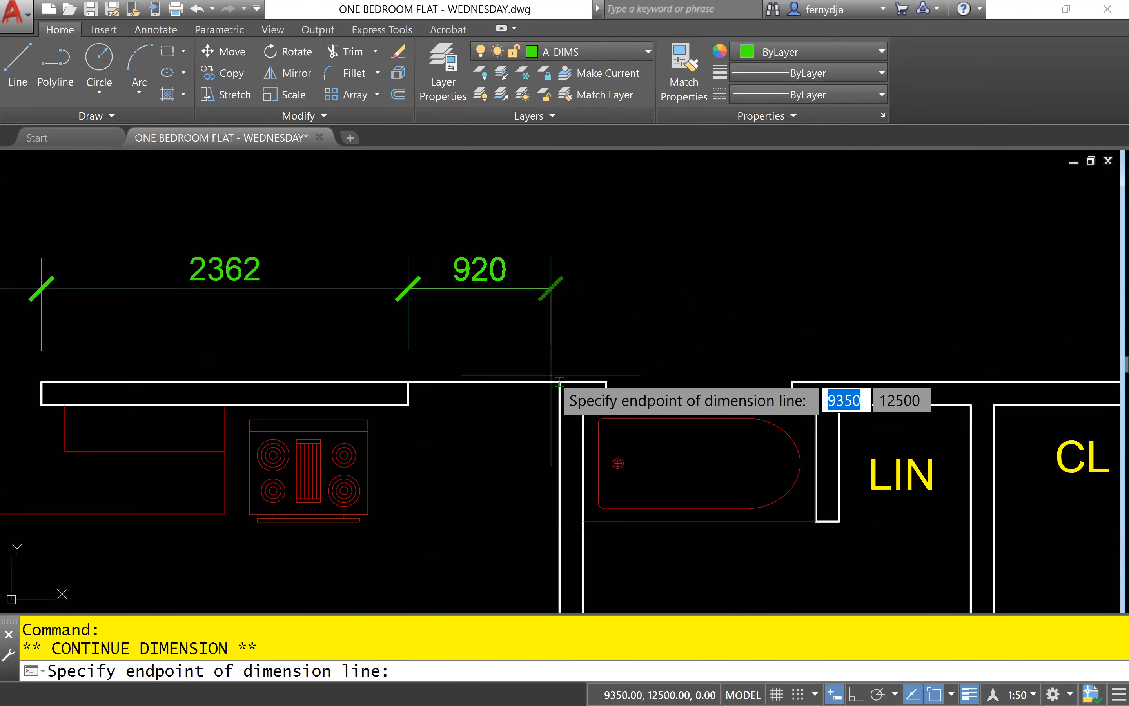
{"action": "left_click", "coordinate": [560, 382]}
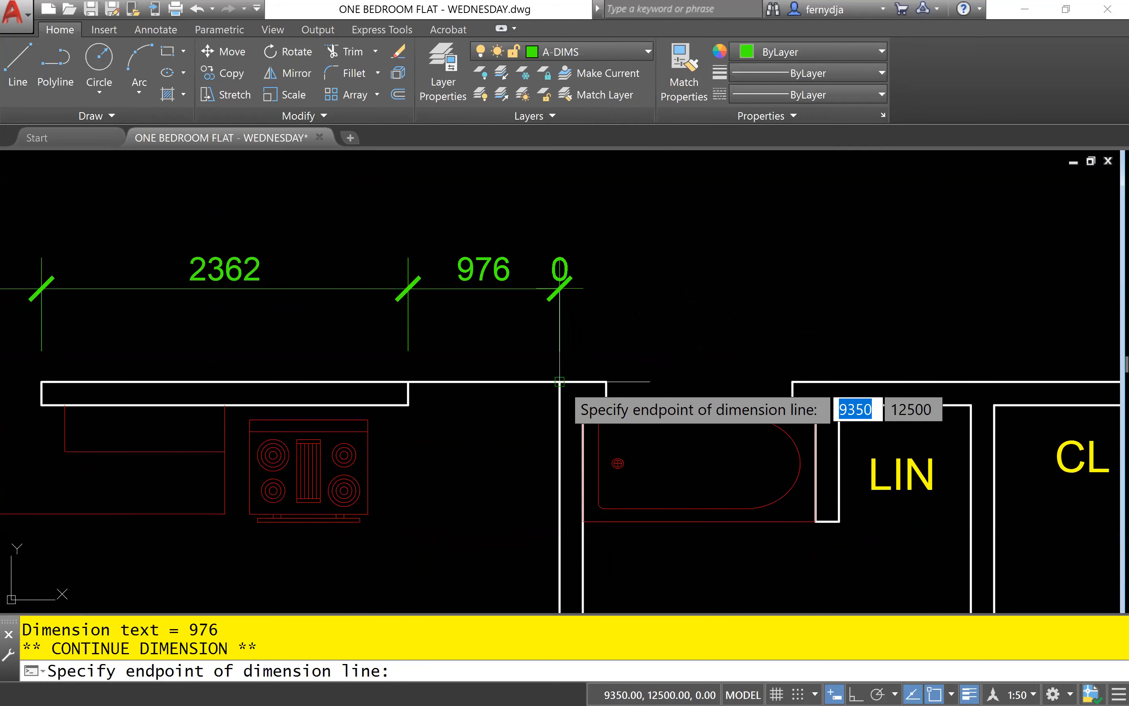
{"action": "left_click", "coordinate": [606, 382]}
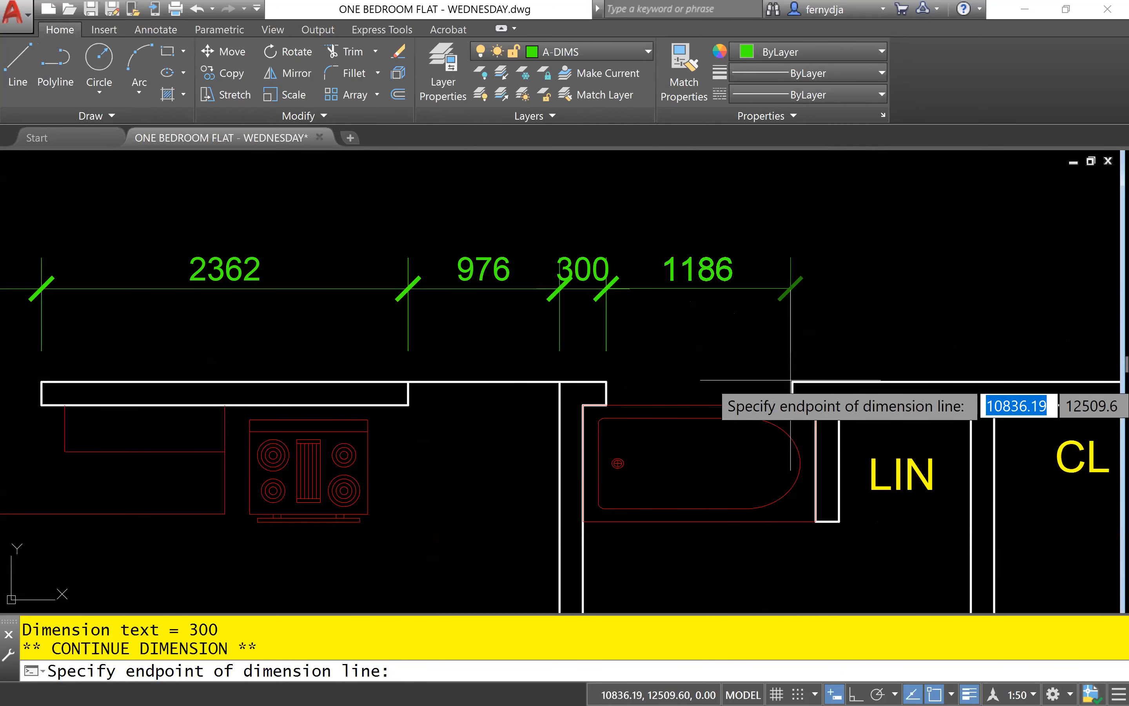
{"action": "left_click", "coordinate": [792, 382]}
- Continue the top chain to both edges of the bedroom window opening and the flat's upper-right outer corner, and end the command
{"action": "middle_click_drag", "start_coordinate": [907, 364], "coordinate": [373, 358]}
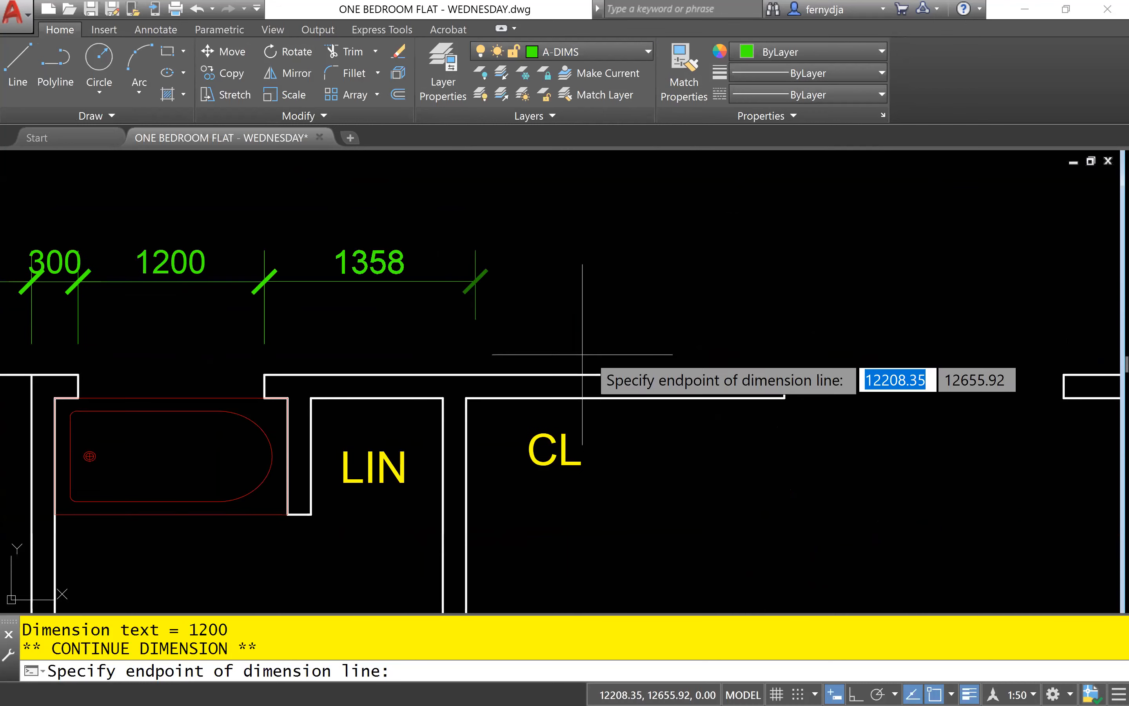
{"action": "left_click", "coordinate": [785, 374]}
{"action": "middle_click_drag", "start_coordinate": [854, 370], "coordinate": [492, 385]}
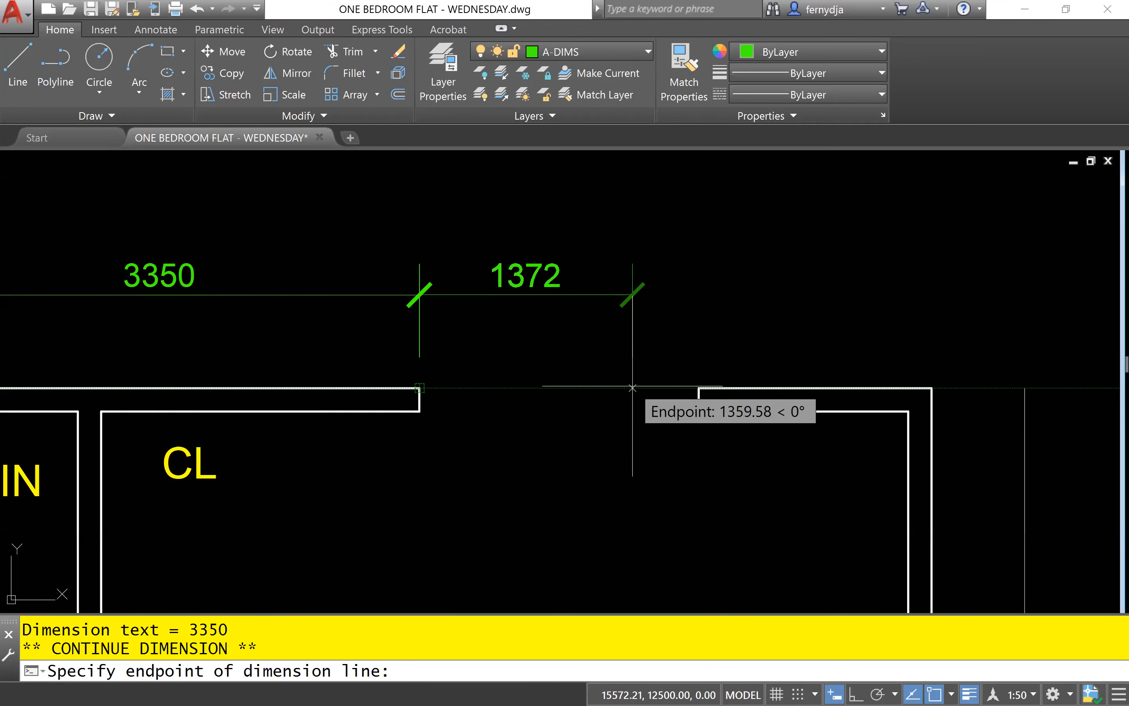
{"action": "left_click", "coordinate": [697, 388]}
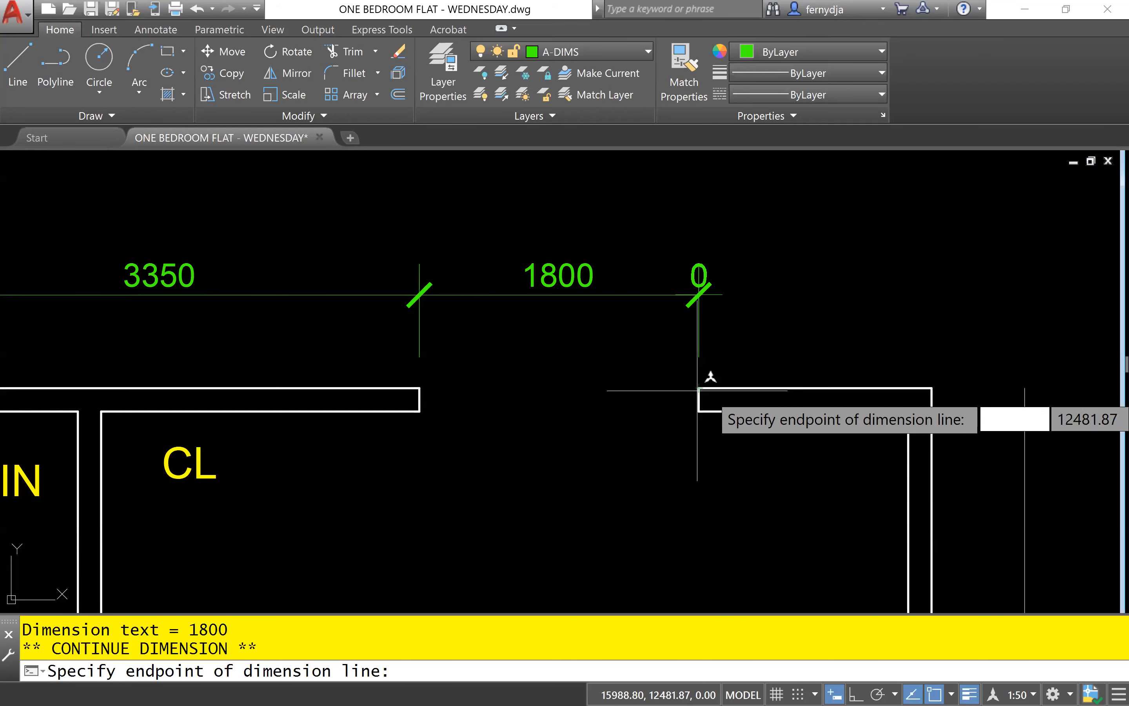
{"action": "left_click", "coordinate": [931, 388]}
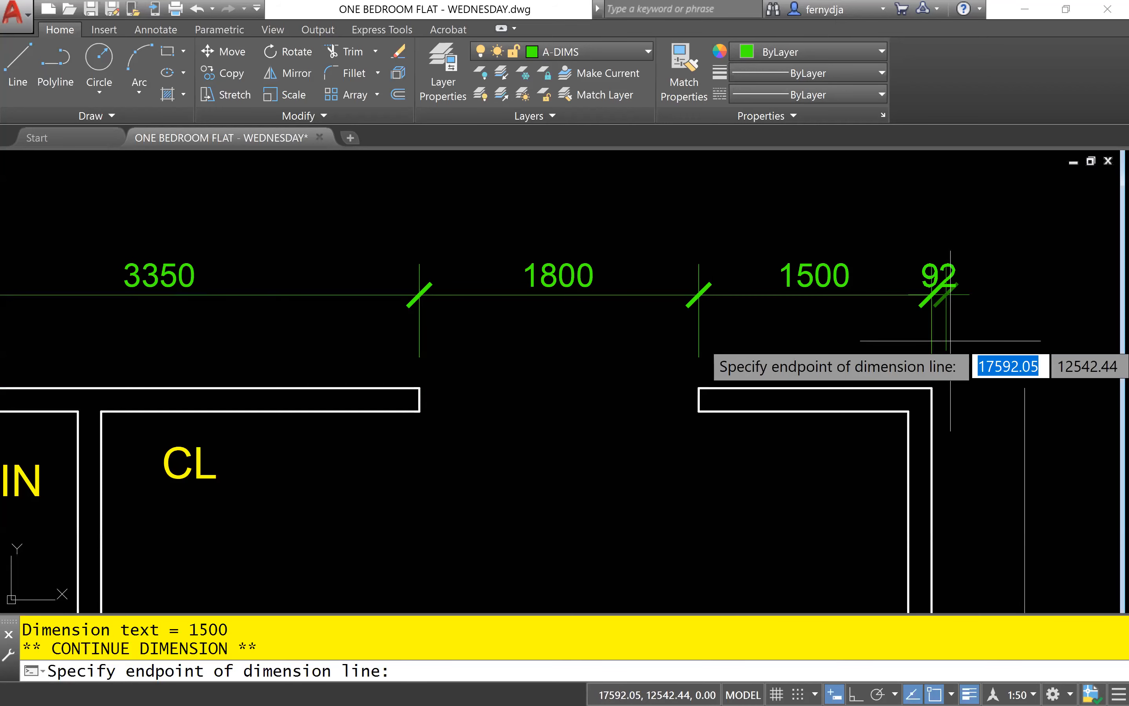
{"action": "key", "text": "Escape"}
{"action": "scroll", "coordinate": [948, 317], "scroll_direction": "down", "scroll_amount": 4}
{"action": "middle_click_drag", "start_coordinate": [660, 435], "coordinate": [540, 318]}
{"action": "scroll", "coordinate": [555, 318], "scroll_direction": "down", "scroll_amount": 1}
{"action": "key", "text": "Escape"}
{"action": "key", "text": "Escape"}
- Add a vertical linear dimension from the upper-right outer corner to the wall end at the bedroom's side opening, placed on the offset guide line
{"action": "scroll", "coordinate": [724, 289], "scroll_direction": "up", "scroll_amount": 3}
{"action": "middle_click_drag", "start_coordinate": [770, 325], "coordinate": [533, 363]}
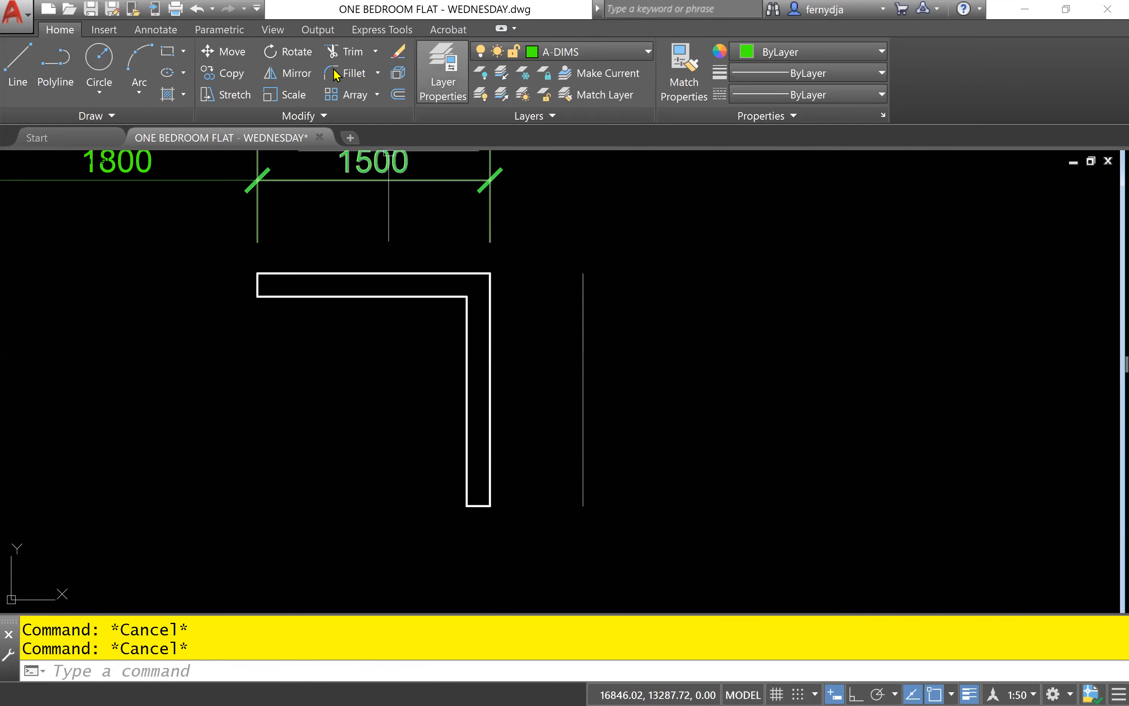
{"action": "left_click", "coordinate": [161, 31]}
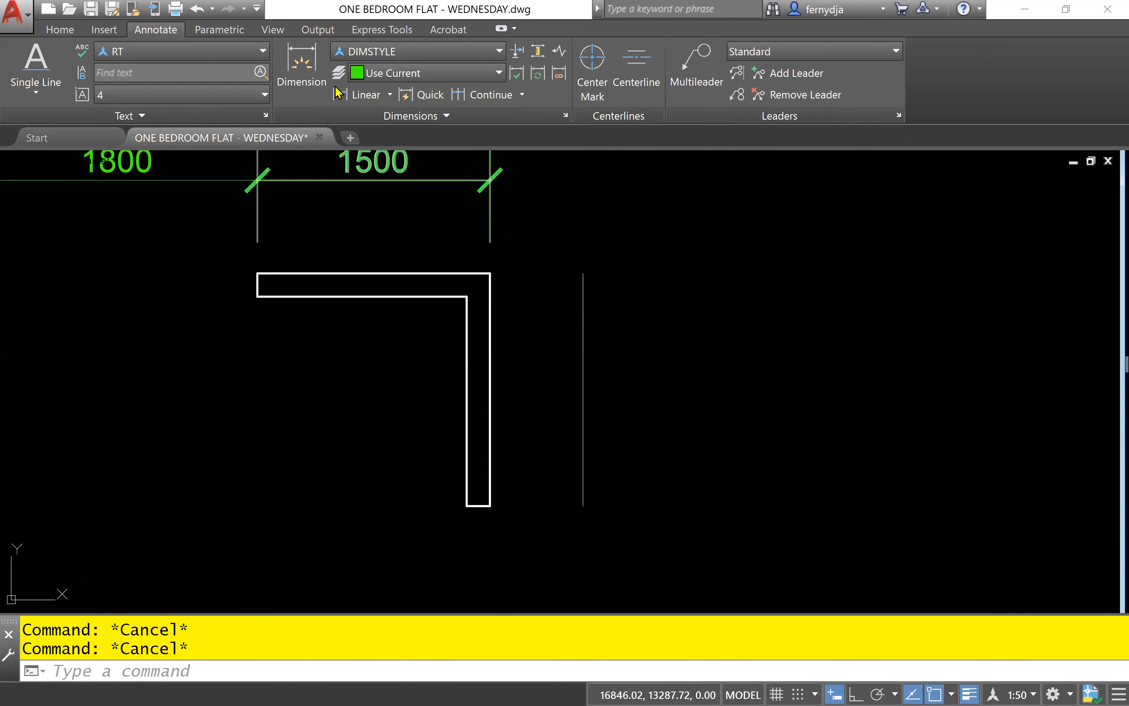
{"action": "left_click", "coordinate": [359, 94]}
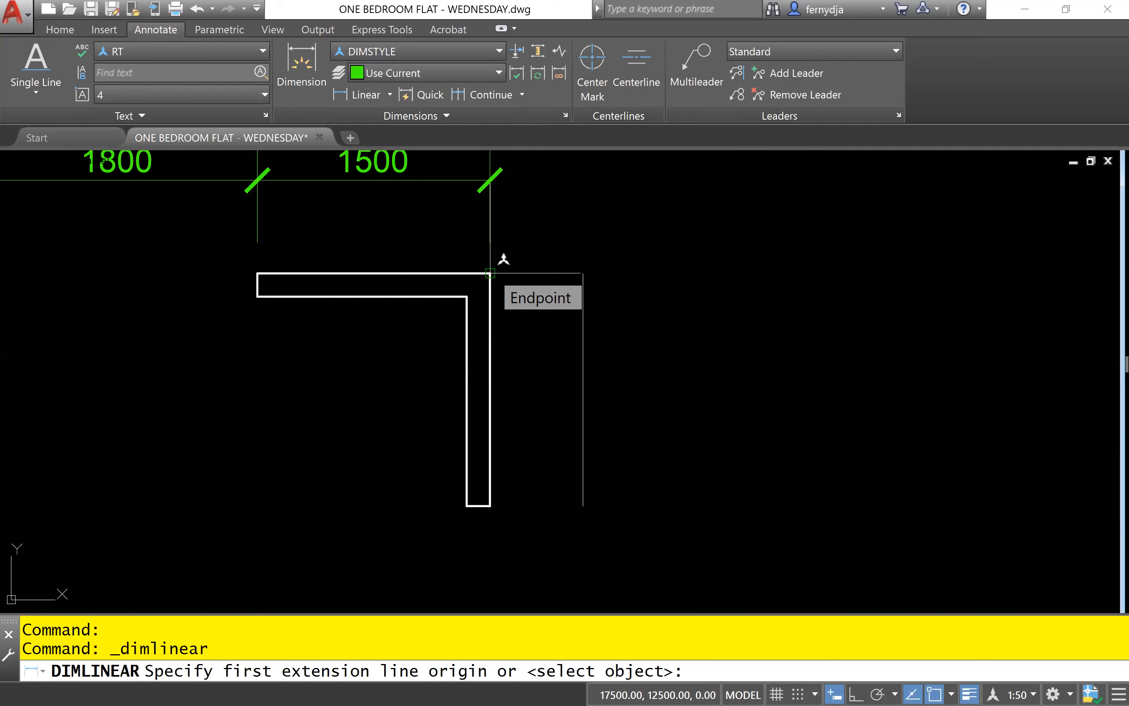
{"action": "left_click", "coordinate": [490, 273]}
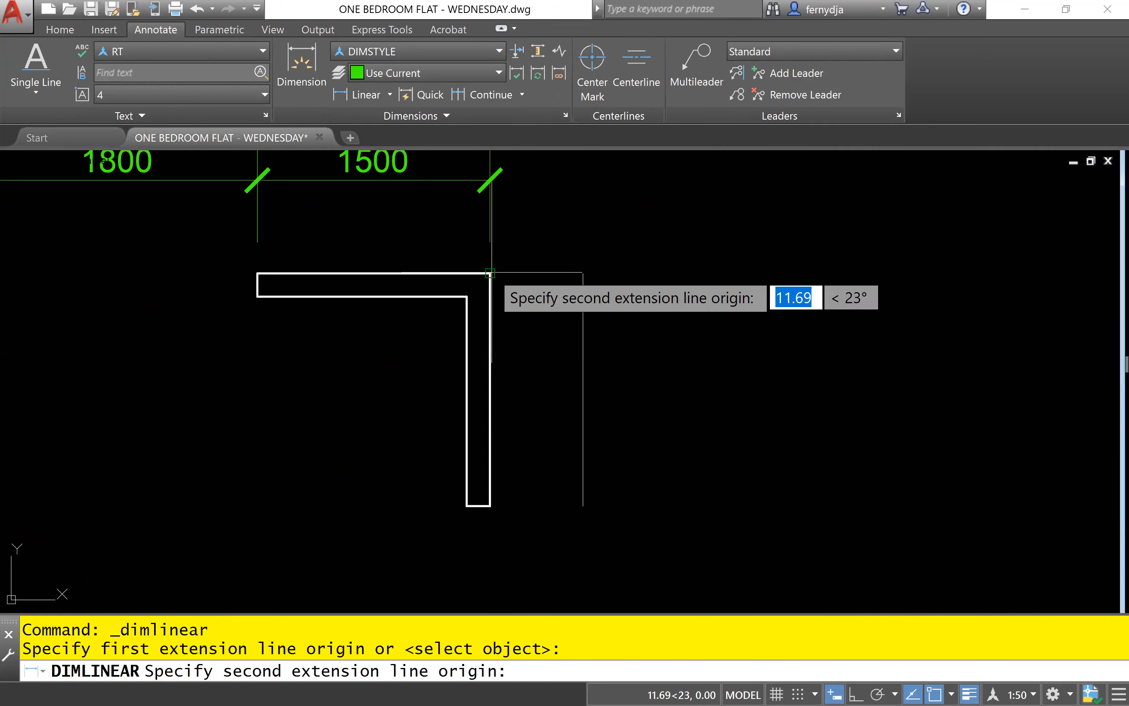
{"action": "left_click", "coordinate": [490, 506]}
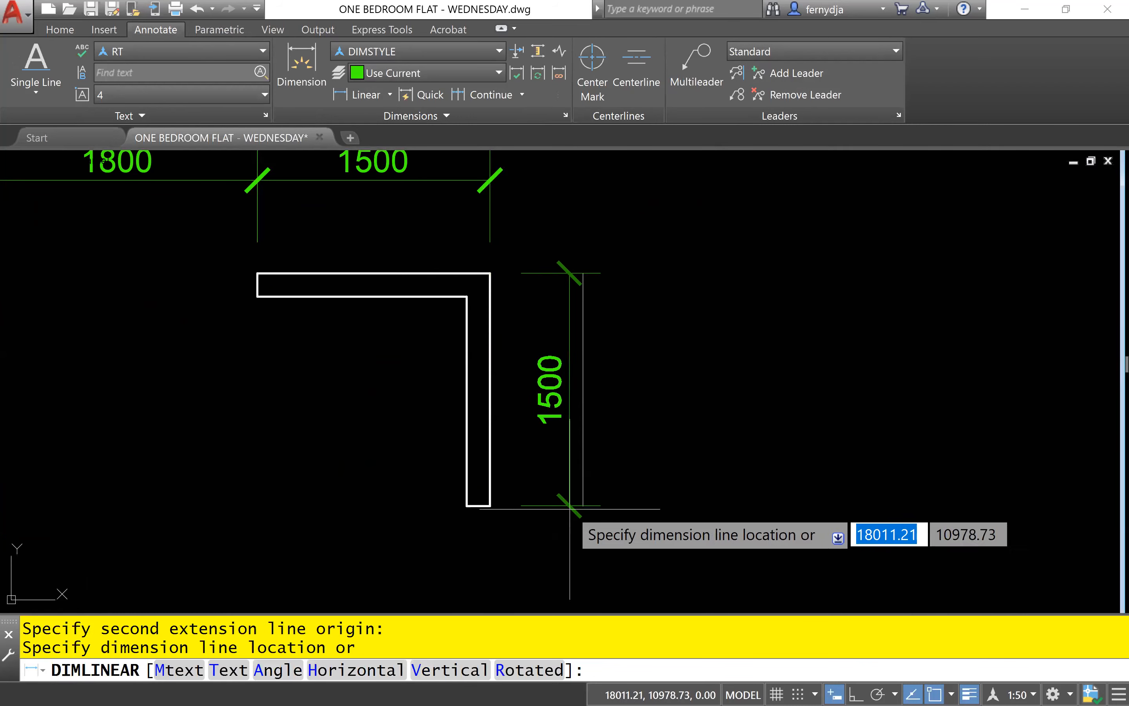
{"action": "left_click", "coordinate": [583, 500]}
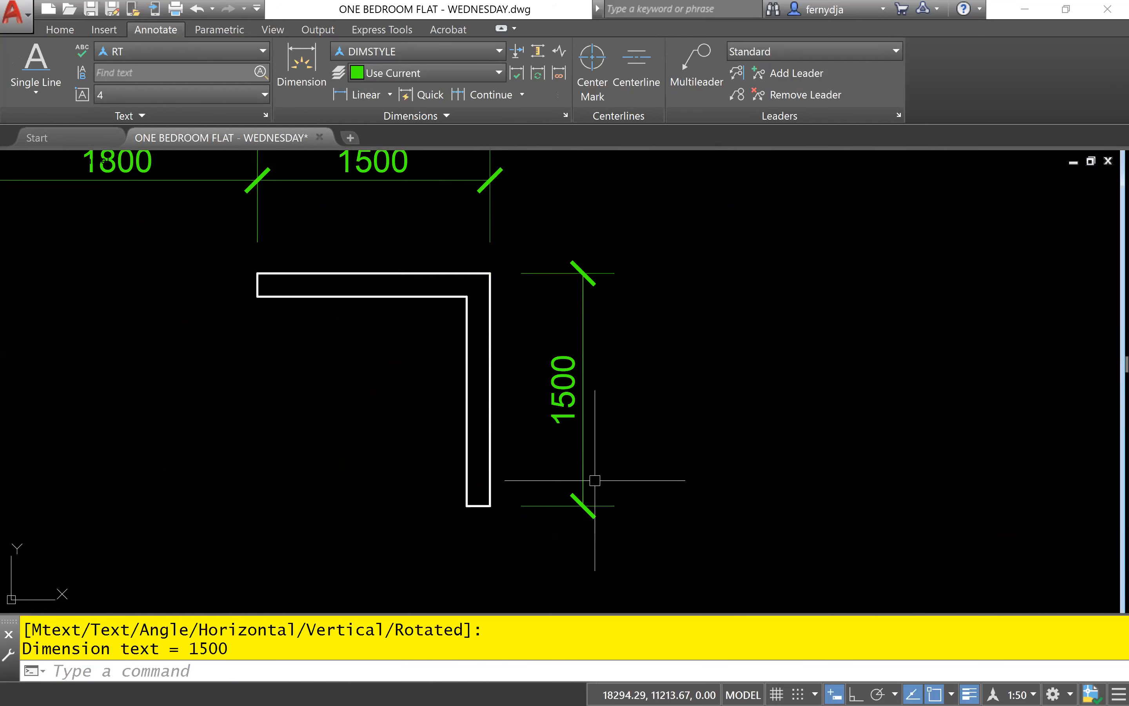
- Continue the vertical dimension across the bedroom's side opening and down to the wall's lower outer corner, and end the command
{"action": "left_click", "coordinate": [547, 504]}
{"action": "middle_click_drag", "start_coordinate": [729, 515], "coordinate": [744, 286]}
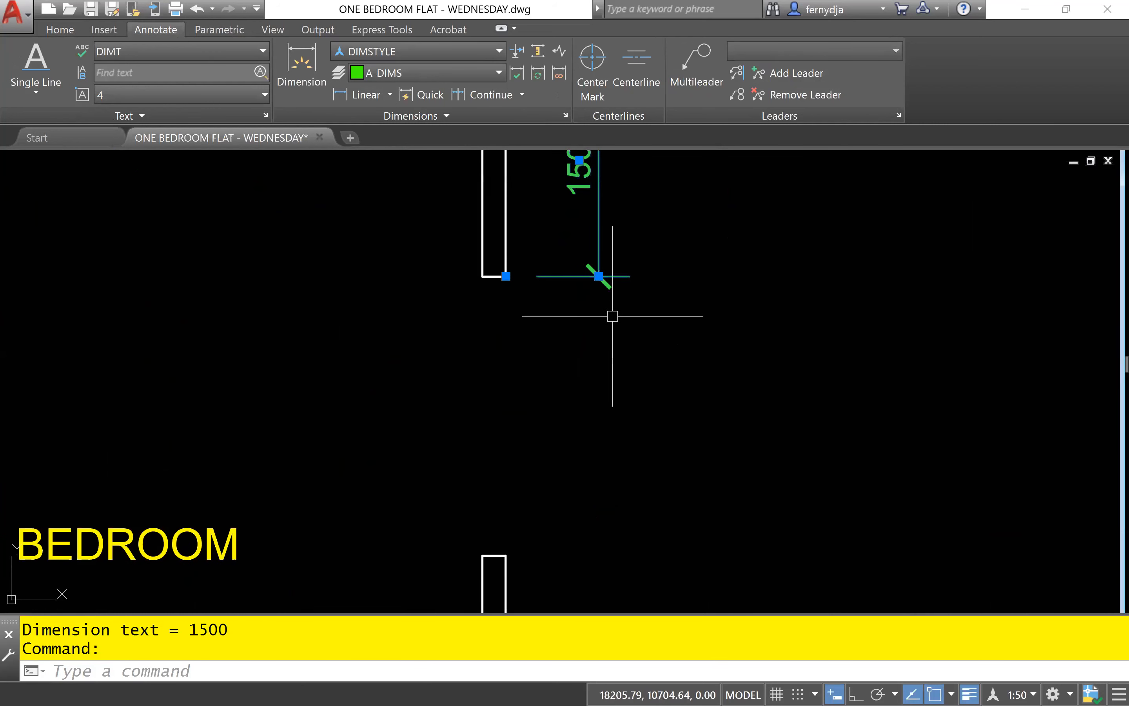
{"action": "mouse_move", "coordinate": [599, 277]}
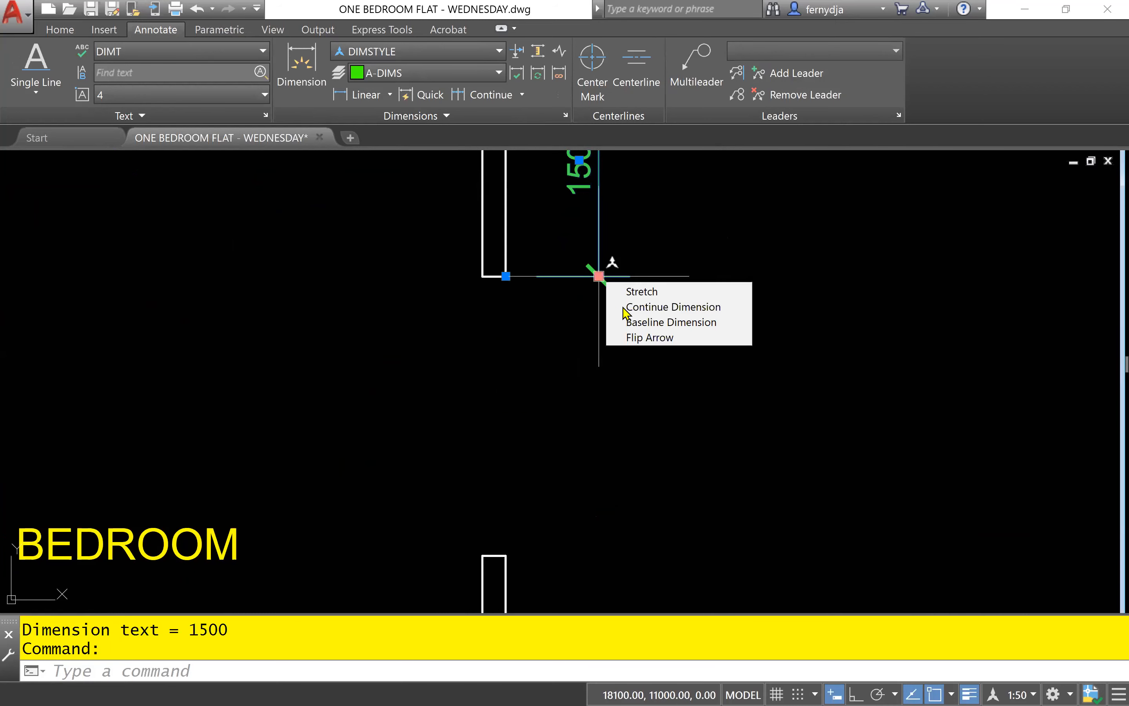
{"action": "left_click", "coordinate": [650, 308]}
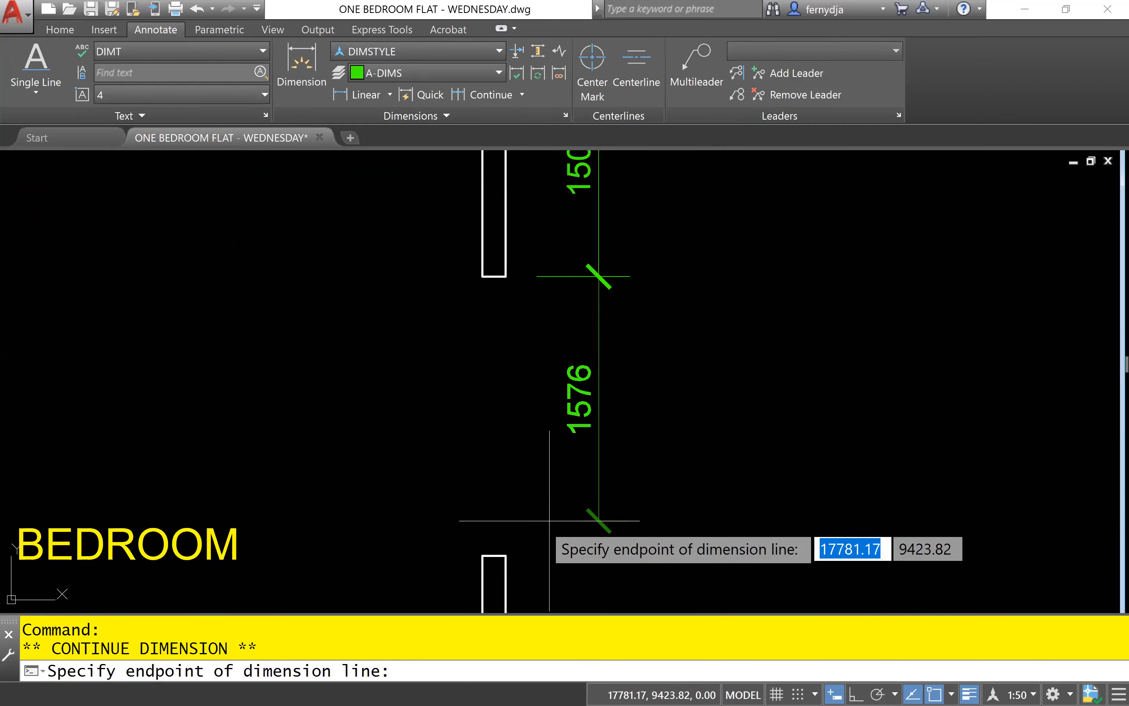
{"action": "left_click", "coordinate": [506, 555]}
{"action": "middle_click_drag", "start_coordinate": [718, 547], "coordinate": [678, 272]}
{"action": "middle_click_drag", "start_coordinate": [528, 551], "coordinate": [605, 401]}
{"action": "middle_click_drag", "start_coordinate": [559, 538], "coordinate": [606, 361]}
{"action": "left_click", "coordinate": [676, 449]}
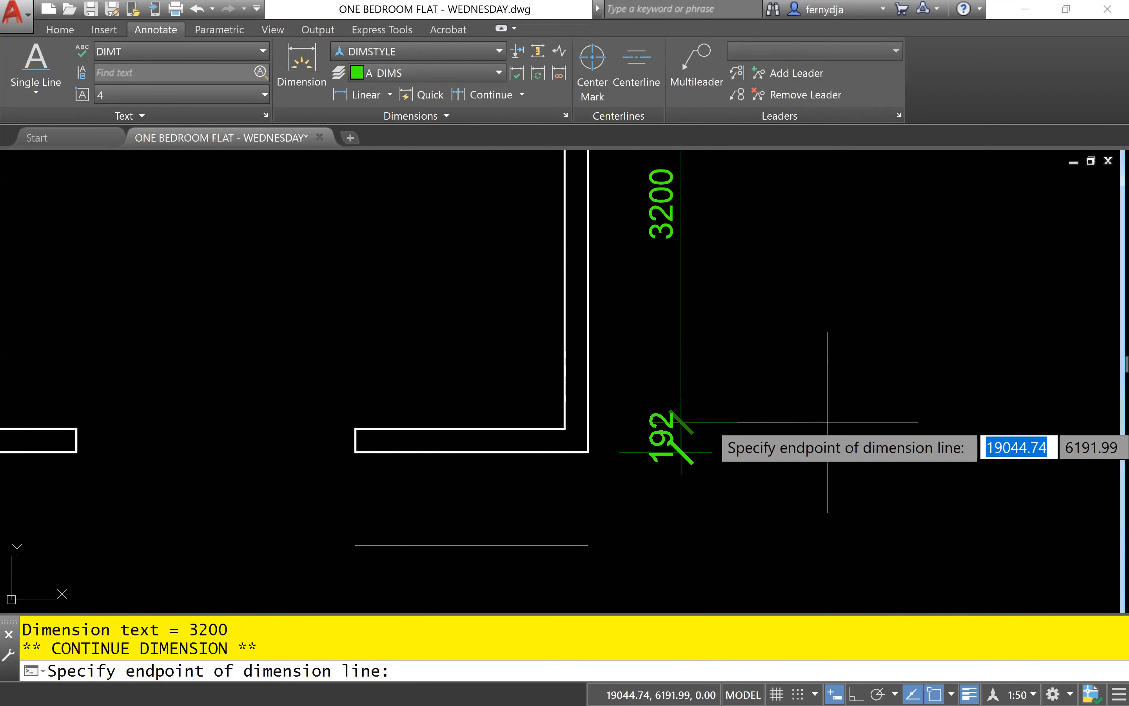
{"action": "key", "text": "Escape"}
{"action": "key", "text": "Escape"}
- Add a baseline dimension above the first kitchen dimension, from the upper-left outer corner to the side wall's inner corner
{"action": "scroll", "coordinate": [829, 419], "scroll_direction": "down", "scroll_amount": 10}
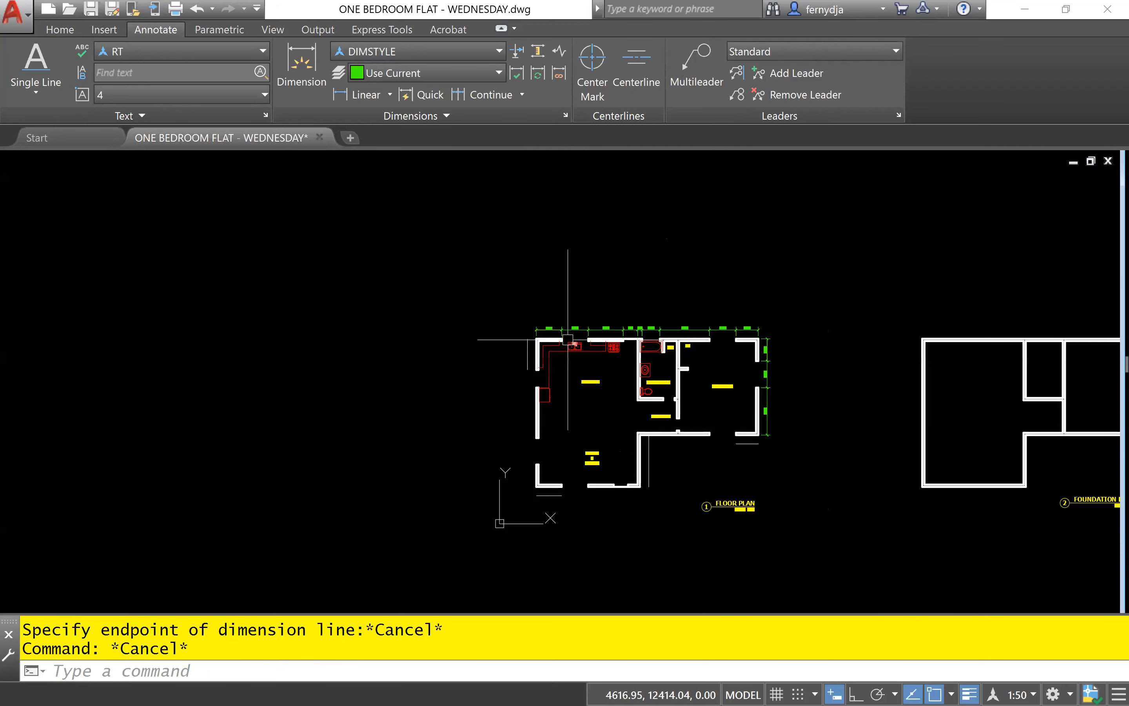
{"action": "scroll", "coordinate": [568, 340], "scroll_direction": "up", "scroll_amount": 10}
{"action": "middle_click_drag", "start_coordinate": [569, 323], "coordinate": [552, 484]}
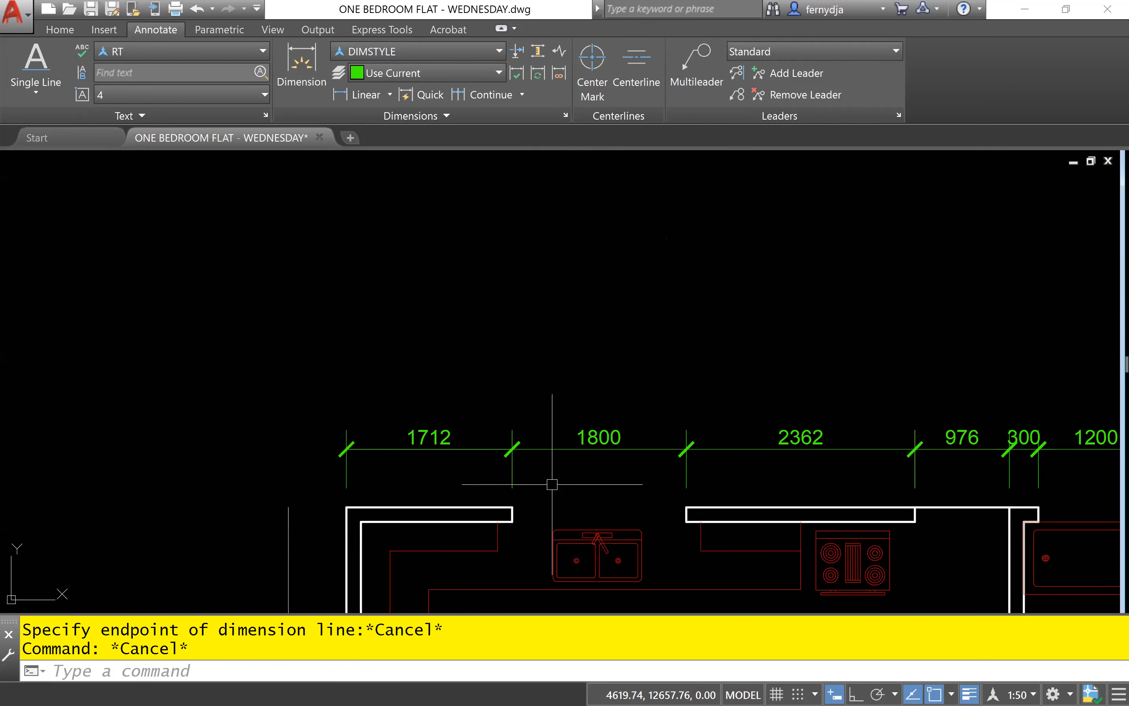
{"action": "left_click", "coordinate": [455, 445]}
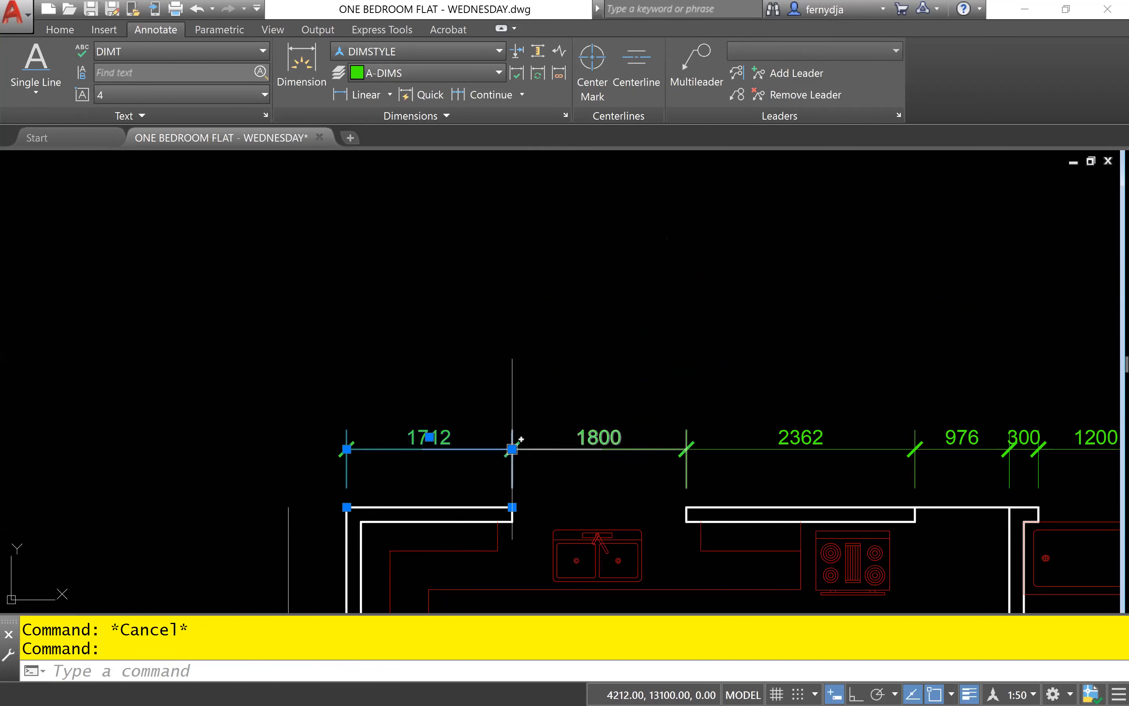
{"action": "mouse_move", "coordinate": [512, 450]}
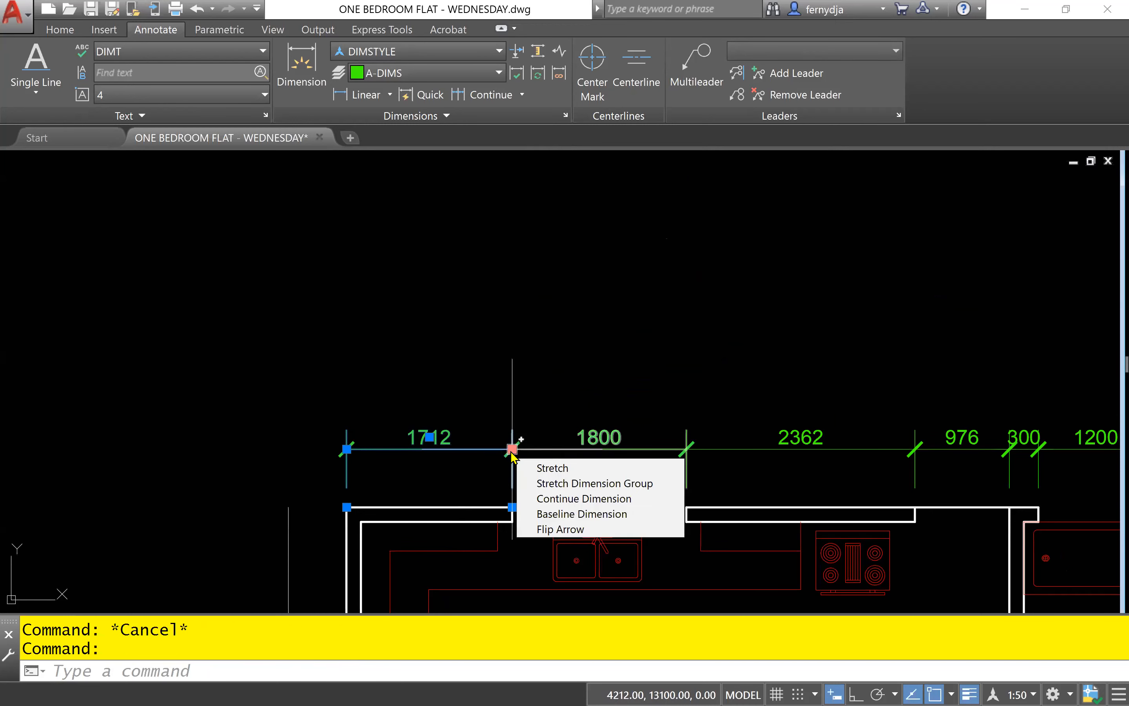
{"action": "left_click", "coordinate": [573, 518]}
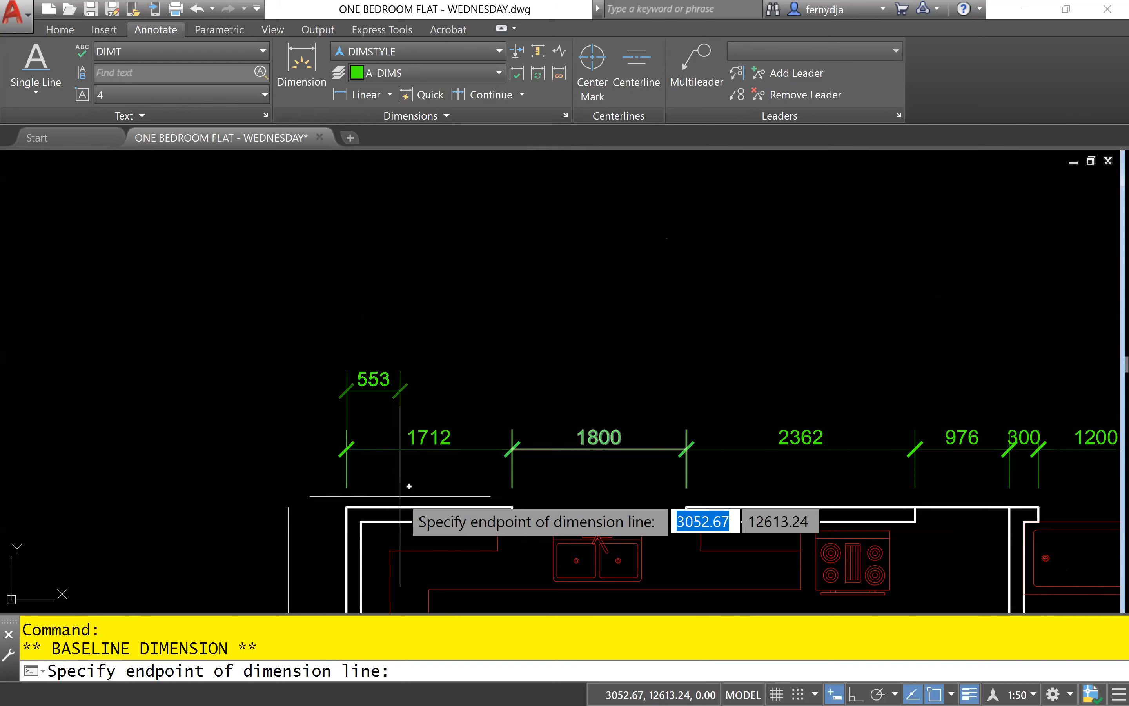
{"action": "scroll", "coordinate": [366, 510], "scroll_direction": "up", "scroll_amount": 2}
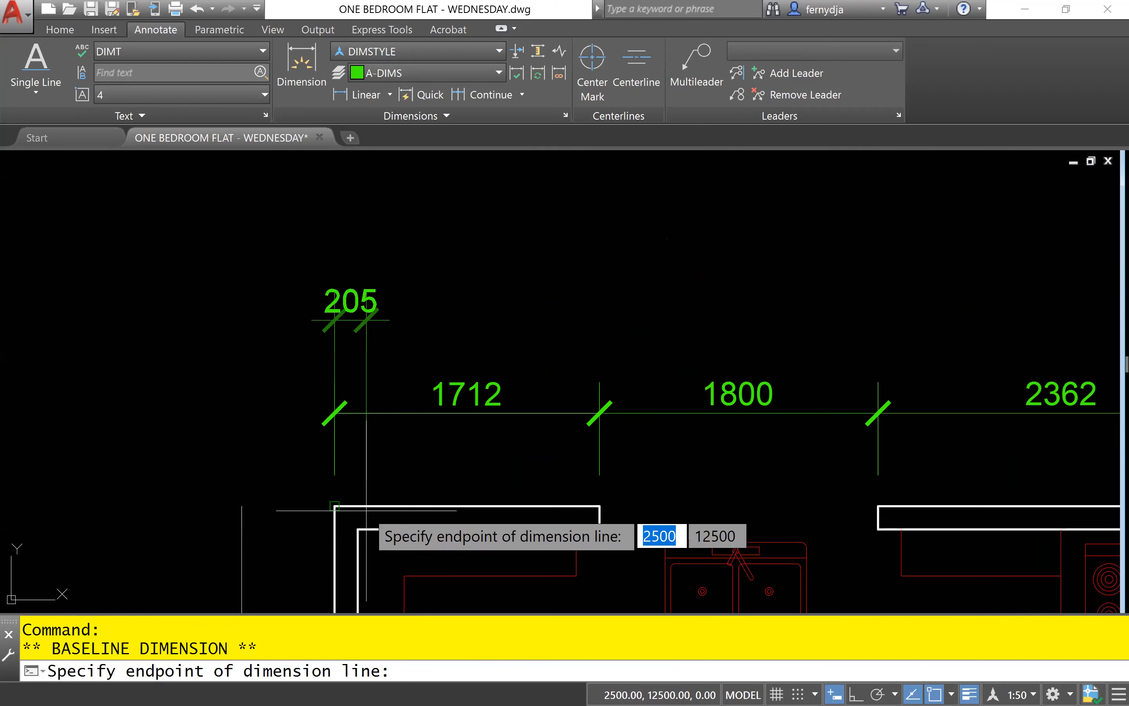
{"action": "left_click", "coordinate": [358, 529]}
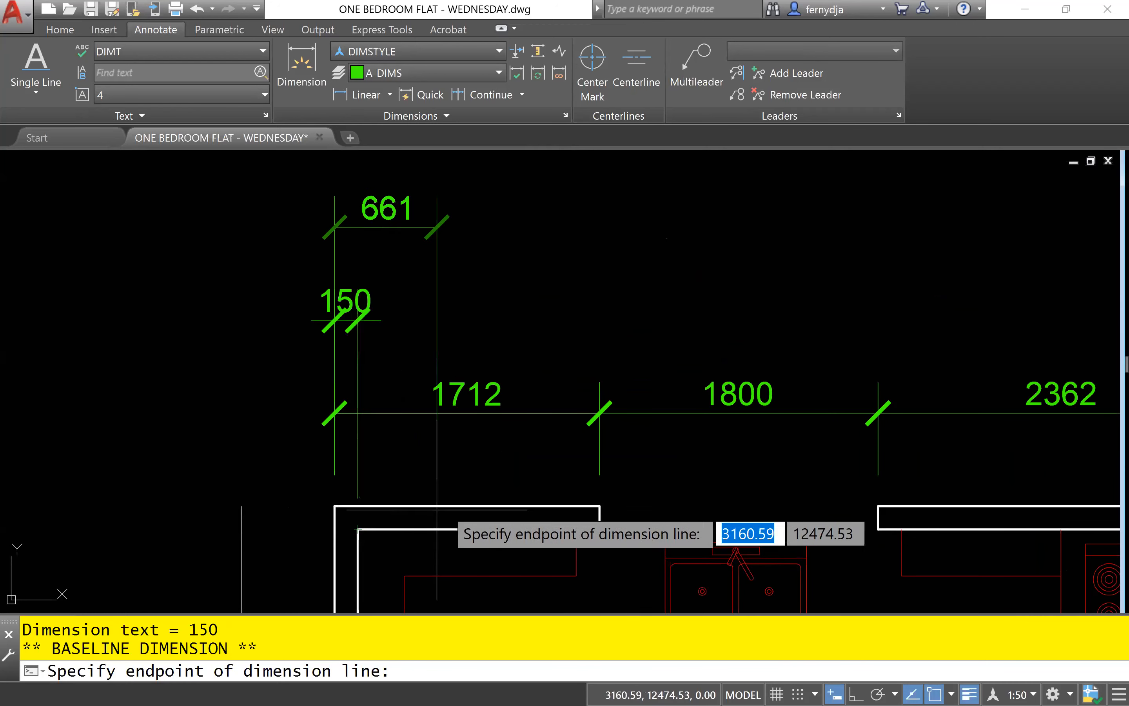
- Add an overall baseline dimension from the upper-left outer corner to the flat's upper-right outer corner, and end the command
{"action": "scroll", "coordinate": [624, 518], "scroll_direction": "down", "scroll_amount": 3}
{"action": "middle_click_drag", "start_coordinate": [747, 528], "coordinate": [373, 502]}
{"action": "scroll", "coordinate": [753, 502], "scroll_direction": "up", "scroll_amount": 6}
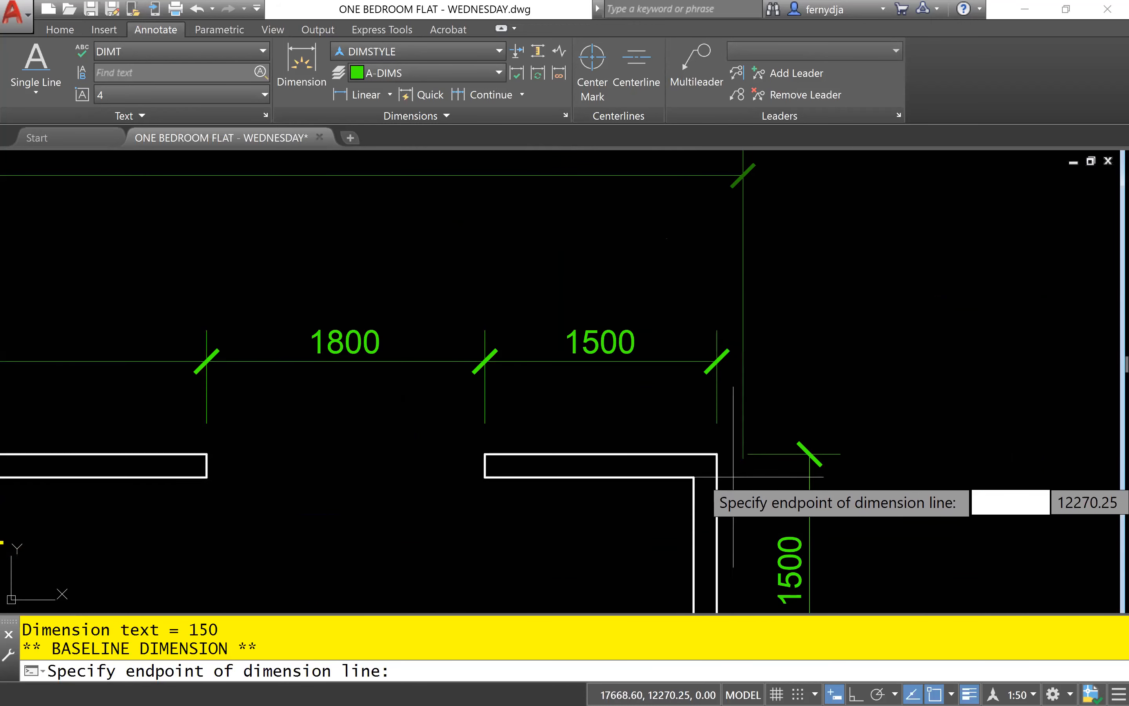
{"action": "left_click", "coordinate": [721, 453]}
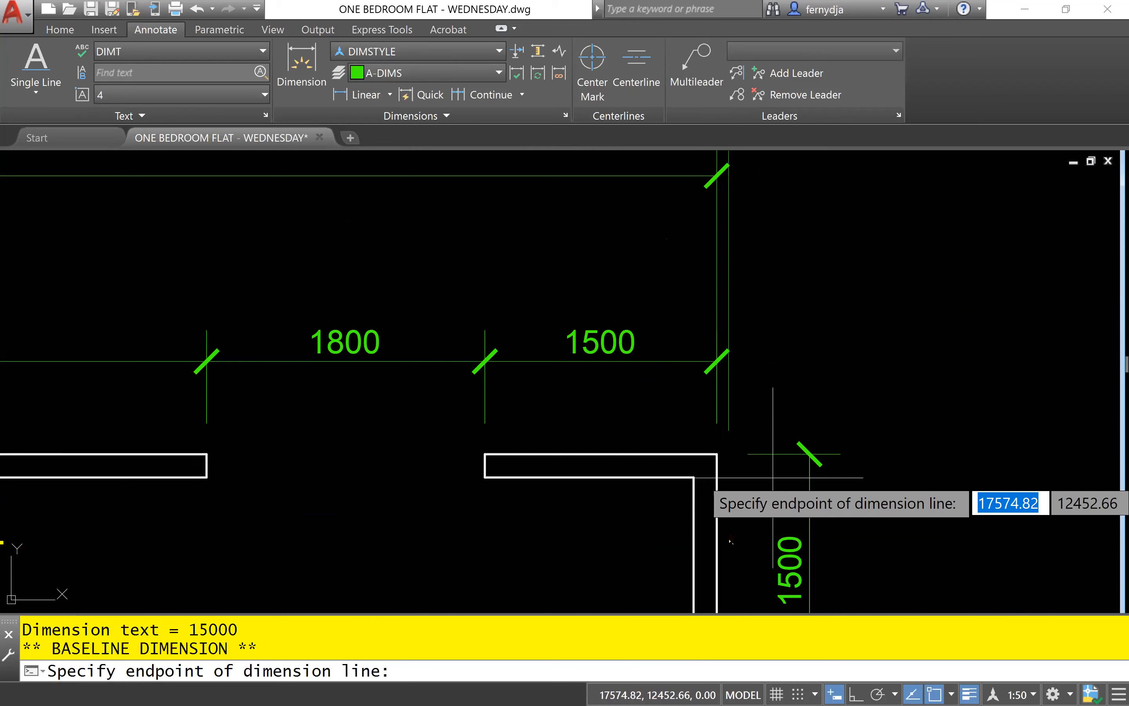
{"action": "scroll", "coordinate": [720, 529], "scroll_direction": "down", "scroll_amount": 4}
{"action": "key", "text": "Escape"}
{"action": "key", "text": "Escape"}
- Continue the upper-left wall-thickness dimension across the kitchen to the kitchen–bathroom partition's near face, then across the partition's thickness
{"action": "middle_click_drag", "start_coordinate": [324, 520], "coordinate": [738, 495]}
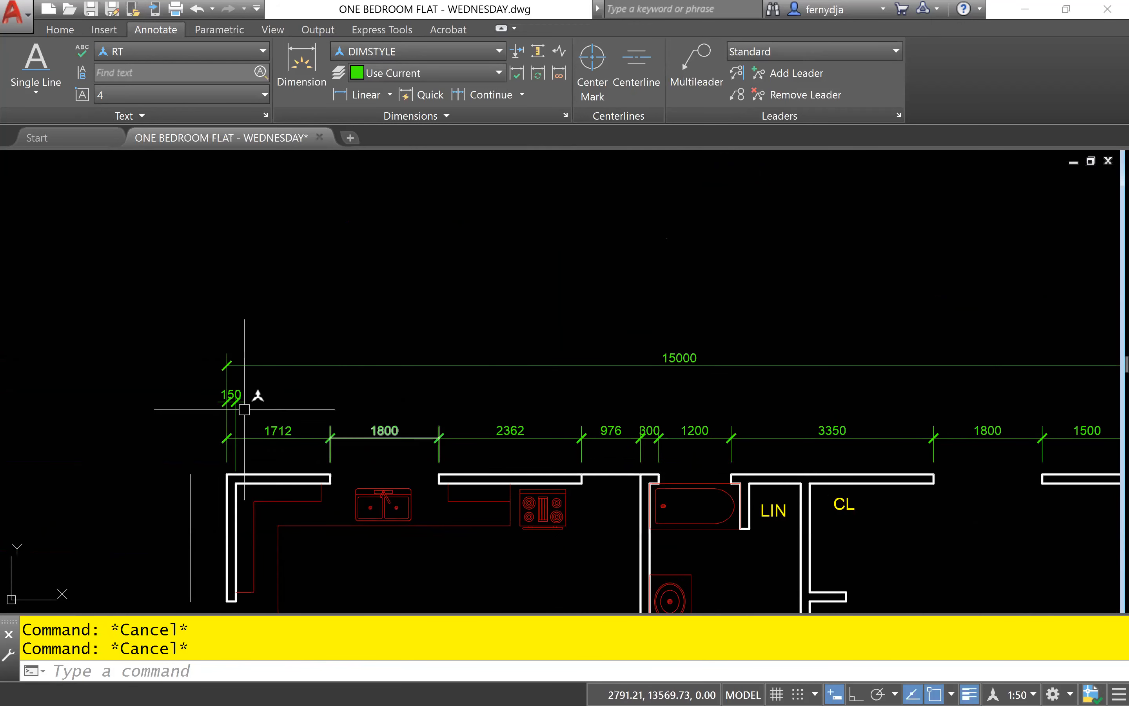
{"action": "scroll", "coordinate": [244, 409], "scroll_direction": "up", "scroll_amount": 5}
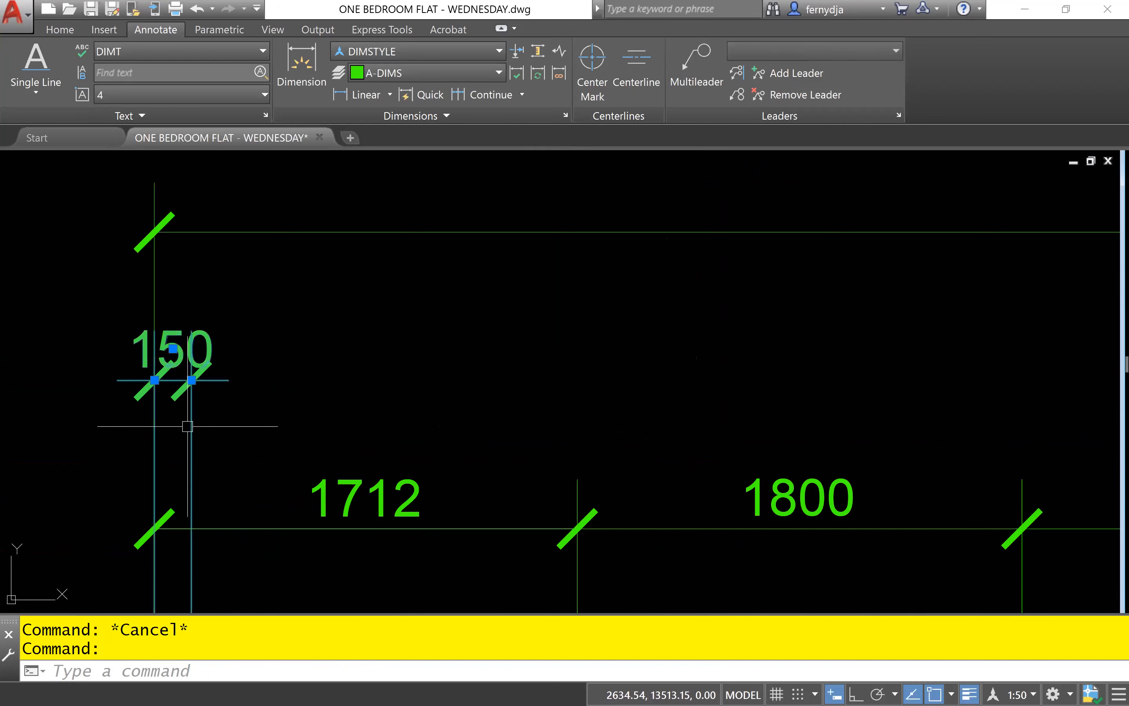
{"action": "mouse_move", "coordinate": [191, 380]}
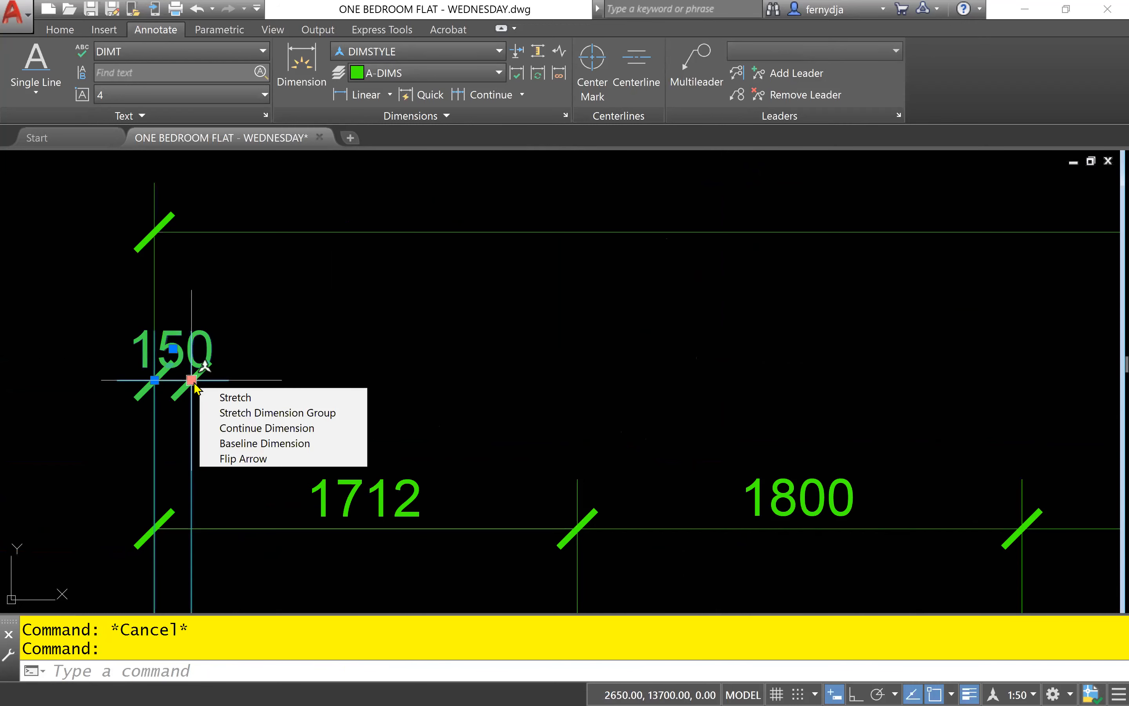
{"action": "left_click", "coordinate": [255, 428]}
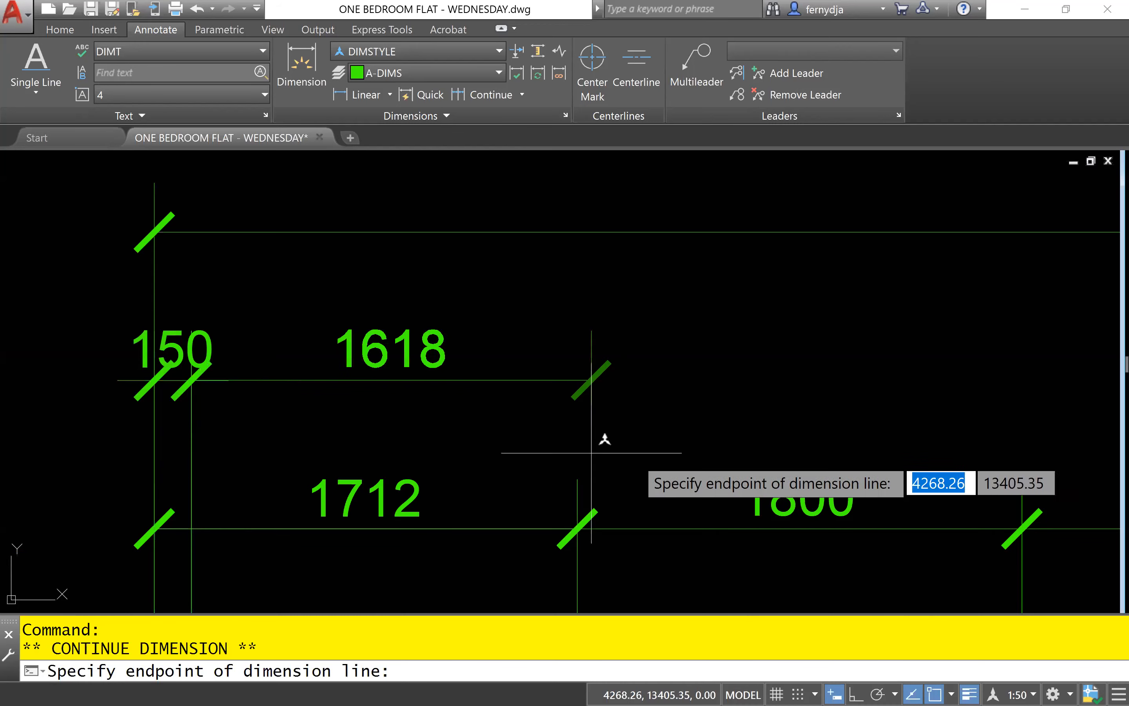
{"action": "scroll", "coordinate": [650, 460], "scroll_direction": "down", "scroll_amount": 3}
{"action": "middle_click_drag", "start_coordinate": [940, 519], "coordinate": [545, 477]}
{"action": "scroll", "coordinate": [544, 477], "scroll_direction": "up", "scroll_amount": 5}
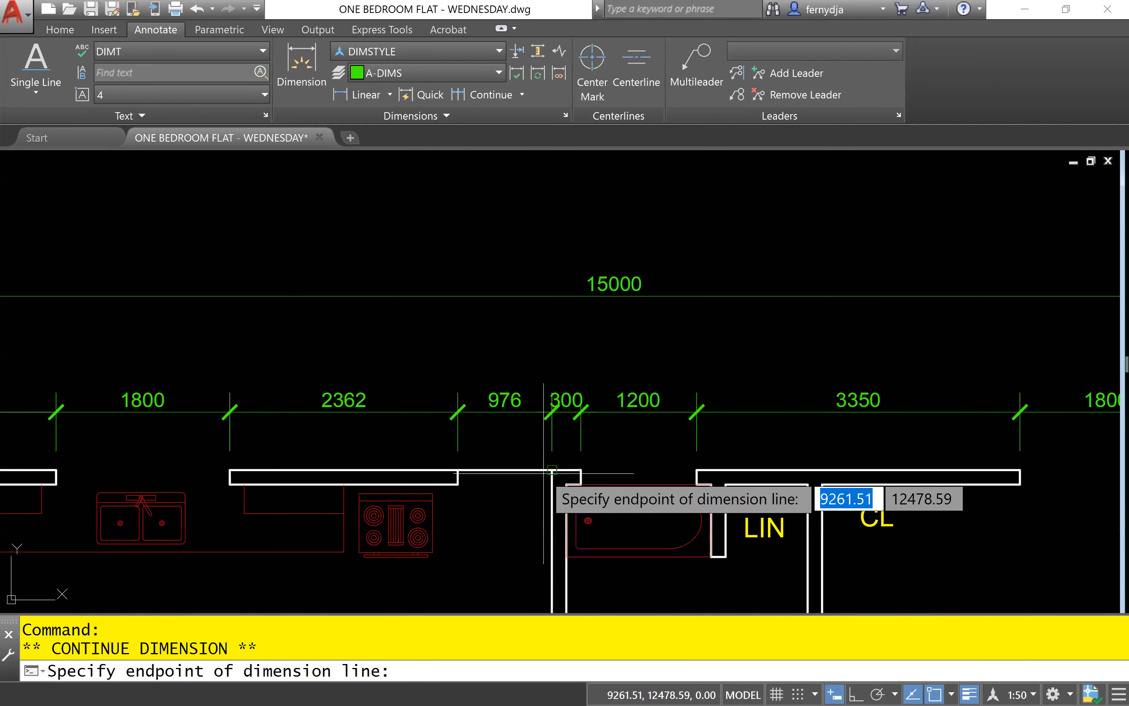
{"action": "left_click", "coordinate": [563, 464]}
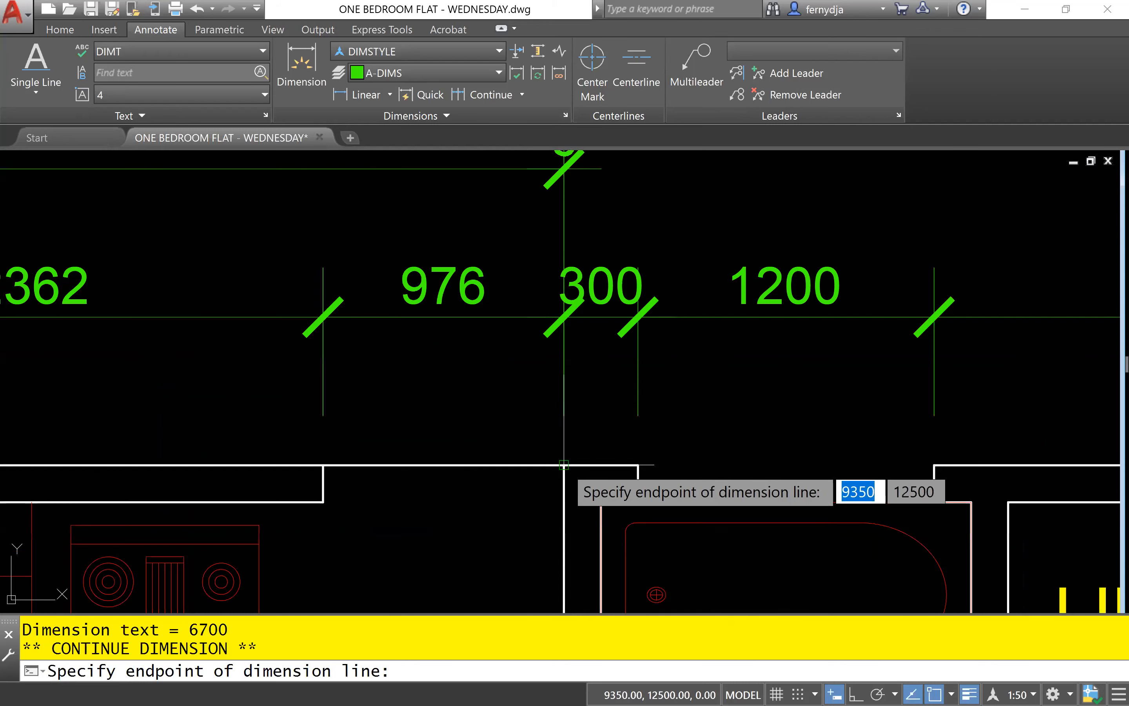
{"action": "left_click", "coordinate": [601, 502]}
- Continue the middle dimension row across the bathroom and linen closet to the LIN–CL partition, then across that partition's thickness
{"action": "middle_click_drag", "start_coordinate": [776, 508], "coordinate": [448, 489]}
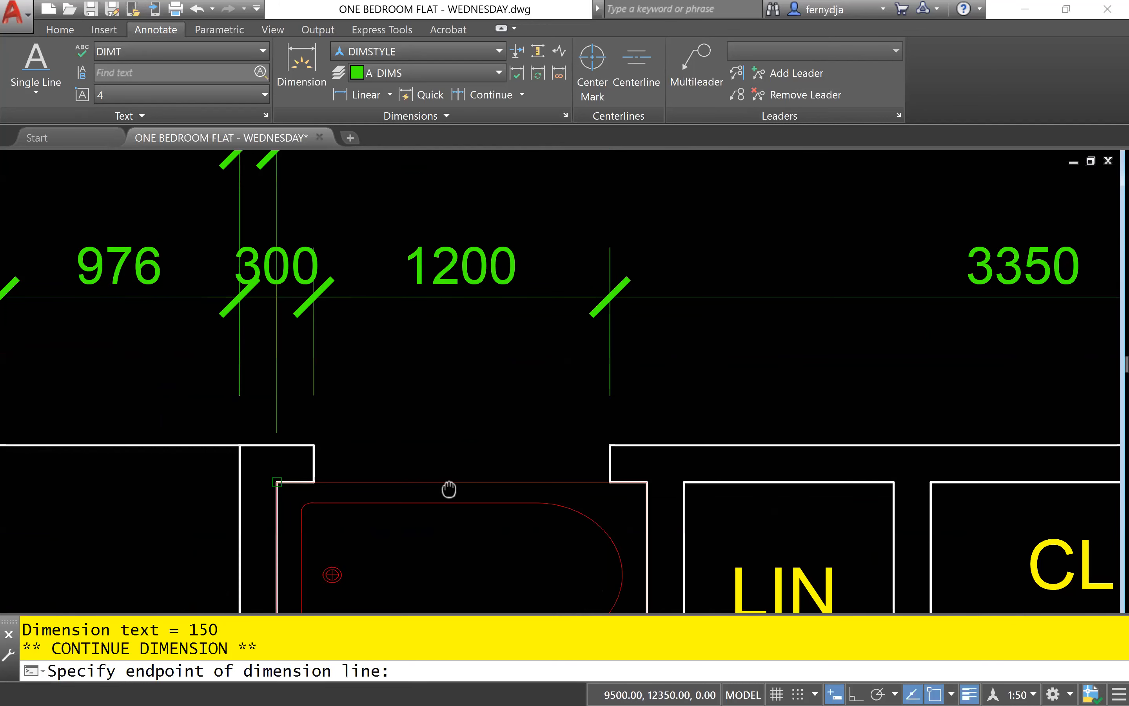
{"action": "left_click", "coordinate": [894, 482]}
{"action": "scroll", "coordinate": [918, 522], "scroll_direction": "down", "scroll_amount": 2}
{"action": "middle_click_drag", "start_coordinate": [918, 522], "coordinate": [643, 567]}
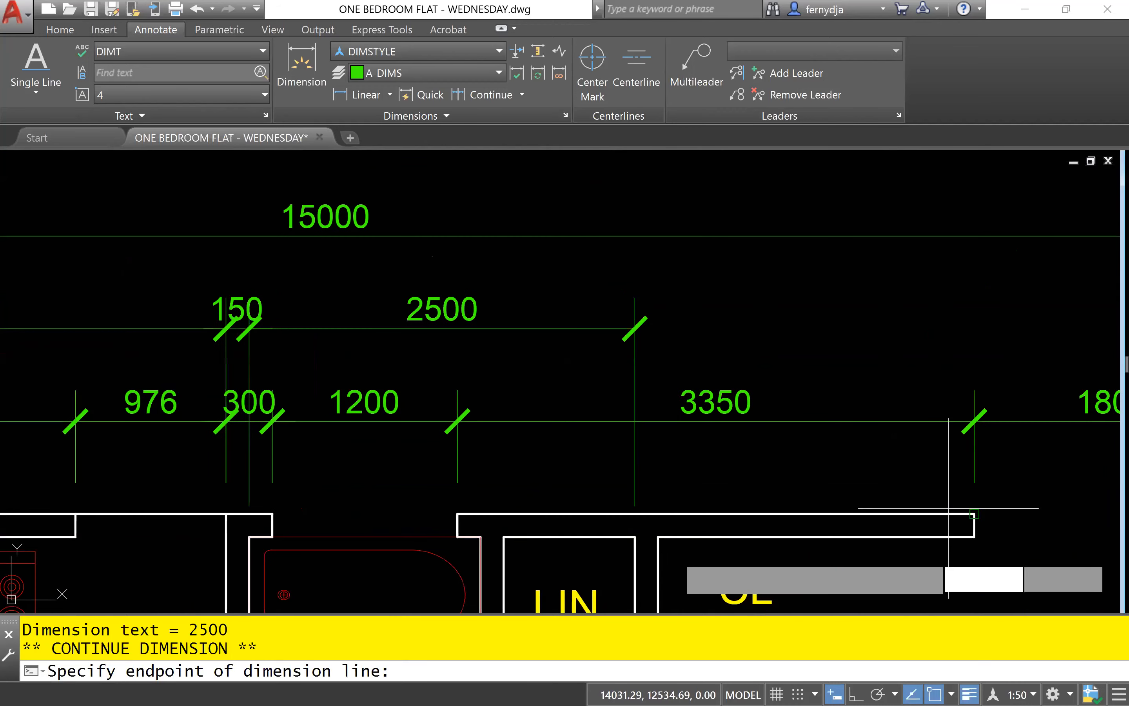
{"action": "left_click", "coordinate": [658, 536]}
- Continue the middle dimension row across the bedroom to the side wall's inner corner and on to its outer corner, and end the command
{"action": "middle_click_drag", "start_coordinate": [952, 559], "coordinate": [510, 504]}
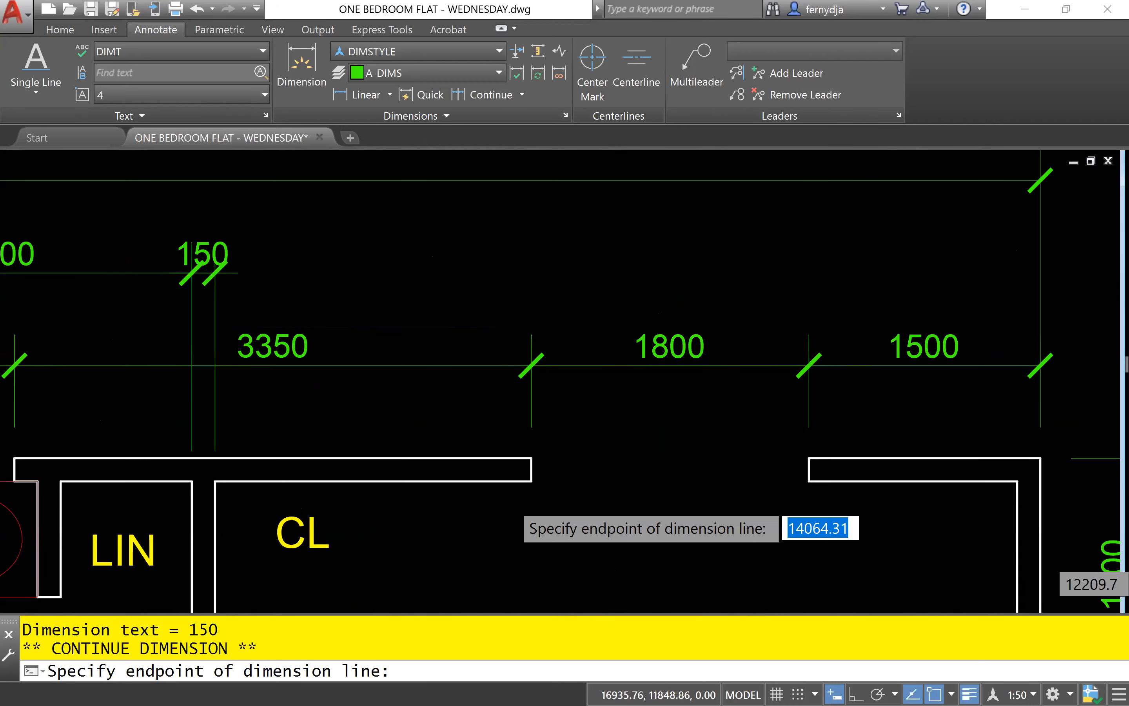
{"action": "left_click", "coordinate": [1017, 481]}
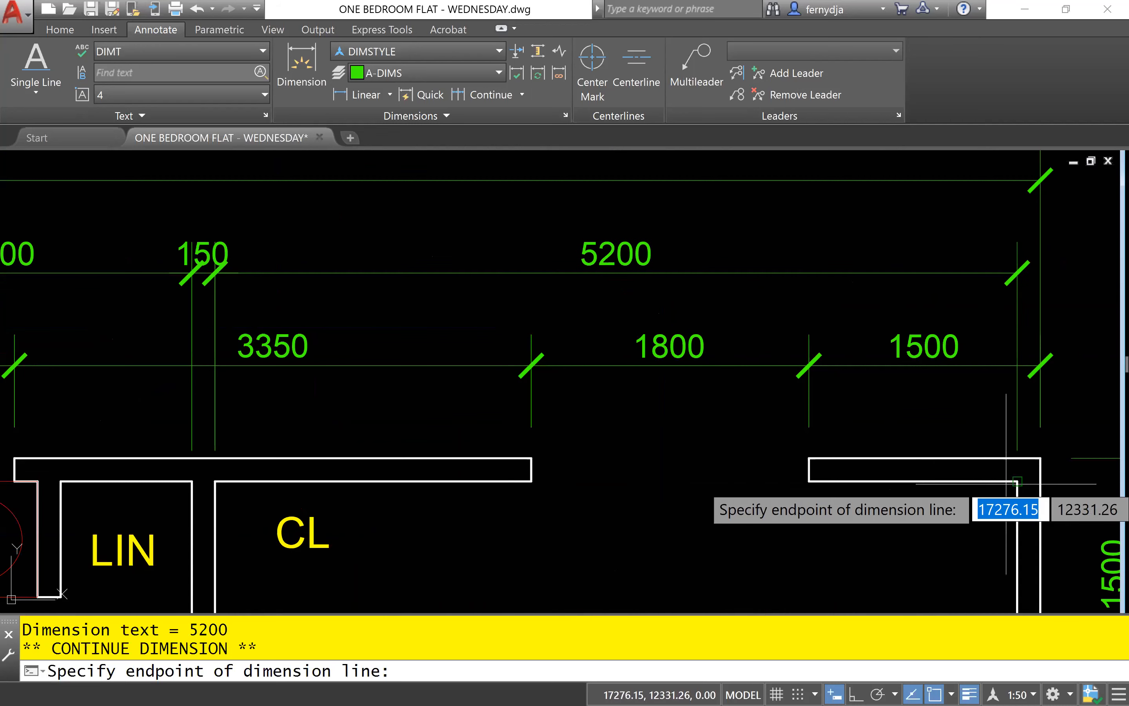
{"action": "left_click", "coordinate": [1040, 458]}
{"action": "key", "text": "Escape"}
{"action": "key", "text": "Escape"}
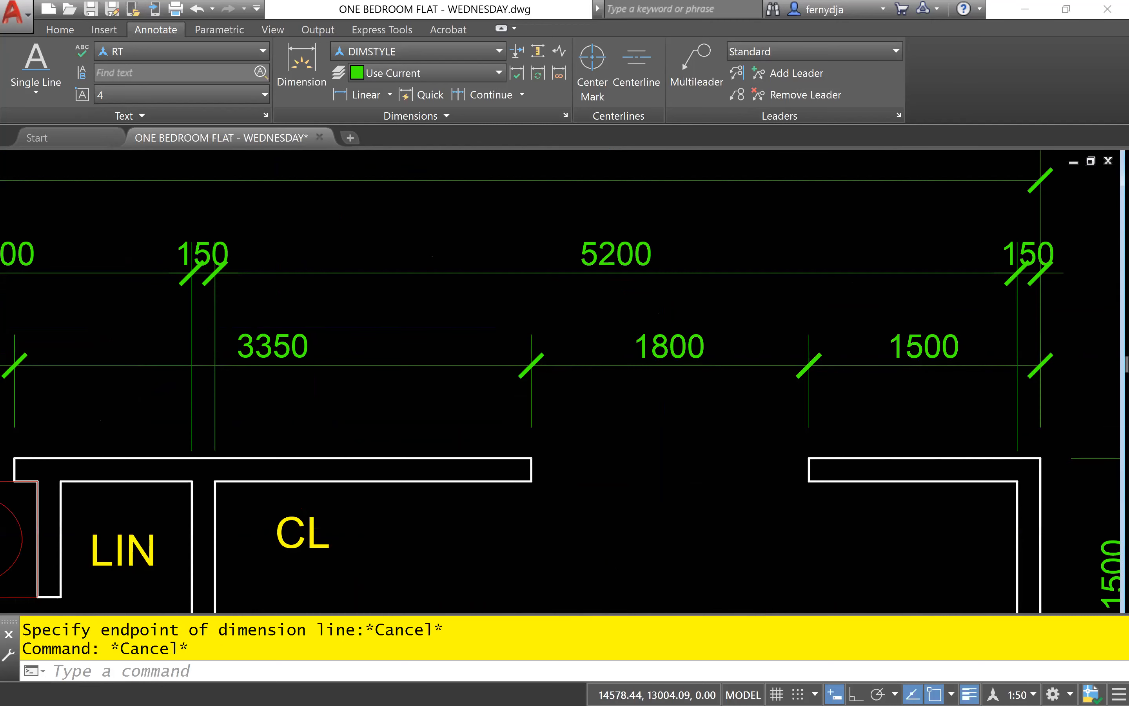
{"action": "scroll", "coordinate": [575, 415], "scroll_direction": "down", "scroll_amount": 5}
{"action": "middle_click_drag", "start_coordinate": [513, 501], "coordinate": [749, 480]}
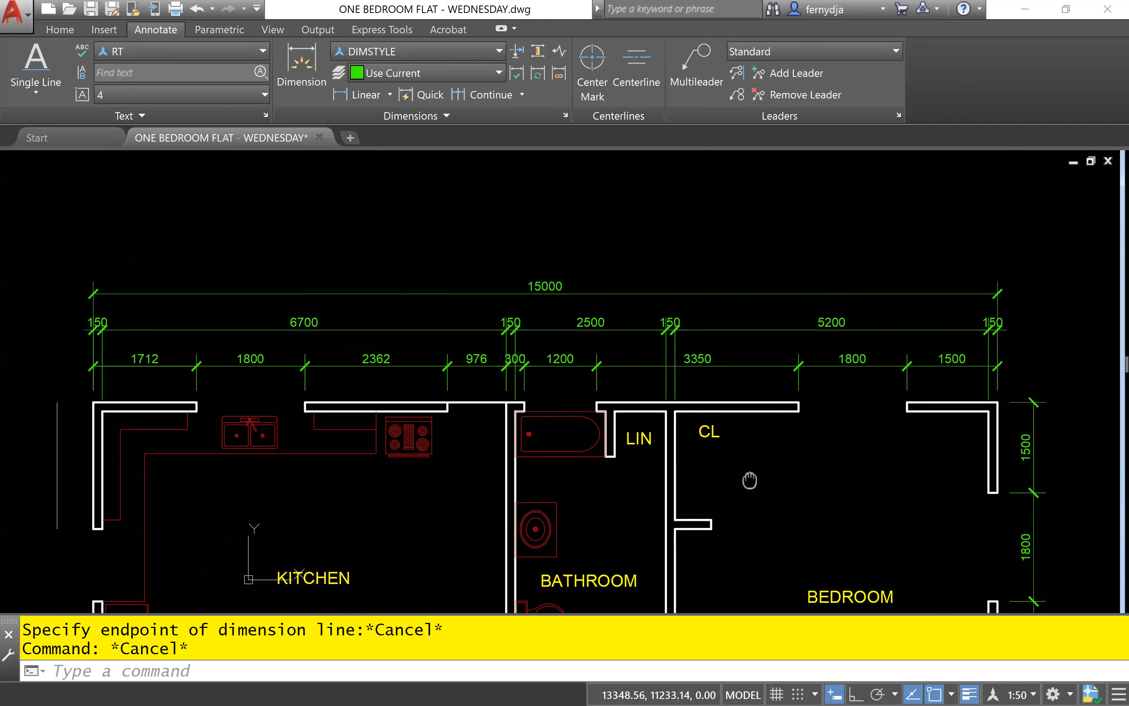